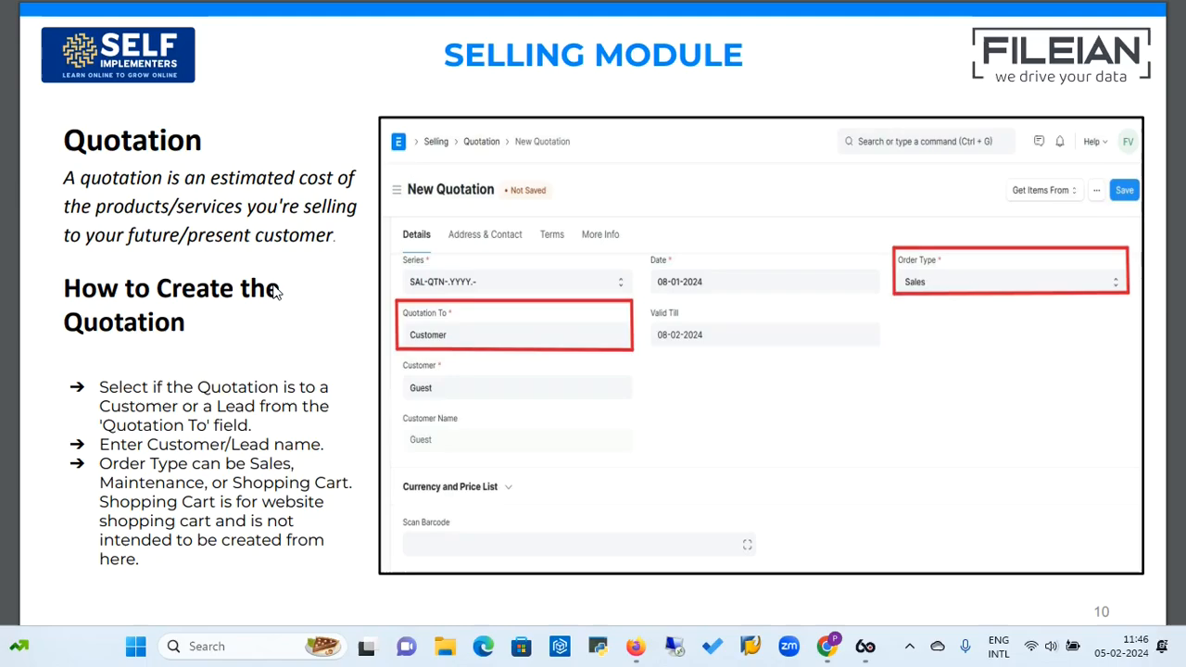
{"action": "left_click", "coordinate": [247, 324]}
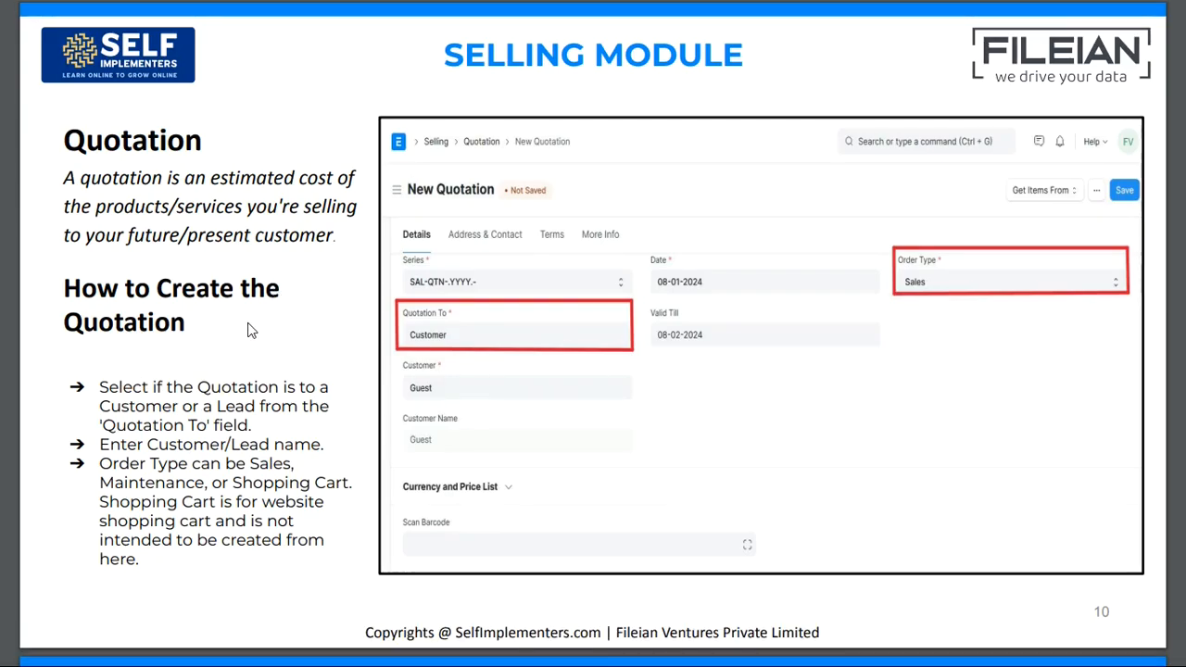
{"action": "key", "text": "Right"}
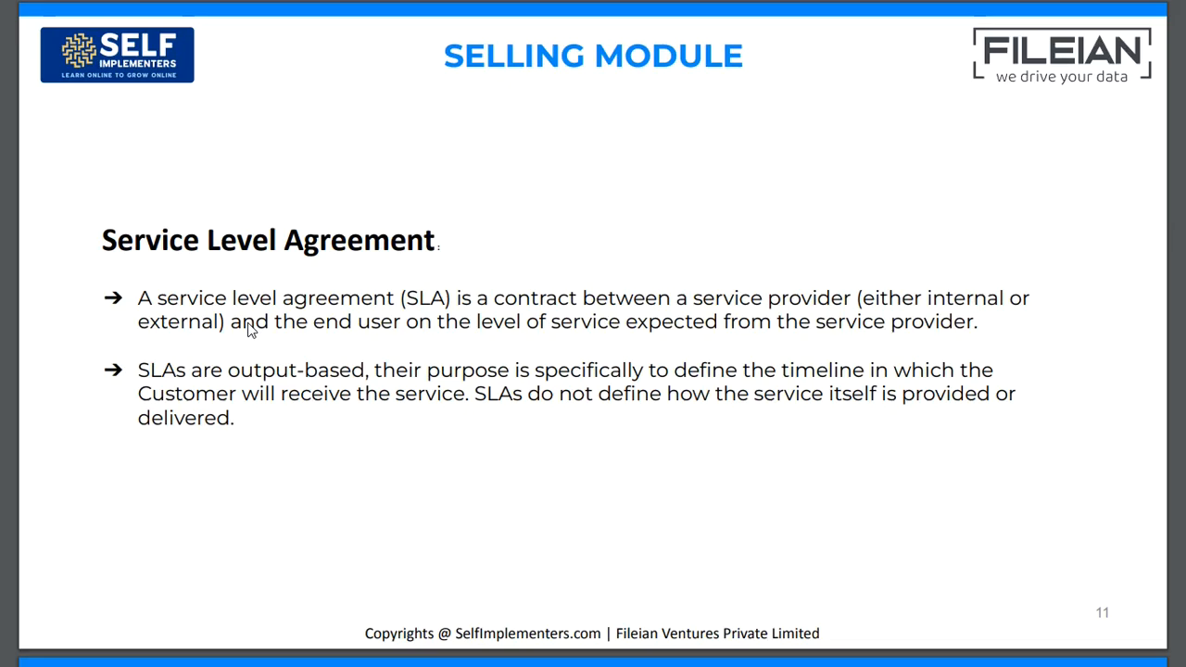
{"action": "key", "text": "Right"}
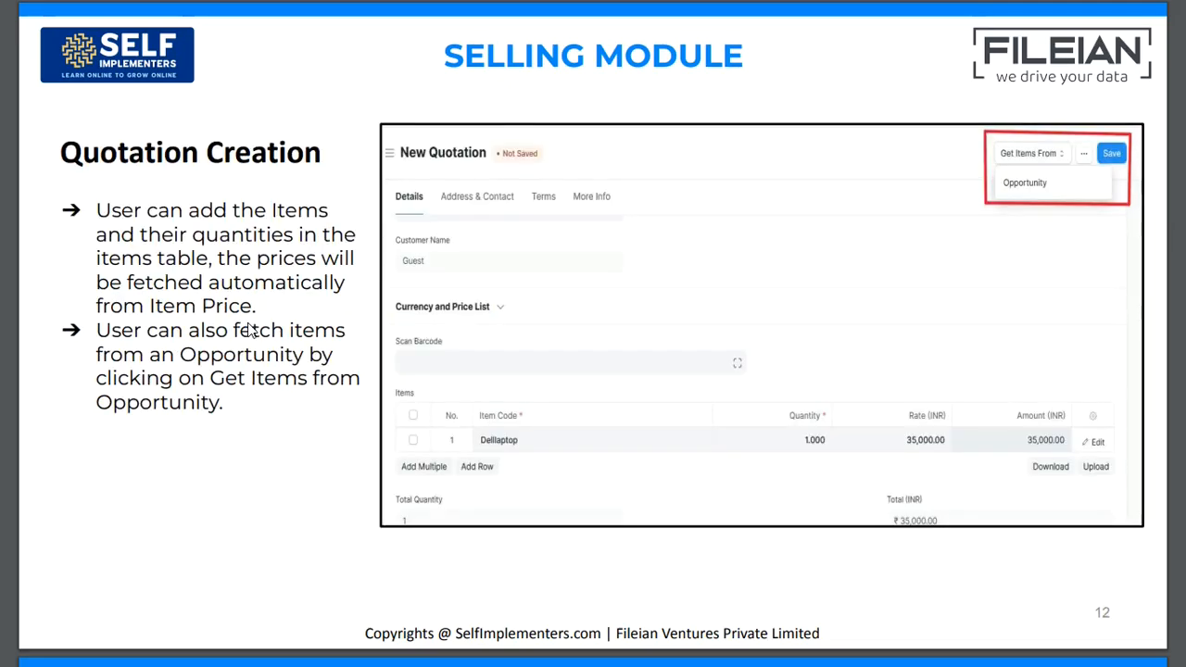
Switch to the browser and log in to the Frappe site with the prefilled credentials
{"action": "key", "text": "alt+Tab"}
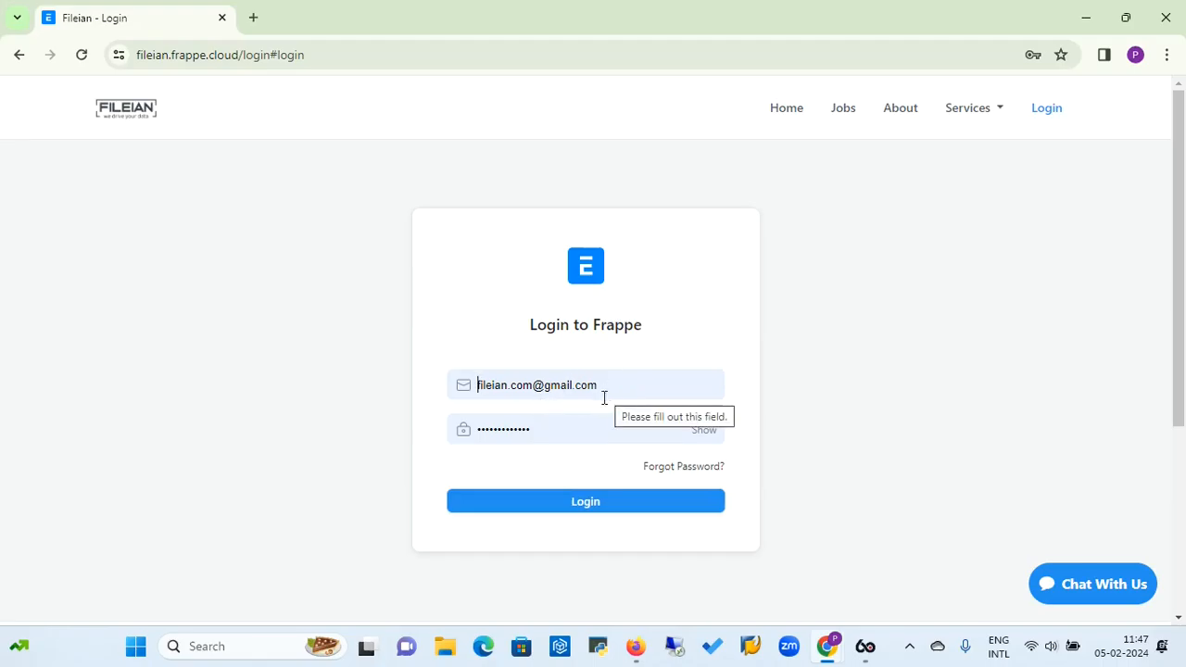
{"action": "left_click", "coordinate": [591, 506]}
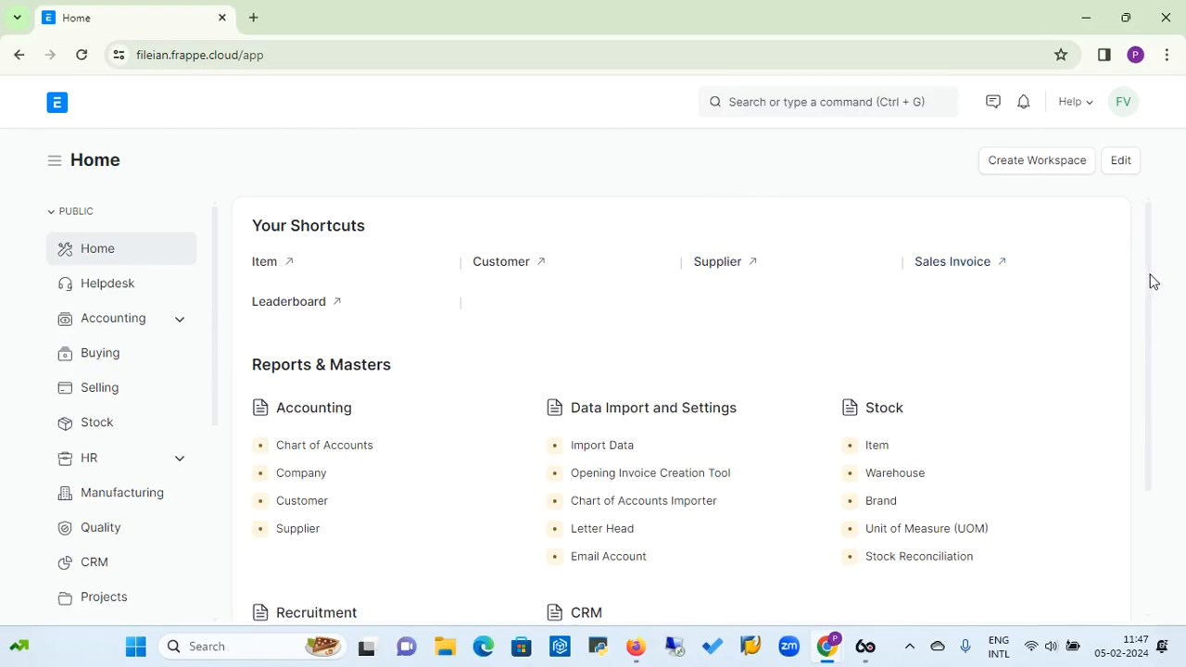
Look through the Home workspace's reports and masters and the full list of public modules
{"action": "left_click_drag", "start_coordinate": [1149, 275], "coordinate": [1146, 343]}
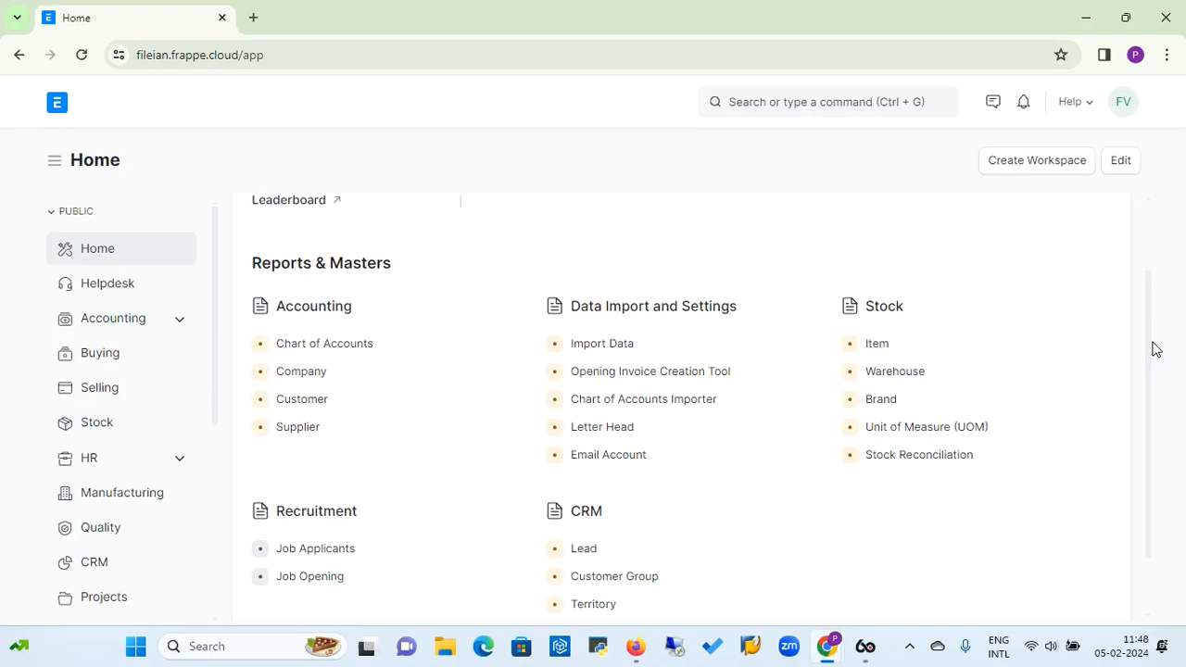
{"action": "left_click_drag", "start_coordinate": [1149, 344], "coordinate": [1153, 419]}
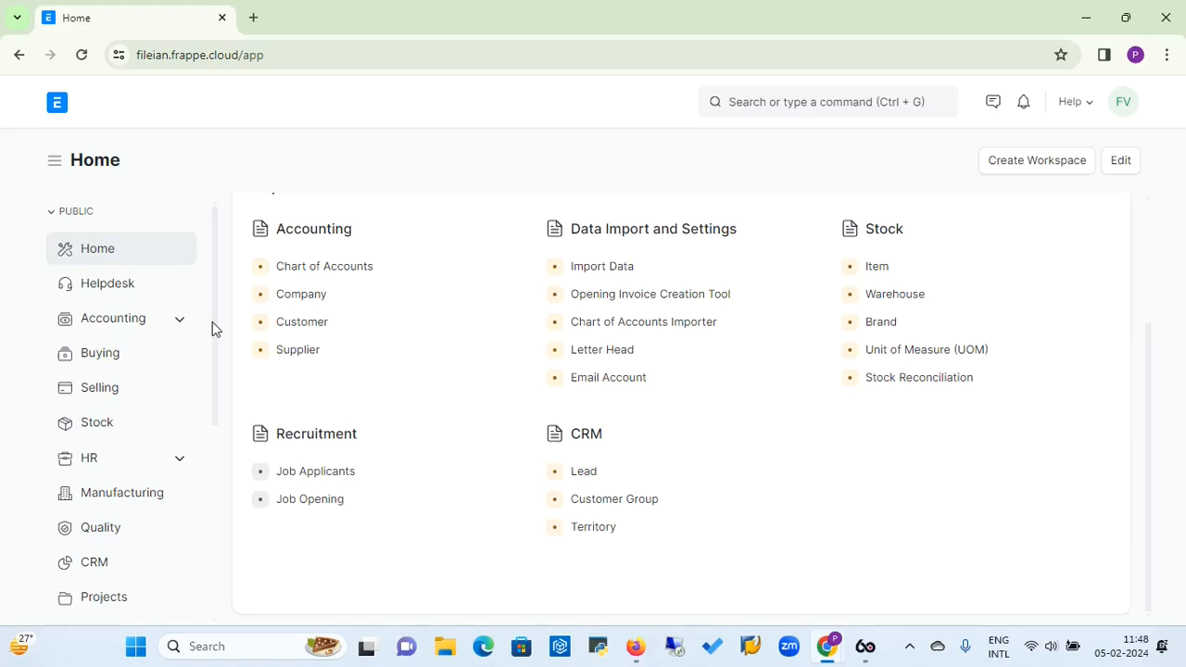
{"action": "left_click_drag", "start_coordinate": [212, 322], "coordinate": [218, 286]}
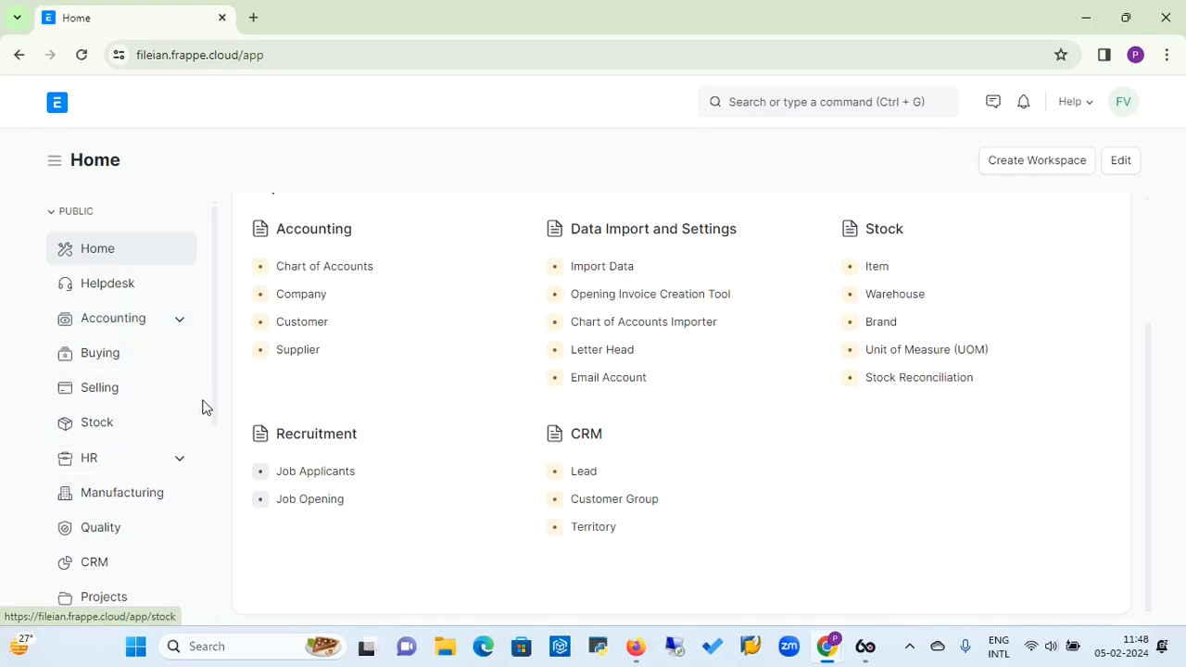
{"action": "left_click_drag", "start_coordinate": [218, 400], "coordinate": [211, 474]}
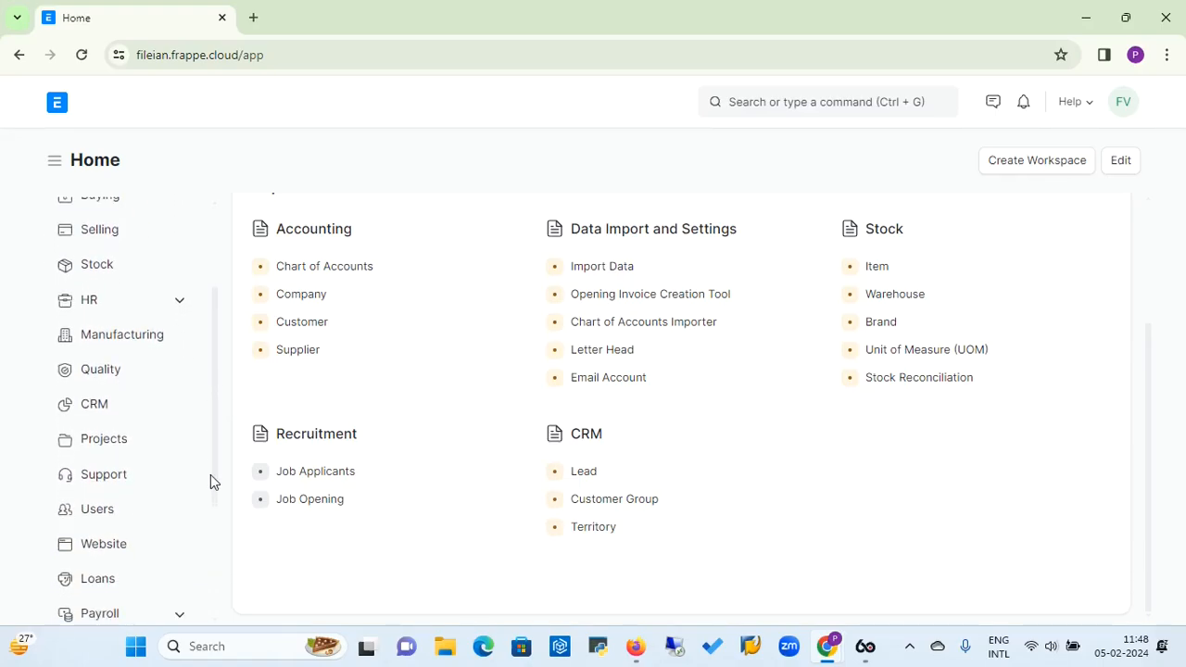
{"action": "left_click_drag", "start_coordinate": [210, 474], "coordinate": [205, 572]}
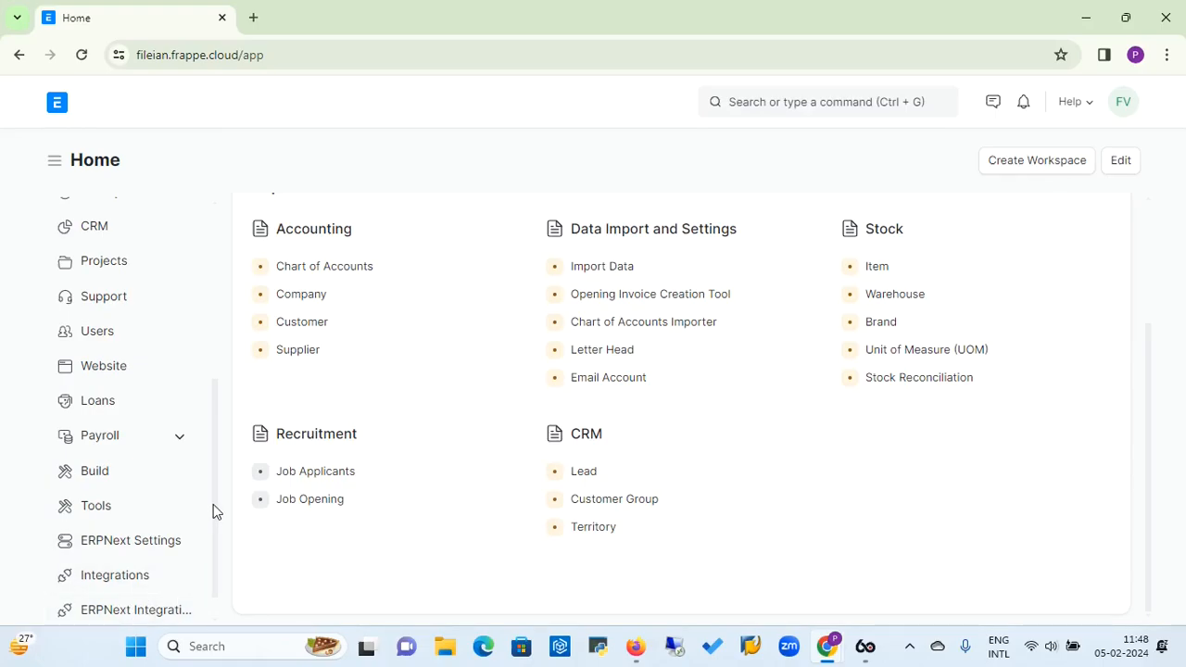
{"action": "left_click_drag", "start_coordinate": [212, 512], "coordinate": [219, 327]}
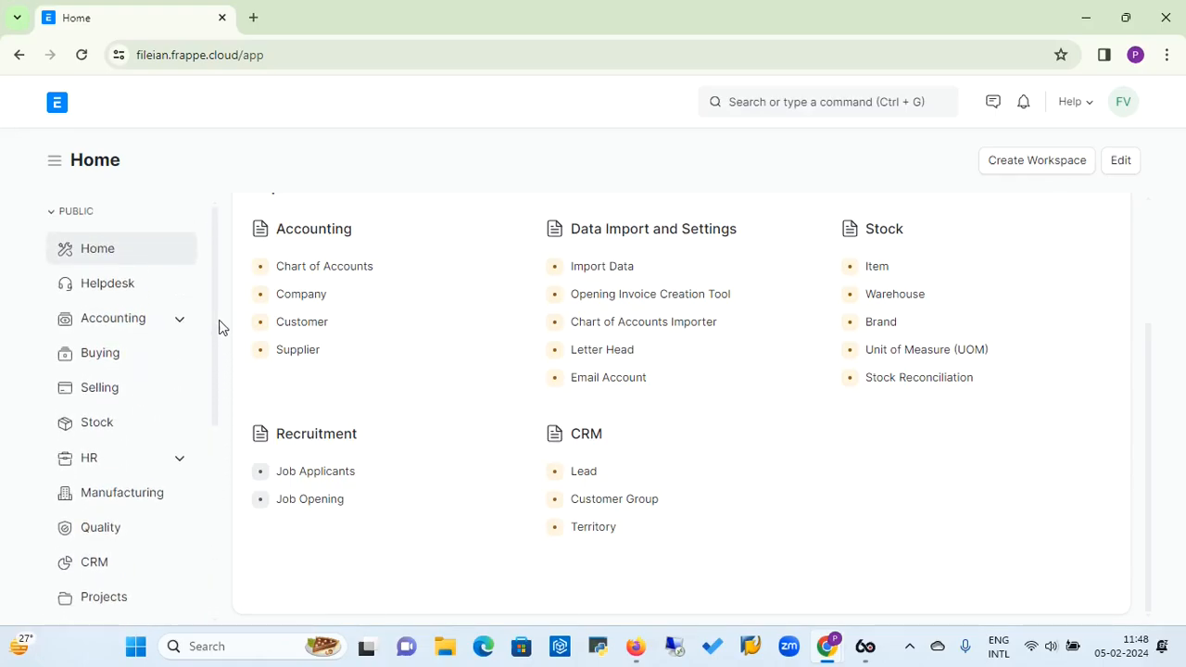
Open the Selling workspace and review its Sales Order Trends chart, quick access links, masters, settings and reports
{"action": "left_click", "coordinate": [108, 396]}
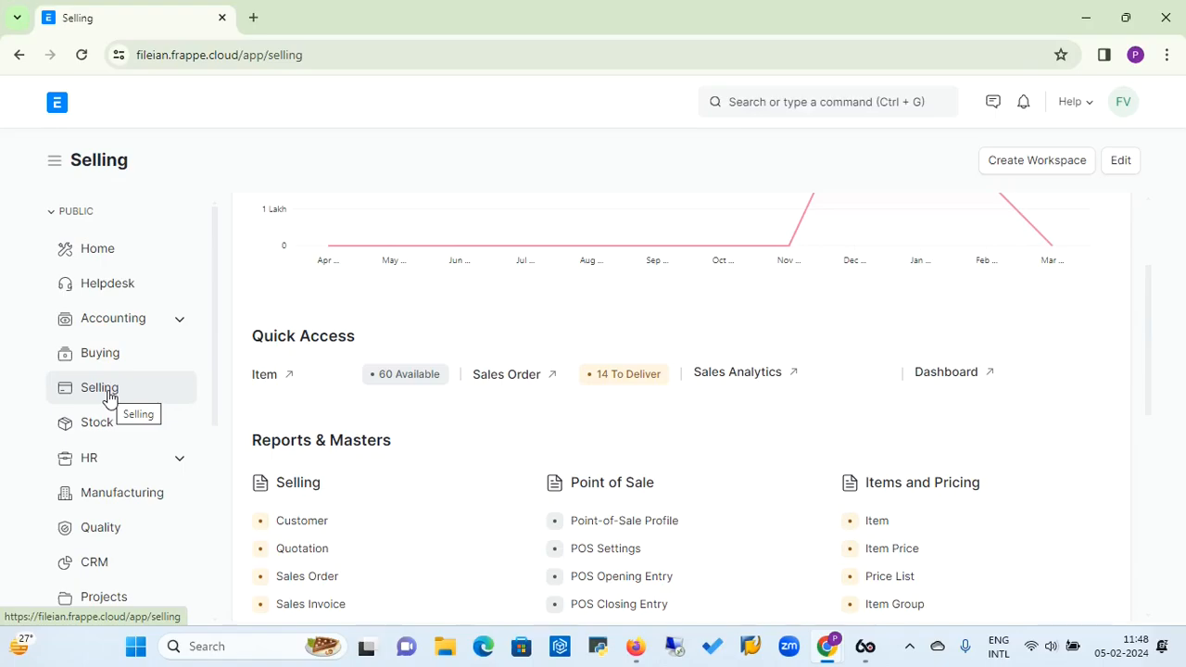
{"action": "left_click_drag", "start_coordinate": [1151, 396], "coordinate": [1148, 315]}
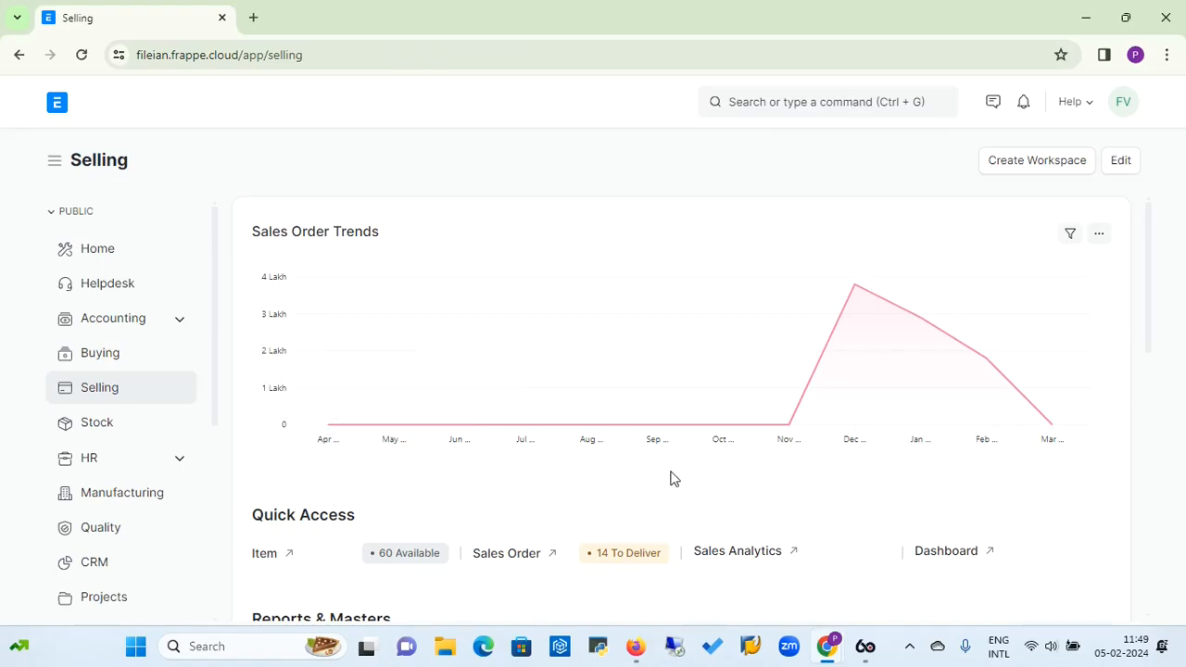
{"action": "mouse_move", "coordinate": [863, 405]}
{"action": "left_click_drag", "start_coordinate": [1149, 313], "coordinate": [1153, 401]}
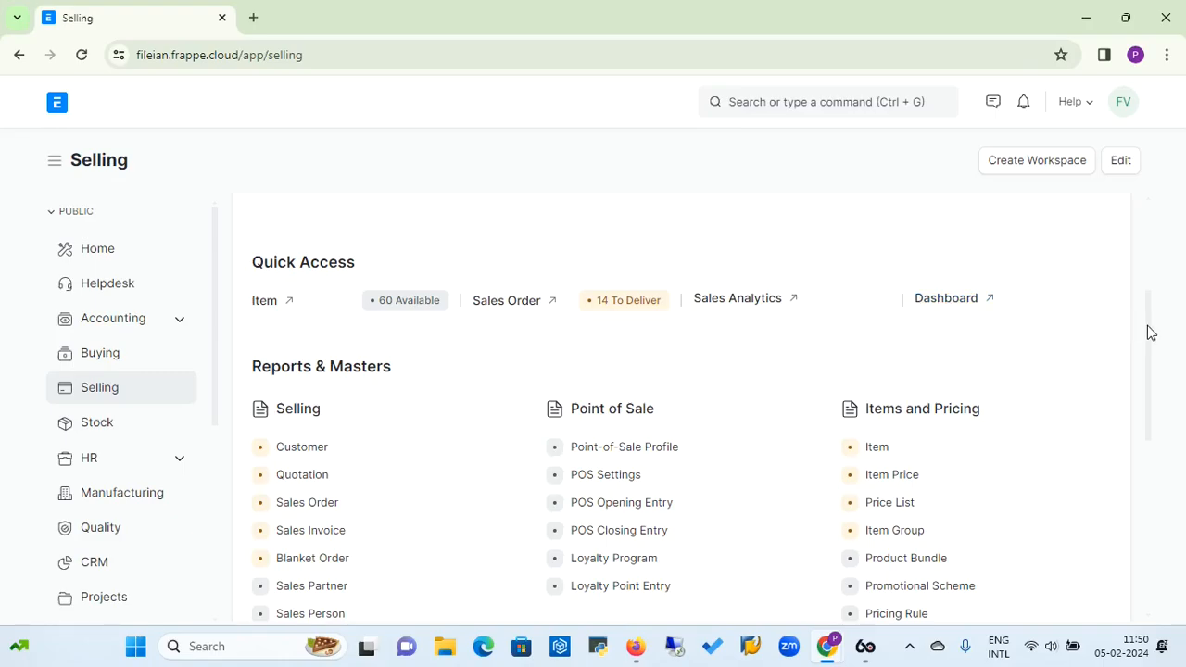
{"action": "left_click_drag", "start_coordinate": [1149, 332], "coordinate": [1153, 383]}
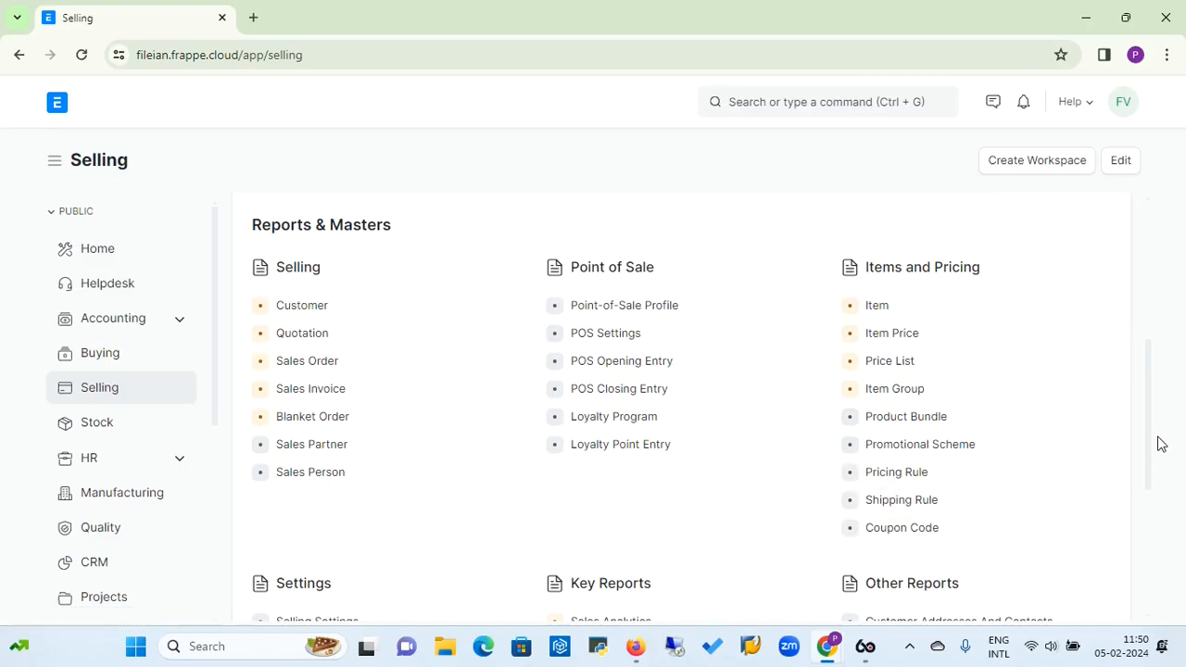
{"action": "left_click_drag", "start_coordinate": [1149, 442], "coordinate": [1152, 490]}
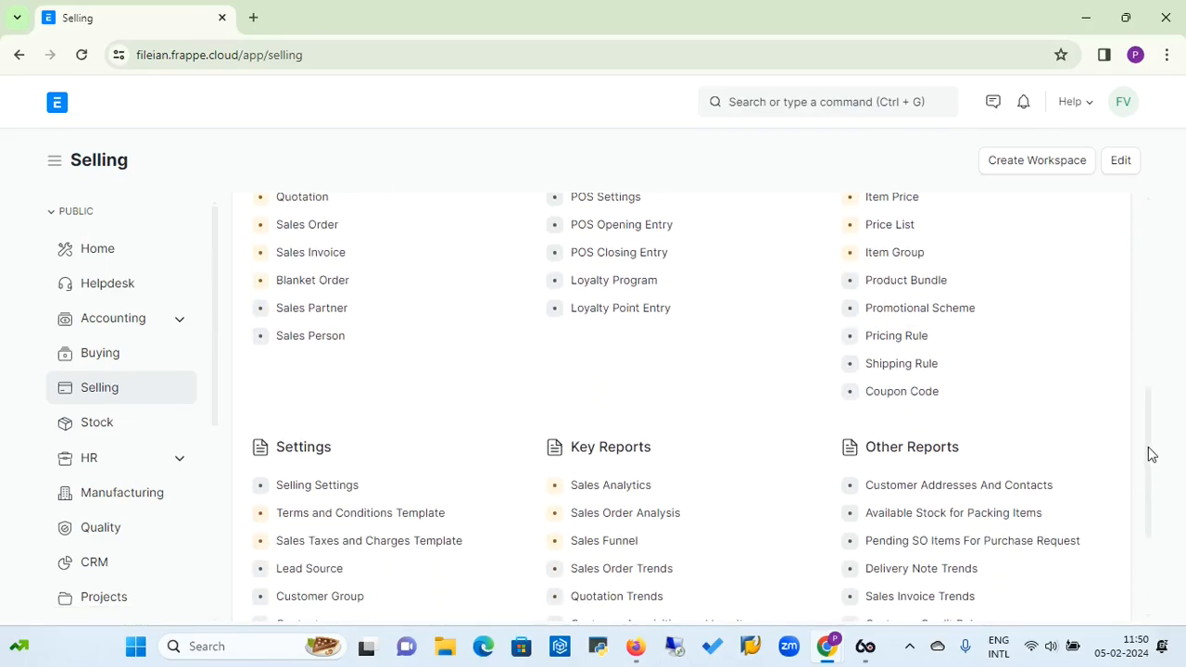
{"action": "left_click_drag", "start_coordinate": [1149, 454], "coordinate": [1153, 523]}
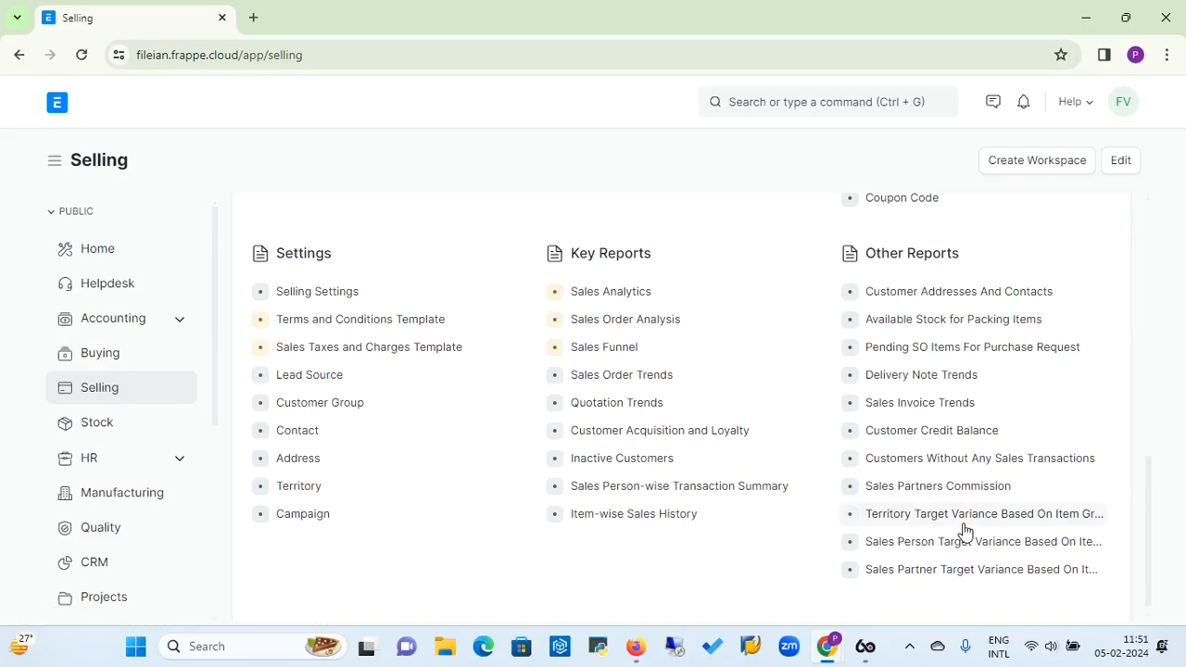
{"action": "scroll", "coordinate": [1152, 487], "scroll_direction": "up", "scroll_amount": 2}
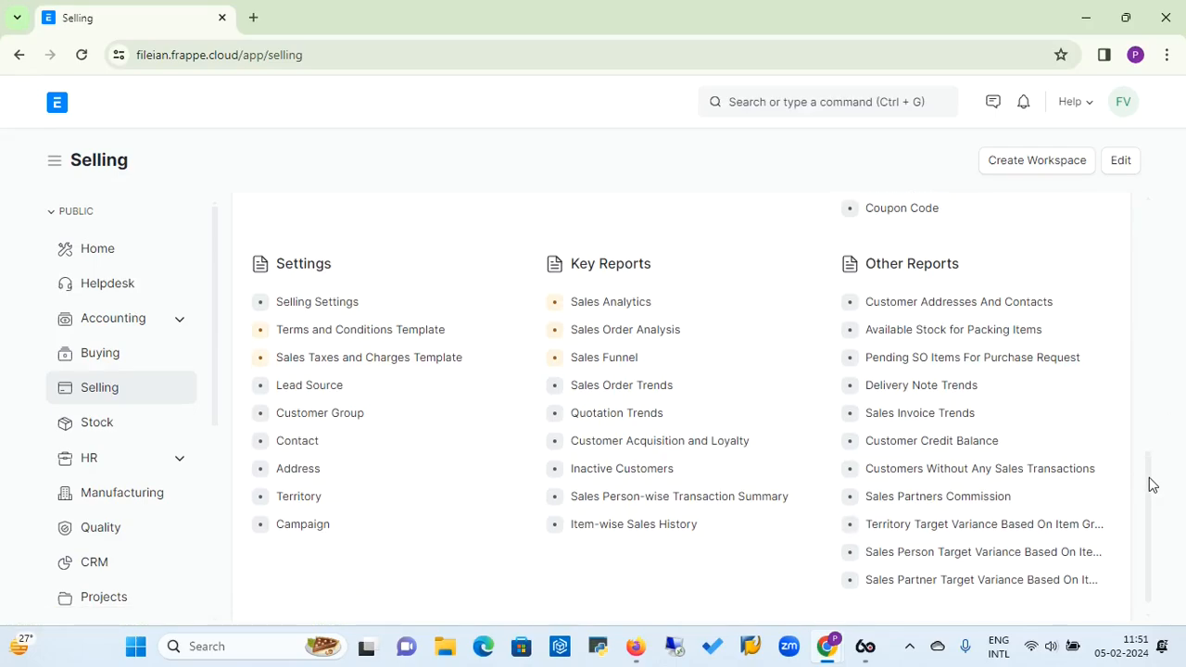
{"action": "scroll", "coordinate": [1149, 473], "scroll_direction": "down", "scroll_amount": 2}
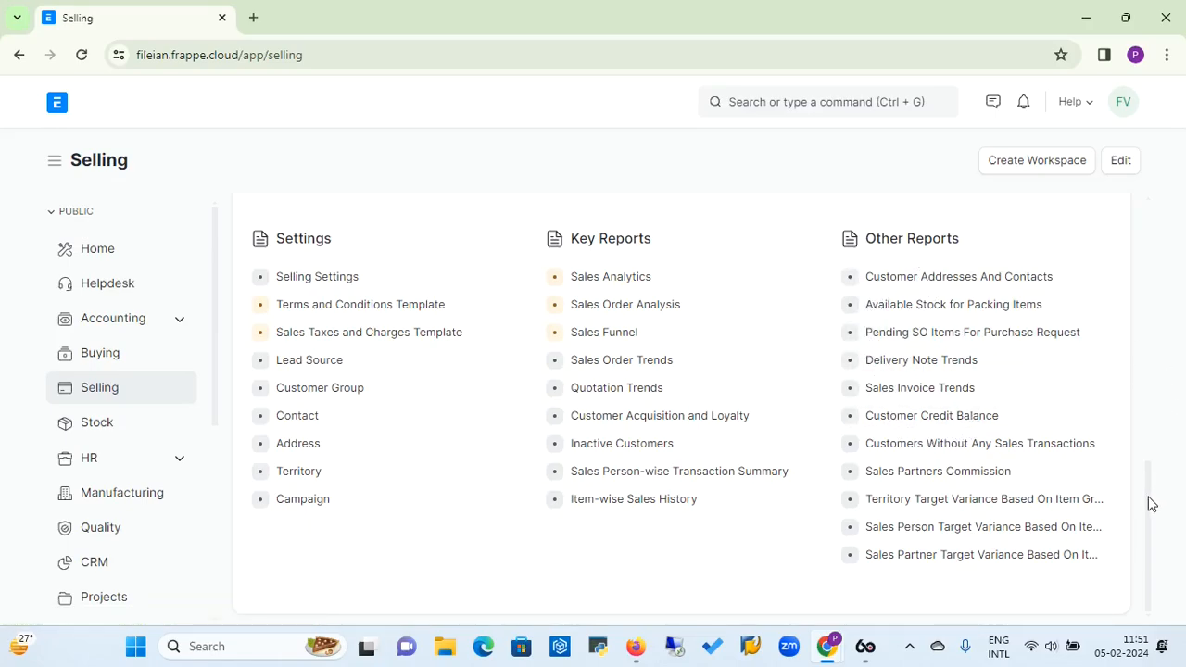
{"action": "left_click_drag", "start_coordinate": [1148, 503], "coordinate": [1156, 335]}
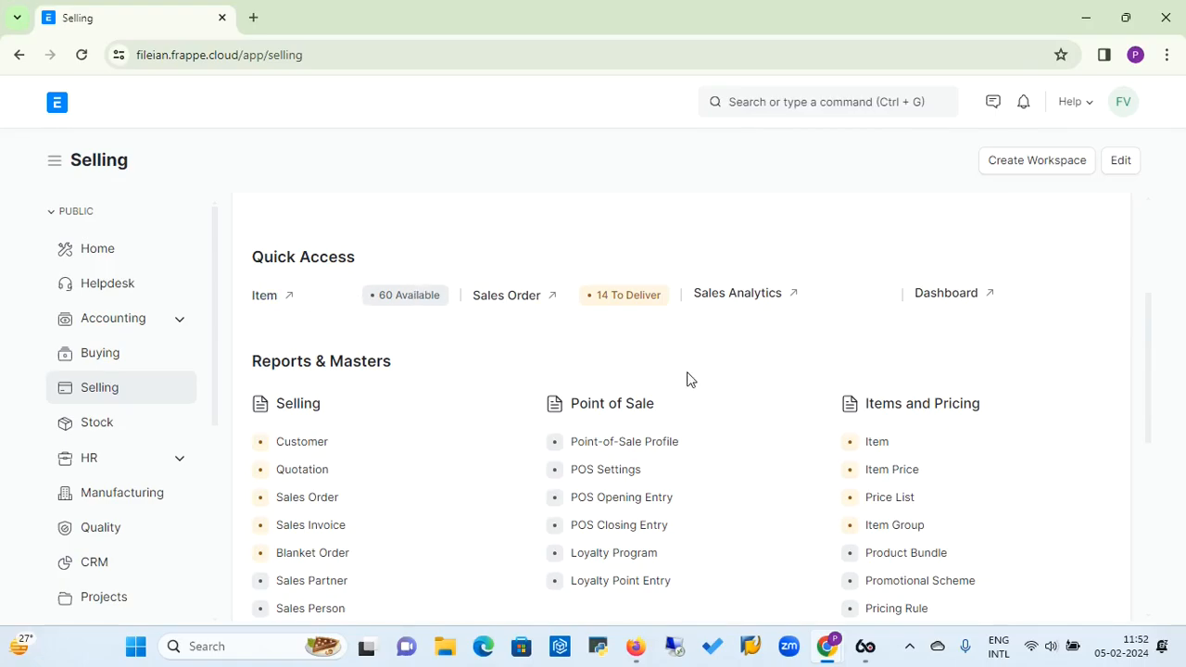
Open the Item Price list from Items and Pricing and start a new item price in the full form
{"action": "left_click", "coordinate": [891, 471]}
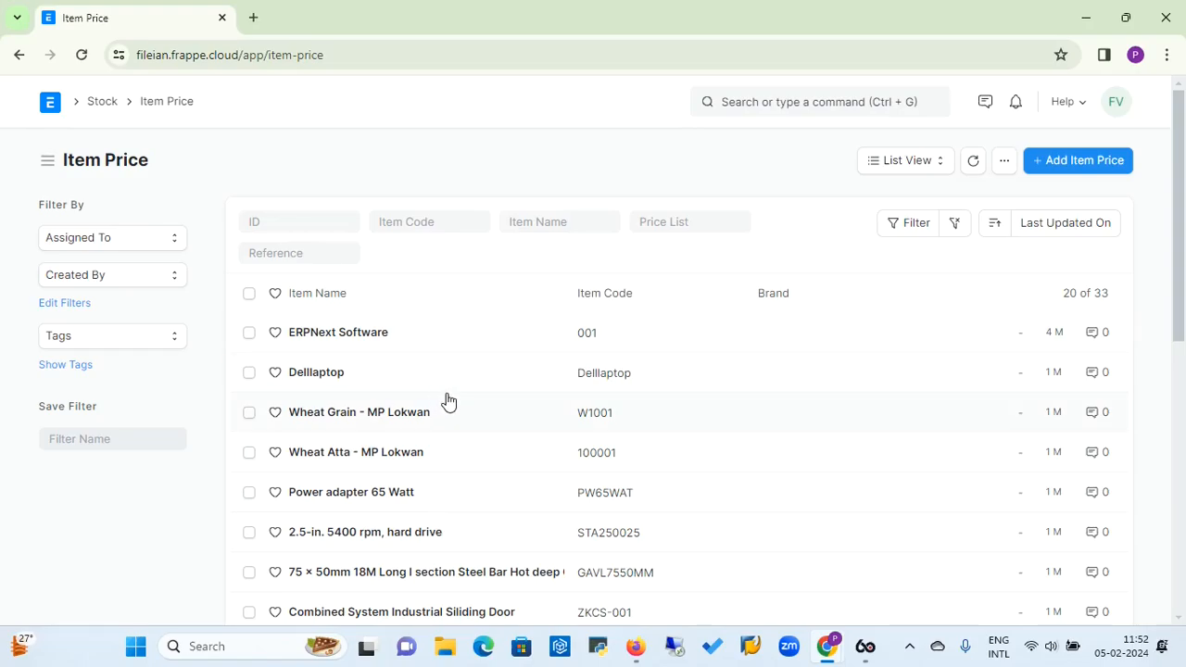
{"action": "left_click", "coordinate": [1075, 165]}
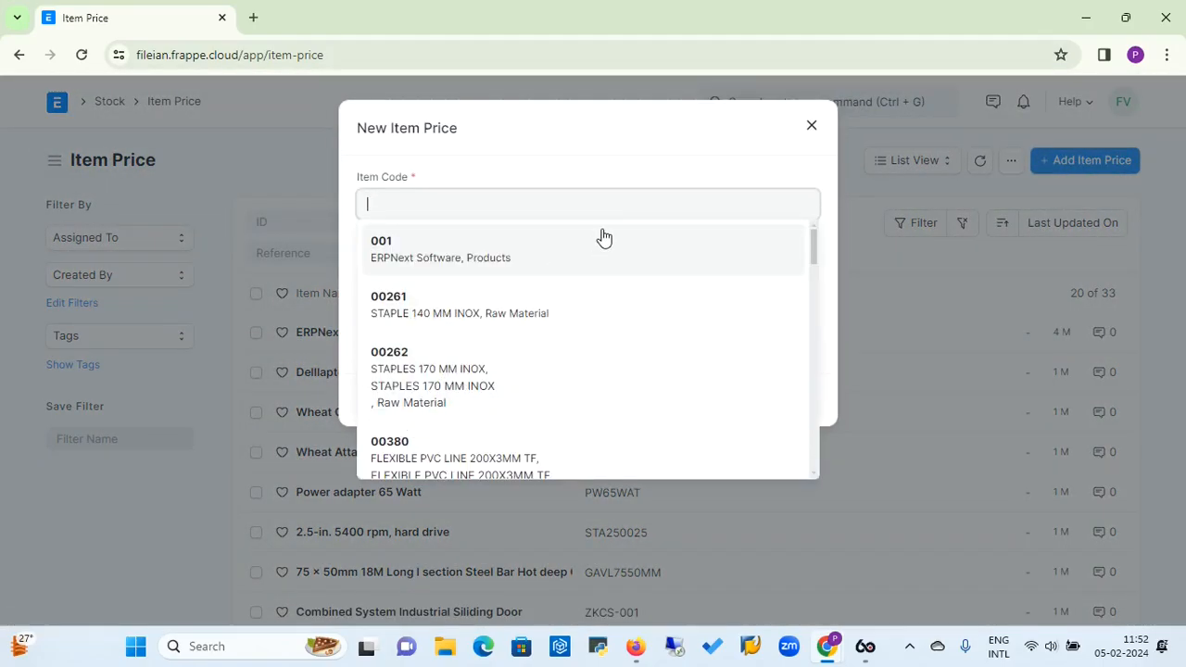
{"action": "left_click", "coordinate": [686, 163]}
{"action": "left_click", "coordinate": [402, 404]}
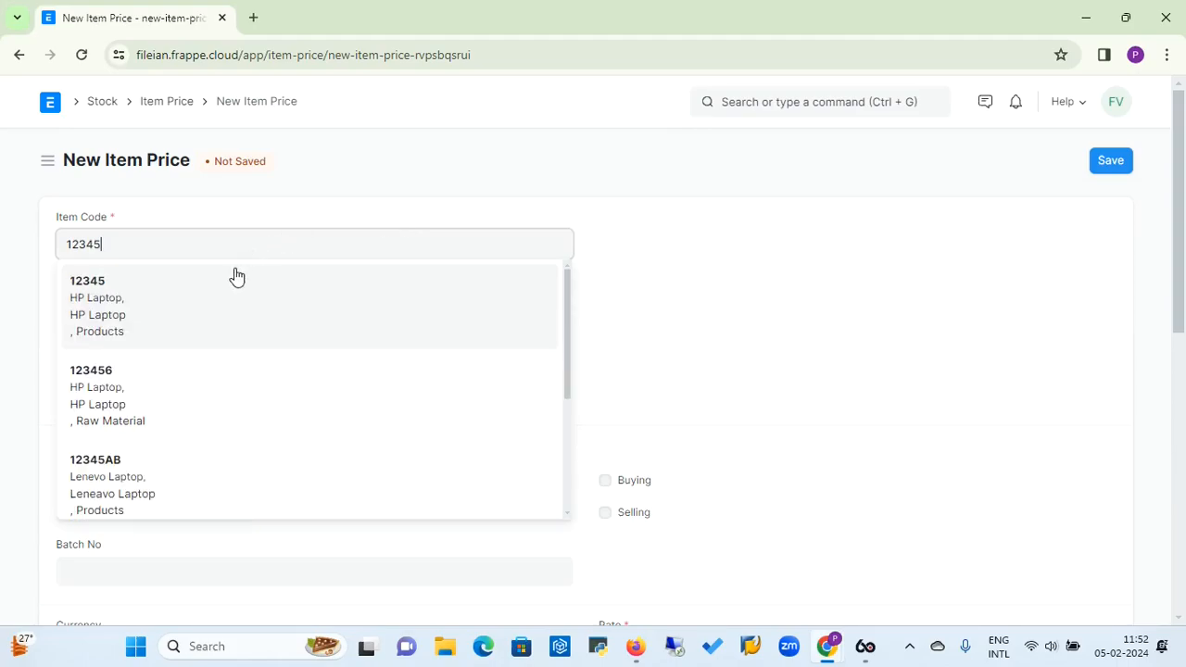
Set the new item price's Item Code to 12345 (HP Laptop, Products) and its Price List to Standard Selling
{"action": "left_click", "coordinate": [98, 295]}
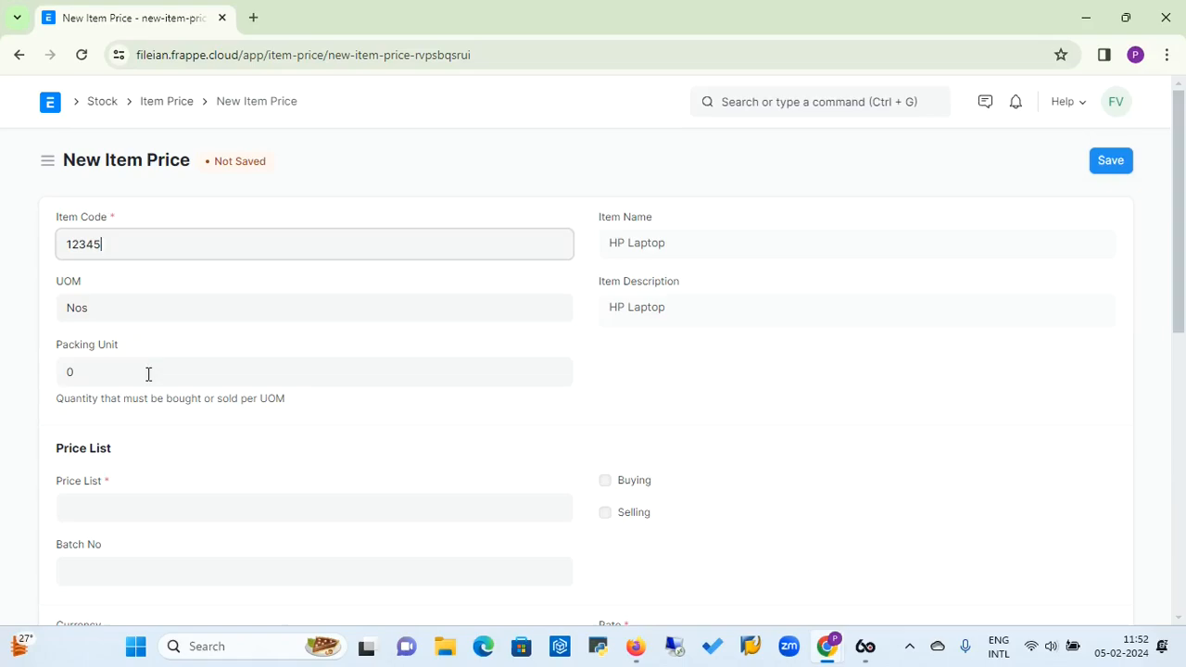
{"action": "left_click", "coordinate": [135, 505]}
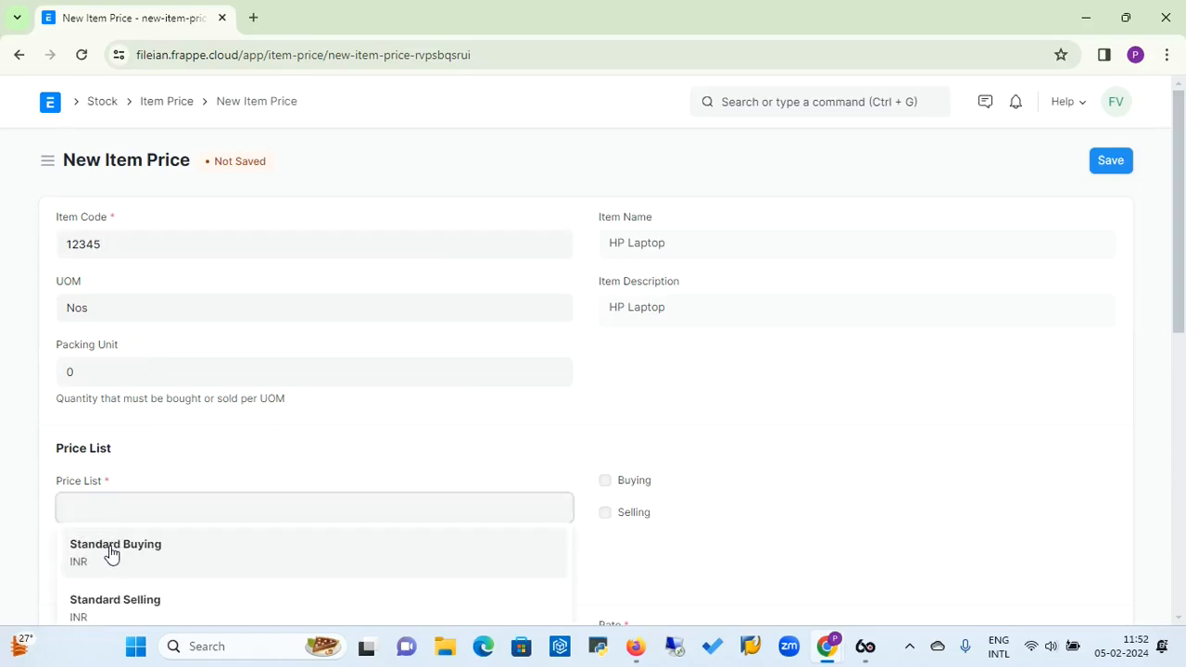
{"action": "left_click", "coordinate": [112, 602]}
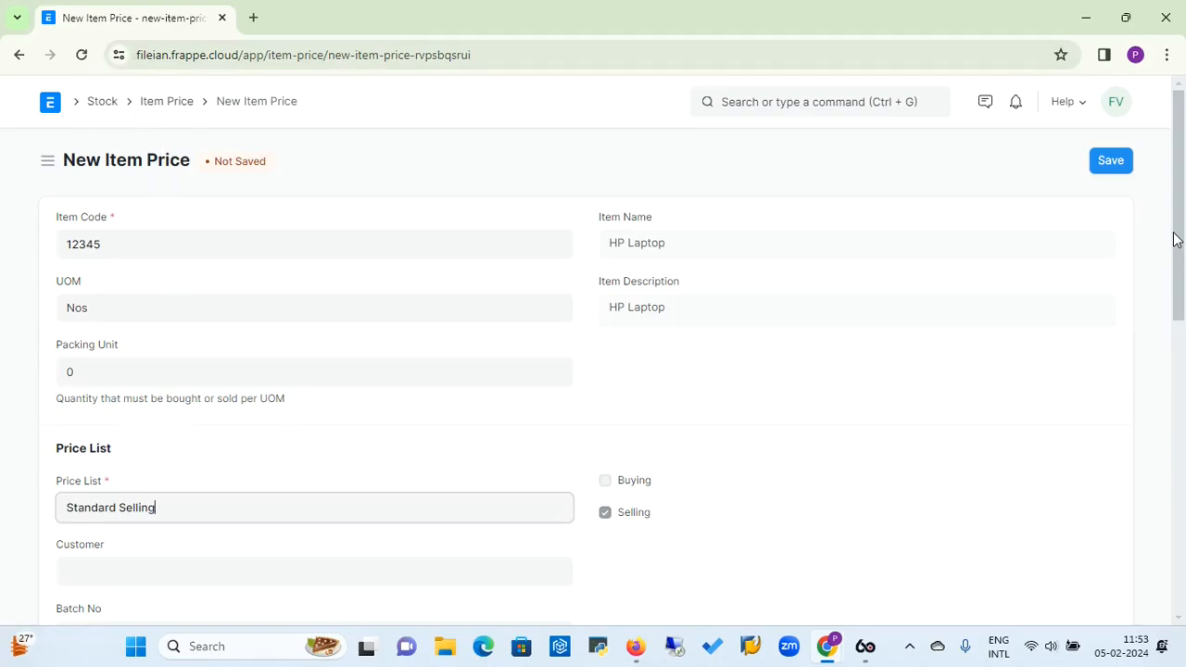
Examine the customers available for the item price's Customer field without choosing one
{"action": "left_click_drag", "start_coordinate": [1179, 240], "coordinate": [1180, 284]}
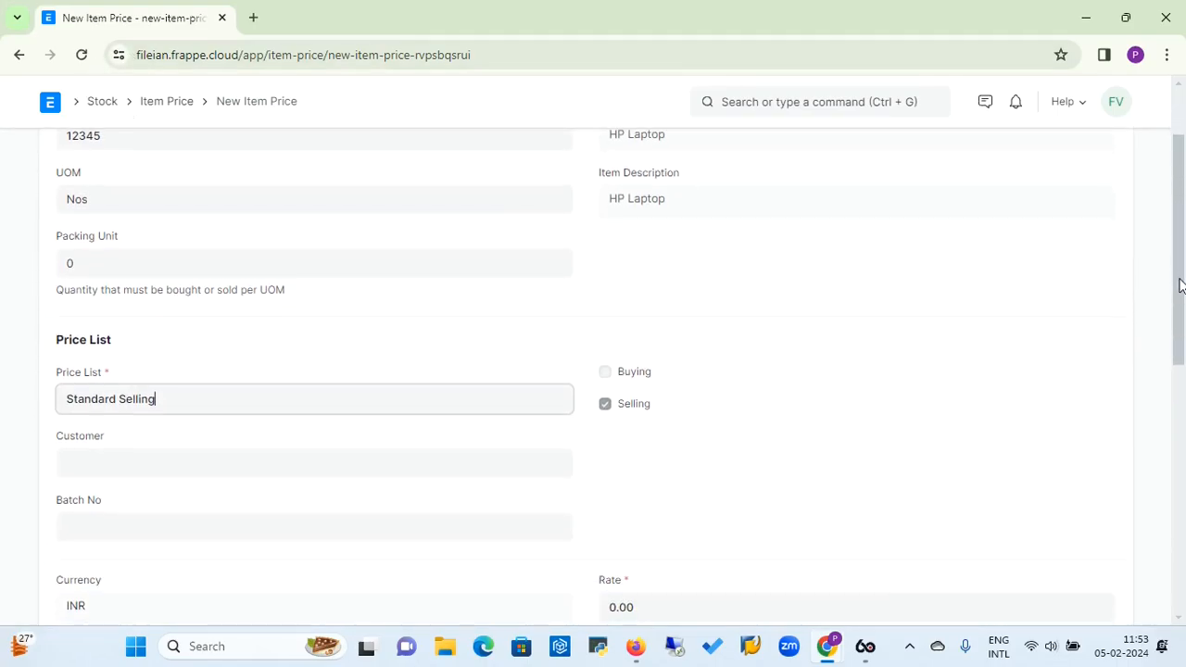
{"action": "left_click", "coordinate": [154, 468]}
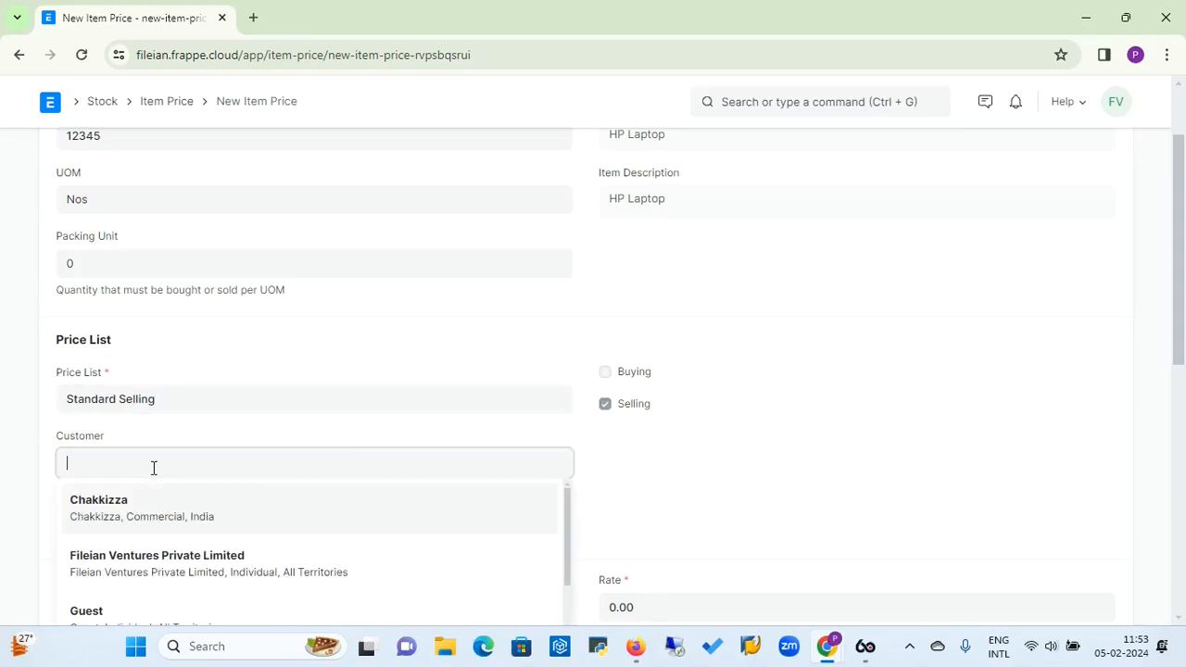
{"action": "left_click", "coordinate": [302, 443]}
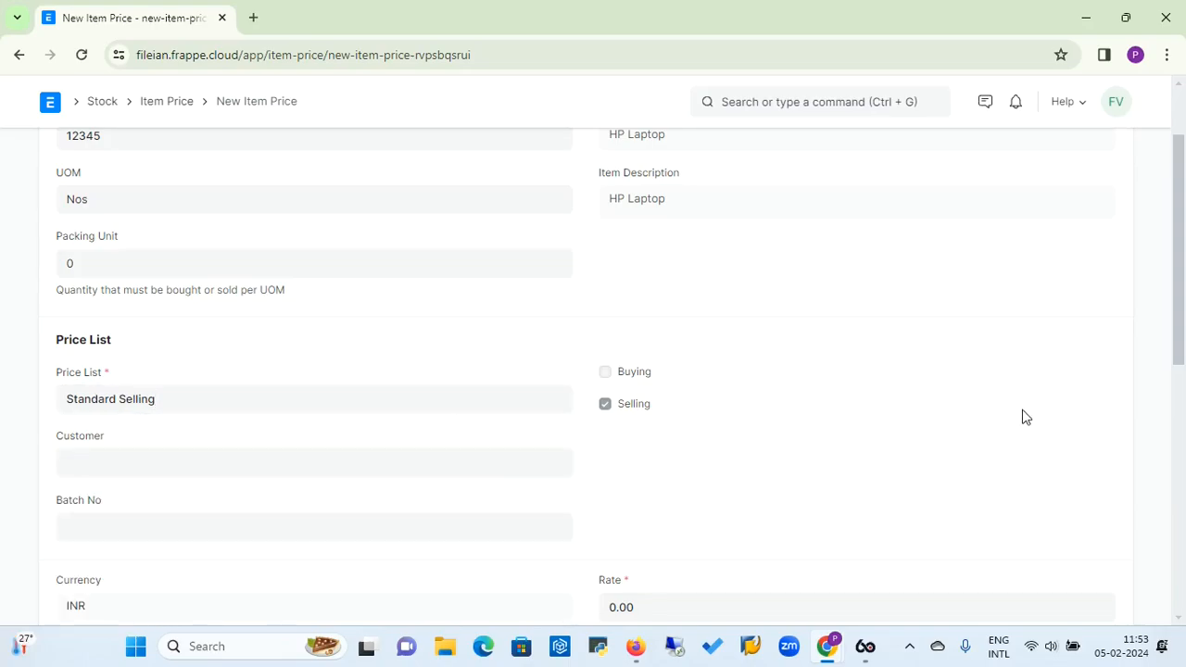
{"action": "left_click_drag", "start_coordinate": [1182, 318], "coordinate": [1184, 339]}
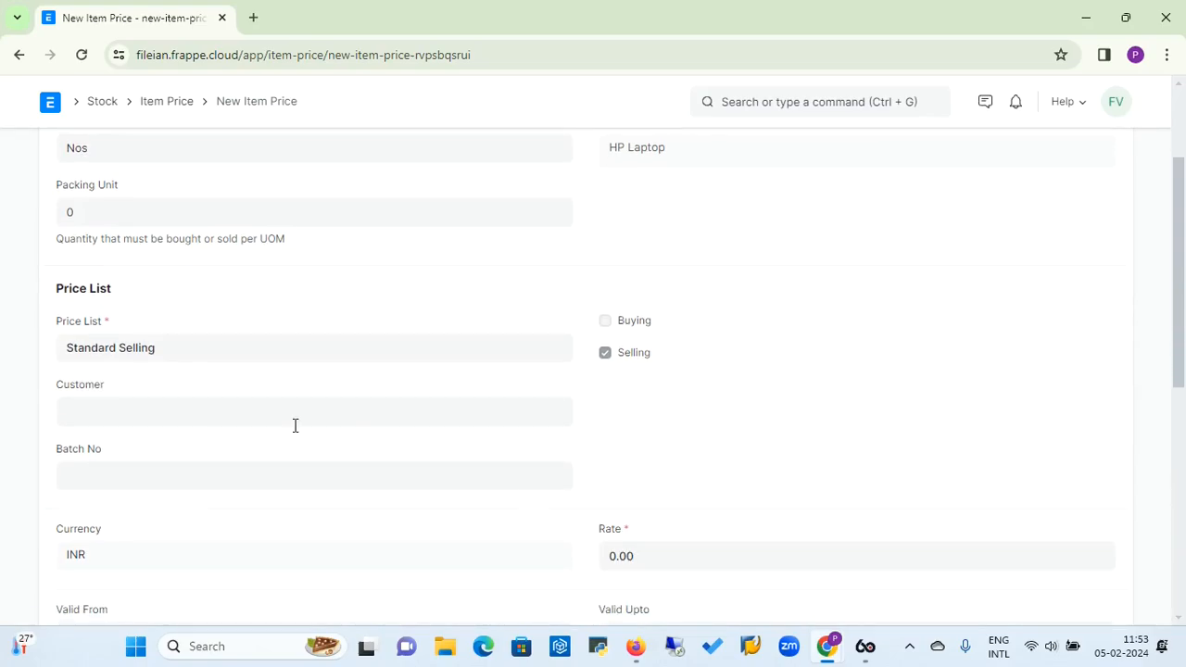
{"action": "left_click", "coordinate": [197, 415]}
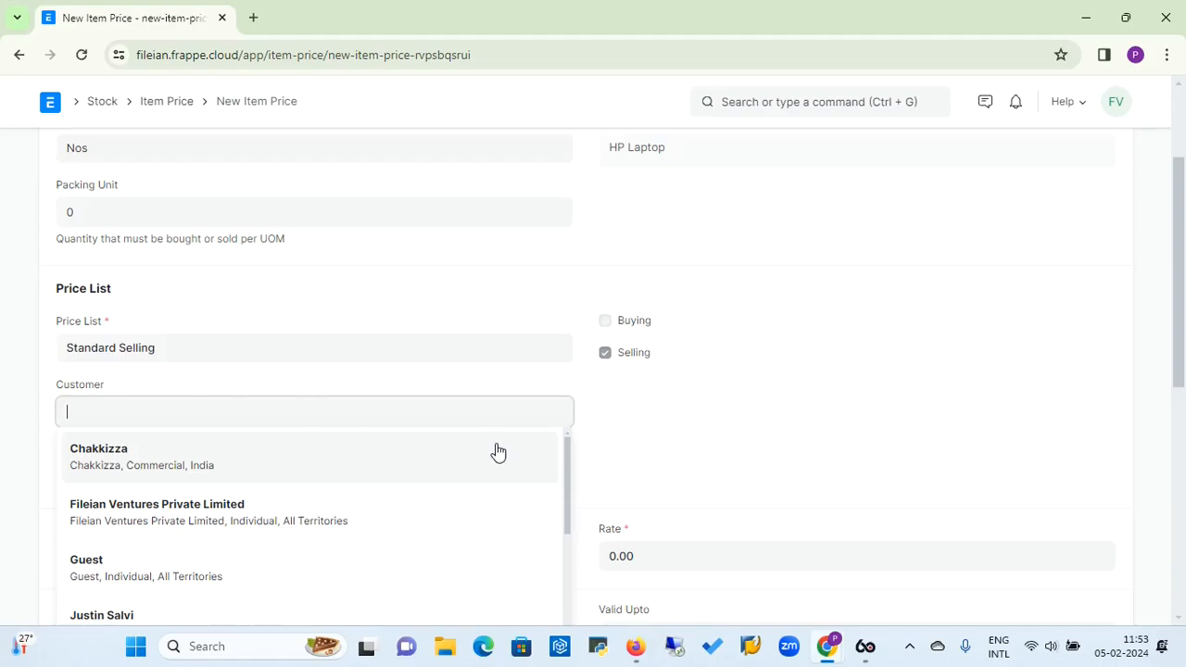
{"action": "left_click", "coordinate": [635, 414]}
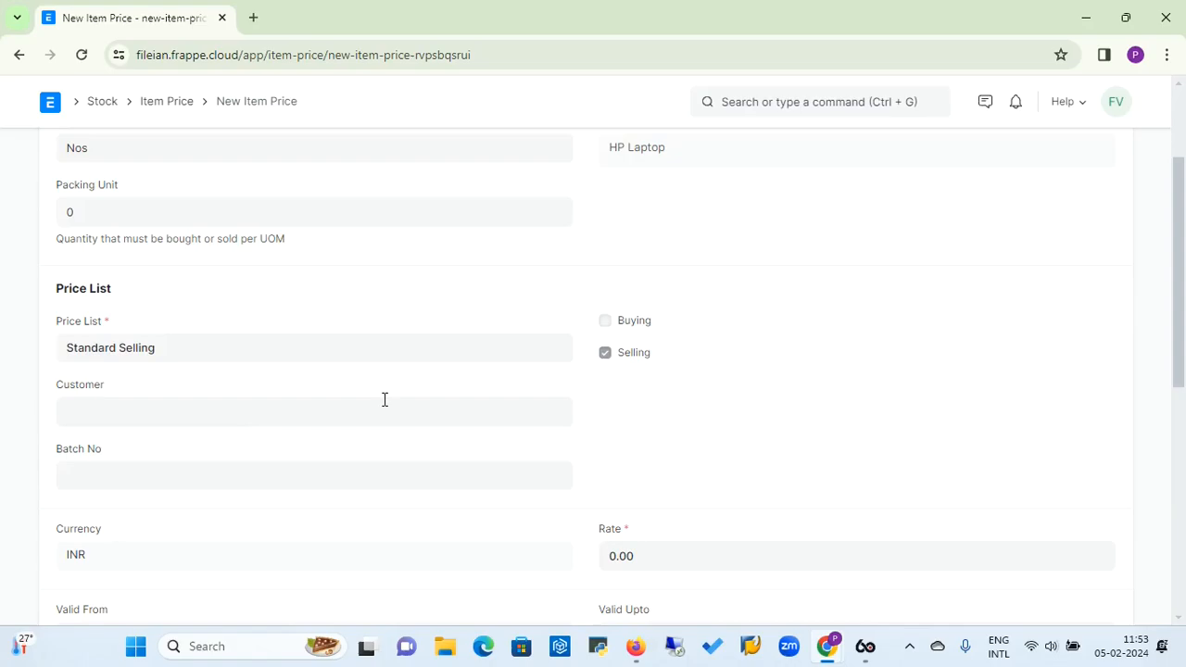
Set the item price's Rate to 45000
{"action": "left_click_drag", "start_coordinate": [1180, 252], "coordinate": [1180, 322]}
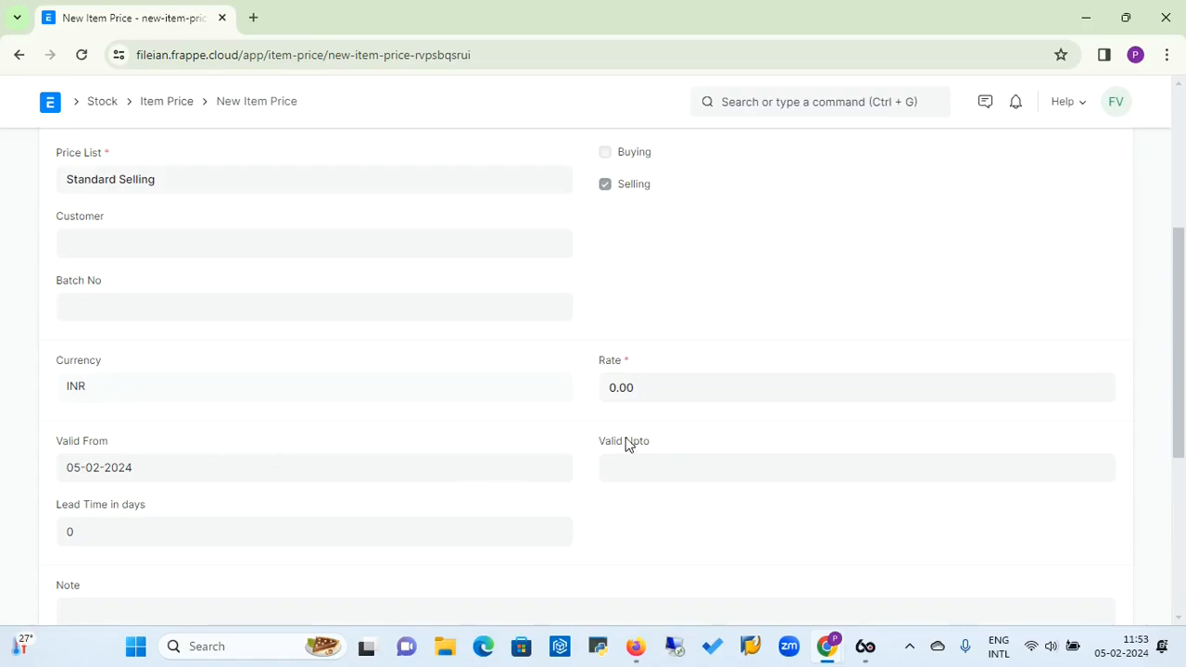
{"action": "left_click", "coordinate": [649, 386]}
{"action": "key", "text": "BackSpace"}
{"action": "key", "text": "BackSpace"}
{"action": "key", "text": "BackSpace"}
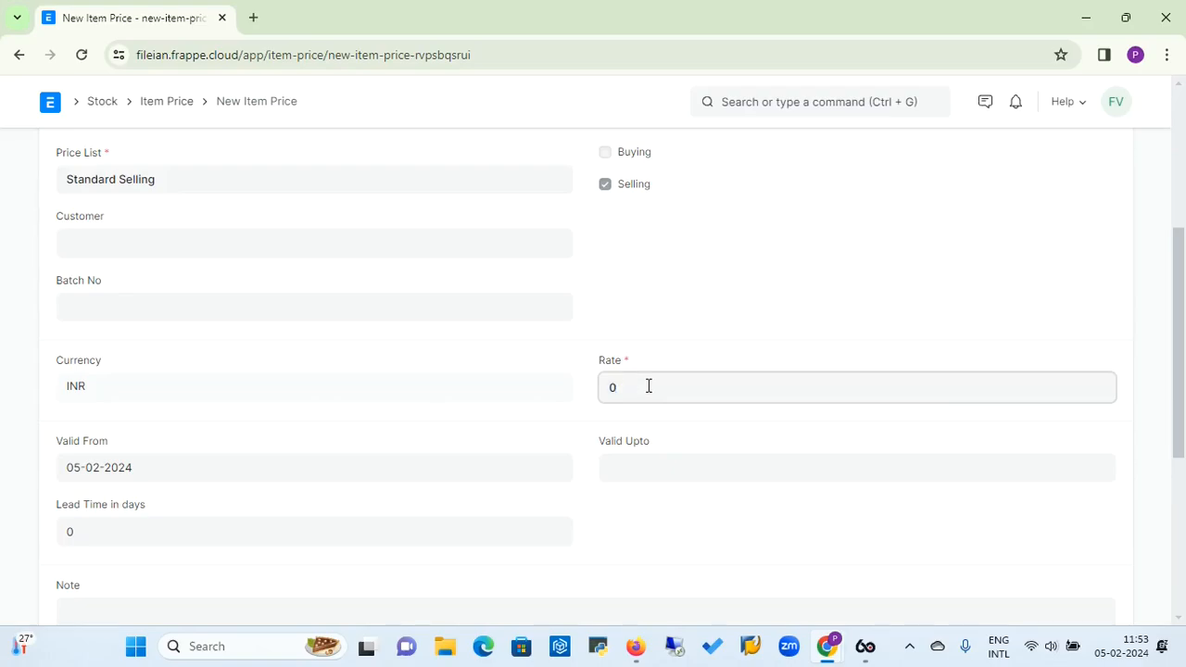
{"action": "key", "text": "BackSpace"}
{"action": "type", "text": "3"}
{"action": "key", "text": "BackSpace"}
{"action": "type", "text": "45000"}
Check the item price's Valid From, Valid Upto and Lead Time in days fields without changing them
{"action": "left_click", "coordinate": [440, 469]}
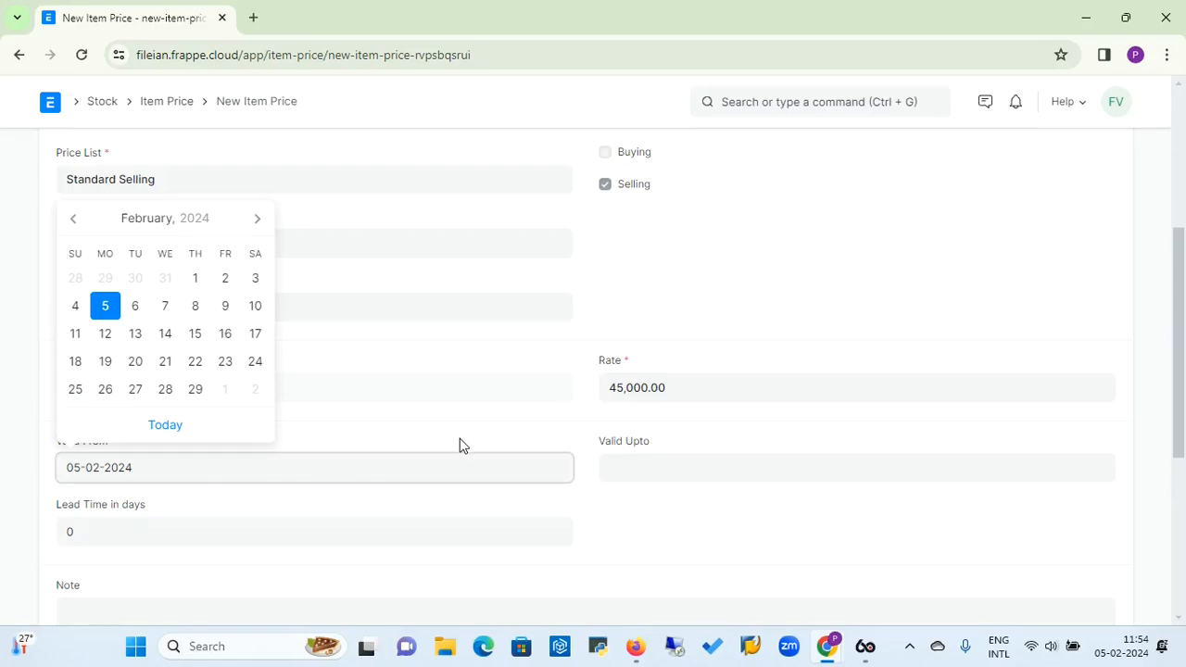
{"action": "left_click", "coordinate": [466, 445]}
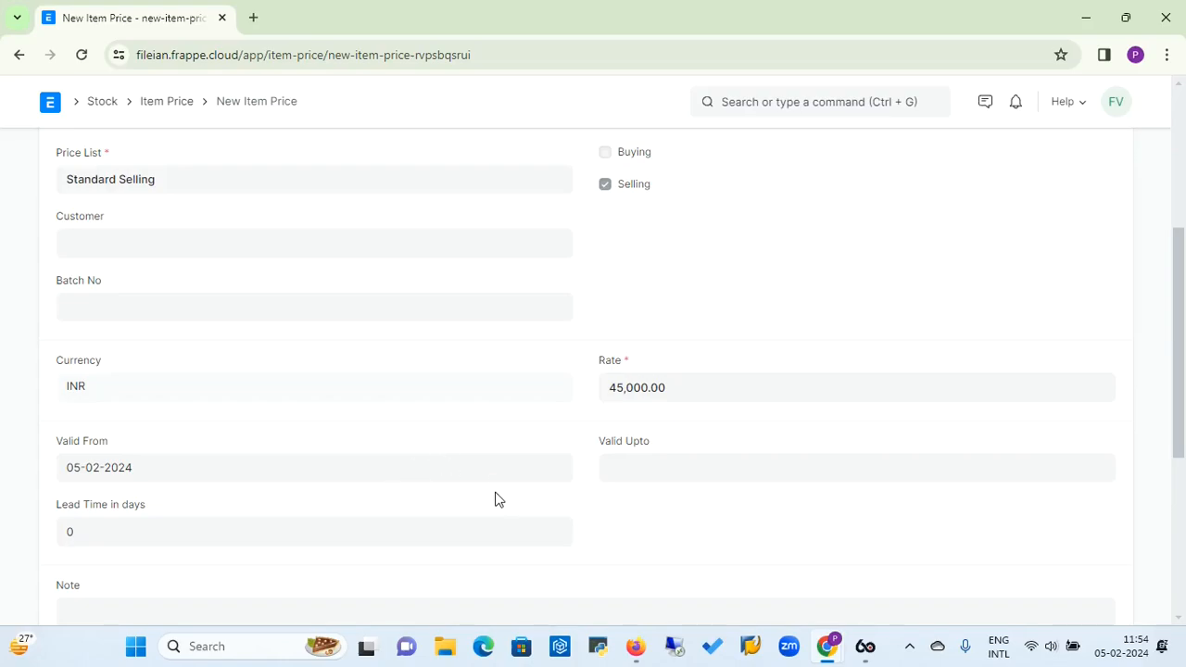
{"action": "left_click", "coordinate": [659, 465]}
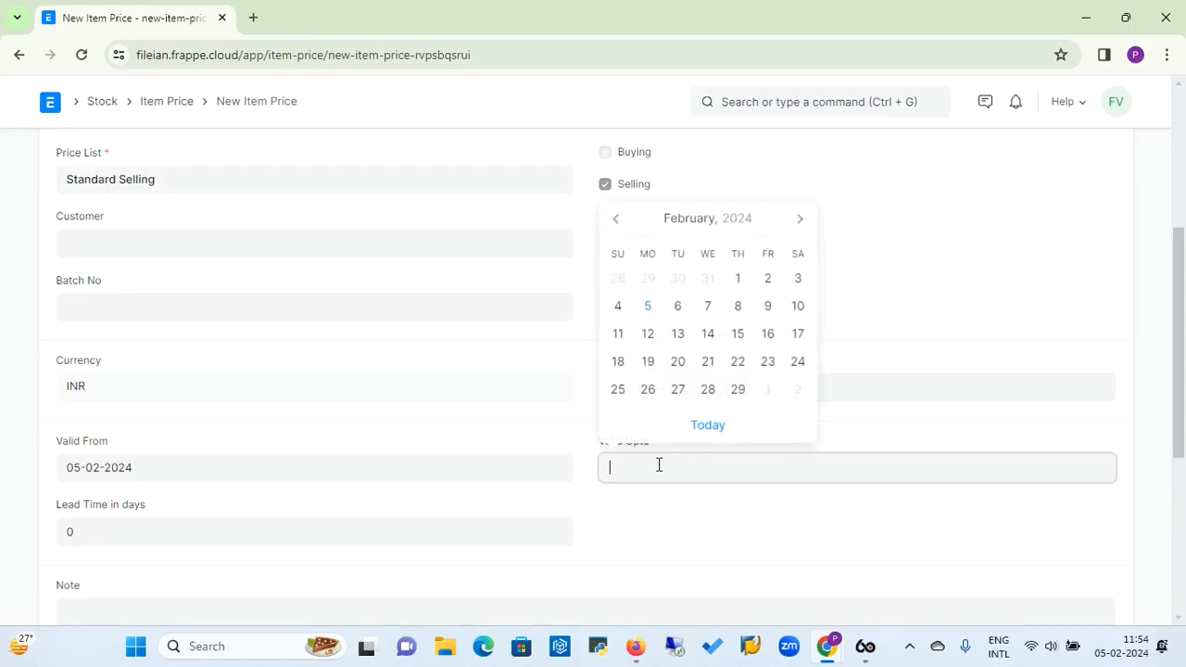
{"action": "left_click", "coordinate": [566, 419]}
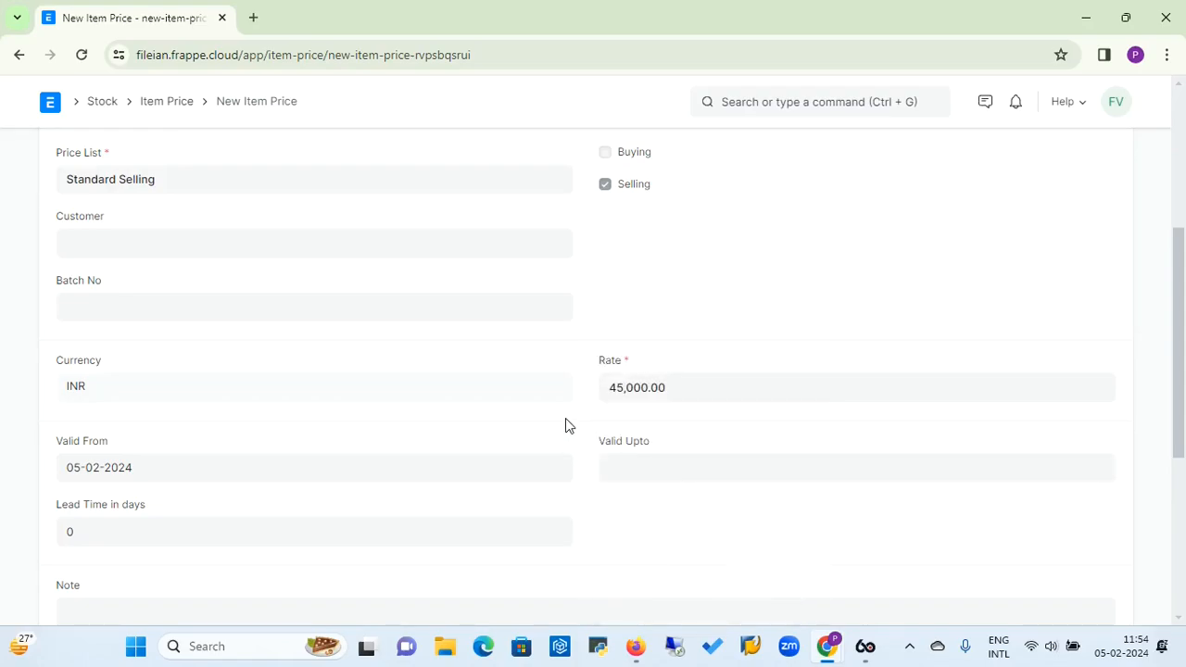
{"action": "left_click", "coordinate": [189, 537]}
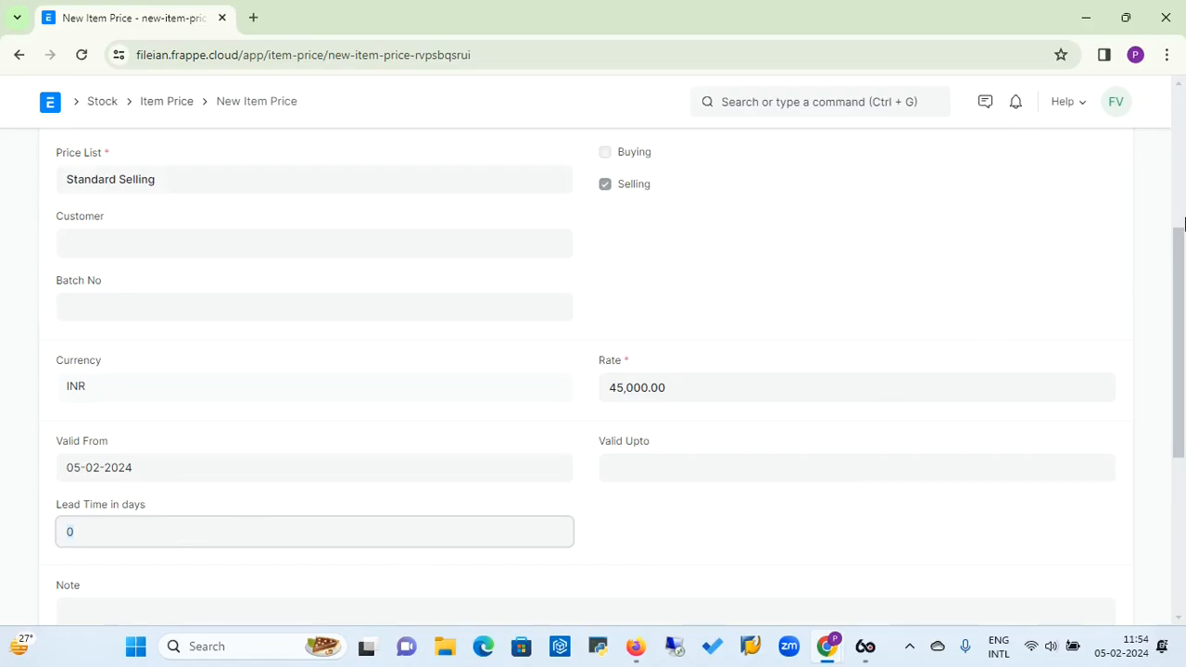
Save the HP Laptop item price and return to the Item Price list
{"action": "left_click_drag", "start_coordinate": [1178, 257], "coordinate": [1182, 115]}
{"action": "left_click", "coordinate": [1111, 161]}
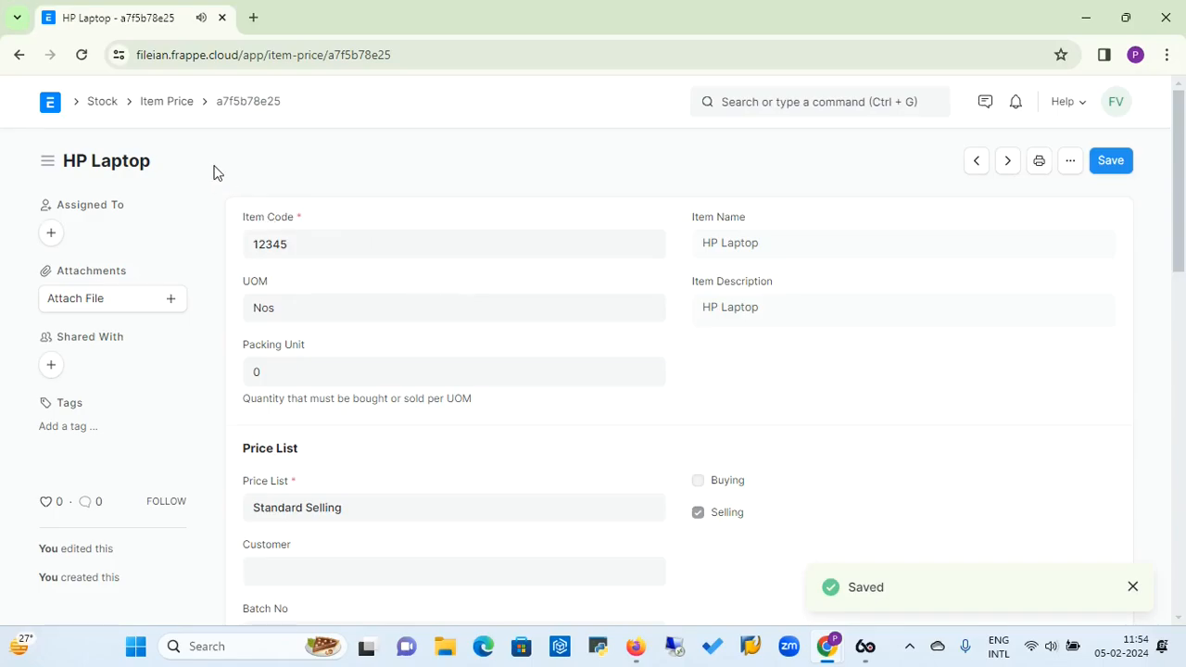
{"action": "left_click", "coordinate": [167, 102]}
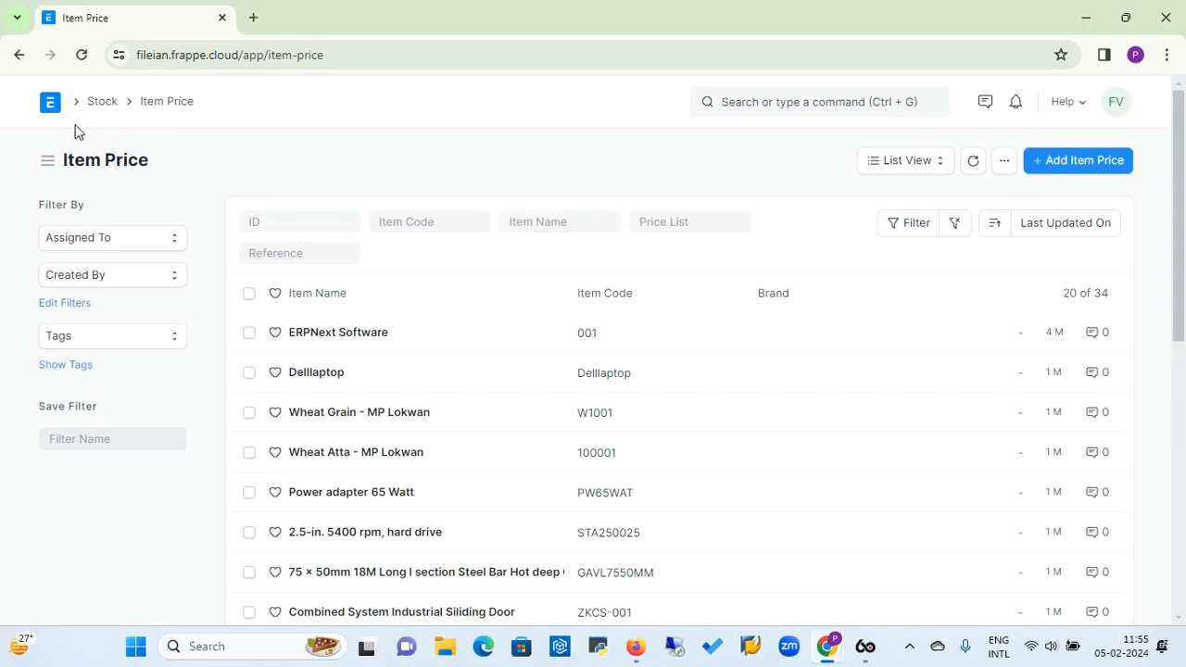
Open the Item Group list from Items and Pricing in the Selling workspace
{"action": "left_click", "coordinate": [49, 105]}
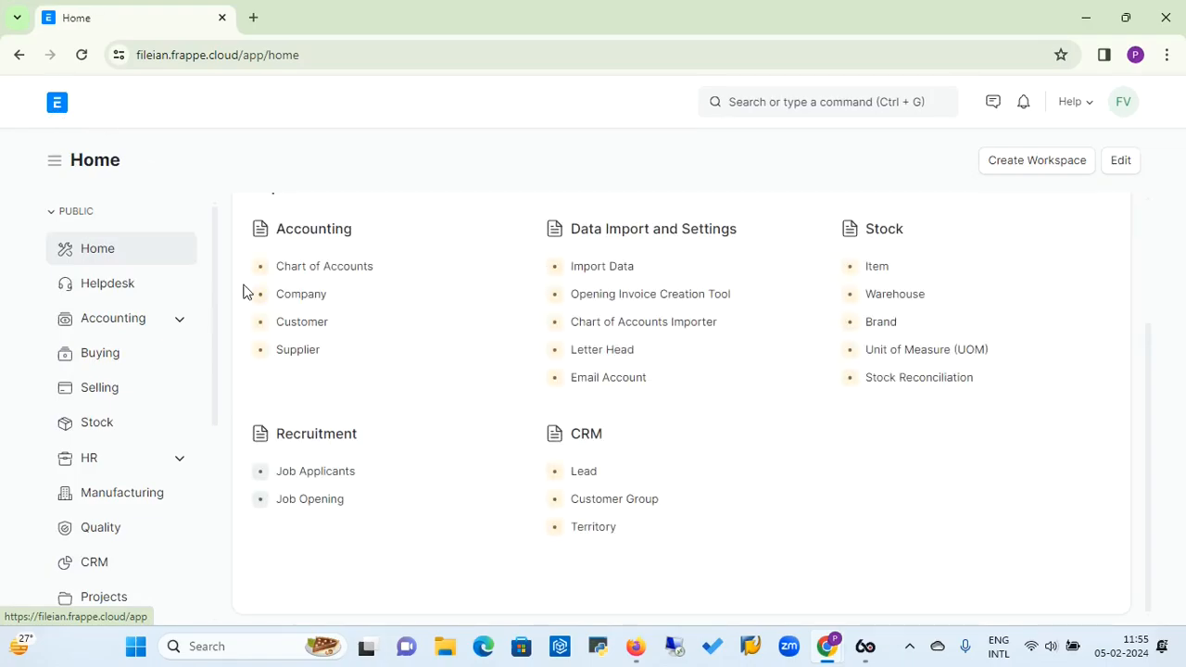
{"action": "left_click", "coordinate": [115, 394]}
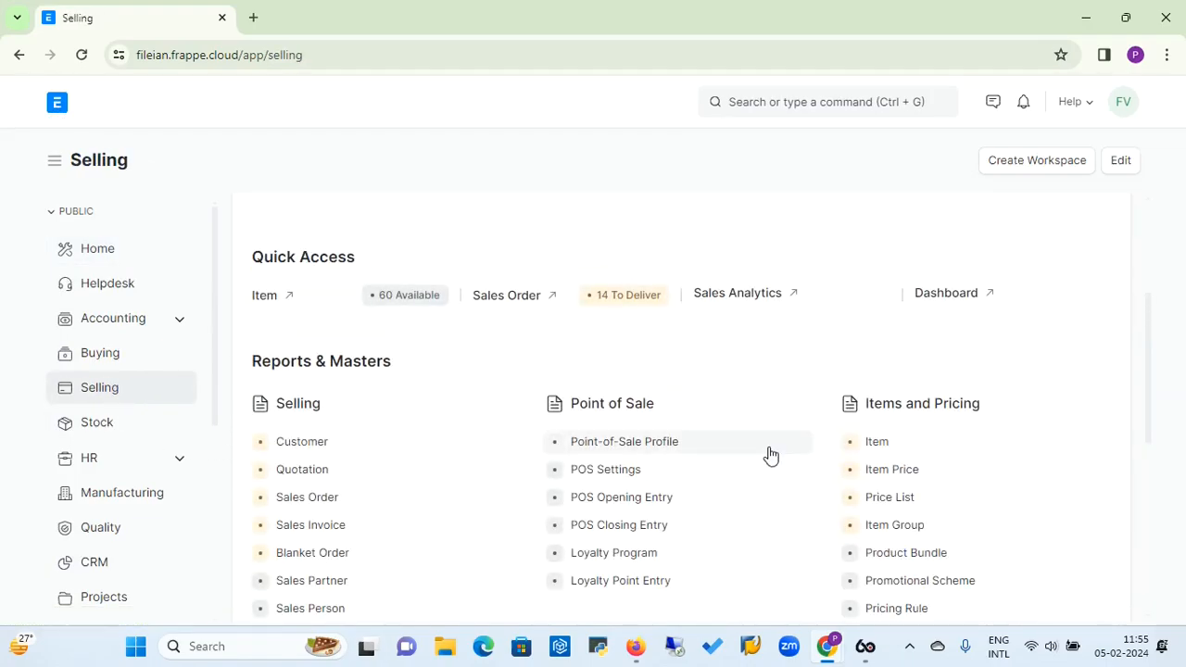
{"action": "left_click", "coordinate": [895, 534]}
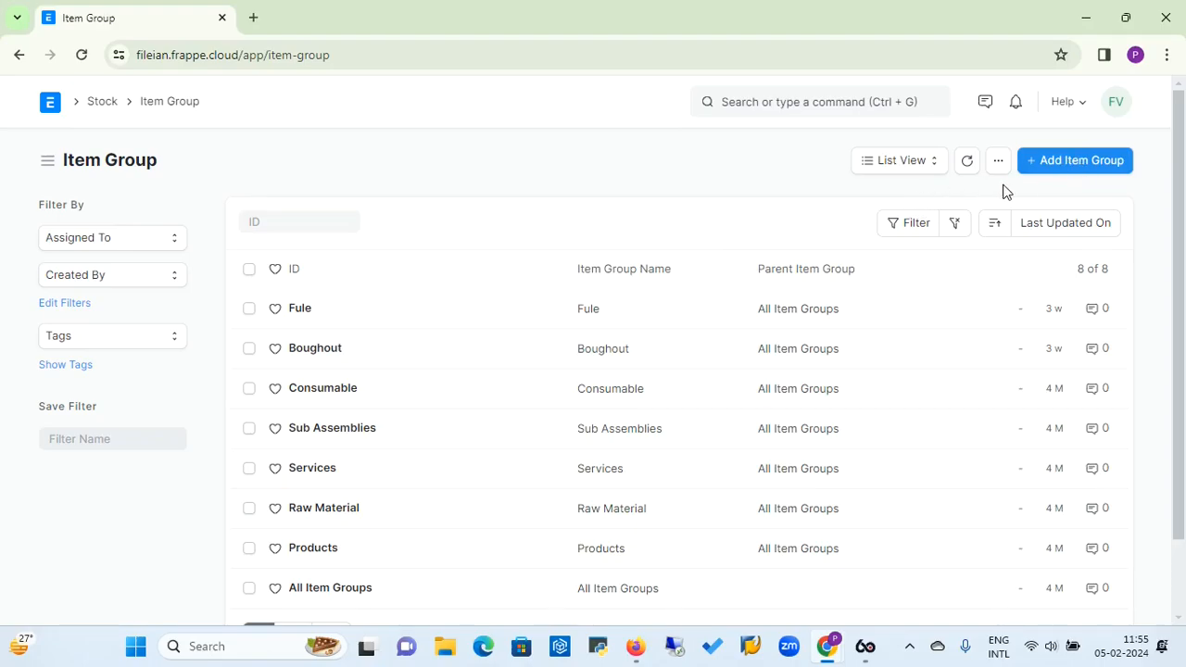
Start a new item group named Finished Goods with All Item Groups as its parent item group
{"action": "left_click", "coordinate": [1075, 172]}
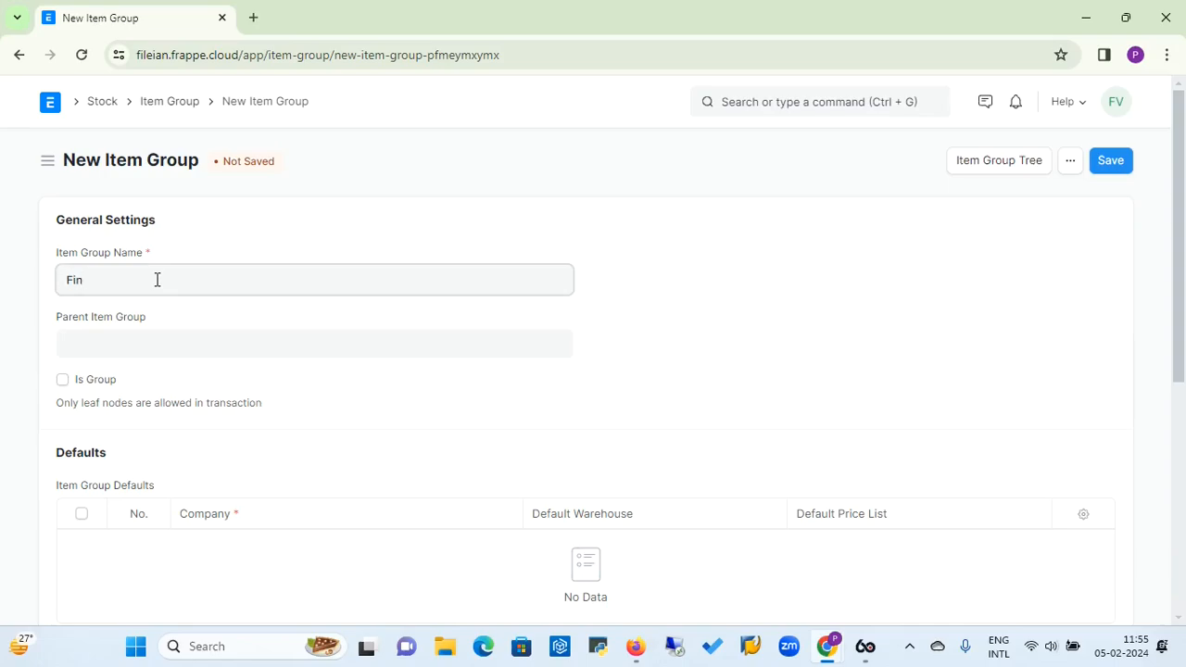
{"action": "type", "text": "shed Goods"}
{"action": "left_click", "coordinate": [130, 345]}
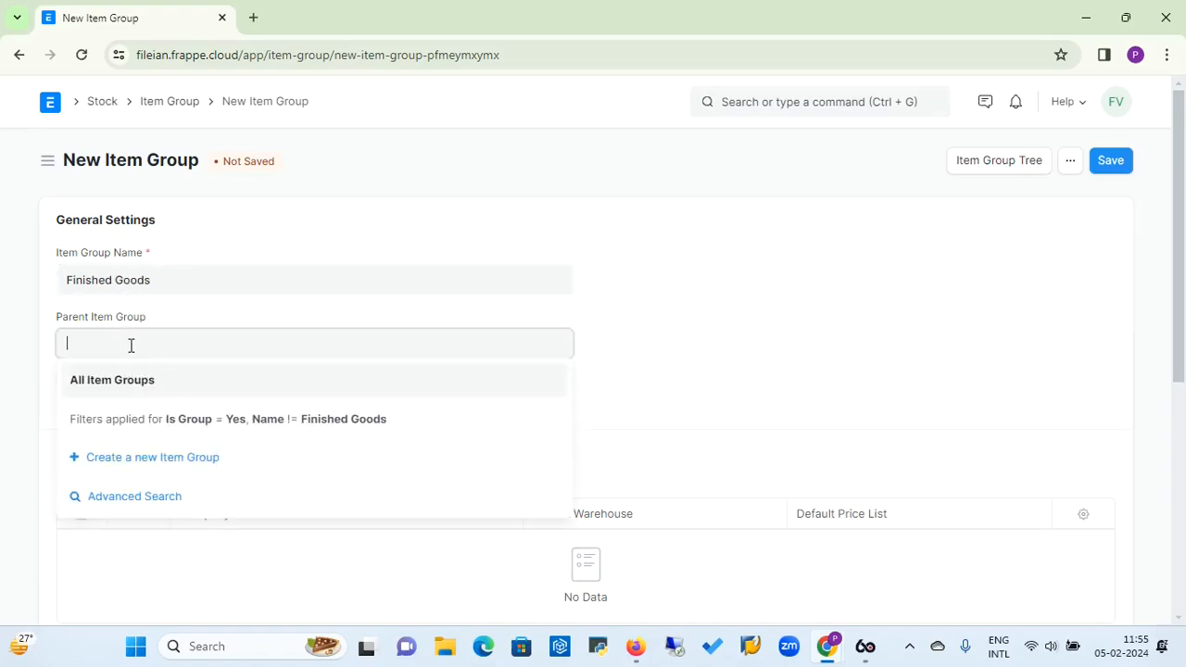
{"action": "left_click", "coordinate": [114, 382]}
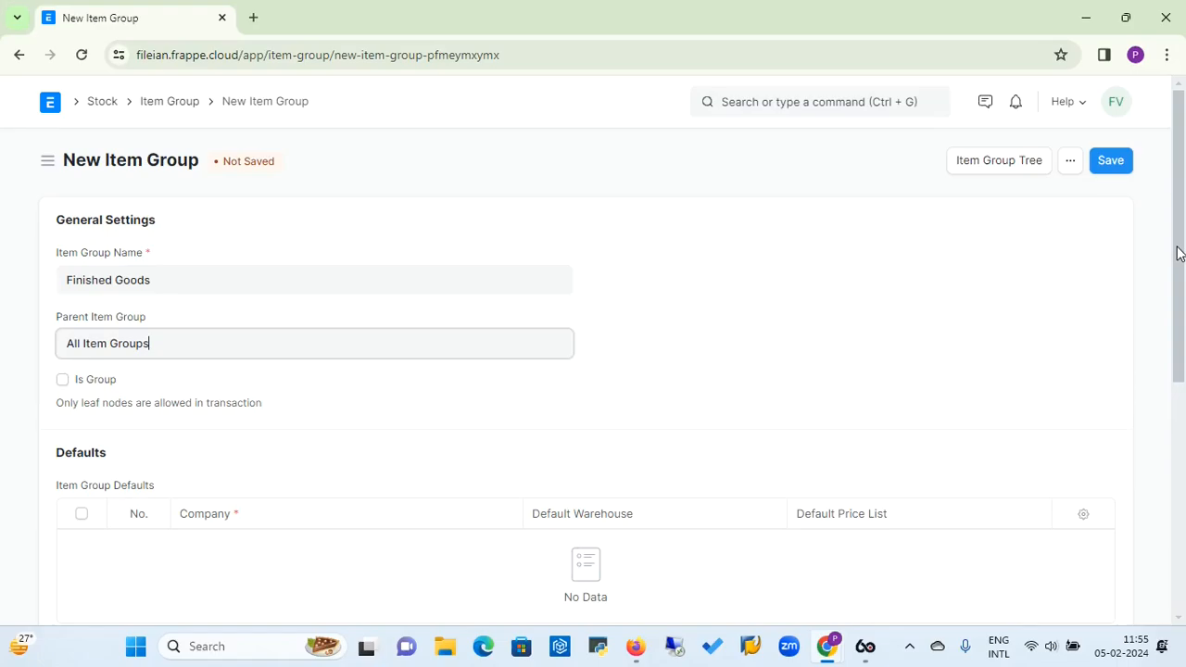
Add an Item Group Defaults row for Fileian Ventures Private Limited with the default warehouse Stores - FVPL
{"action": "scroll", "coordinate": [1177, 253], "scroll_direction": "down", "scroll_amount": 1}
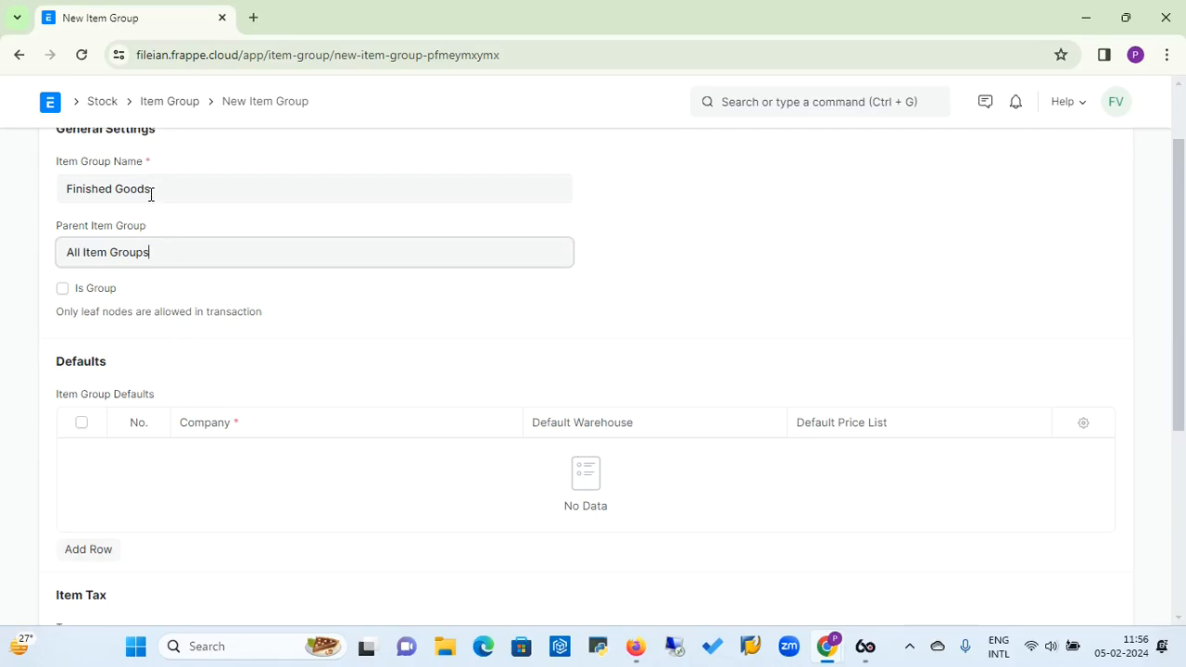
{"action": "left_click", "coordinate": [105, 550]}
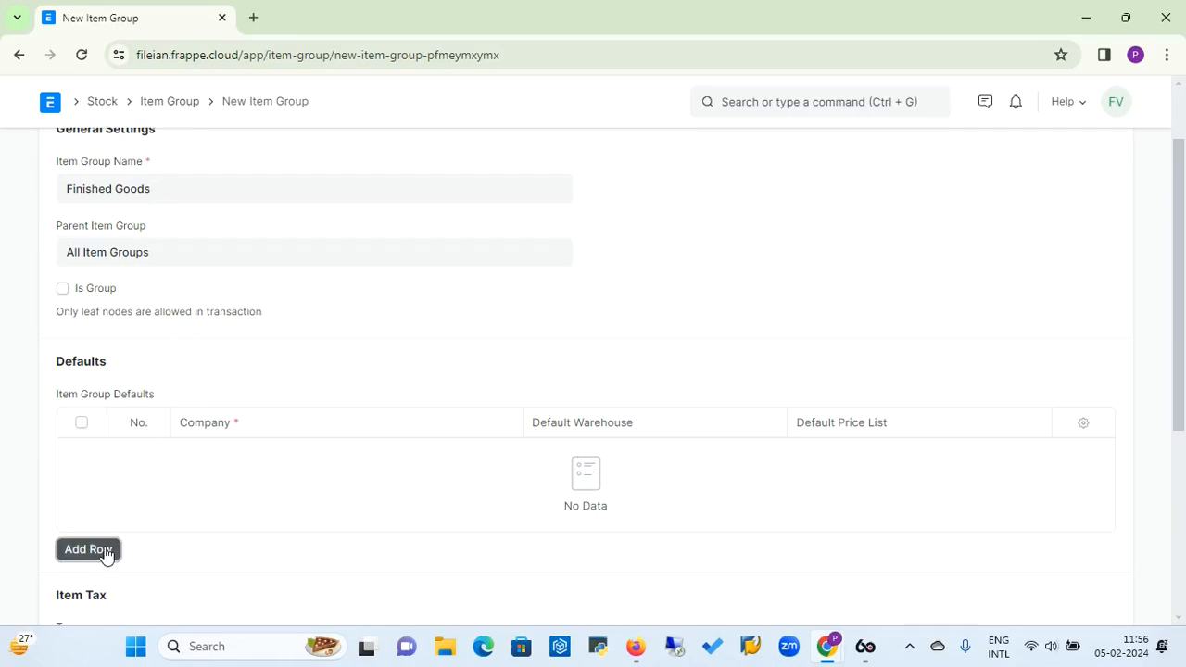
{"action": "scroll", "coordinate": [133, 537], "scroll_direction": "down", "scroll_amount": 2}
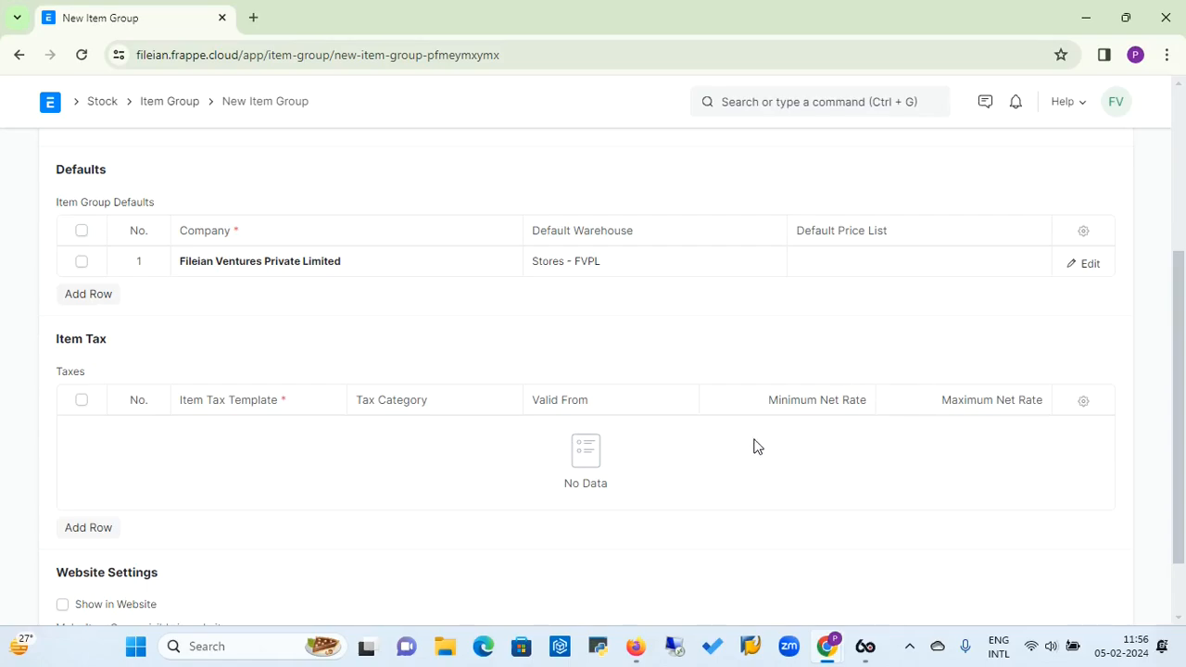
Add an Item Tax row to the item group with the item tax template GST 18% - FVPL
{"action": "left_click_drag", "start_coordinate": [1175, 363], "coordinate": [1179, 398]}
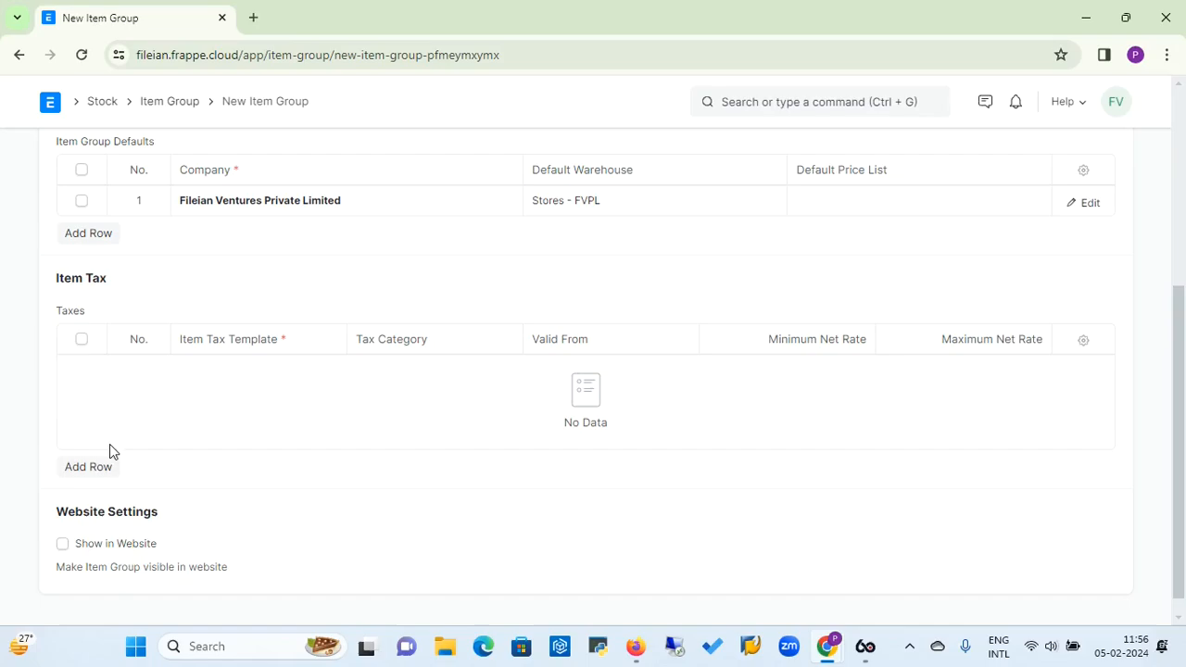
{"action": "left_click", "coordinate": [99, 468]}
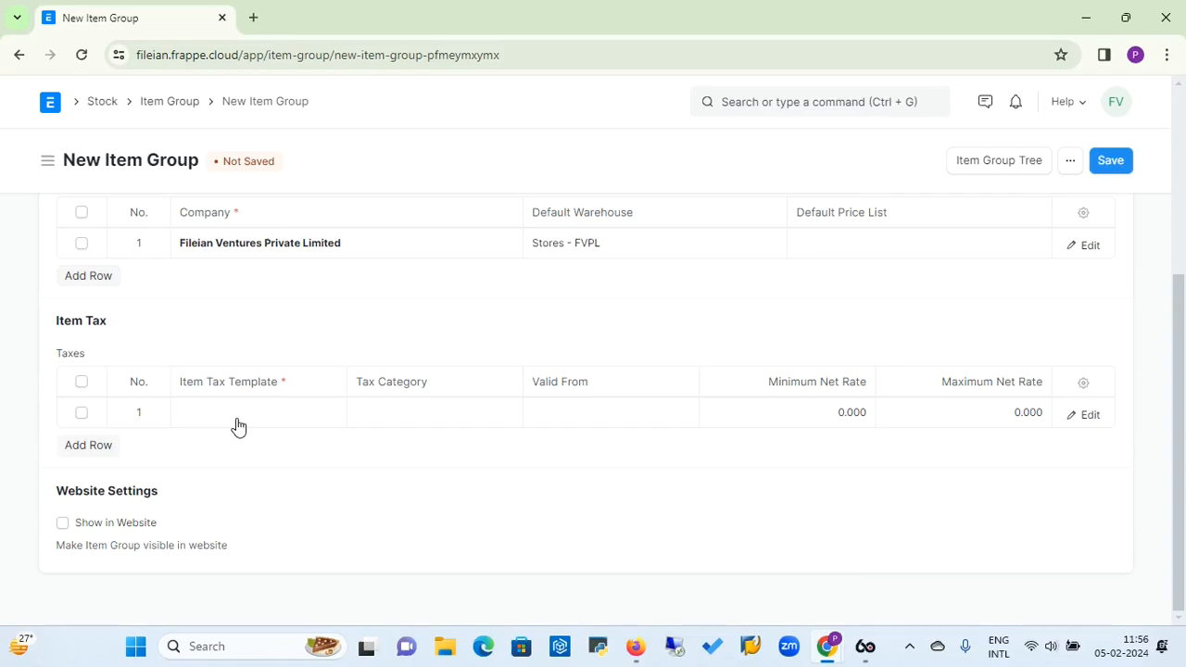
{"action": "left_click", "coordinate": [239, 419]}
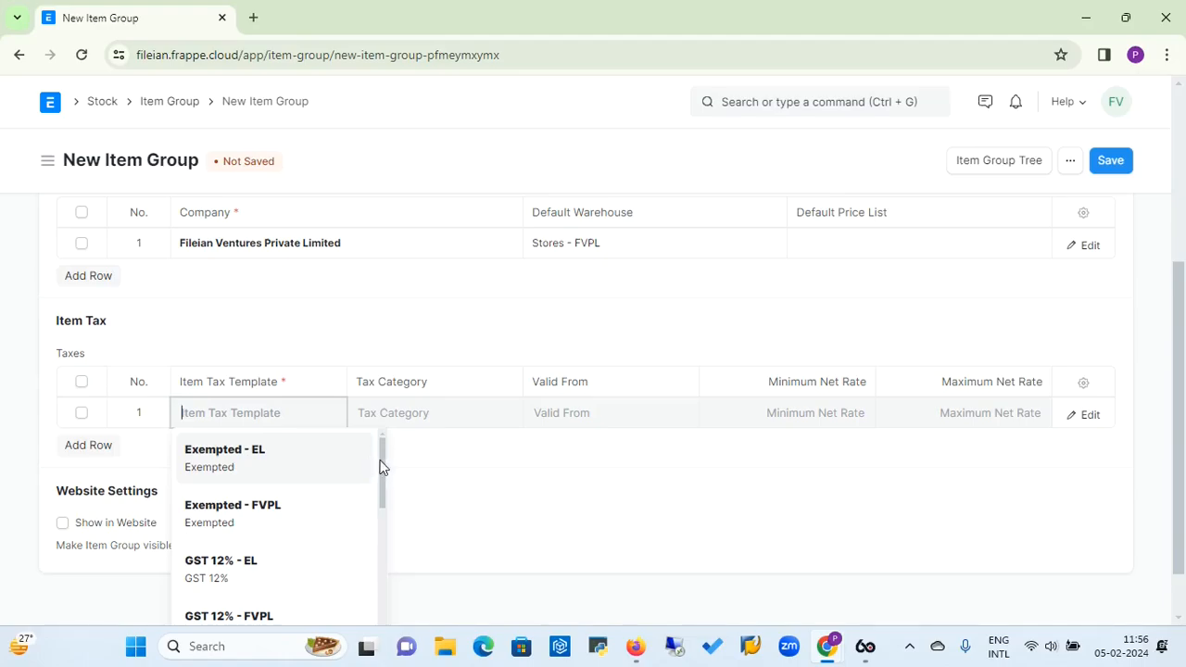
{"action": "left_click_drag", "start_coordinate": [383, 466], "coordinate": [383, 523]}
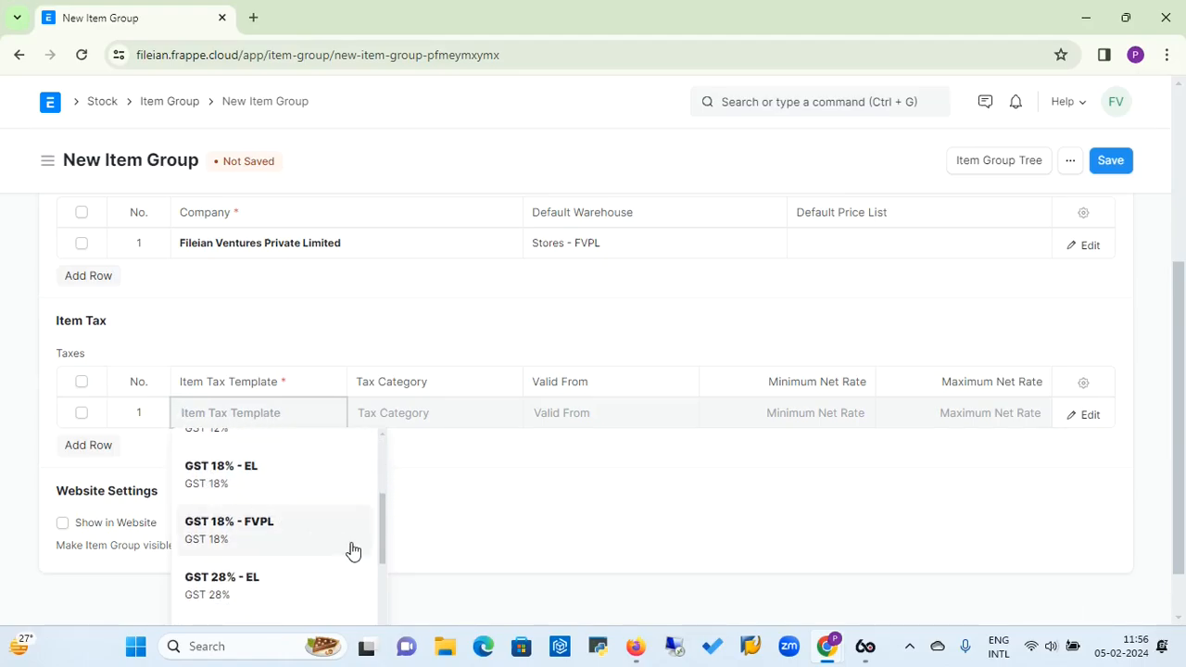
{"action": "left_click", "coordinate": [239, 533]}
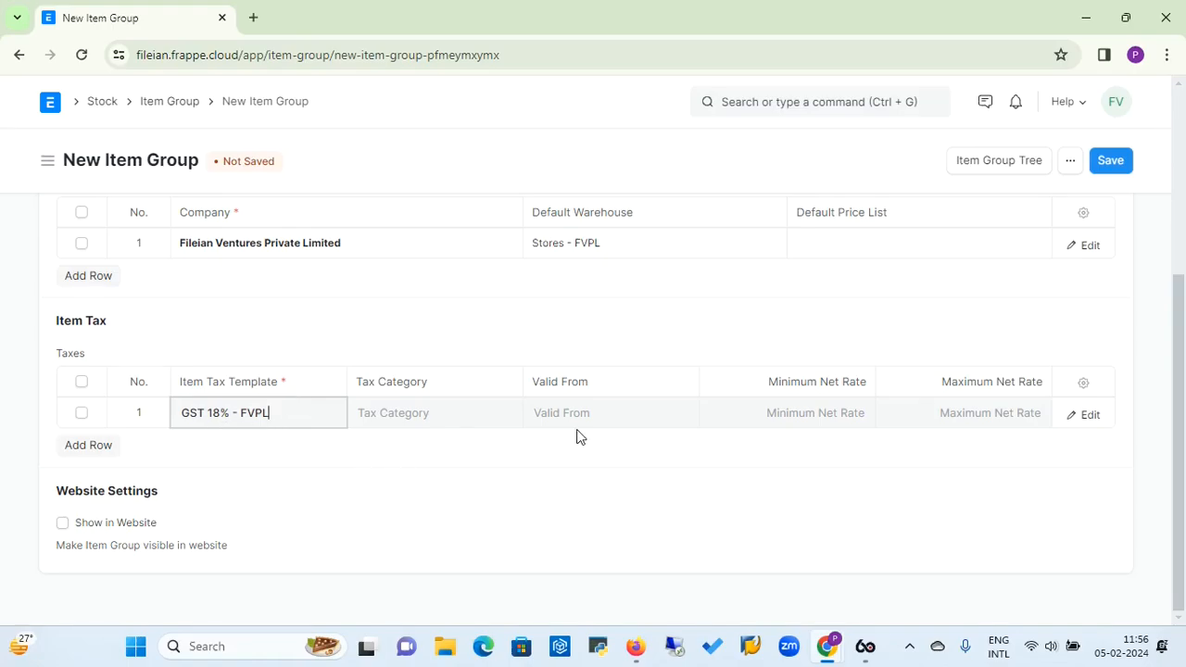
Save the Finished Goods item group and look through the further actions available for it
{"action": "left_click_drag", "start_coordinate": [1179, 348], "coordinate": [1183, 148]}
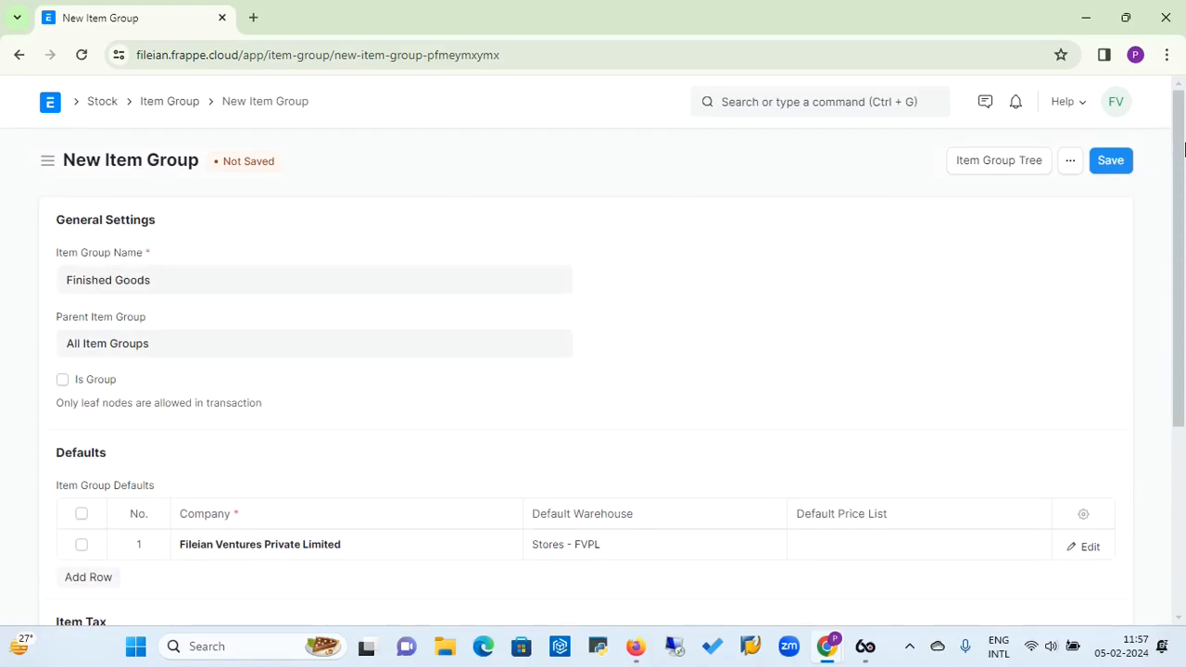
{"action": "mouse_move", "coordinate": [1183, 148]}
{"action": "left_mouse_down"}
{"action": "mouse_move", "coordinate": [1183, 363]}
{"action": "mouse_move", "coordinate": [1182, 153]}
{"action": "mouse_move", "coordinate": [1183, 340]}
{"action": "mouse_move", "coordinate": [1183, 165]}
{"action": "left_mouse_up"}
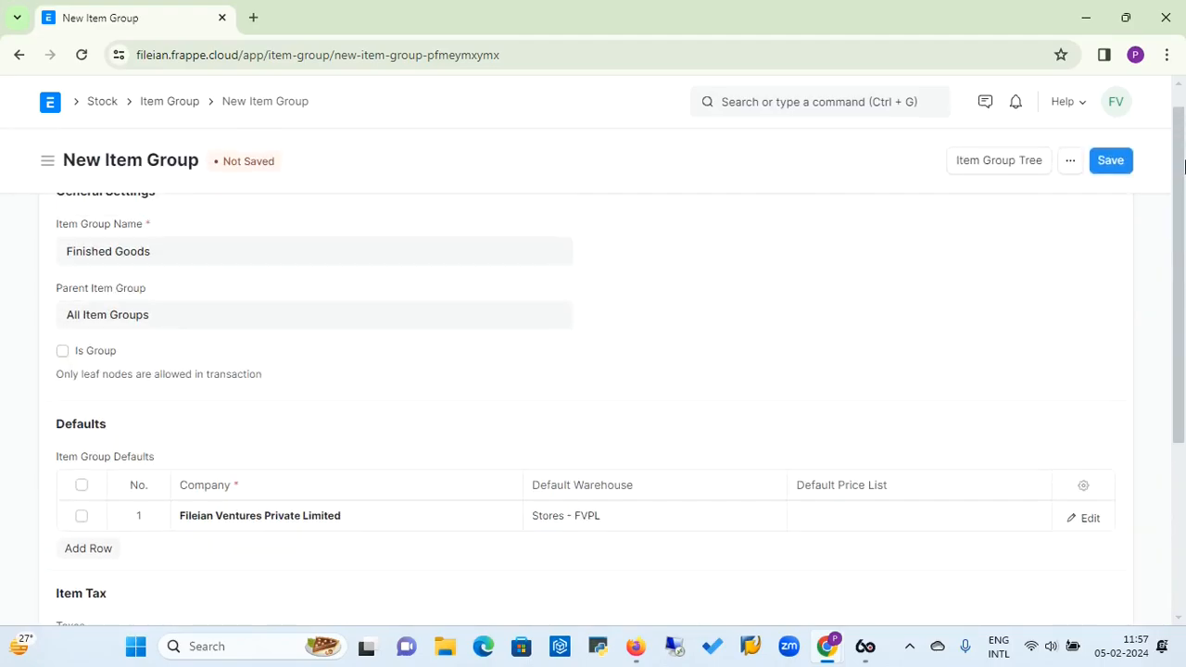
{"action": "left_click", "coordinate": [1116, 163]}
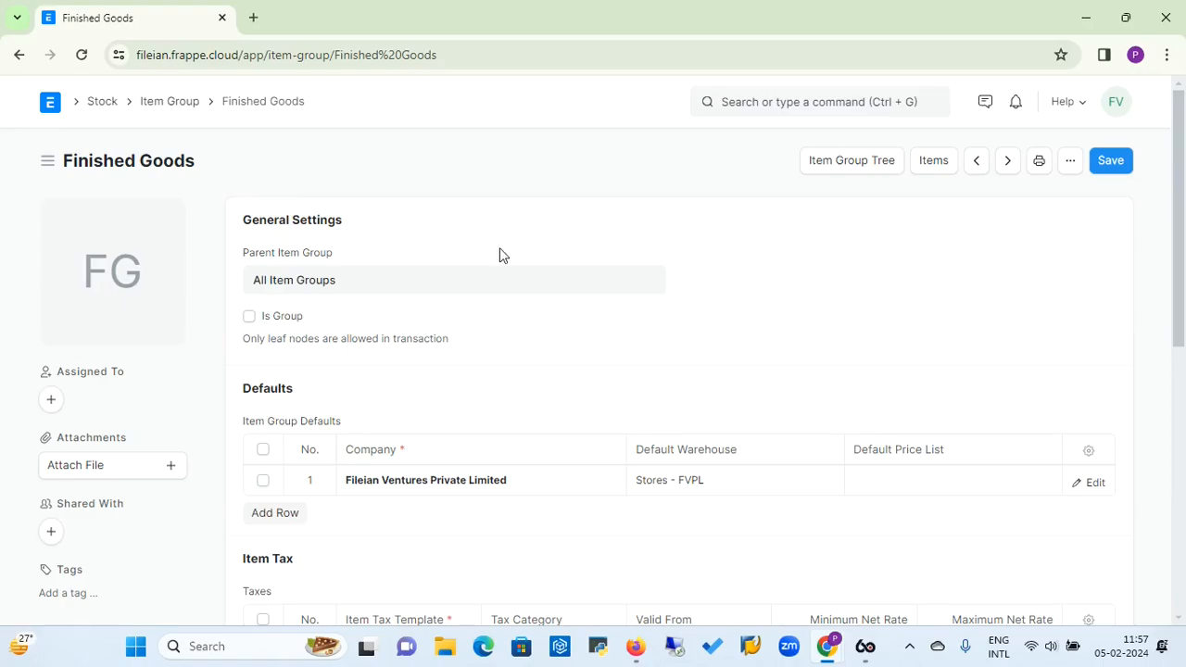
{"action": "left_click", "coordinate": [1069, 165]}
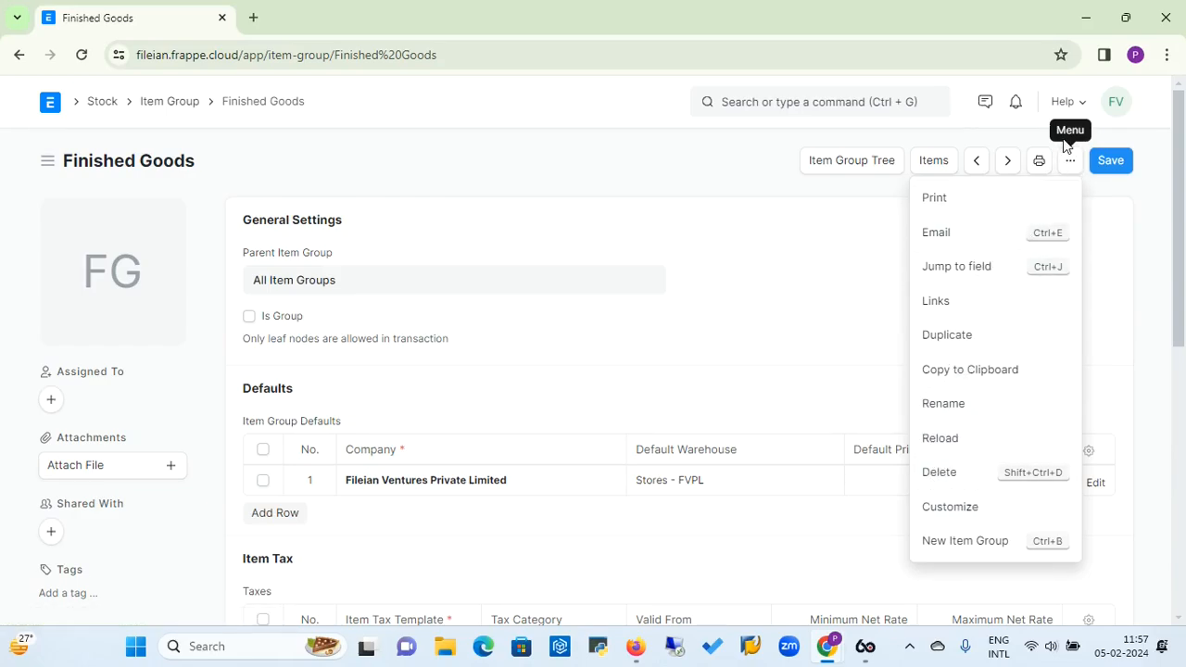
{"action": "left_click", "coordinate": [726, 195]}
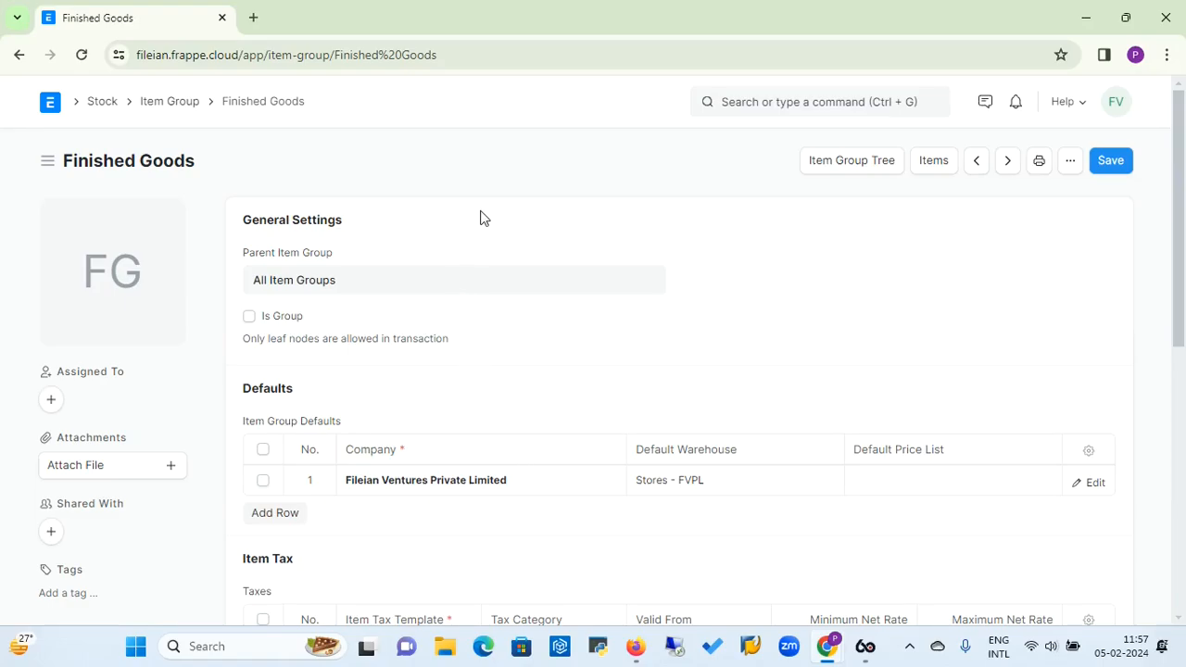
Return to the Selling workspace and open the Customer list
{"action": "left_click", "coordinate": [51, 104]}
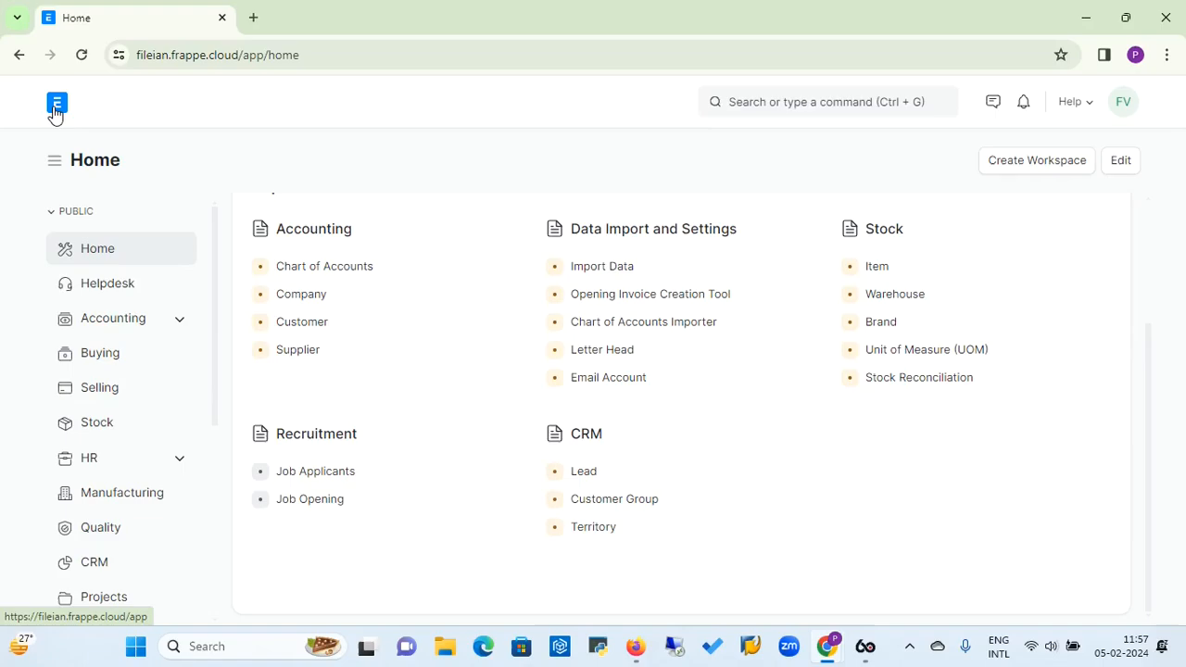
{"action": "left_click", "coordinate": [109, 394]}
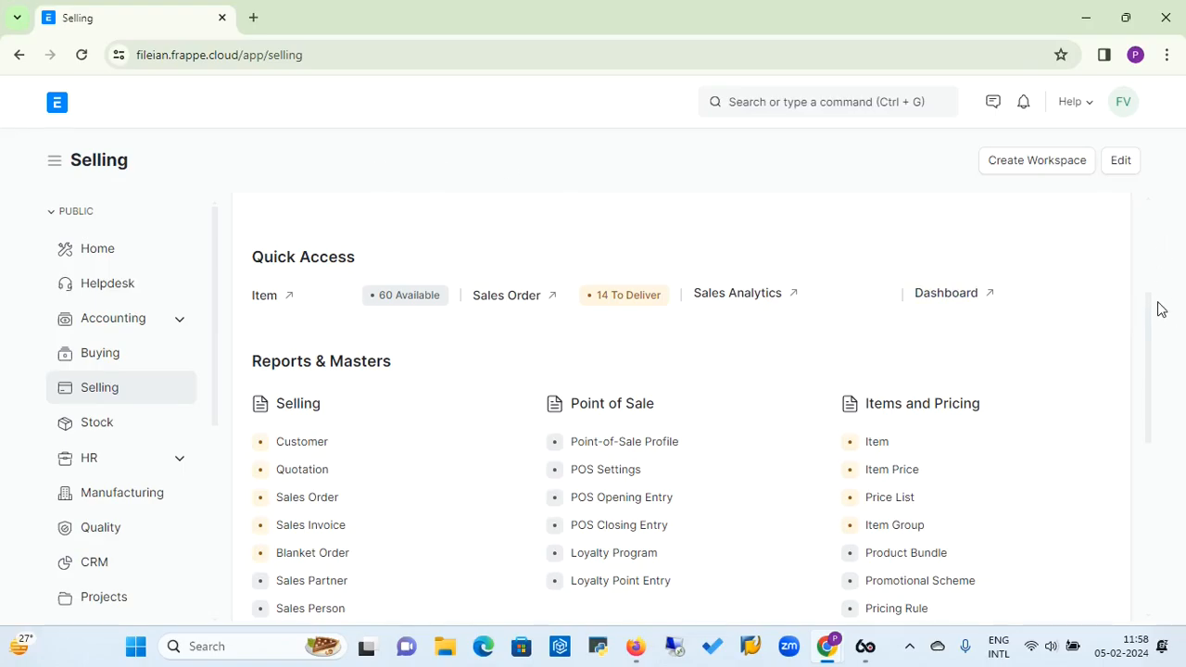
{"action": "left_click_drag", "start_coordinate": [1156, 322], "coordinate": [1138, 378]}
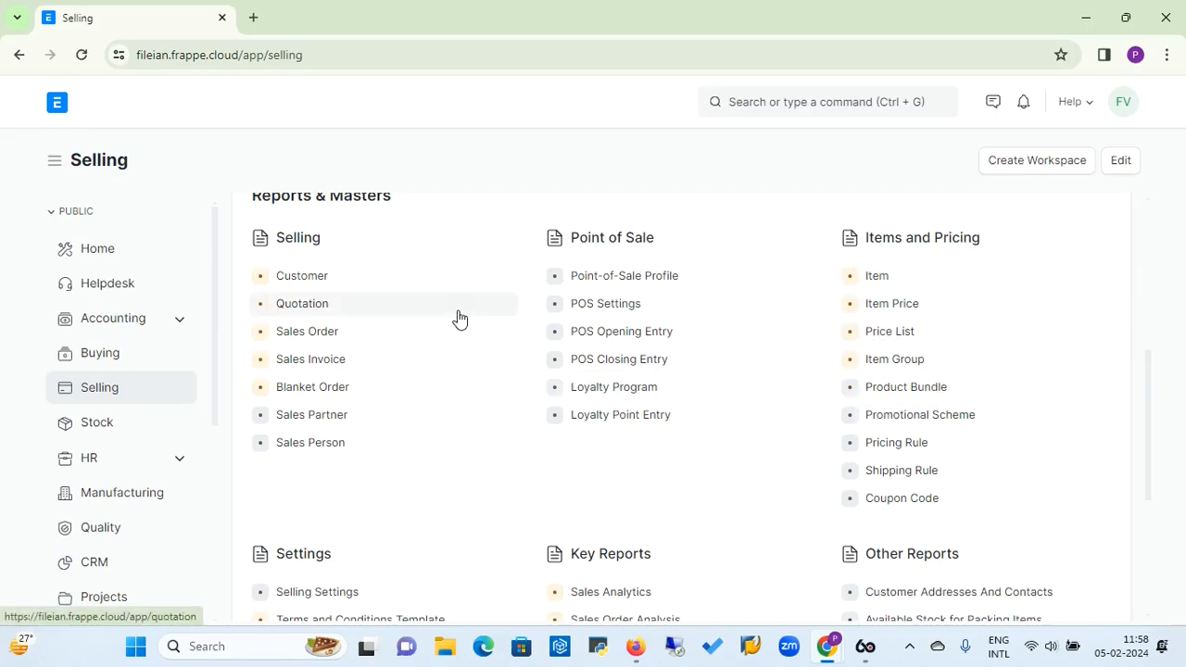
{"action": "left_click", "coordinate": [298, 276]}
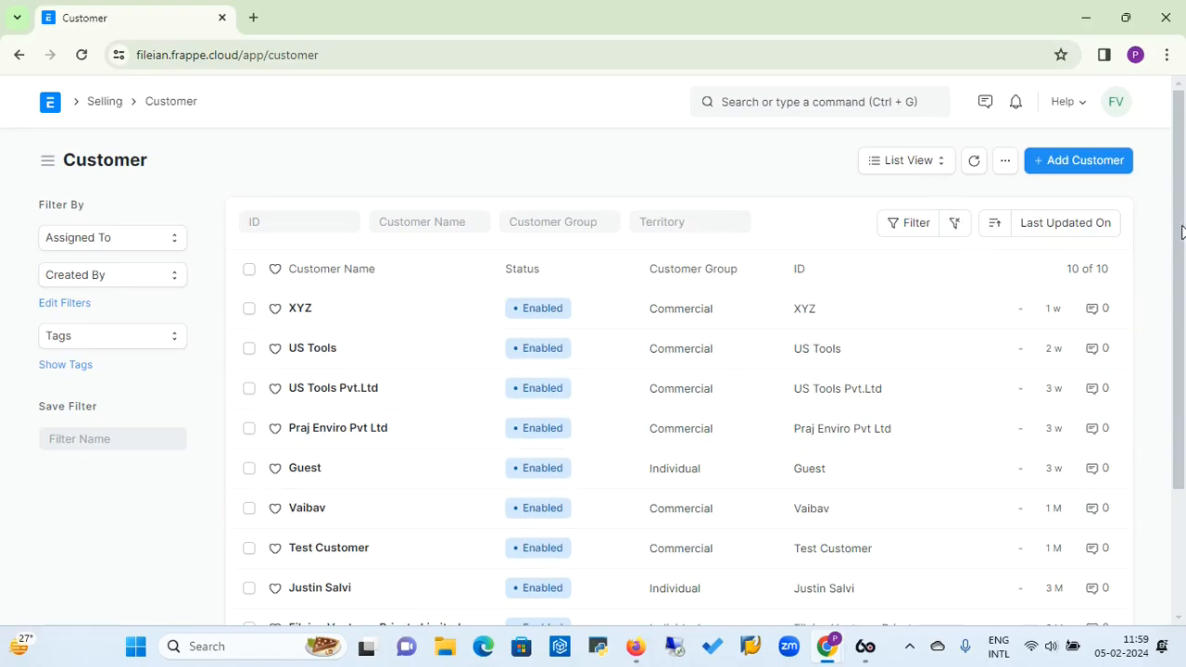
{"action": "left_click_drag", "start_coordinate": [1182, 232], "coordinate": [1183, 204]}
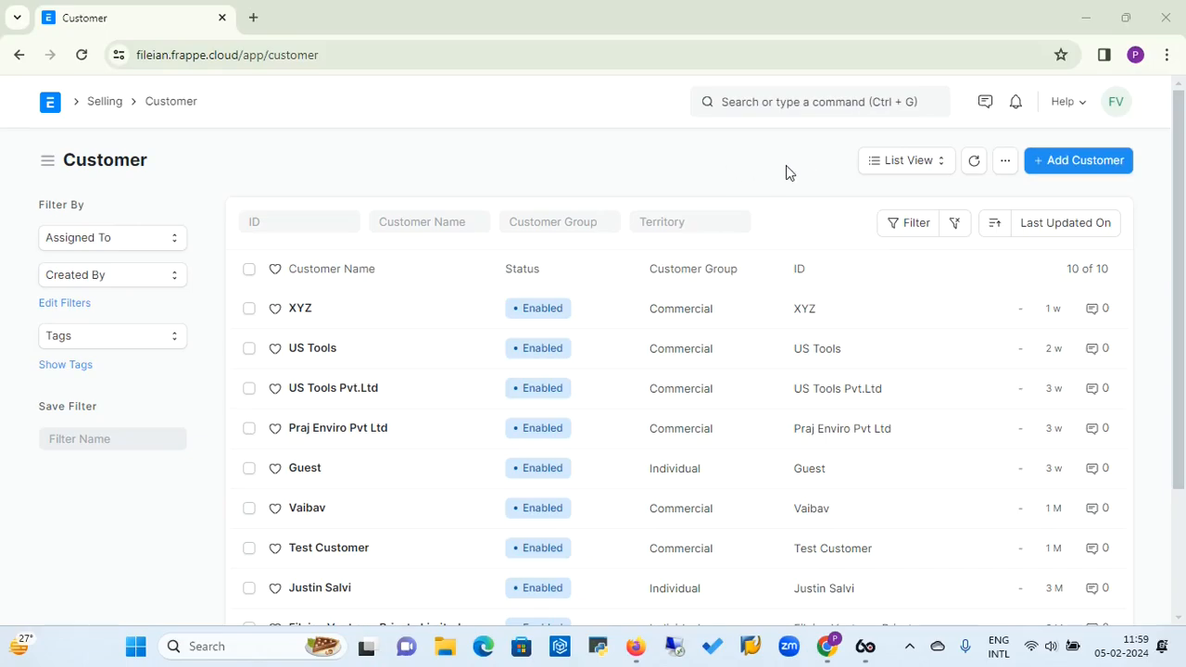
Switch the Customer list to the Report view and examine the Customer Name column's sorting and column options
{"action": "left_click", "coordinate": [939, 173]}
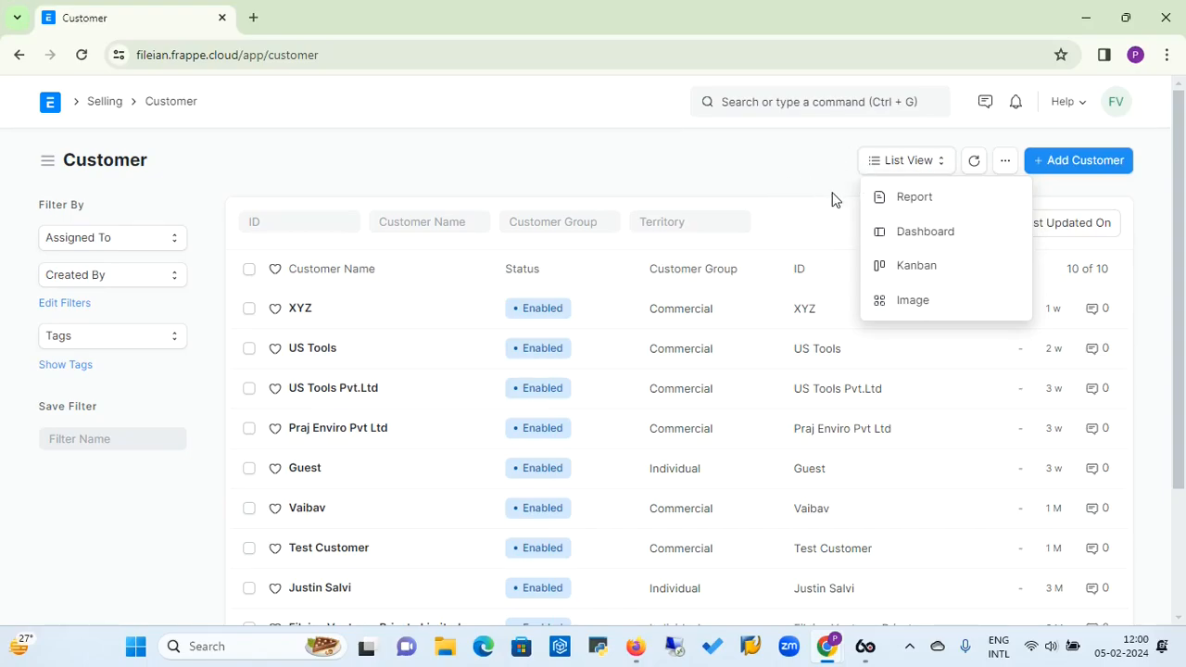
{"action": "left_click", "coordinate": [916, 200]}
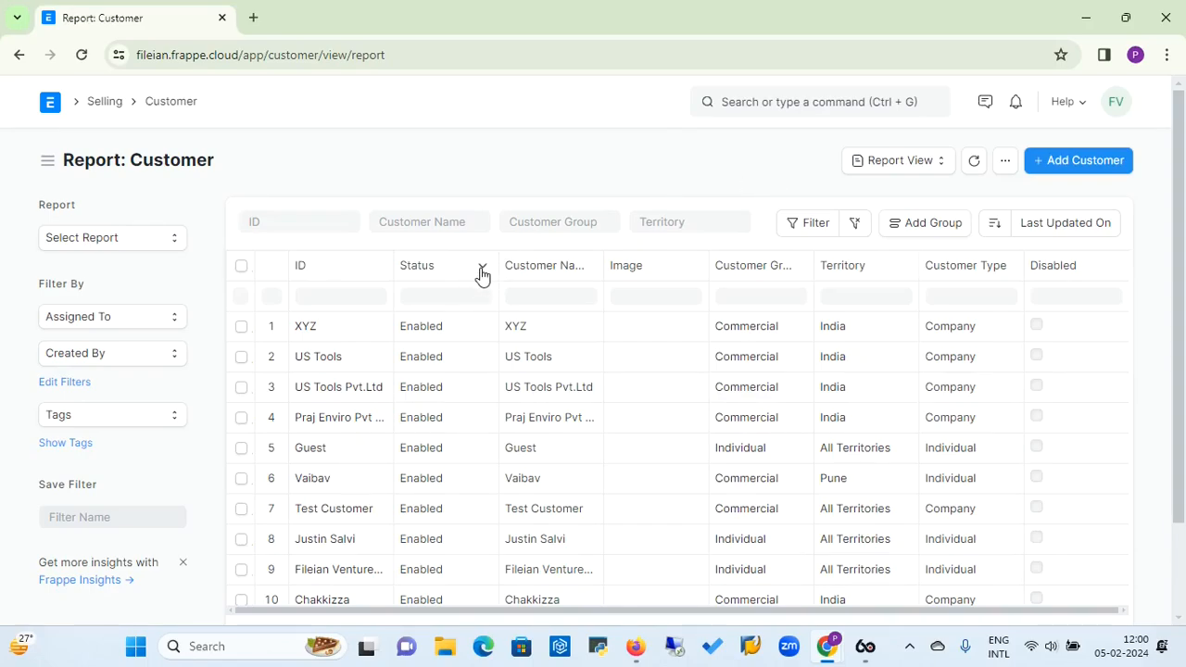
{"action": "left_click", "coordinate": [587, 269]}
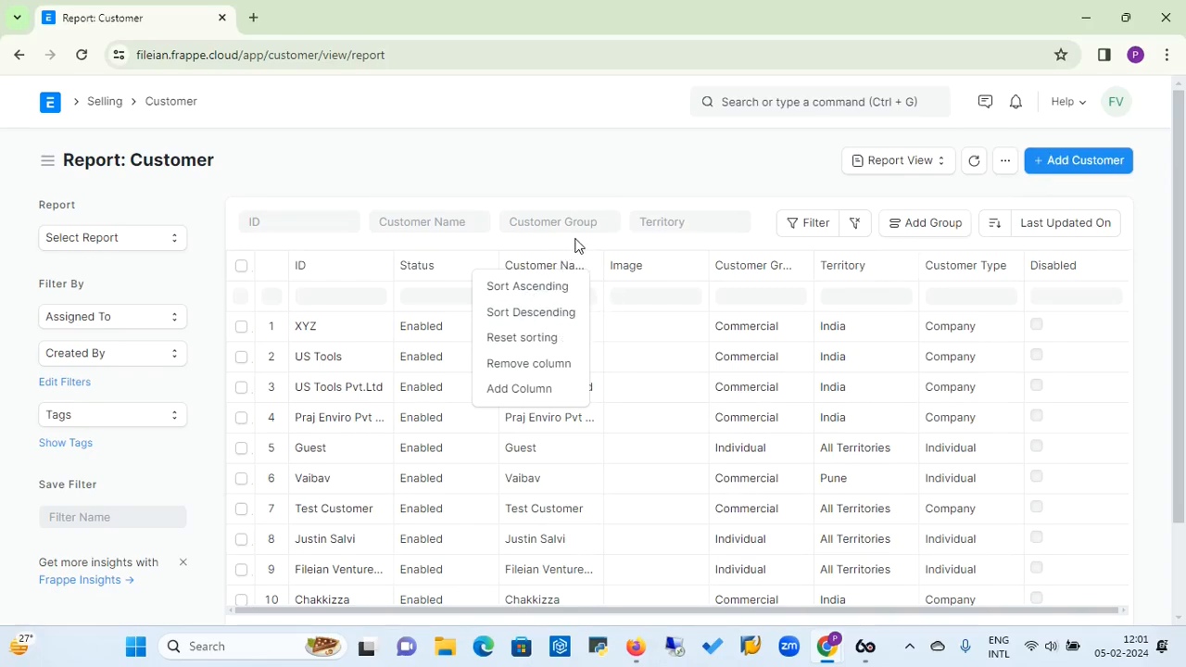
{"action": "left_click", "coordinate": [617, 185]}
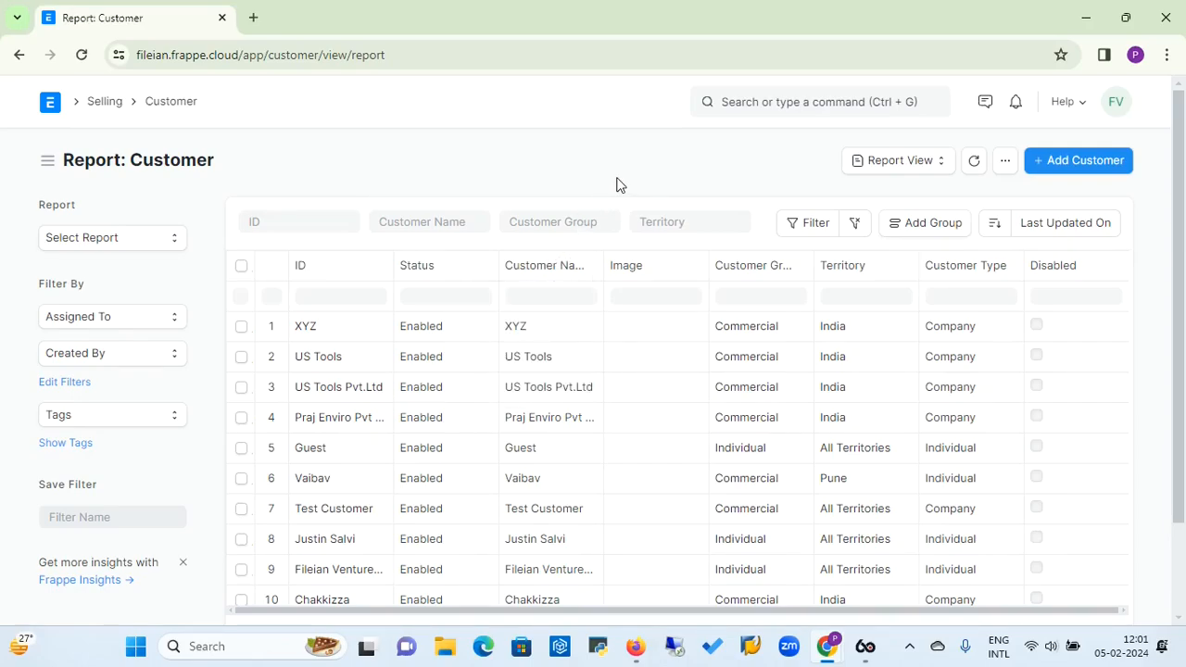
Open the column picker for the Customer report and select the GSTIN / UIN and Billing Currency columns
{"action": "left_click", "coordinate": [1006, 169]}
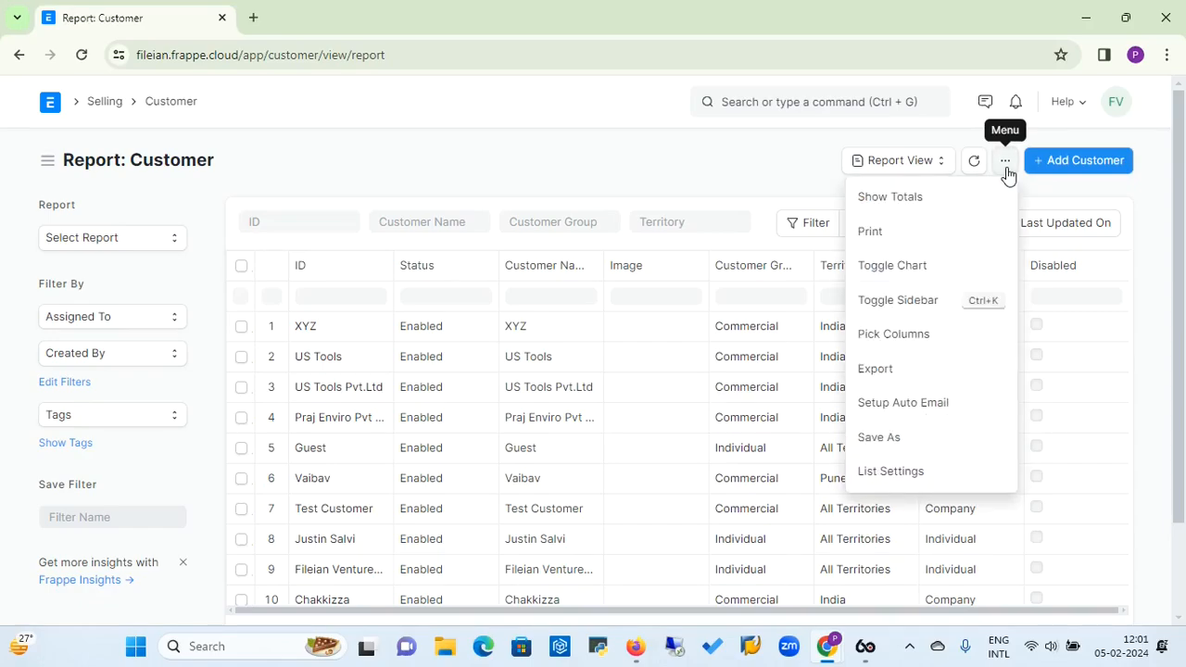
{"action": "left_click", "coordinate": [891, 338]}
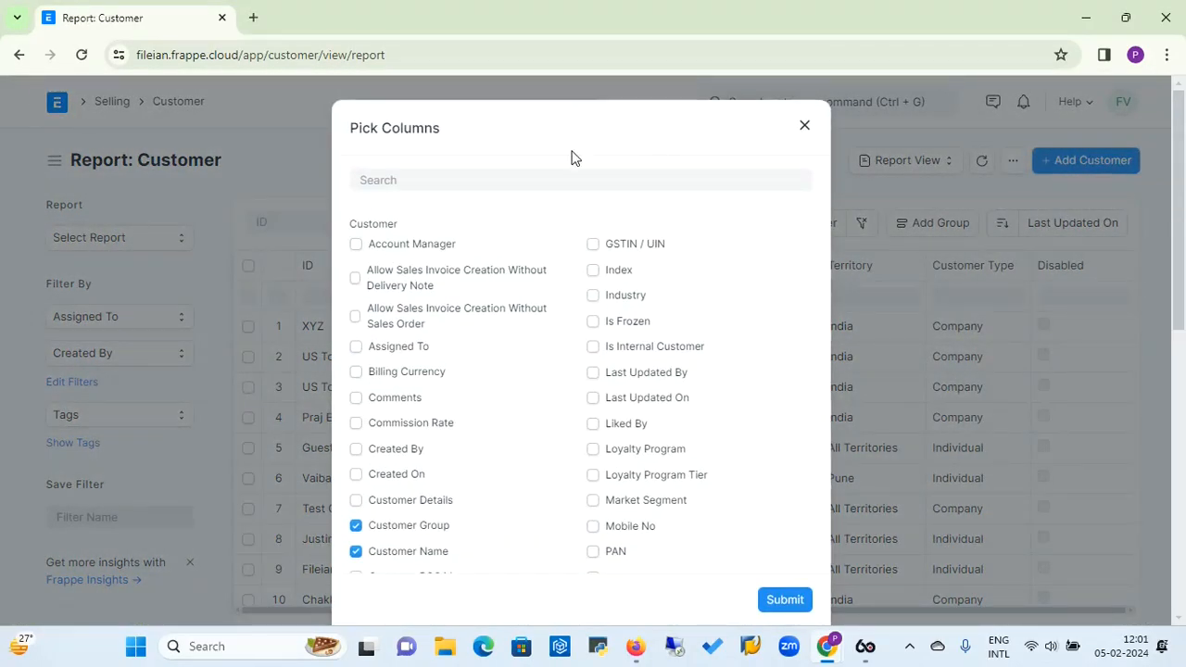
{"action": "left_click_drag", "start_coordinate": [600, 121], "coordinate": [612, 54]}
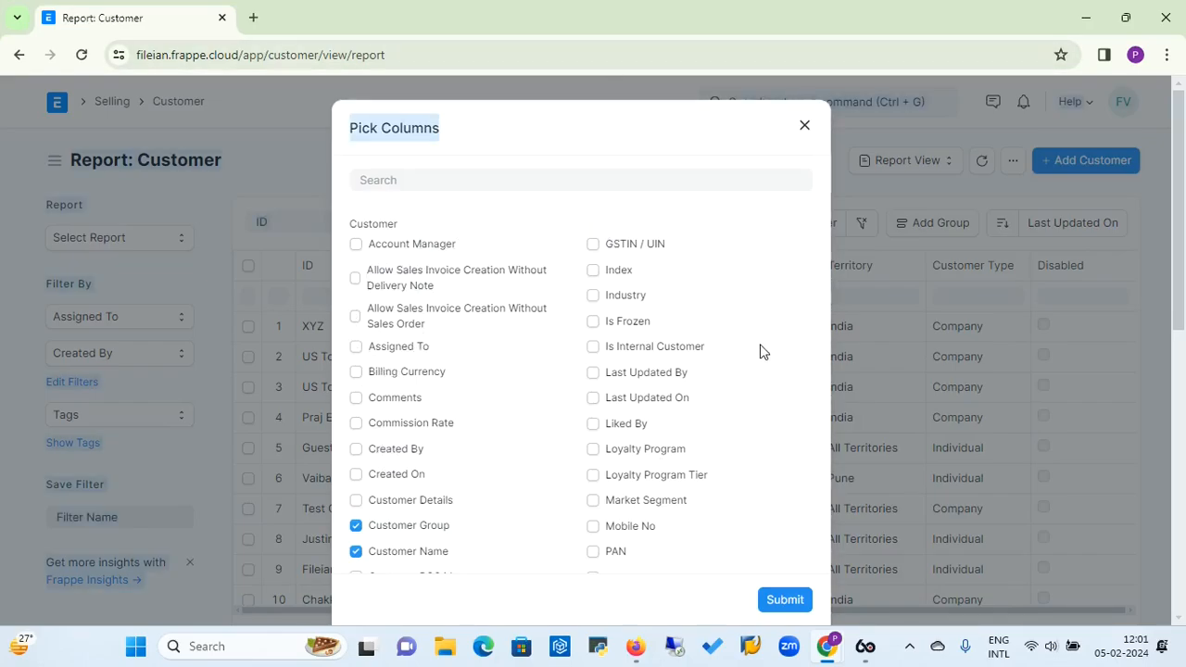
{"action": "left_click", "coordinate": [755, 447]}
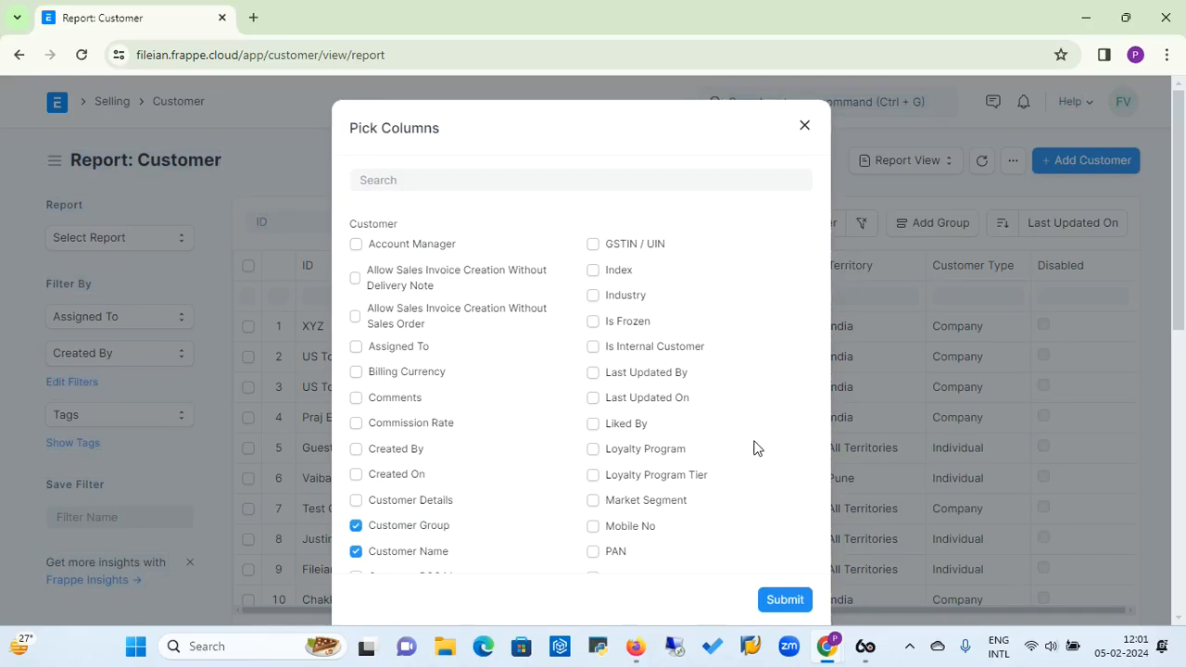
{"action": "left_click", "coordinate": [593, 246]}
{"action": "left_click", "coordinate": [357, 374]}
Look through all the fields offered as report columns, from the Customer fields down to the Sales Team section
{"action": "scroll", "coordinate": [815, 469], "scroll_direction": "down", "scroll_amount": 3}
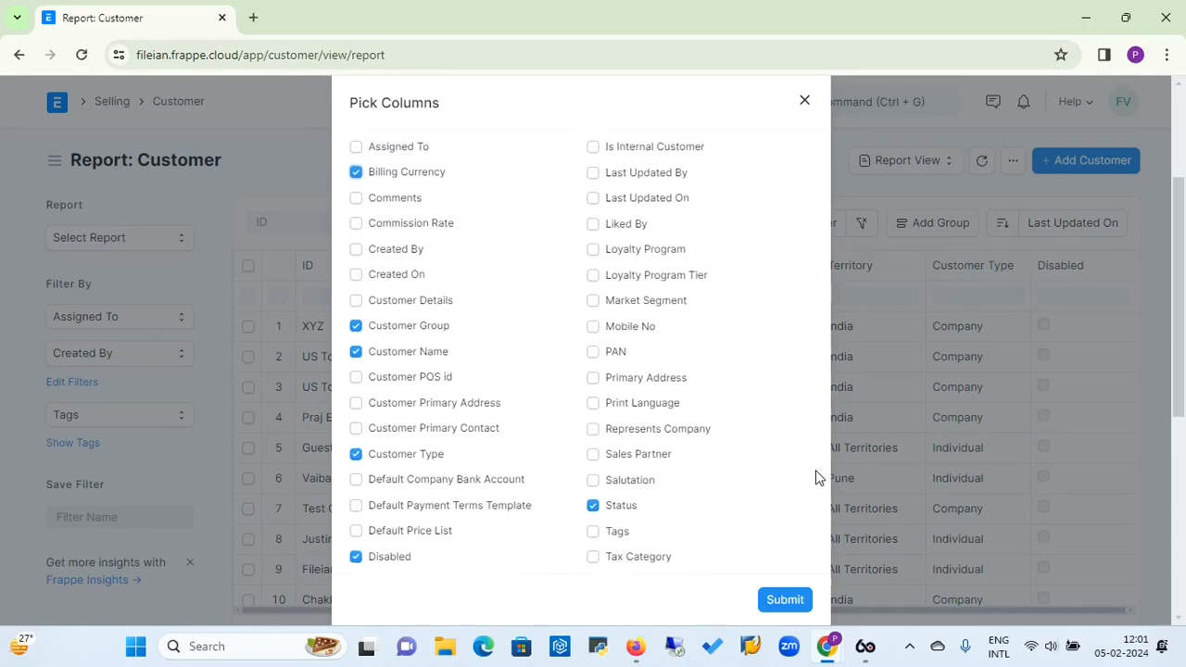
{"action": "scroll", "coordinate": [816, 469], "scroll_direction": "down", "scroll_amount": 3}
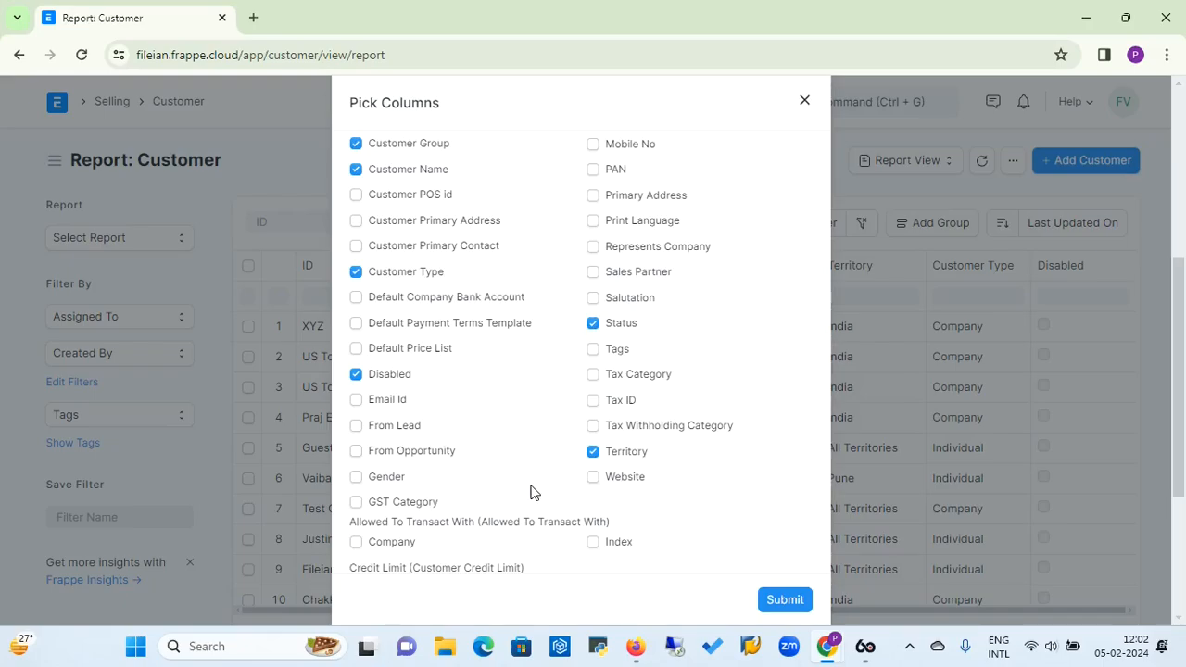
{"action": "scroll", "coordinate": [531, 491], "scroll_direction": "up", "scroll_amount": 5}
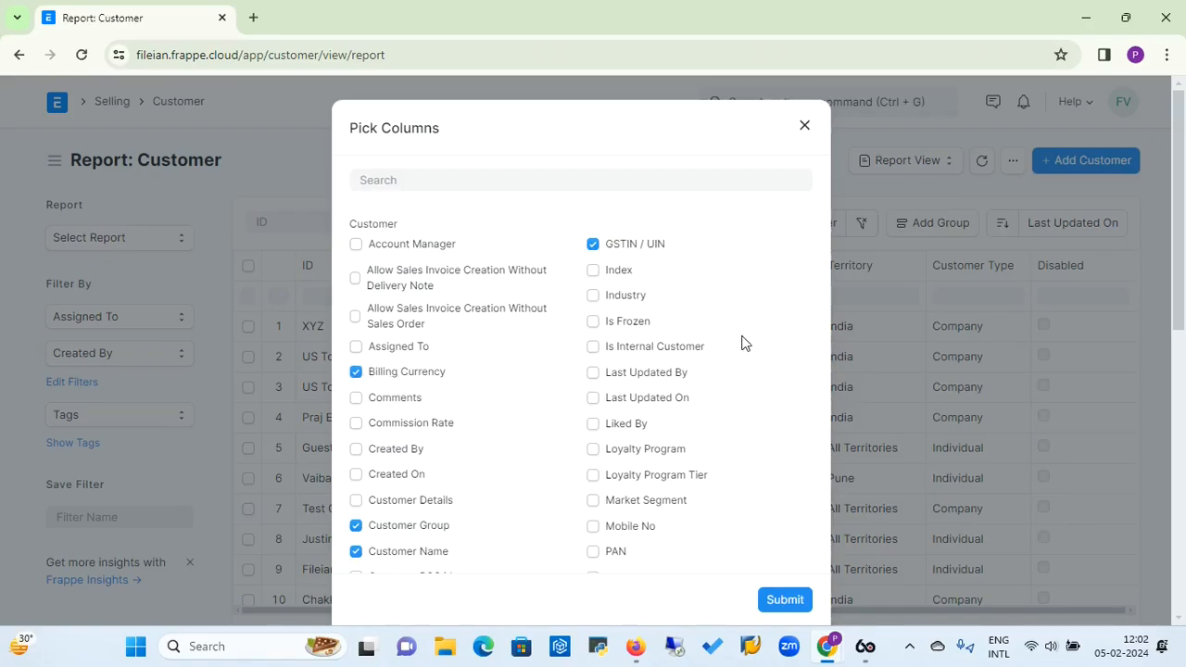
{"action": "scroll", "coordinate": [741, 343], "scroll_direction": "down", "scroll_amount": 10}
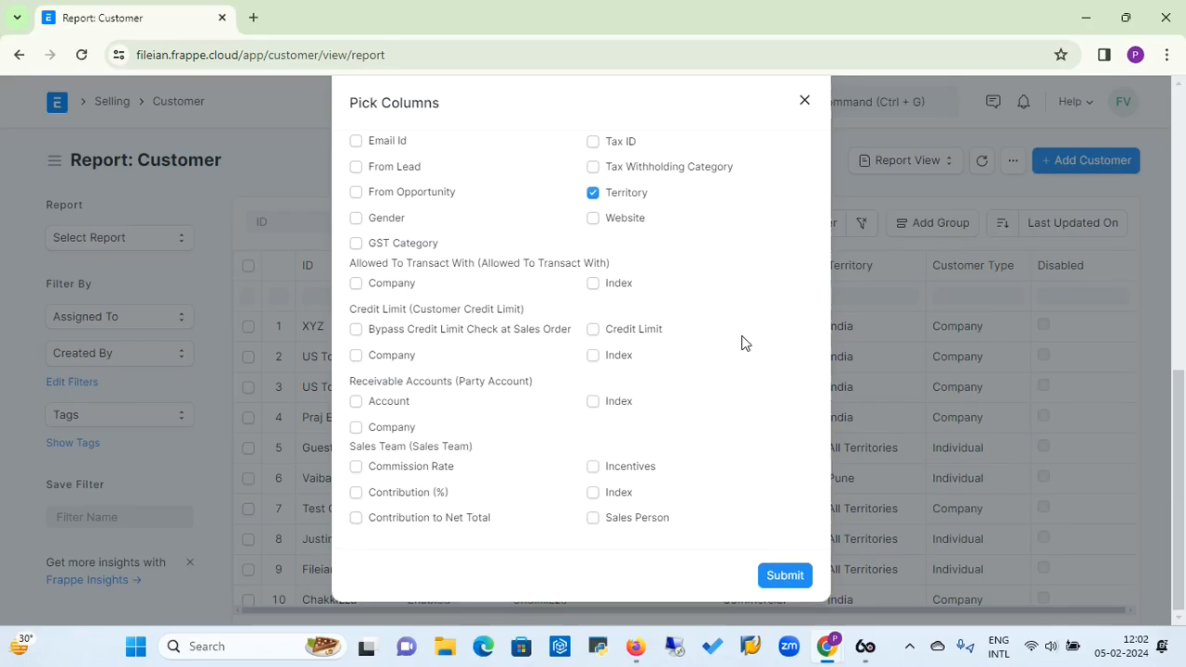
{"action": "scroll", "coordinate": [741, 344], "scroll_direction": "up", "scroll_amount": 10}
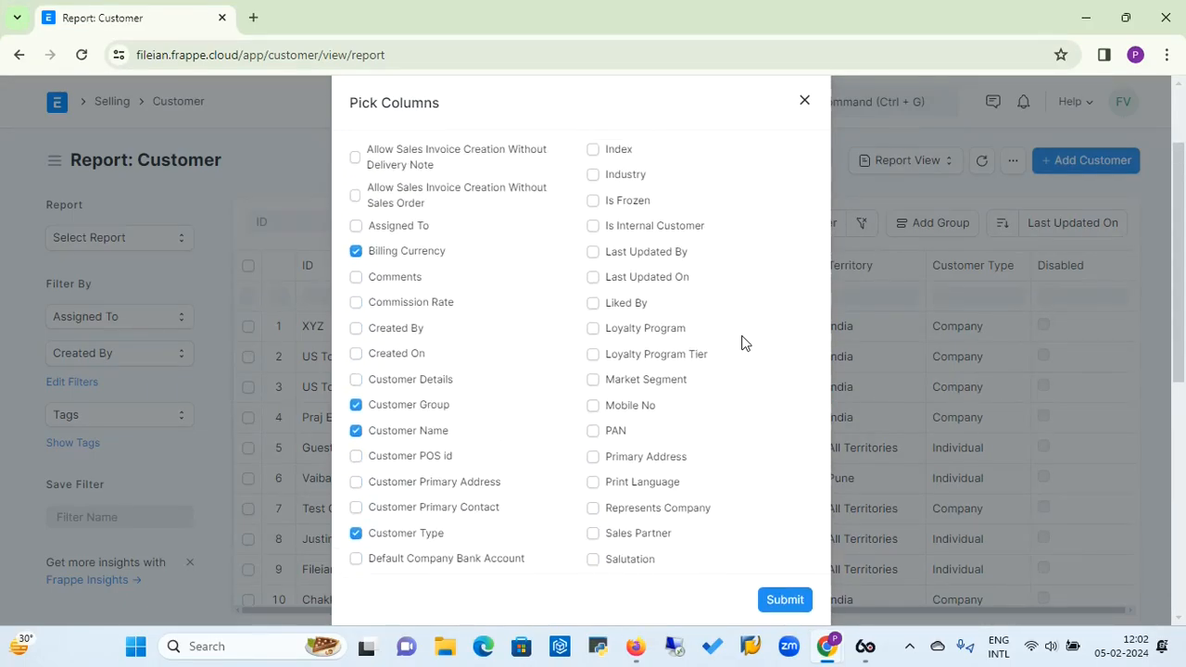
{"action": "scroll", "coordinate": [742, 343], "scroll_direction": "up", "scroll_amount": 3}
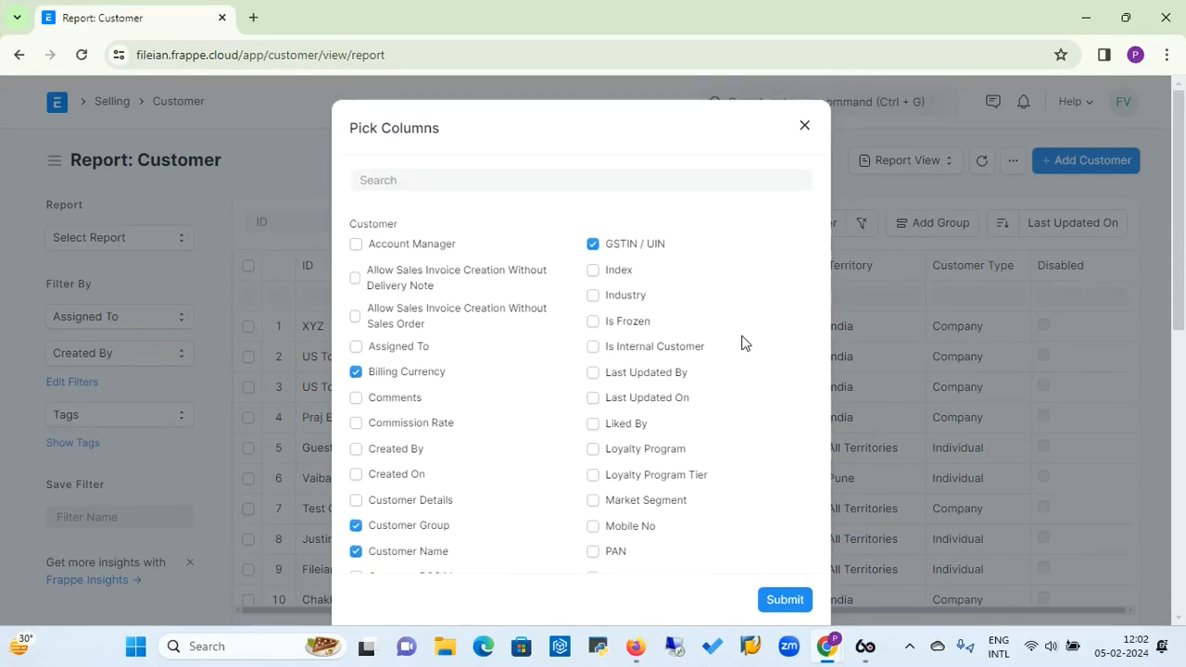
{"action": "scroll", "coordinate": [741, 344], "scroll_direction": "down", "scroll_amount": 10}
{"action": "scroll", "coordinate": [741, 344], "scroll_direction": "up", "scroll_amount": 8}
{"action": "scroll", "coordinate": [741, 343], "scroll_direction": "up", "scroll_amount": 3}
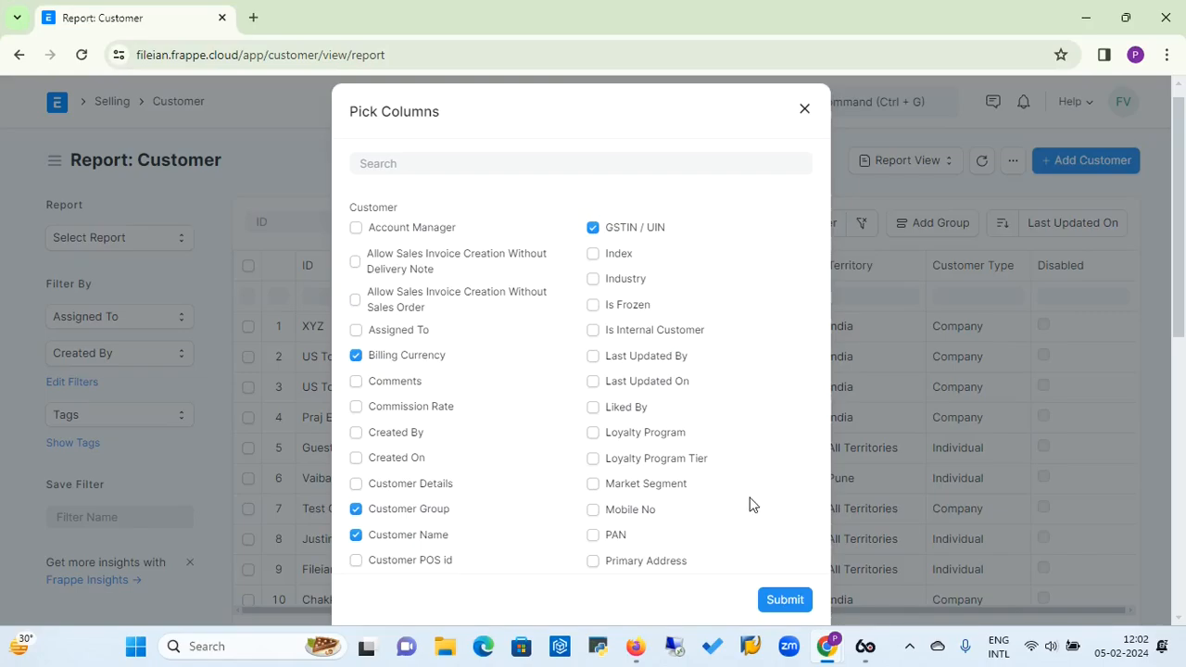
Apply the column selection to the Customer report and remove the Billing Currency column from it
{"action": "left_click", "coordinate": [788, 601]}
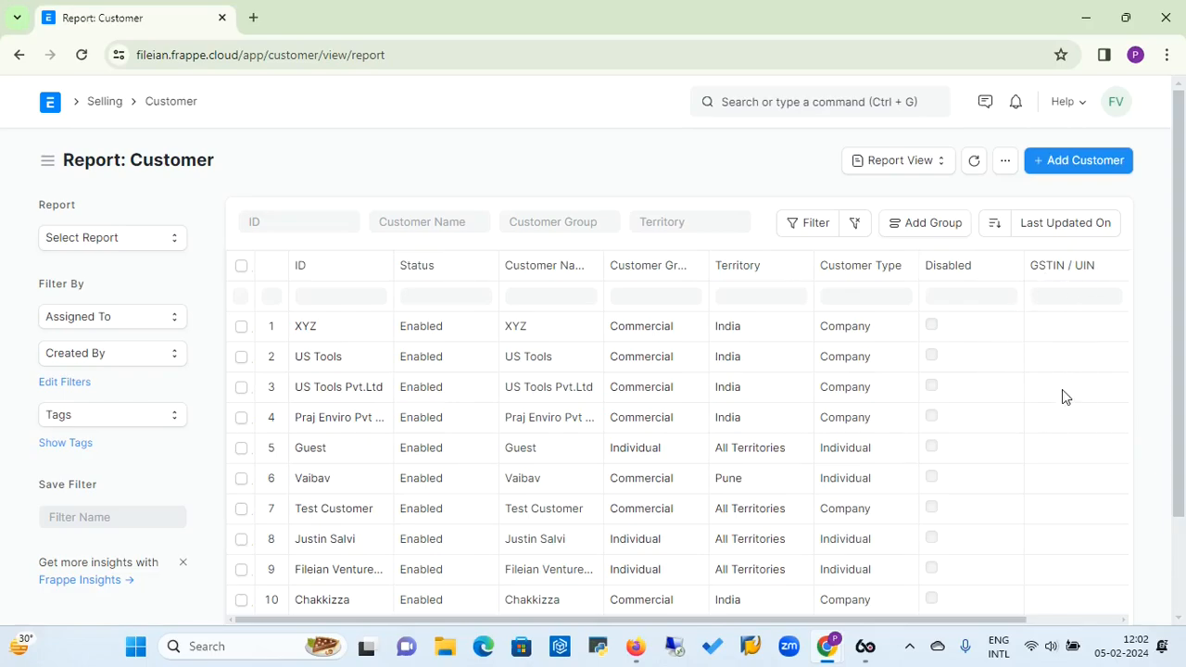
{"action": "left_click", "coordinate": [1125, 621]}
{"action": "left_click", "coordinate": [1124, 620]}
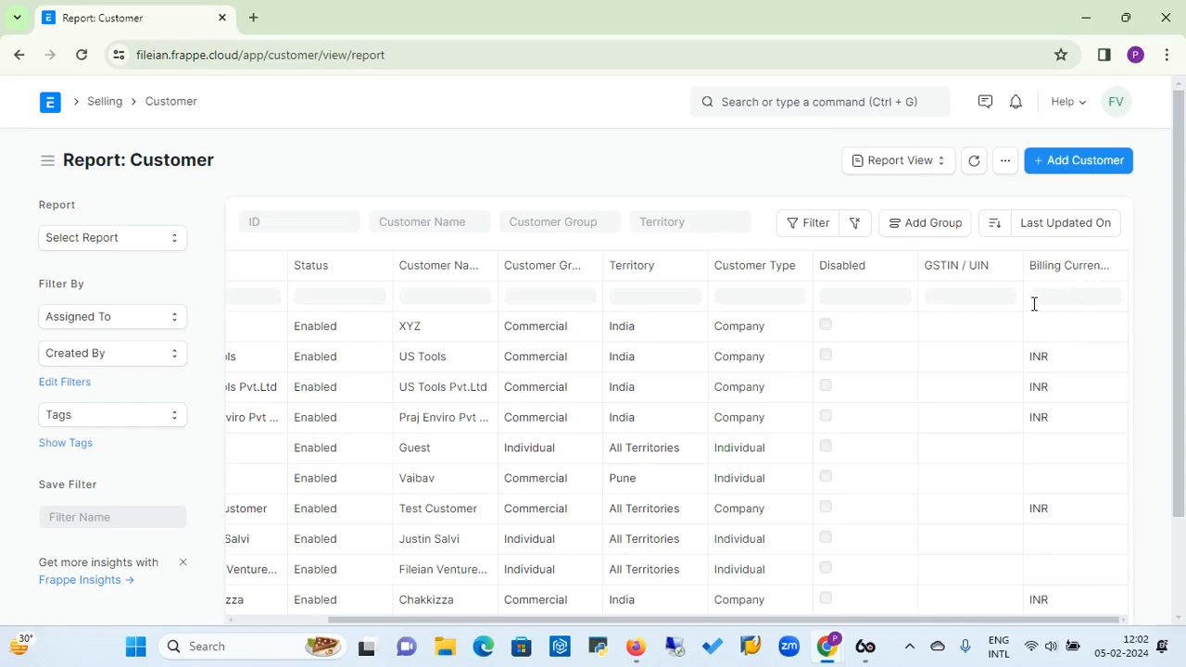
{"action": "left_click", "coordinate": [1111, 266]}
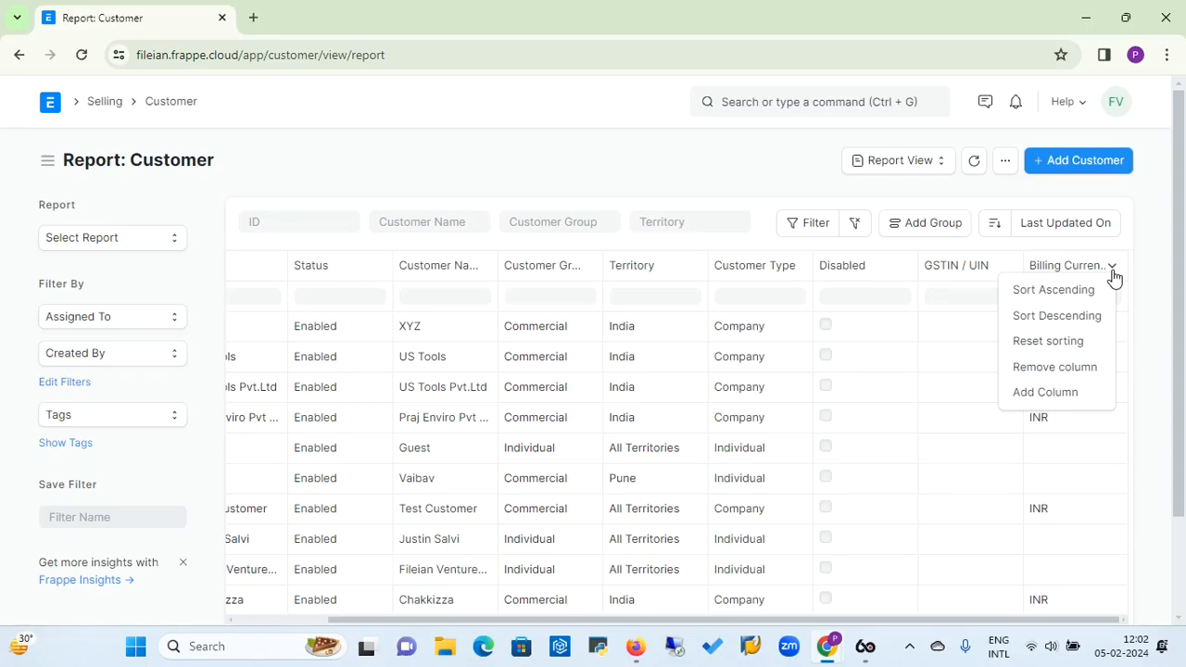
{"action": "left_click", "coordinate": [1049, 371]}
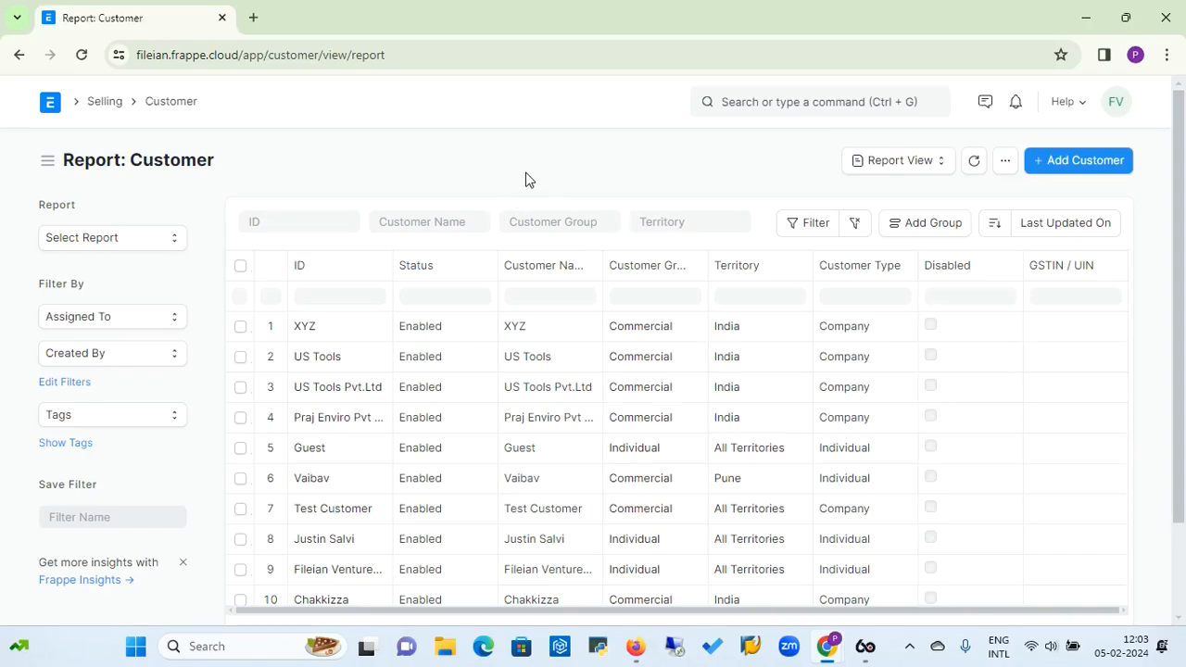
Start a new customer in the full form, named Guest2, with the customer type Individual
{"action": "left_click", "coordinate": [1096, 160]}
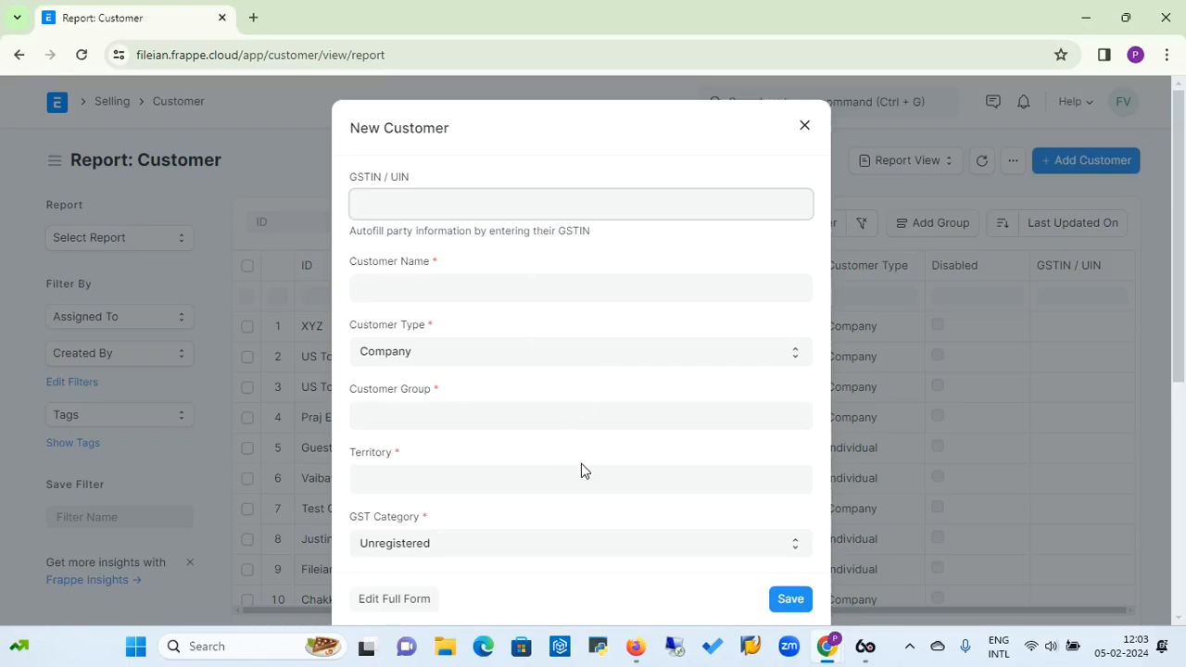
{"action": "left_click", "coordinate": [400, 600]}
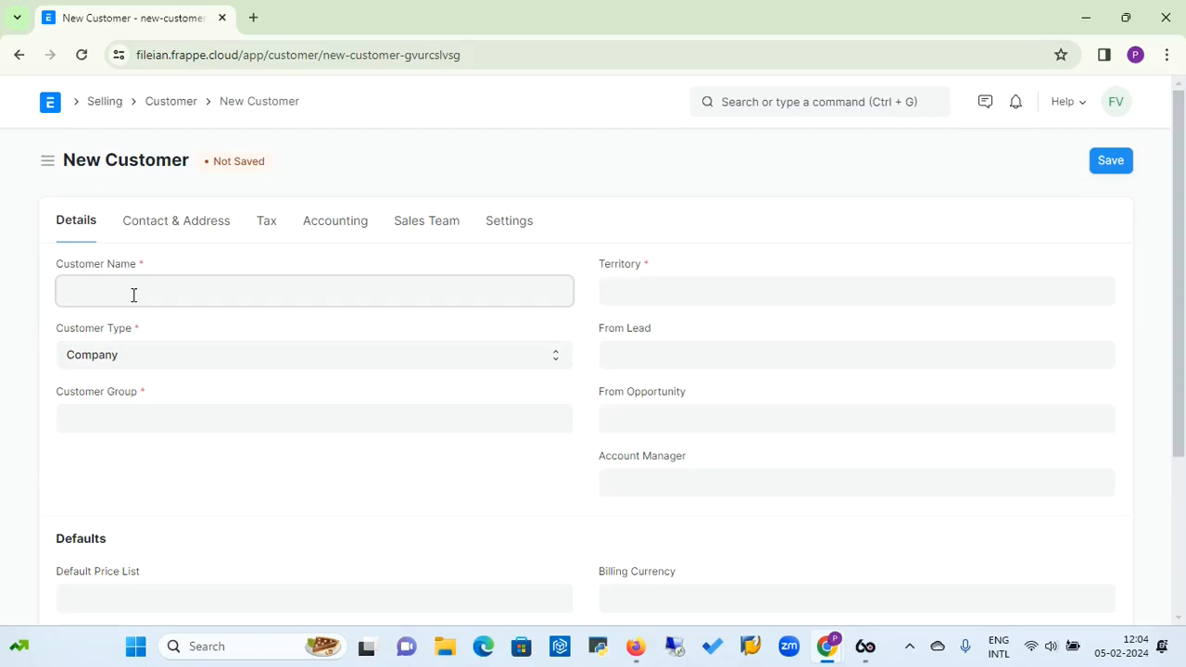
{"action": "type", "text": "Guest"}
{"action": "type", "text": "2"}
{"action": "left_click", "coordinate": [157, 353]}
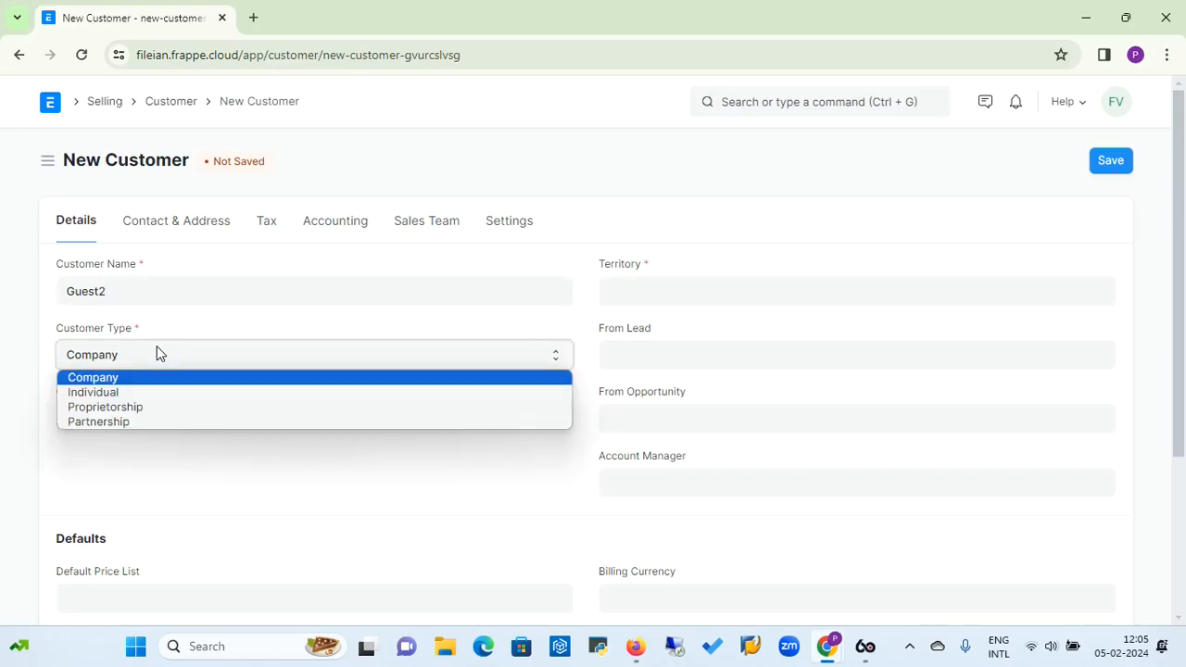
{"action": "left_click", "coordinate": [110, 393]}
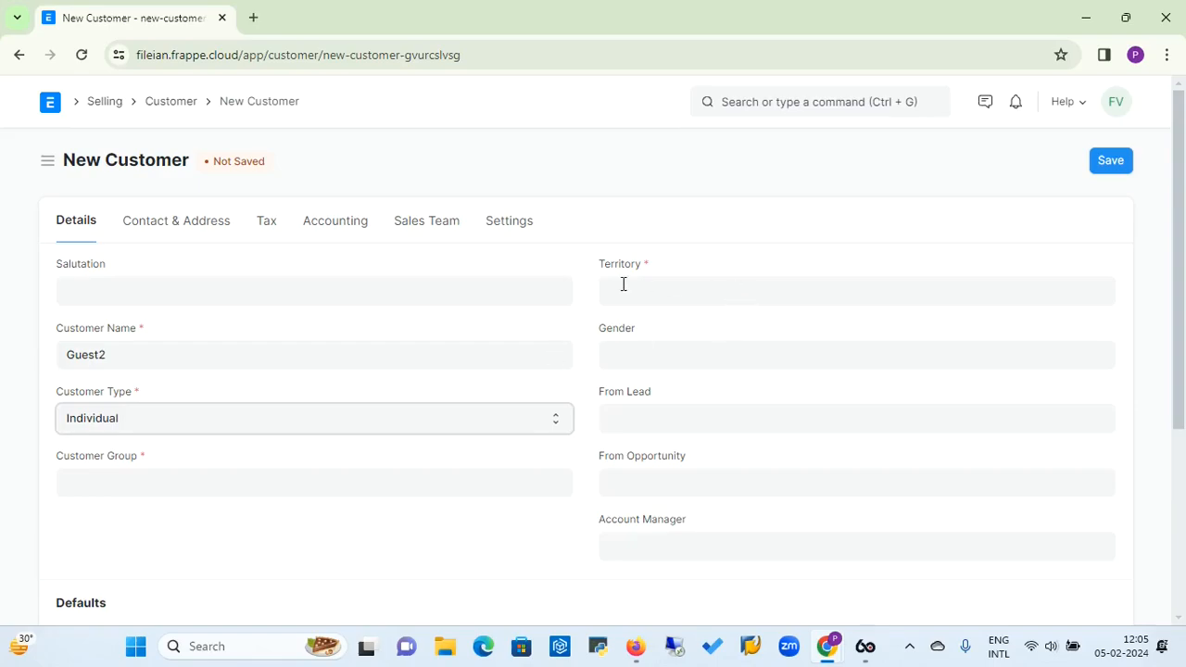
Set the new customer's salutation to Mr, territory to India and gender to Male
{"action": "left_click", "coordinate": [370, 292]}
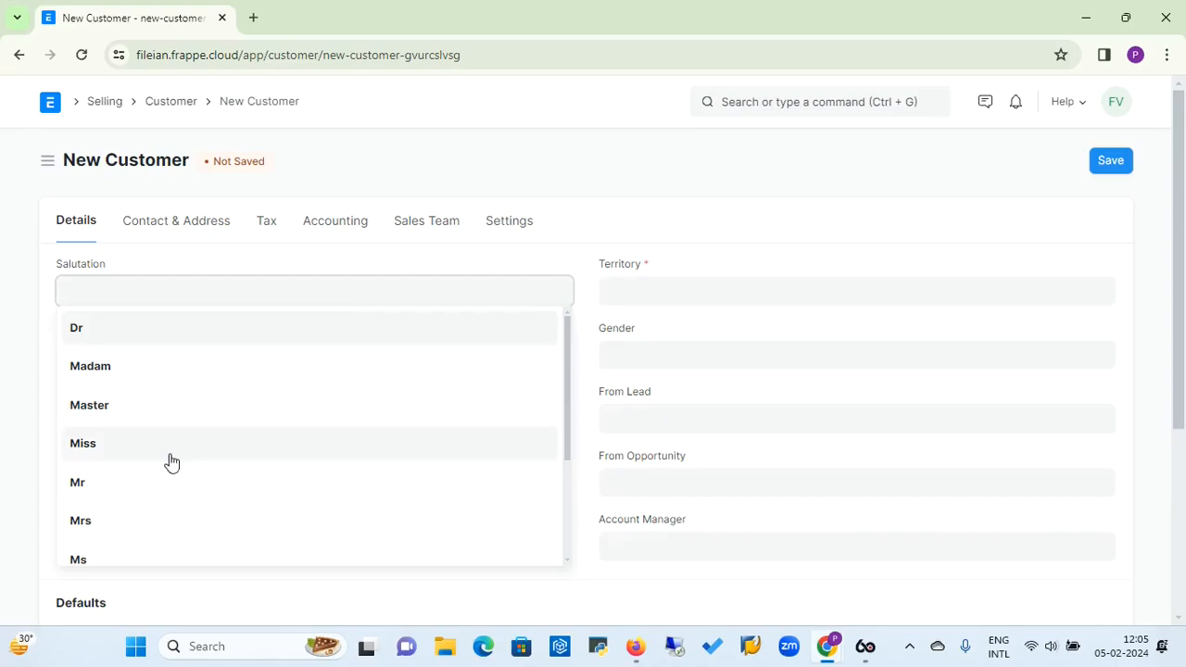
{"action": "left_click", "coordinate": [92, 484]}
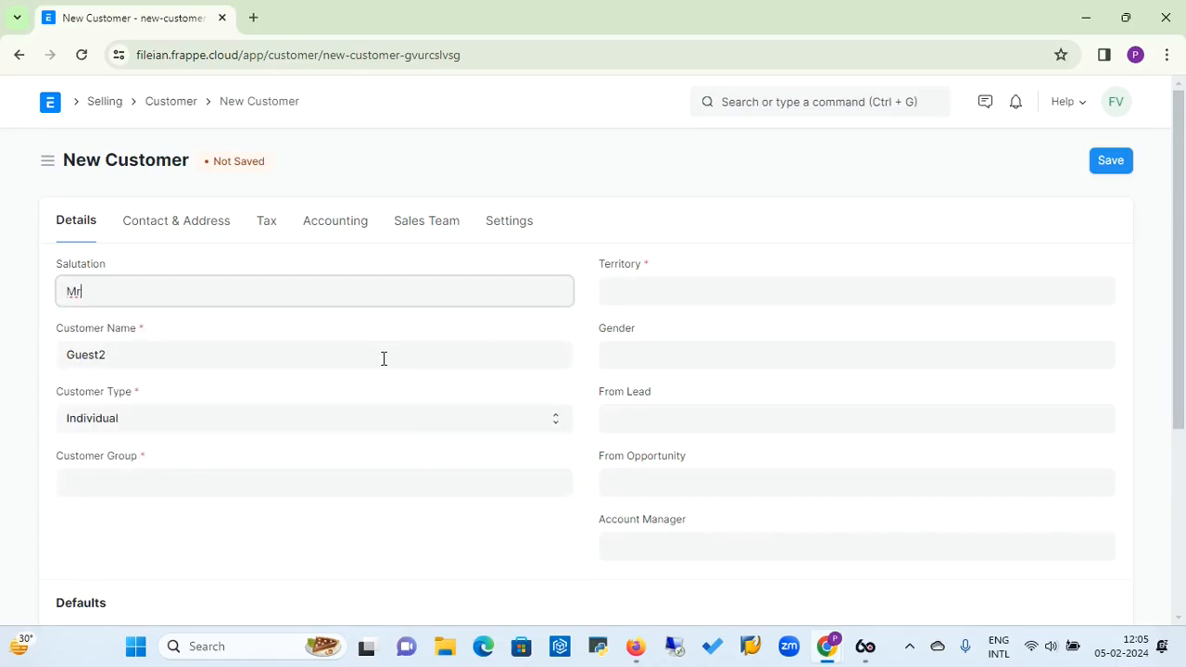
{"action": "left_click", "coordinate": [626, 290]}
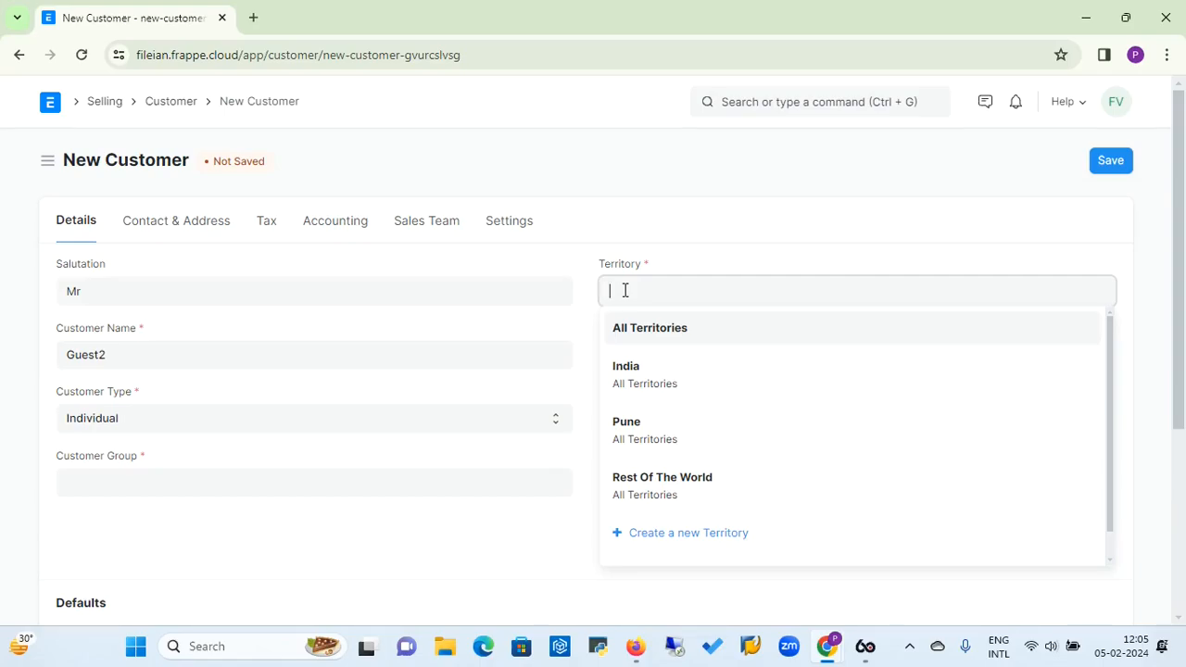
{"action": "left_click", "coordinate": [629, 371]}
{"action": "left_click", "coordinate": [634, 357]}
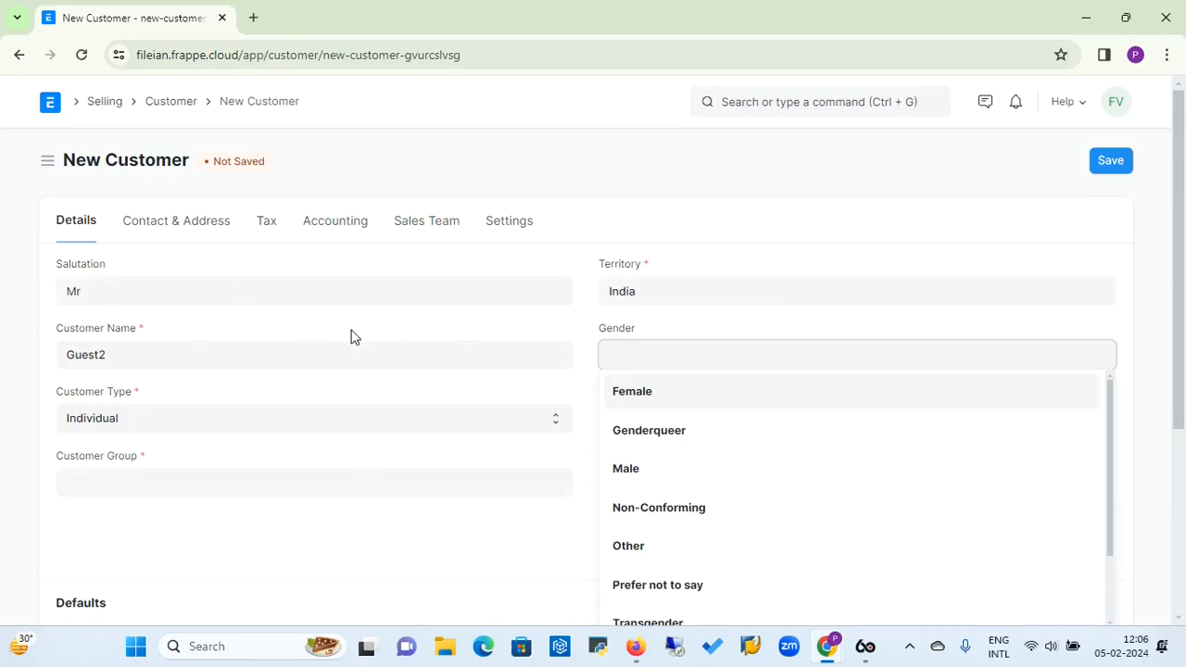
{"action": "left_click", "coordinate": [627, 473]}
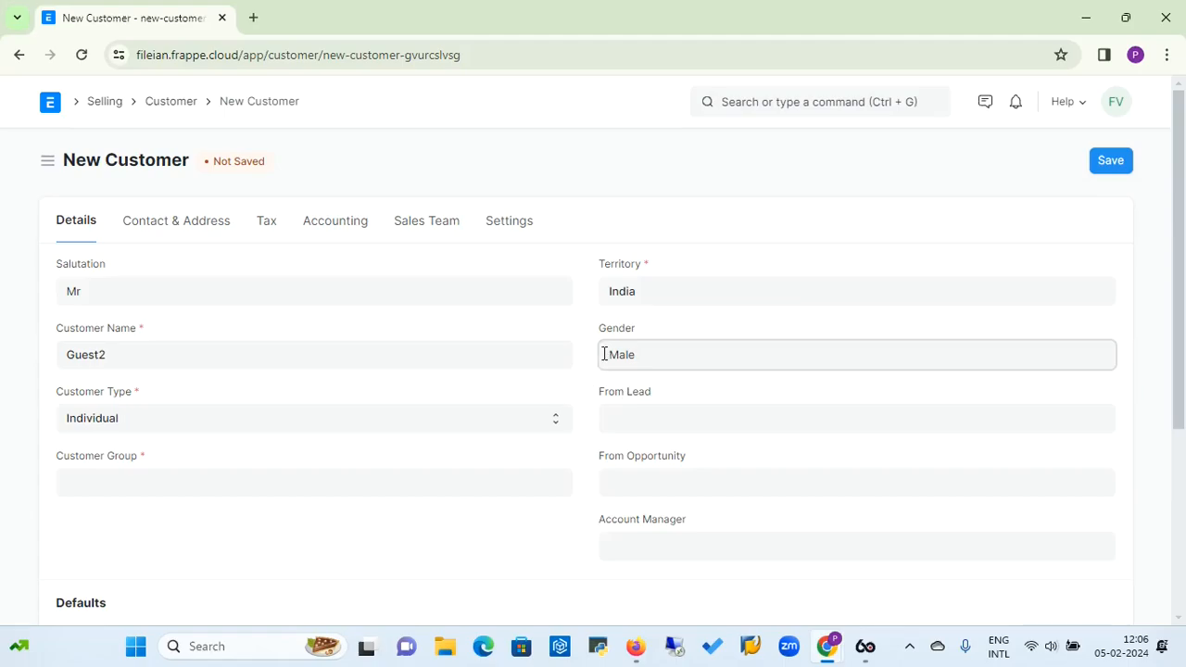
Assign the new customer to the Individual customer group
{"action": "left_click", "coordinate": [157, 480]}
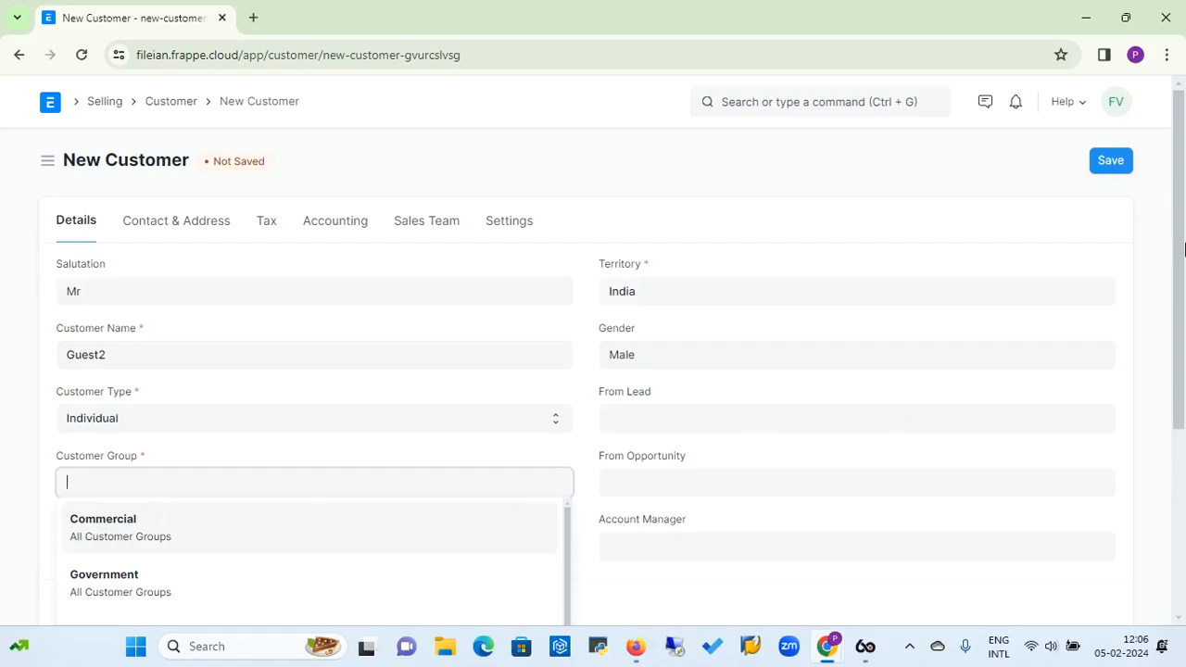
{"action": "left_click_drag", "start_coordinate": [1180, 243], "coordinate": [1182, 334]}
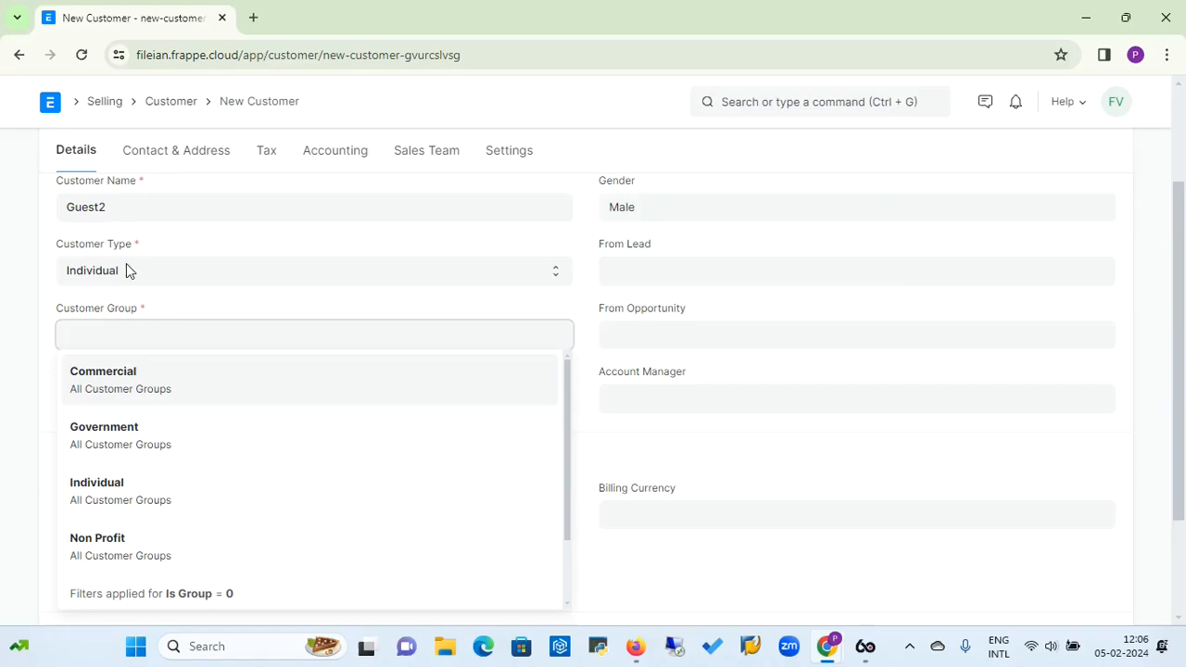
{"action": "left_click", "coordinate": [115, 491]}
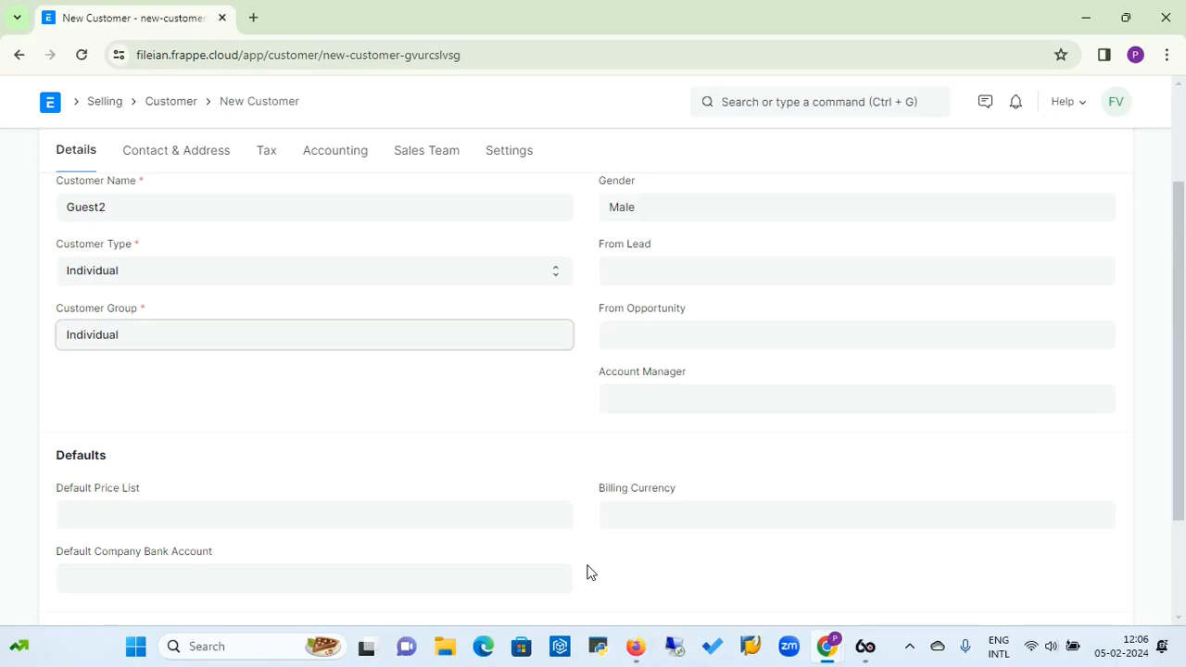
Look through the users offered as Account Manager and leave the field empty
{"action": "left_click", "coordinate": [696, 395]}
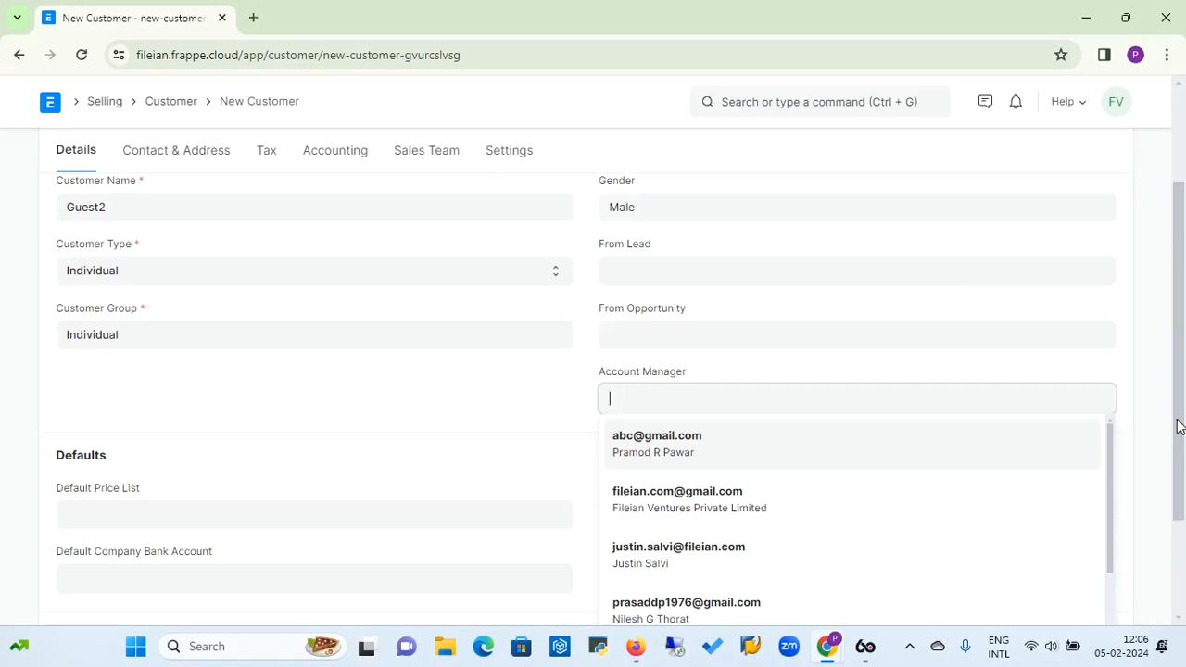
{"action": "left_click_drag", "start_coordinate": [1179, 426], "coordinate": [1180, 457]}
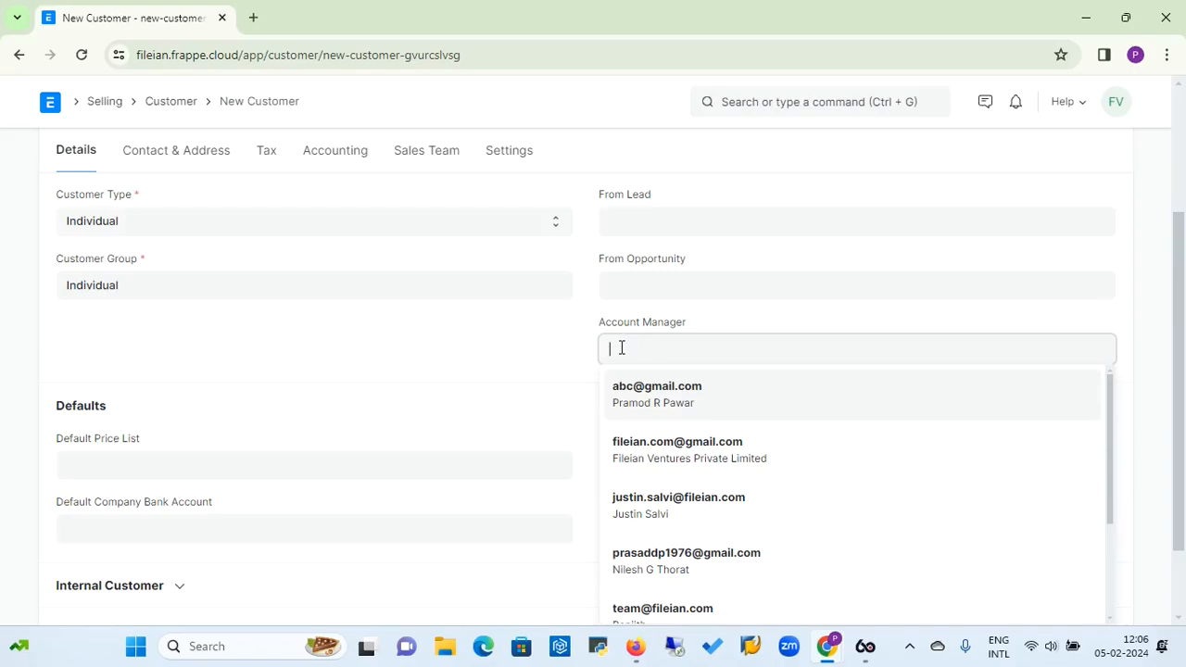
{"action": "left_click", "coordinate": [518, 342]}
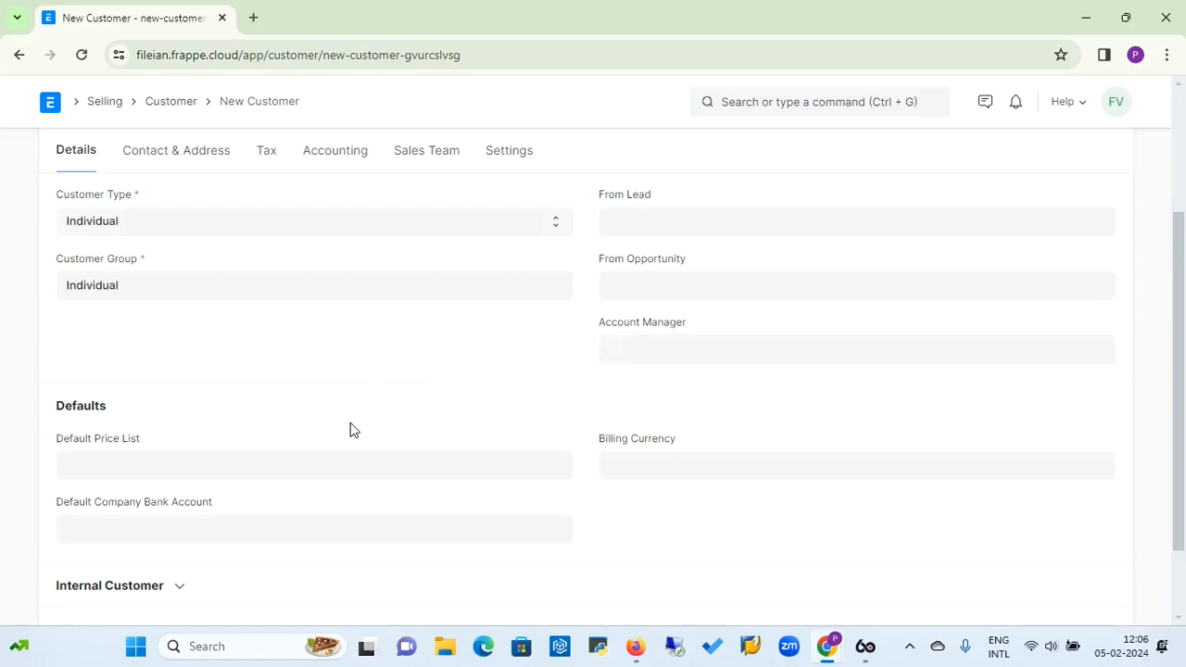
Set the new customer's default price list to Standard Selling and the billing currency to INR
{"action": "left_click_drag", "start_coordinate": [1178, 251], "coordinate": [1181, 324]}
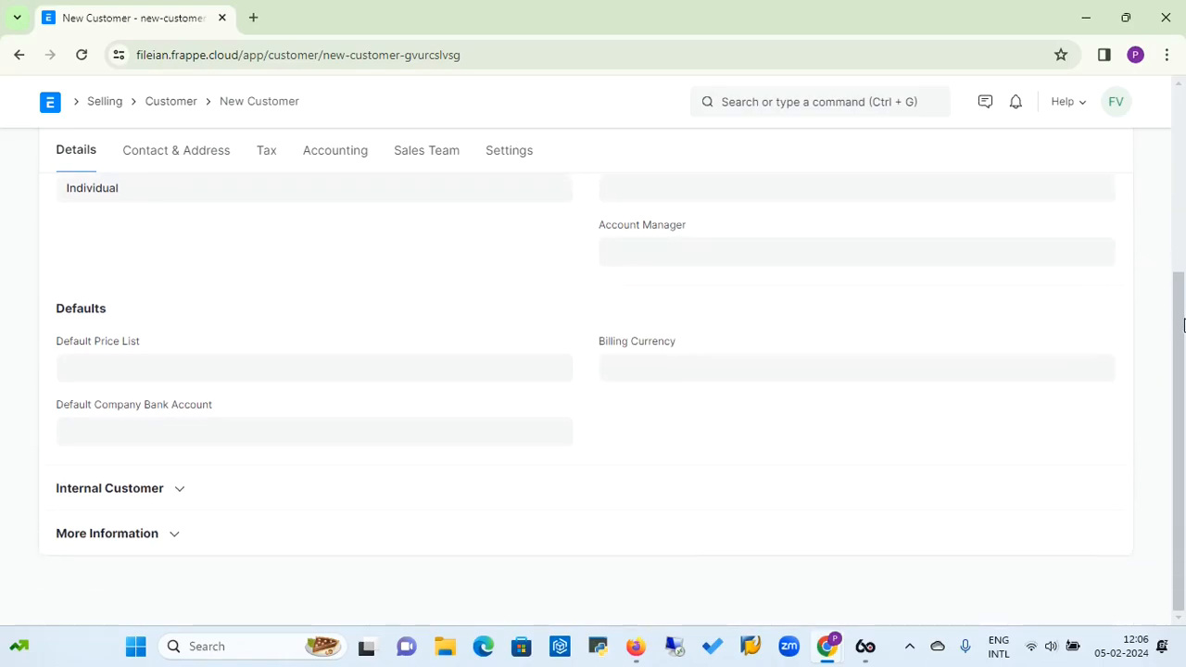
{"action": "left_click", "coordinate": [121, 367]}
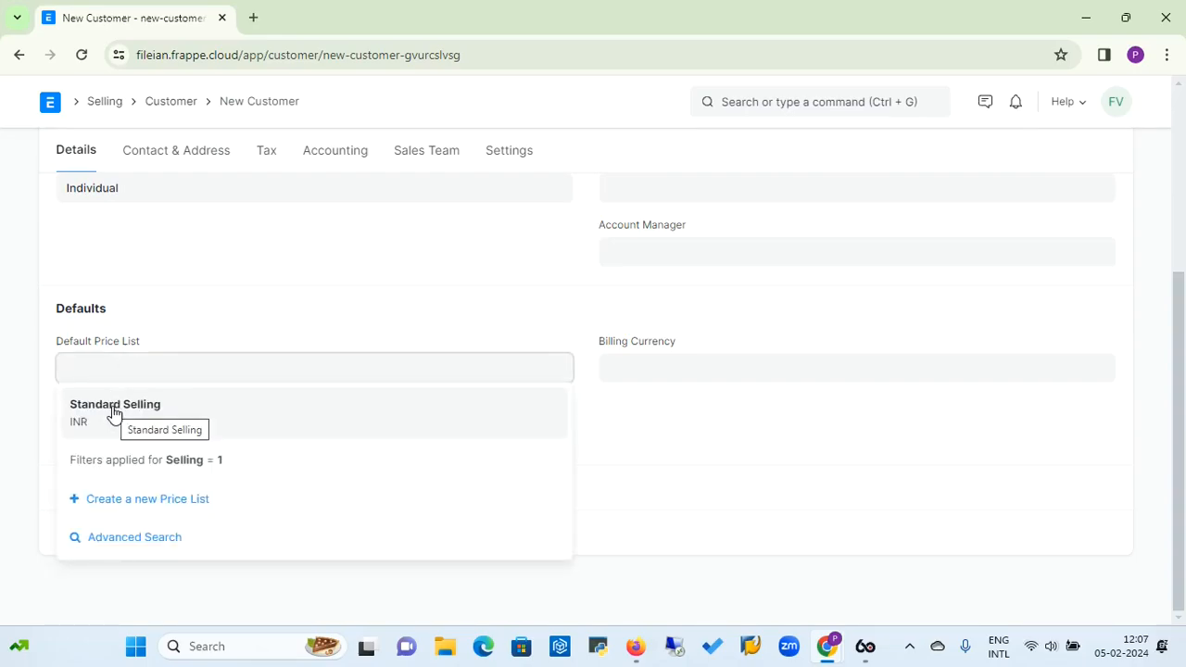
{"action": "left_click", "coordinate": [112, 408]}
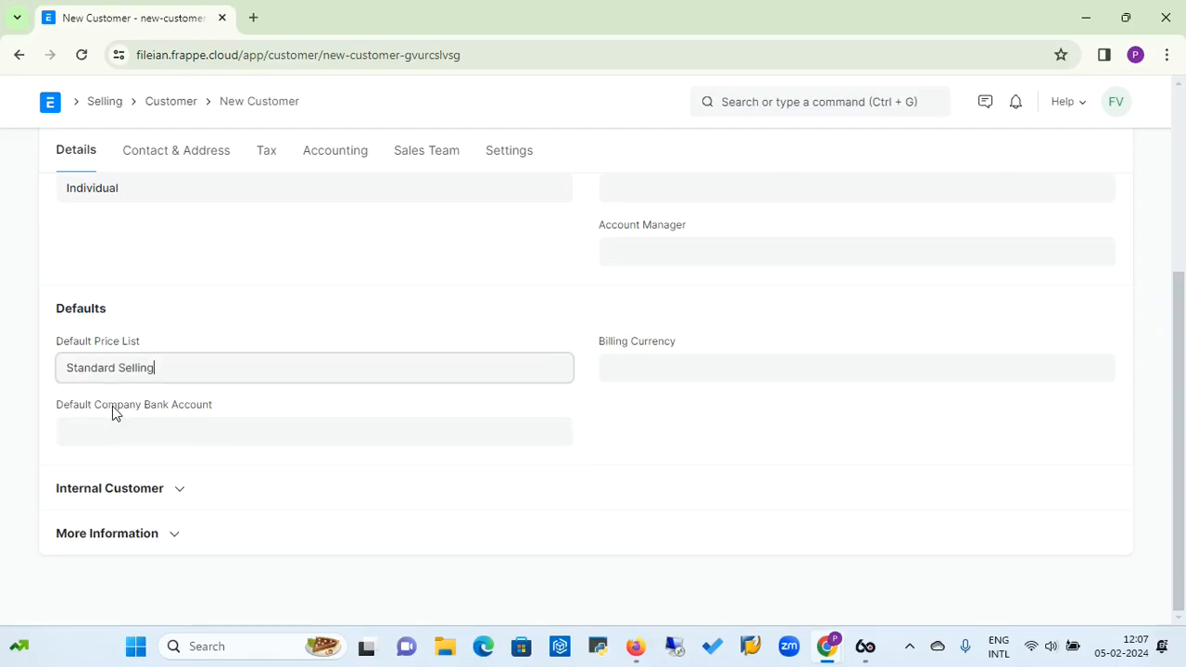
{"action": "left_click", "coordinate": [636, 366]}
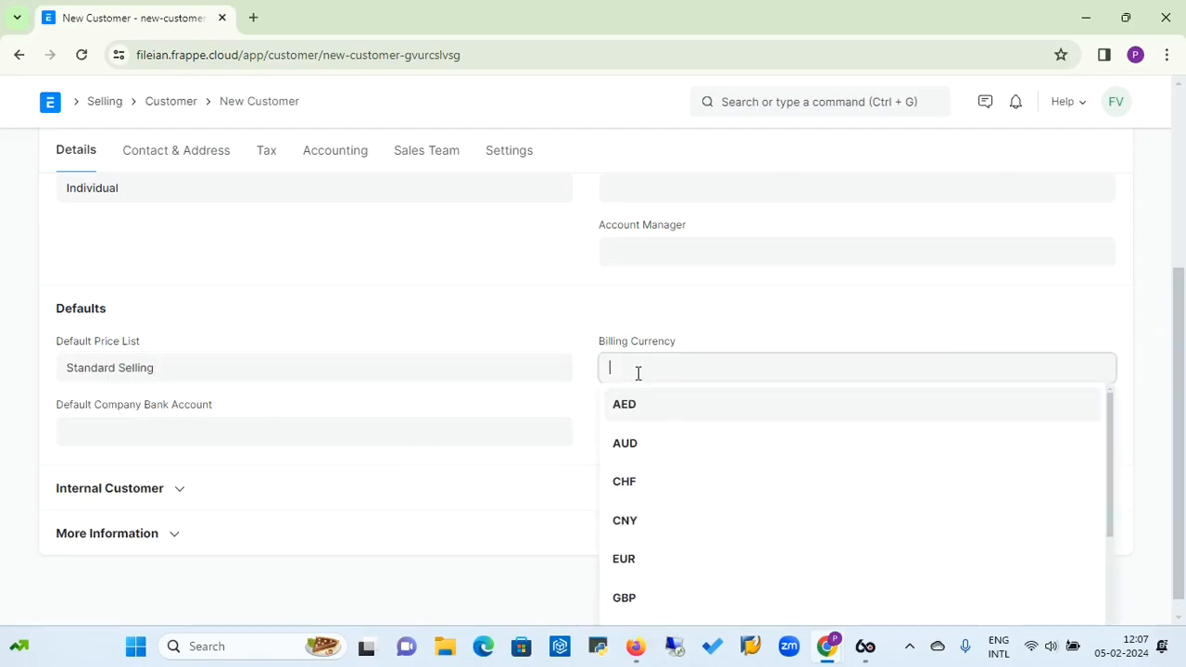
{"action": "type", "text": "Inr"}
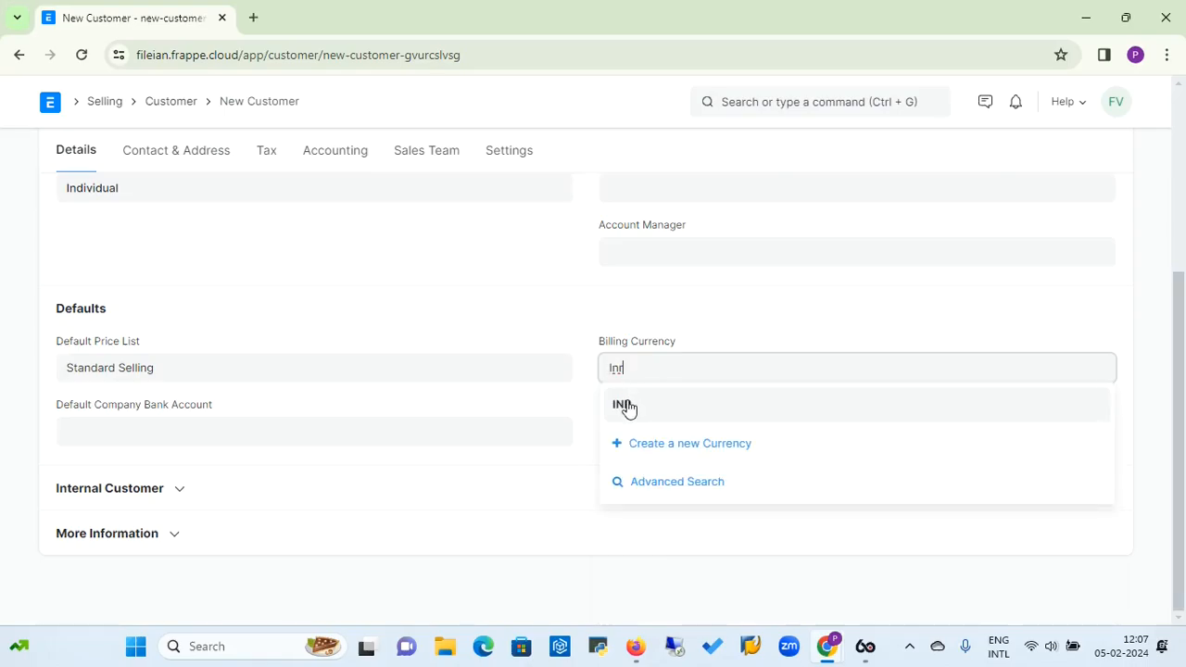
{"action": "left_click", "coordinate": [627, 408]}
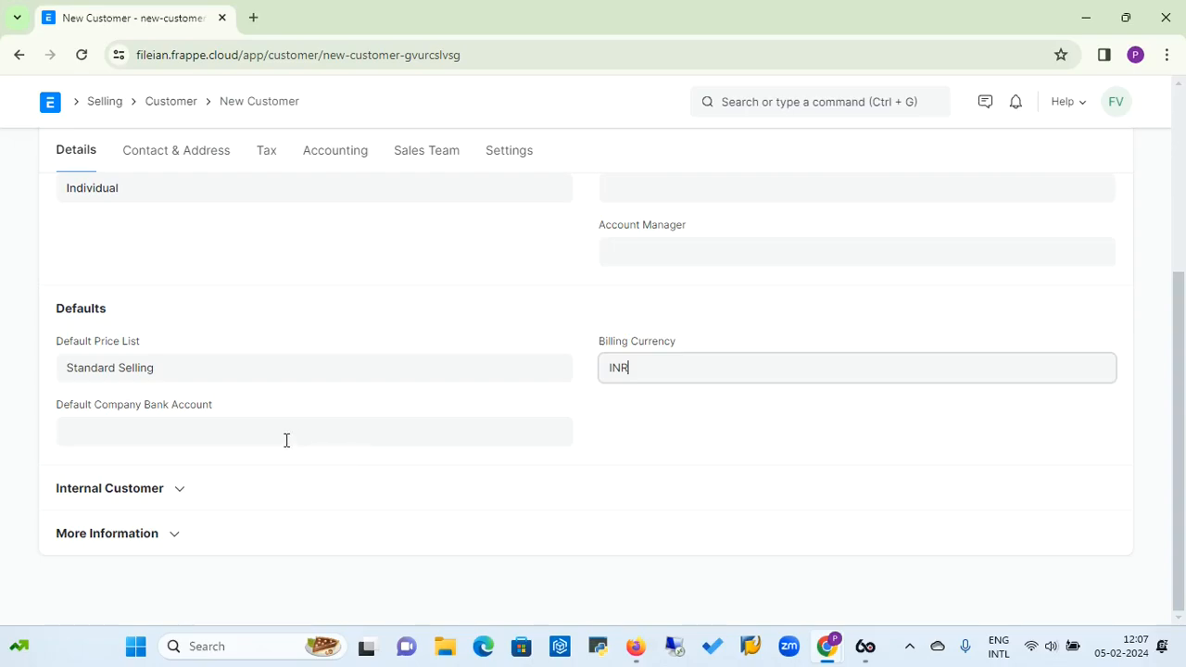
Check the choices offered for the default company bank account and primary contact, leaving both fields empty
{"action": "left_click", "coordinate": [247, 427]}
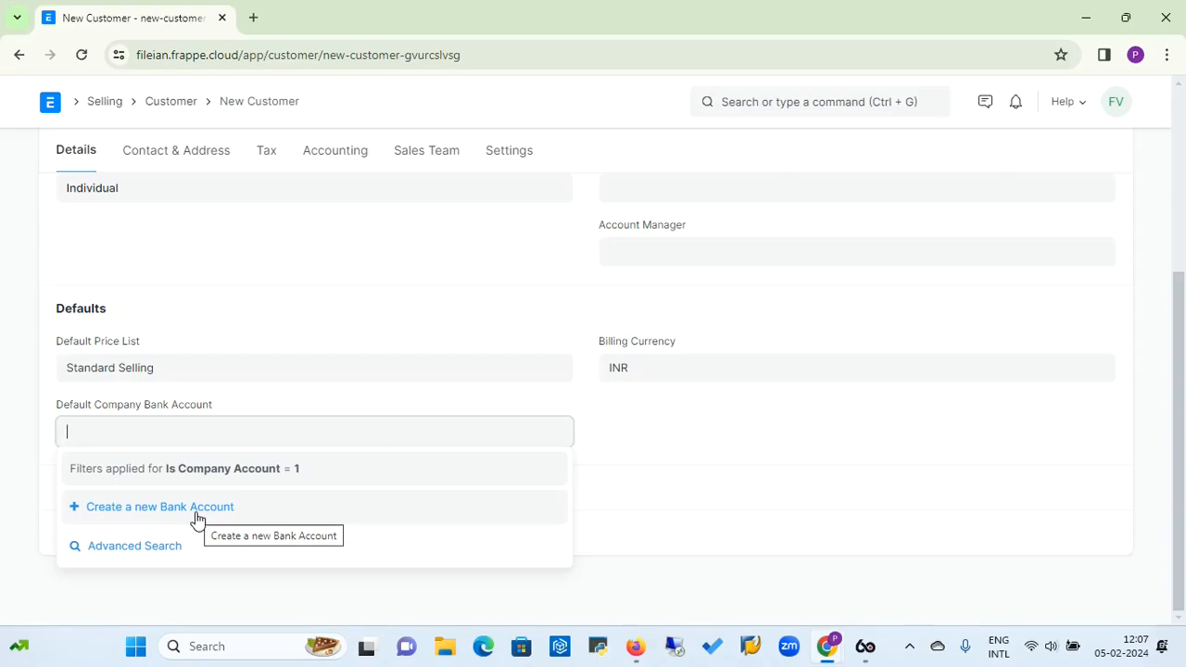
{"action": "left_click", "coordinate": [337, 408]}
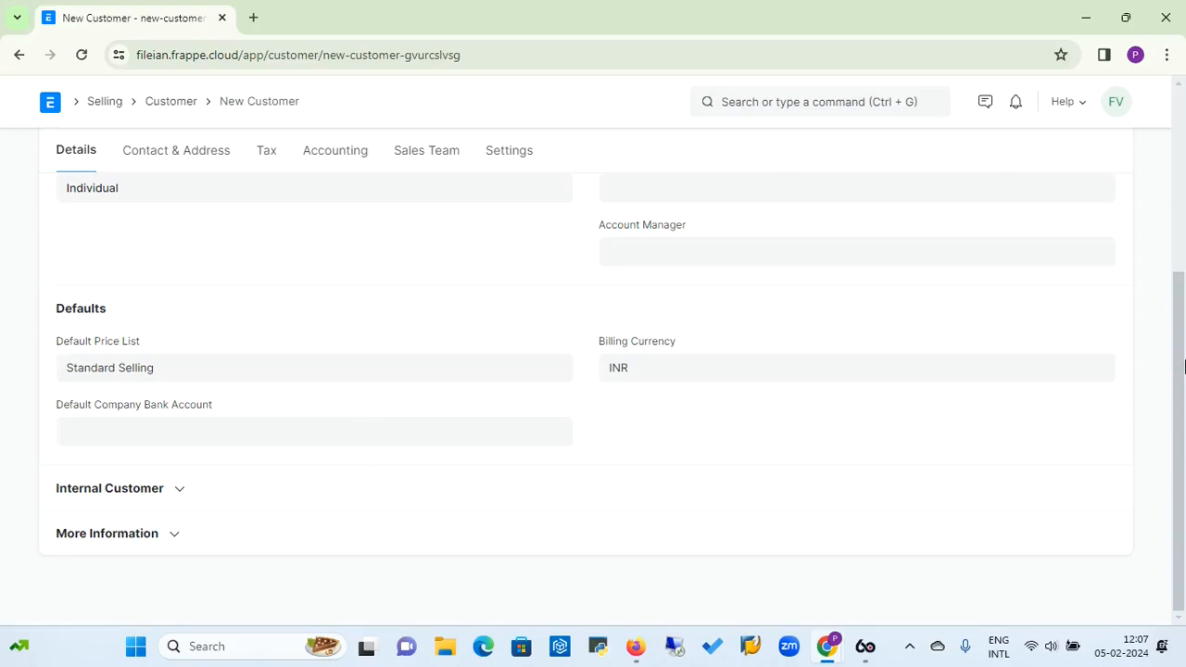
{"action": "left_click_drag", "start_coordinate": [1180, 364], "coordinate": [1181, 185]}
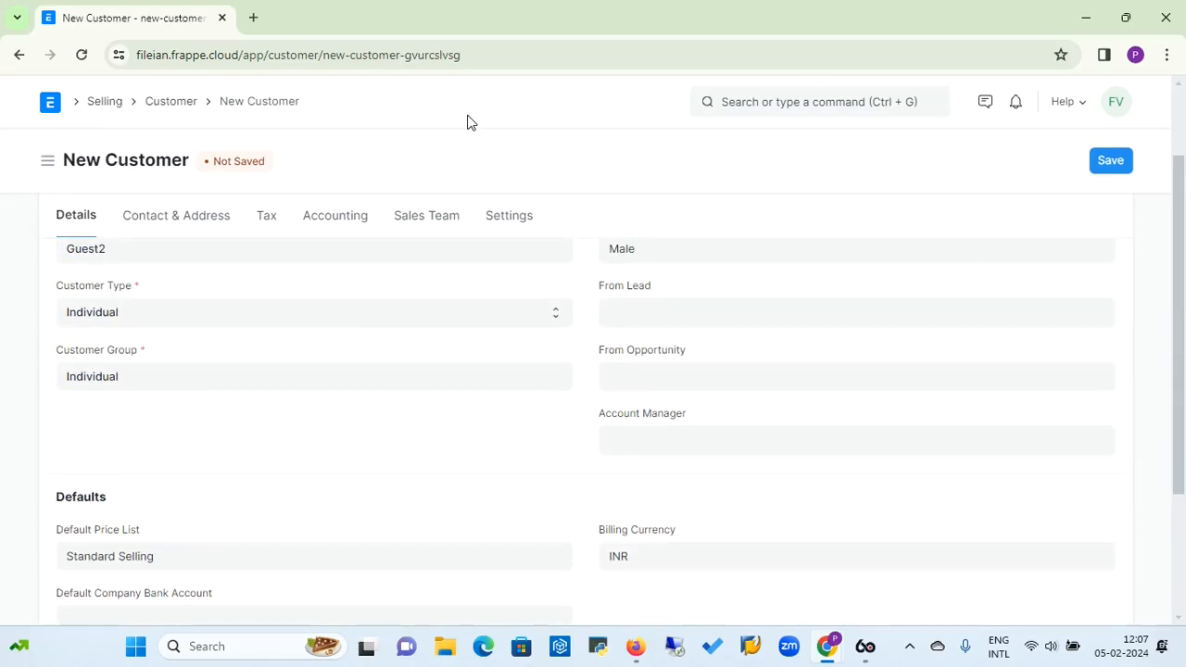
{"action": "left_click", "coordinate": [214, 225]}
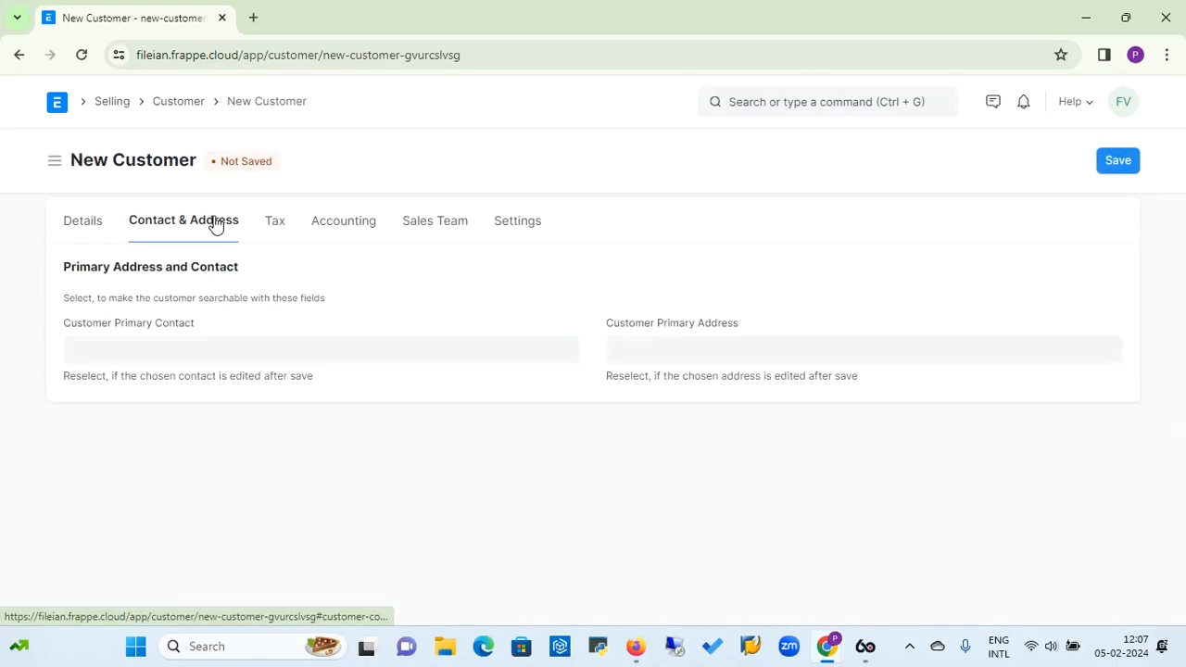
{"action": "left_click", "coordinate": [115, 350]}
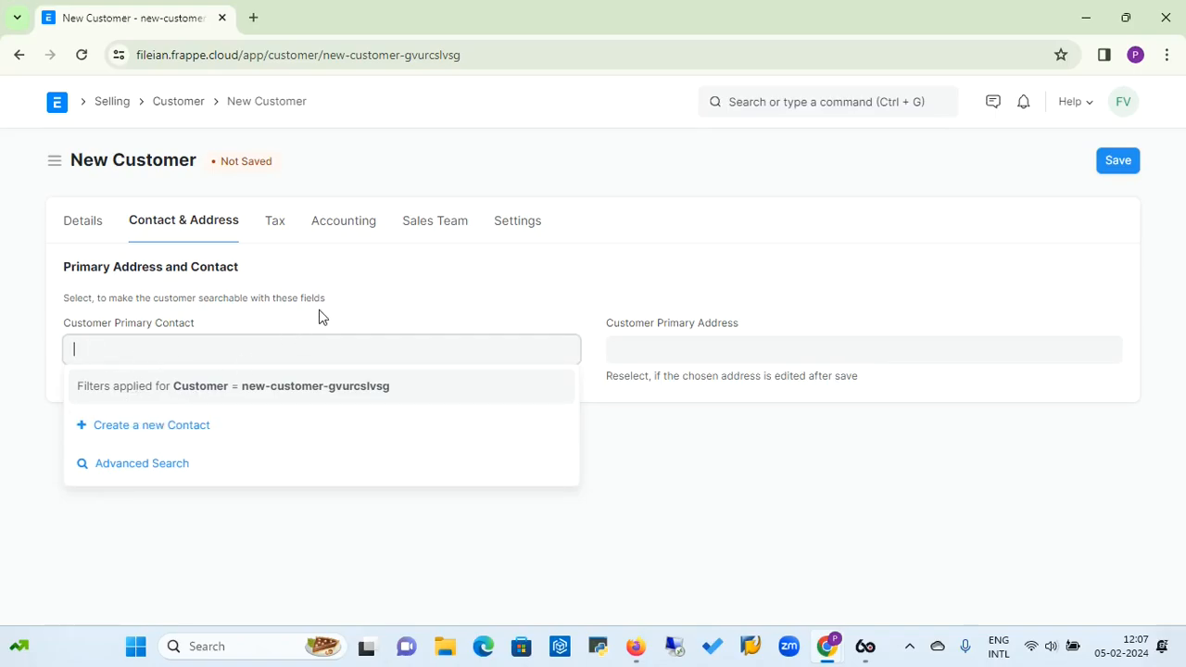
{"action": "left_click", "coordinate": [366, 307]}
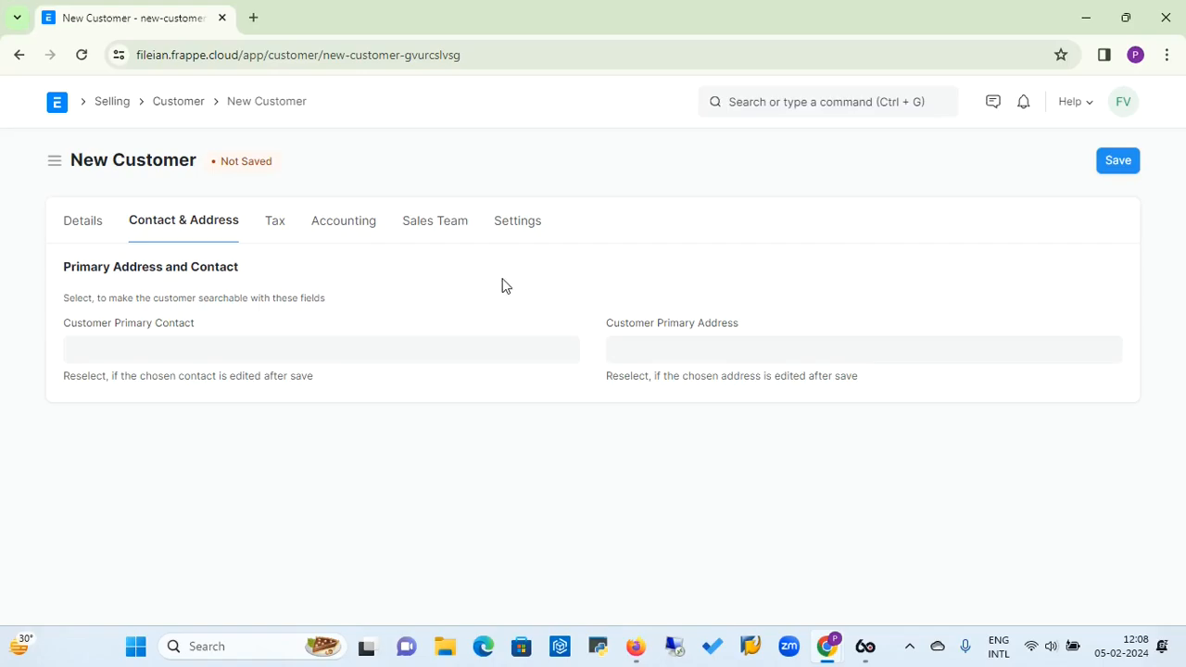
Examine the new customer's tax details, including the tax category and GST category options and the GSTIN and PAN fields
{"action": "left_click", "coordinate": [281, 224]}
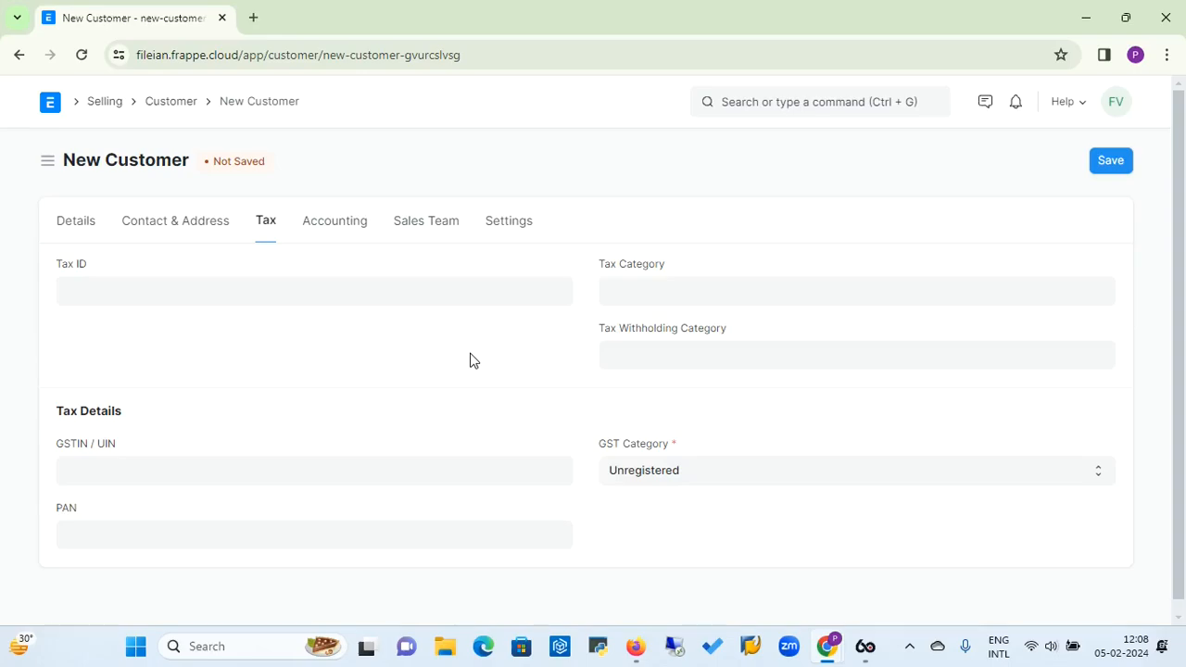
{"action": "left_click", "coordinate": [643, 288]}
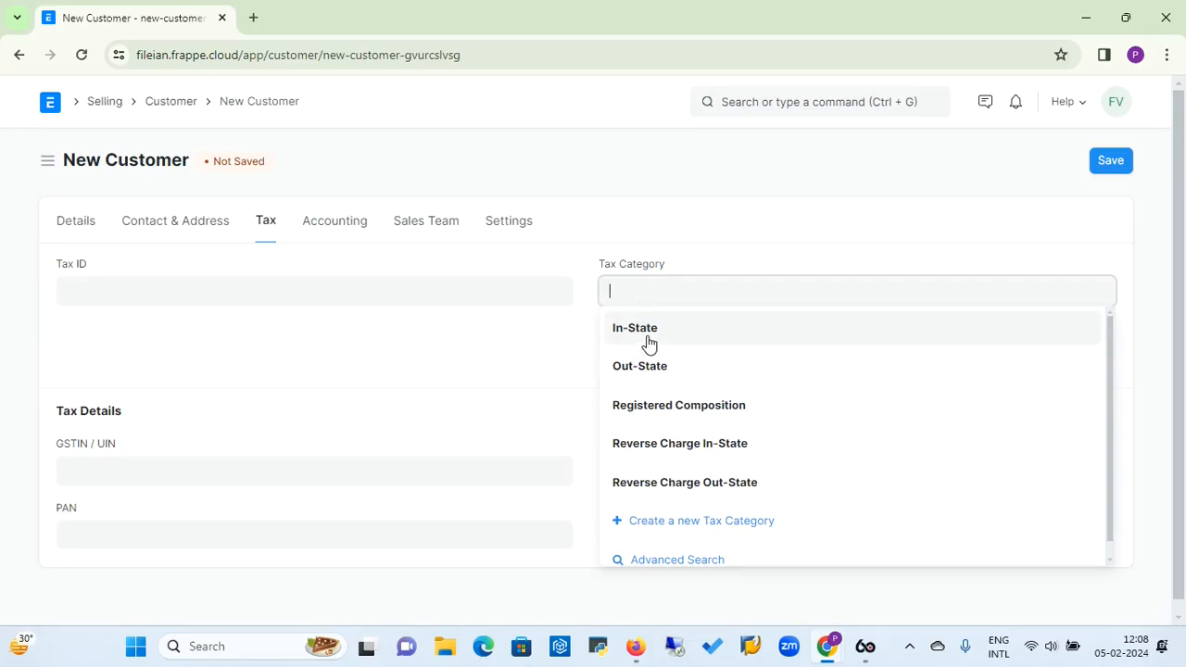
{"action": "left_click", "coordinate": [554, 370]}
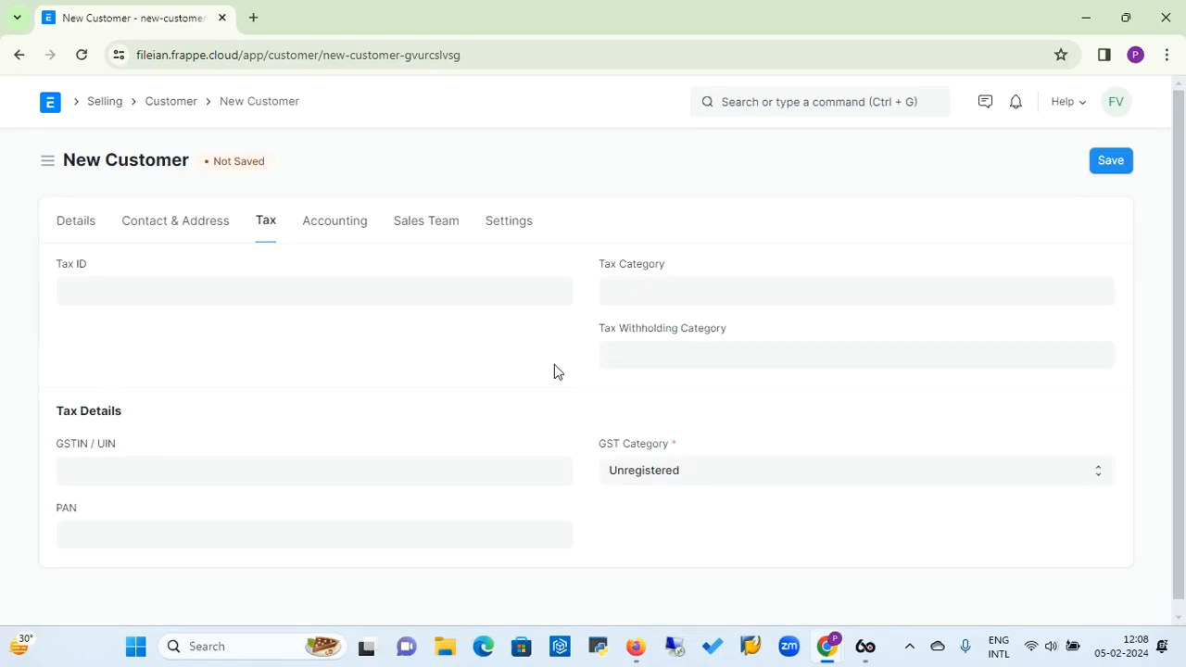
{"action": "left_click", "coordinate": [695, 472]}
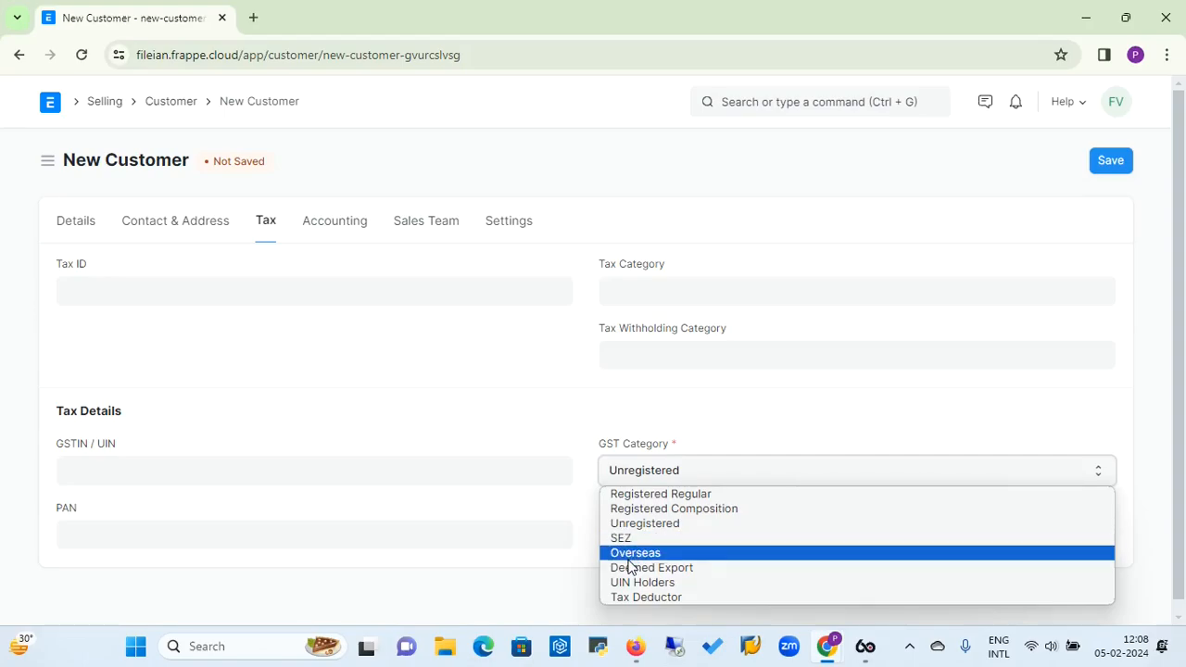
{"action": "left_click", "coordinate": [586, 486]}
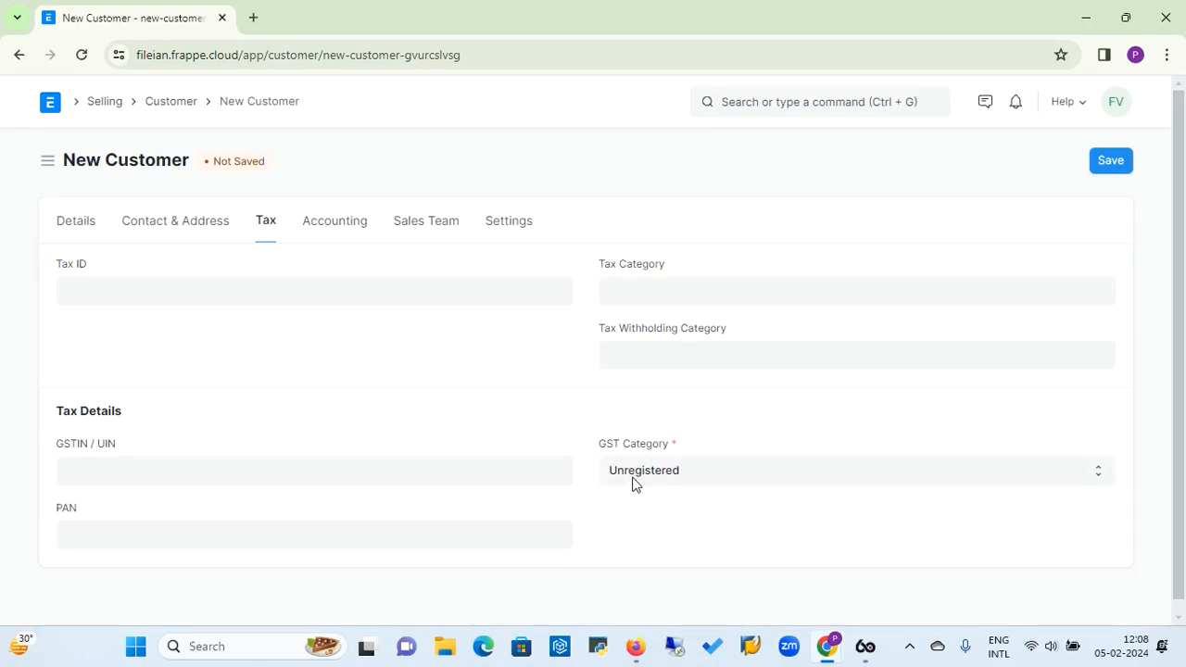
{"action": "left_click", "coordinate": [270, 467]}
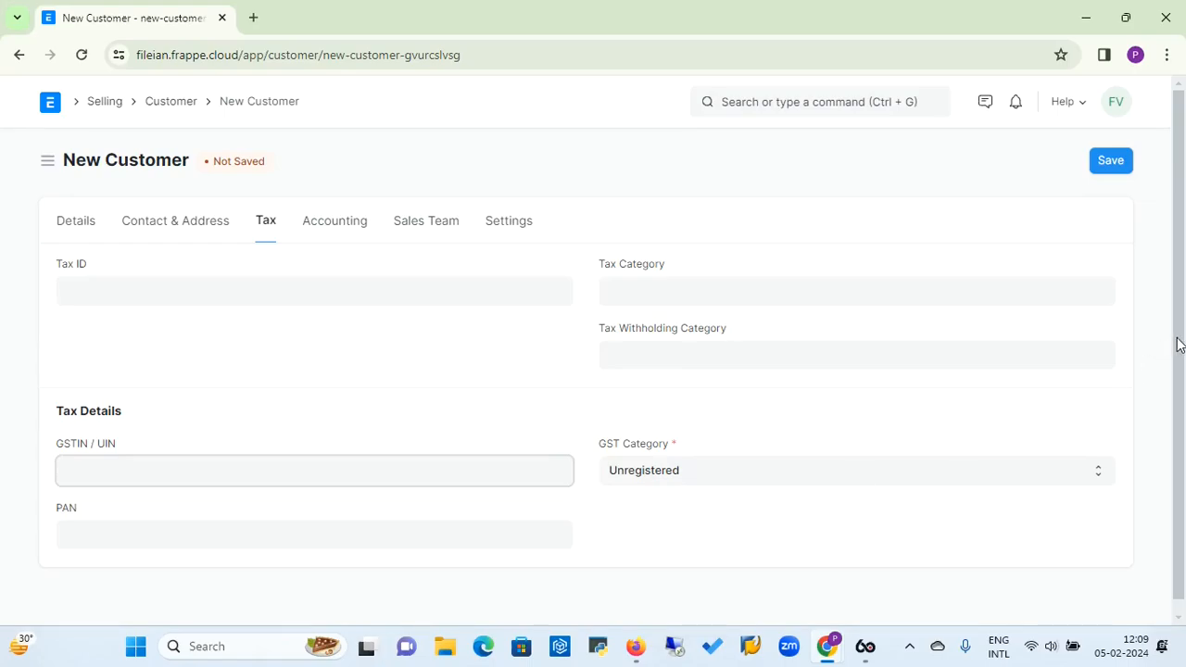
{"action": "left_click_drag", "start_coordinate": [1179, 344], "coordinate": [1178, 396]}
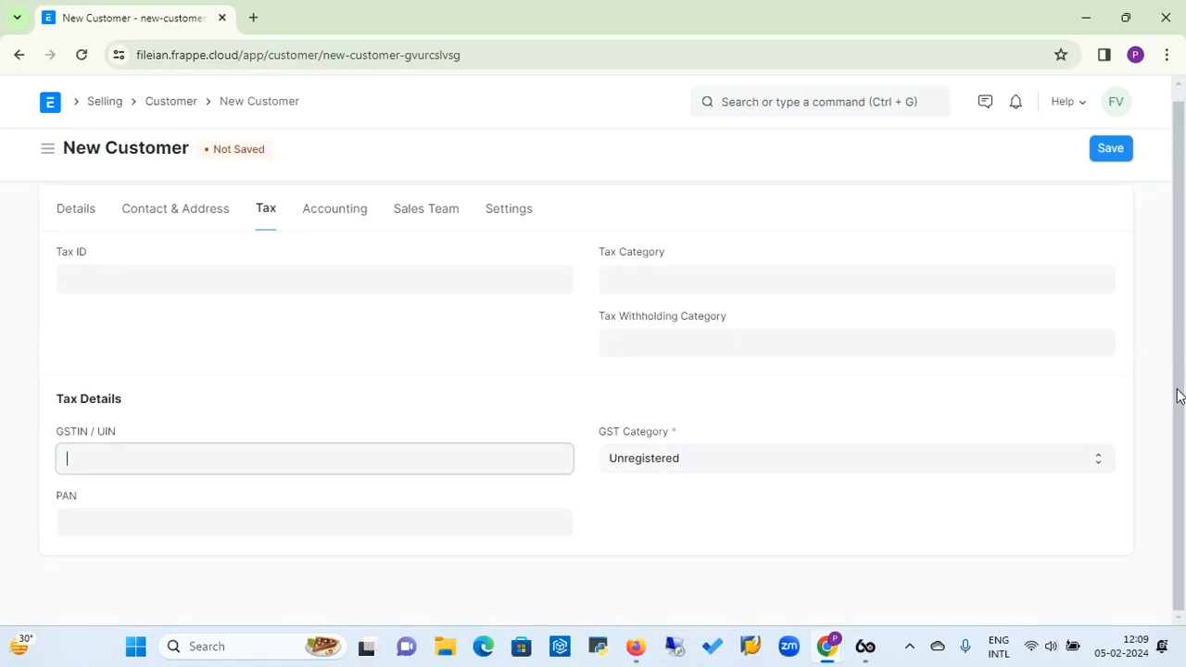
{"action": "left_click", "coordinate": [189, 529]}
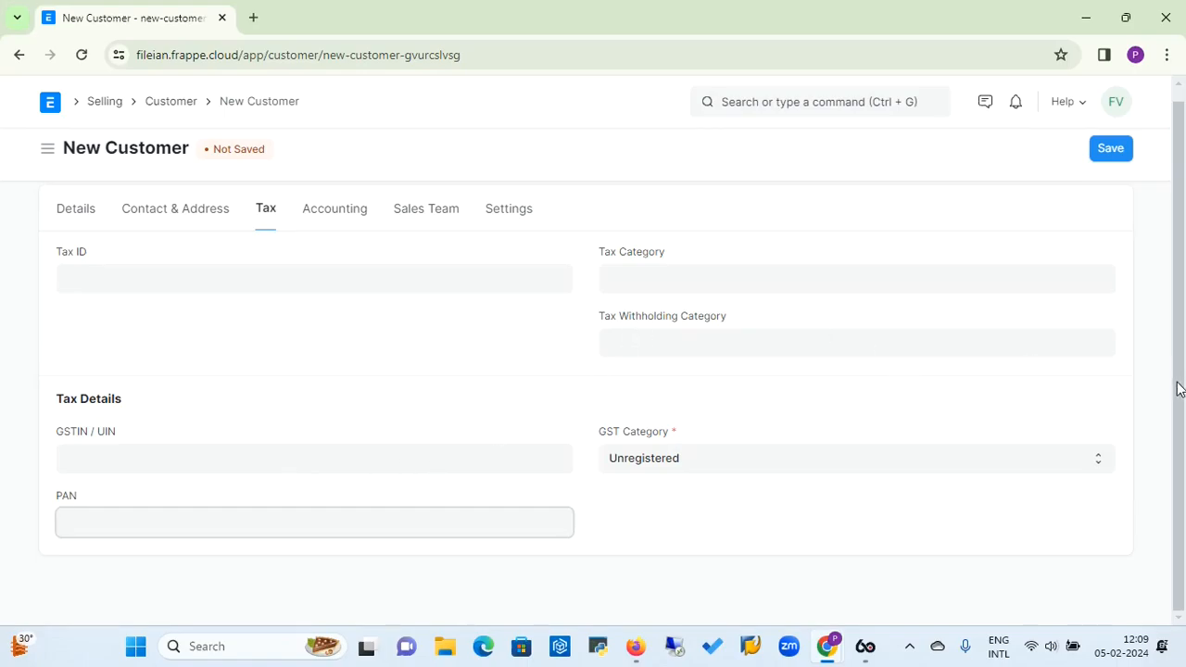
{"action": "left_click_drag", "start_coordinate": [1178, 397], "coordinate": [1177, 375]}
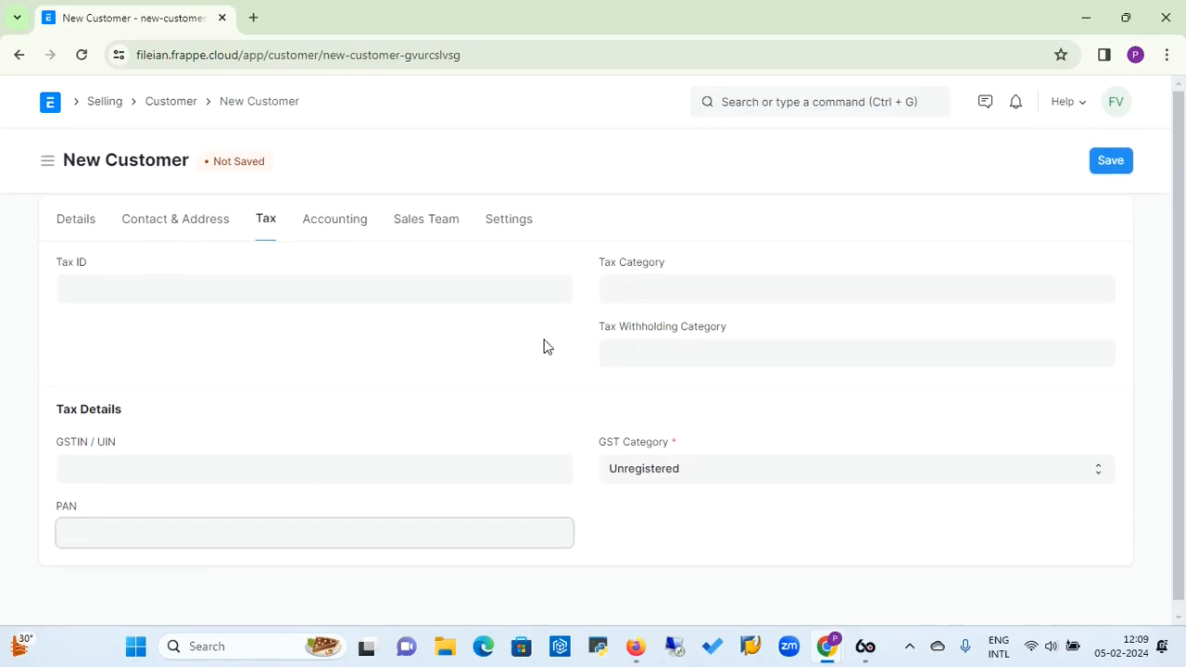
Set the new customer's default payment terms template to CASH Payment
{"action": "left_click", "coordinate": [355, 228]}
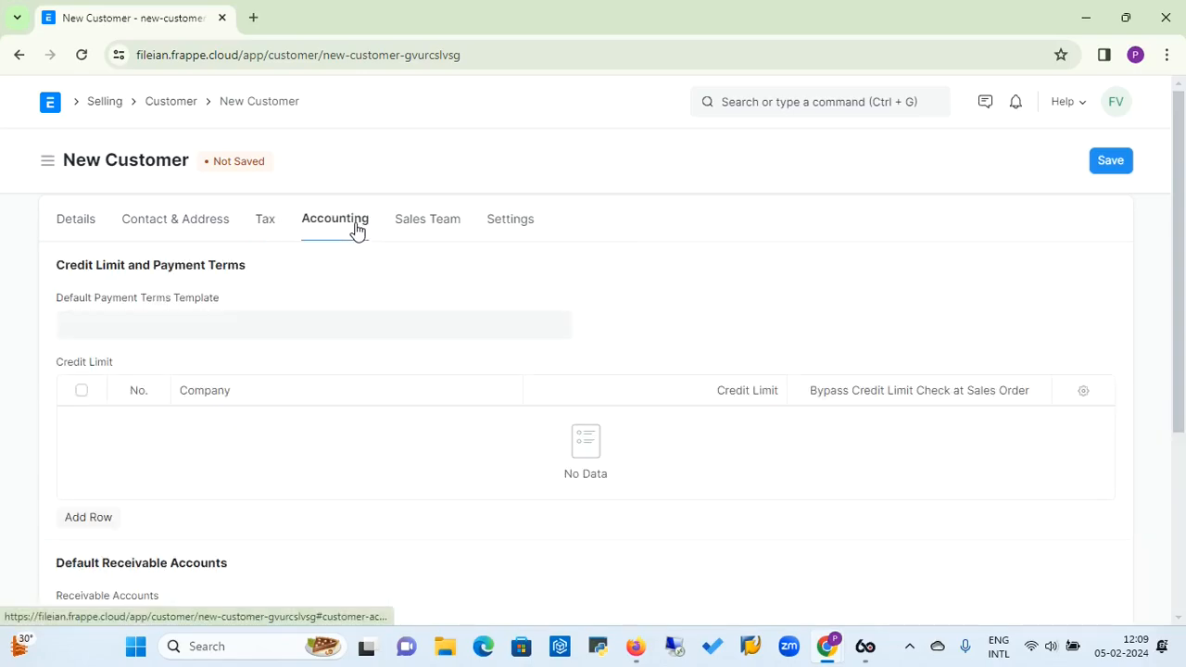
{"action": "left_click", "coordinate": [181, 332]}
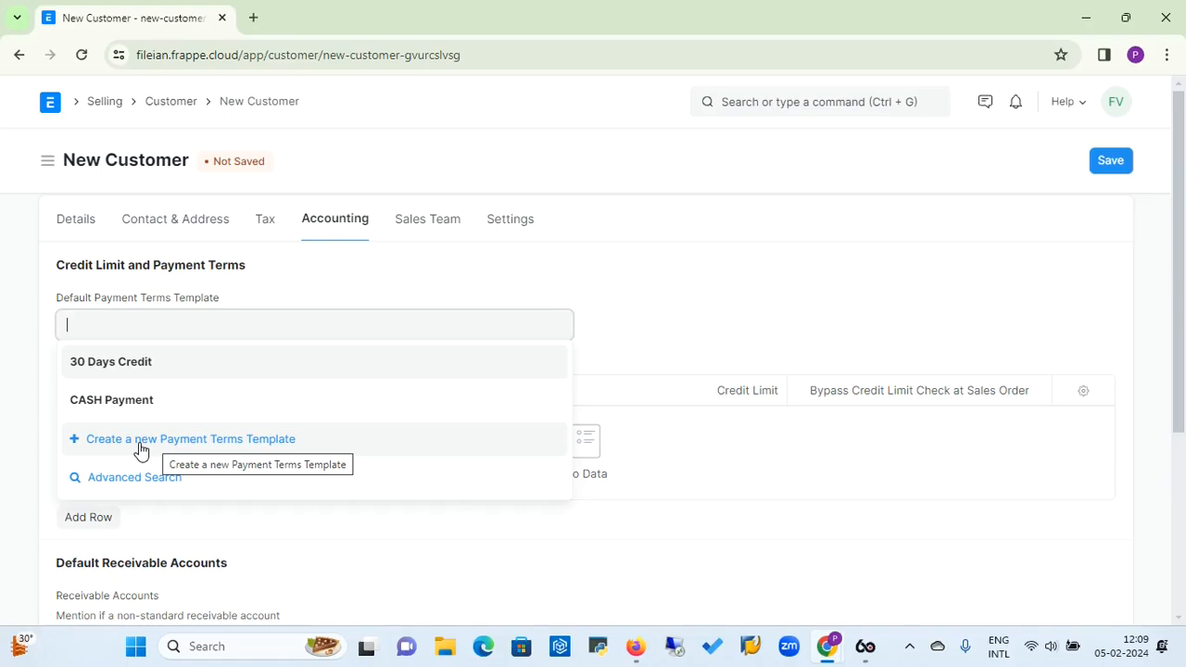
{"action": "left_click", "coordinate": [112, 405]}
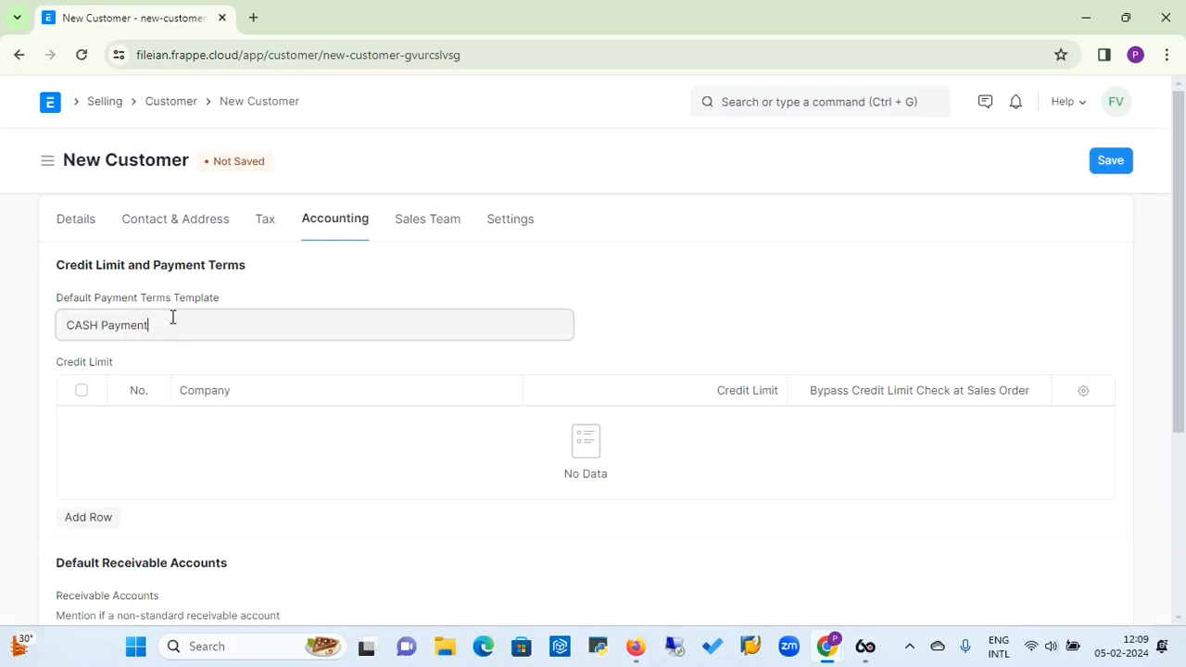
Review the new customer's sales team and settings options, and save the Guest2 record
{"action": "left_click", "coordinate": [444, 229]}
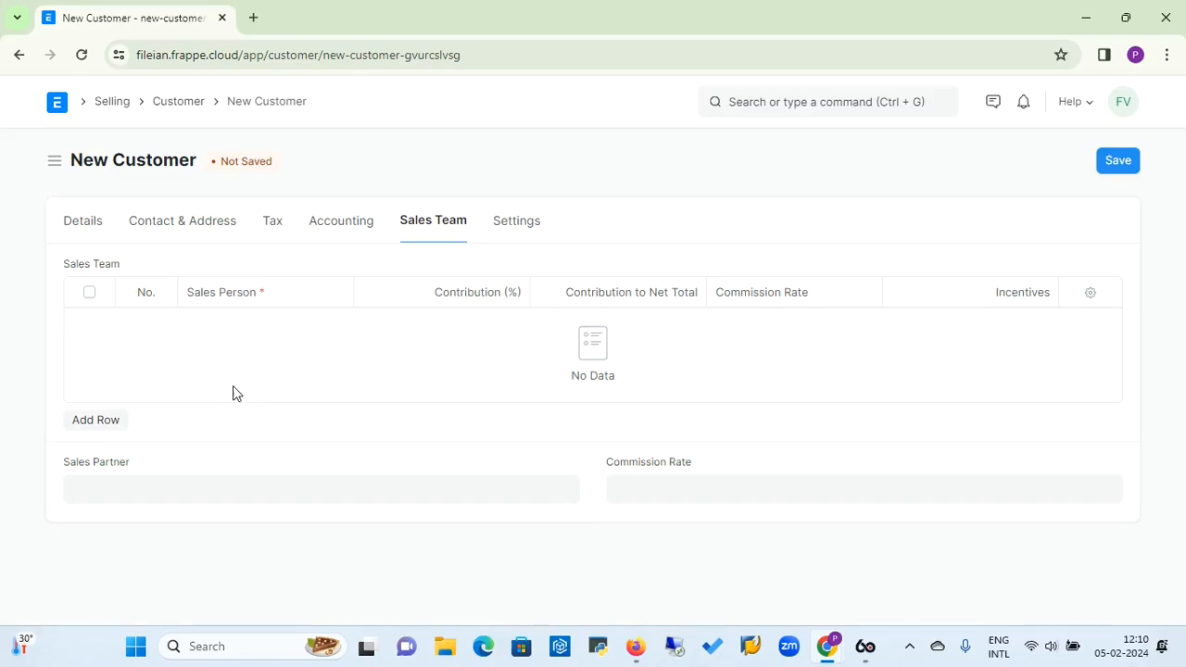
{"action": "left_click", "coordinate": [524, 227]}
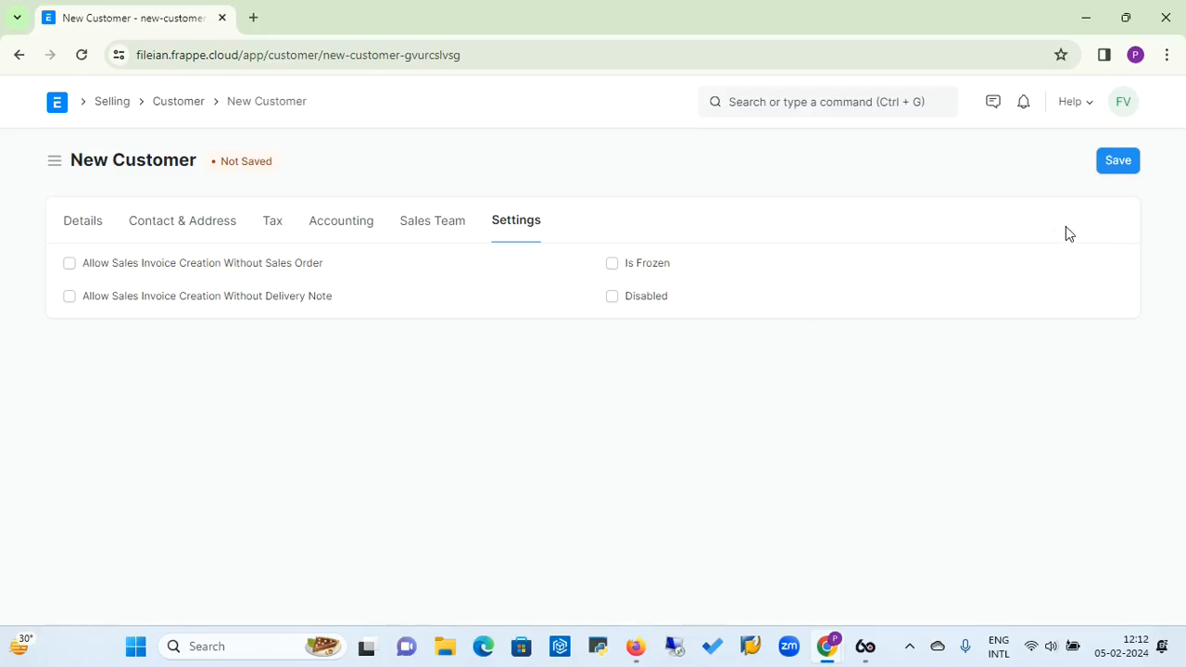
{"action": "left_click", "coordinate": [1118, 161]}
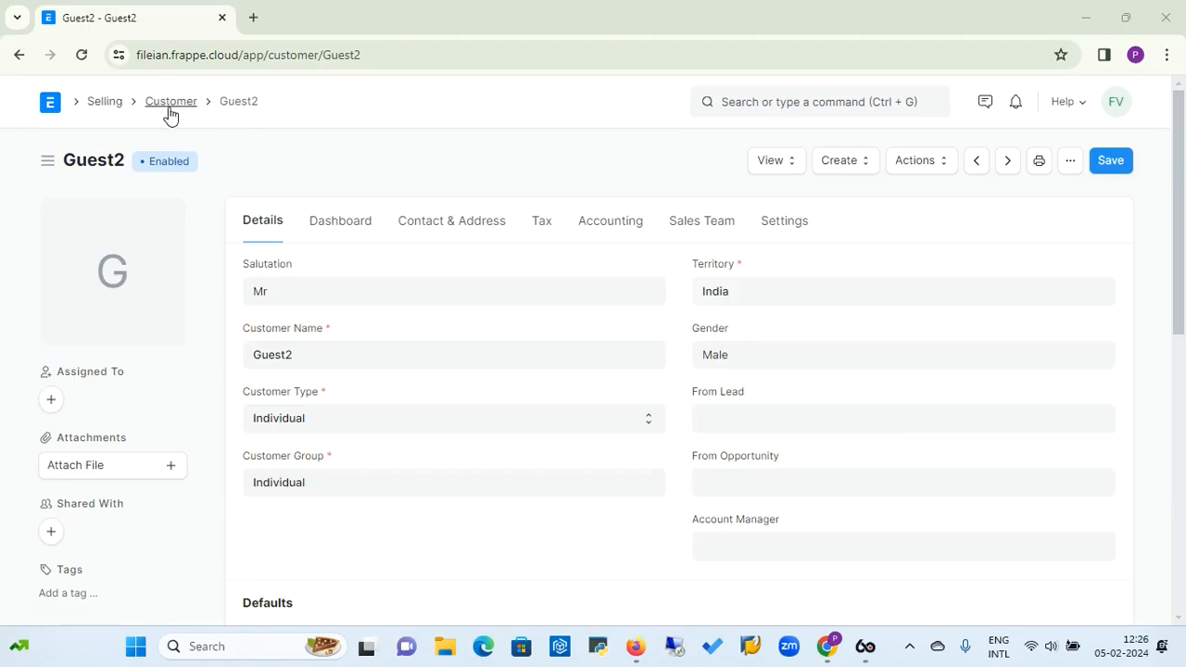
Start a new quotation from the Selling workspace and choose Guest2 as its customer
{"action": "left_click", "coordinate": [102, 103]}
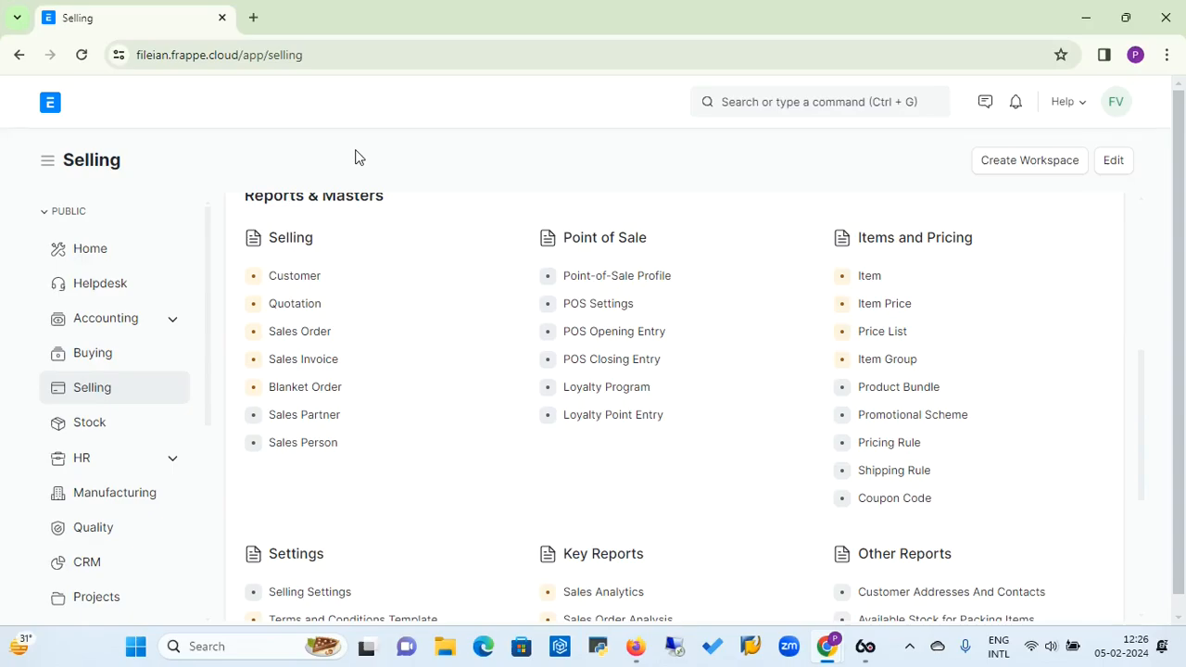
{"action": "left_click", "coordinate": [294, 306]}
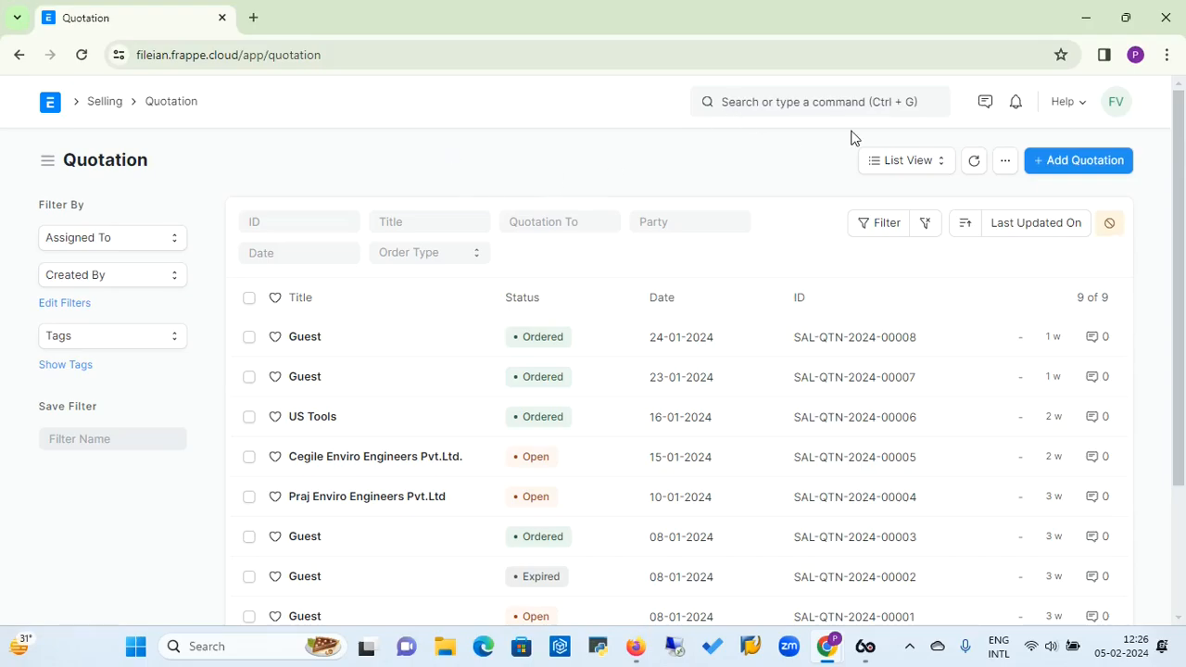
{"action": "left_click", "coordinate": [1086, 169]}
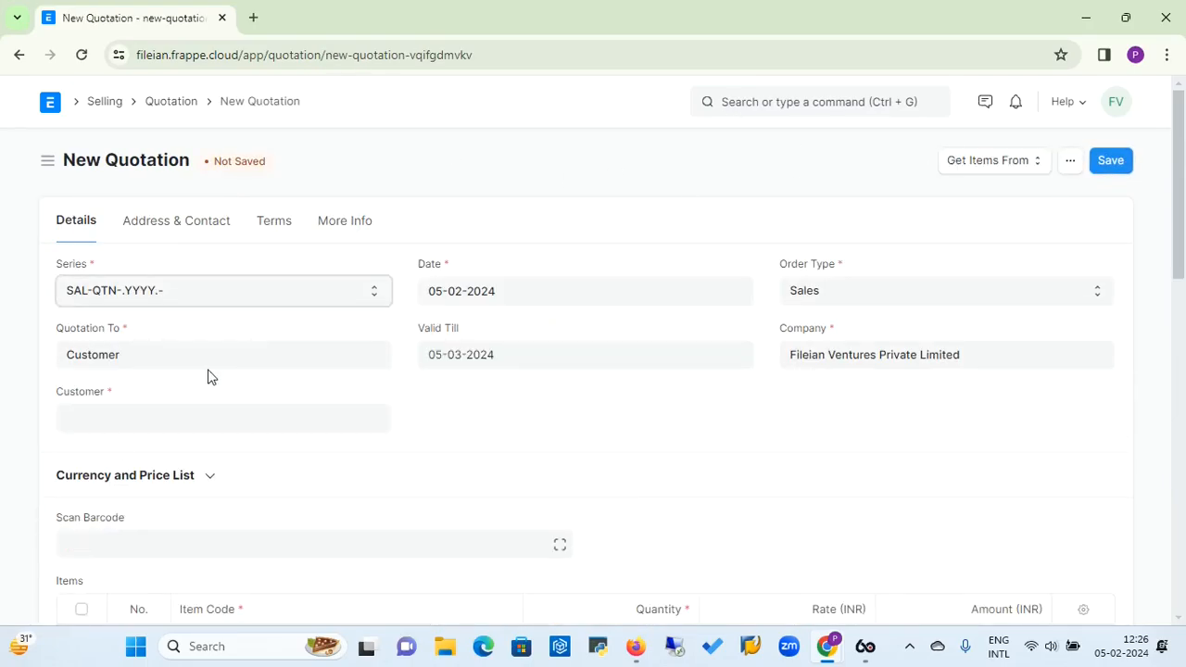
{"action": "left_click", "coordinate": [151, 420]}
{"action": "type", "text": "gu"}
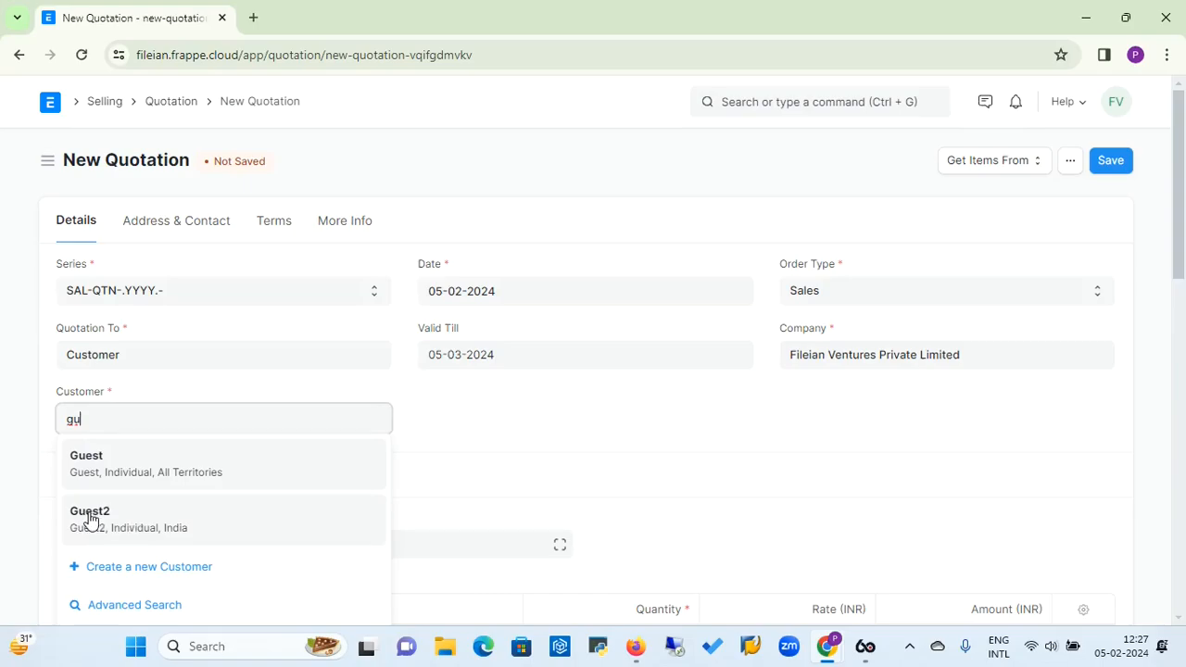
{"action": "left_click", "coordinate": [90, 512]}
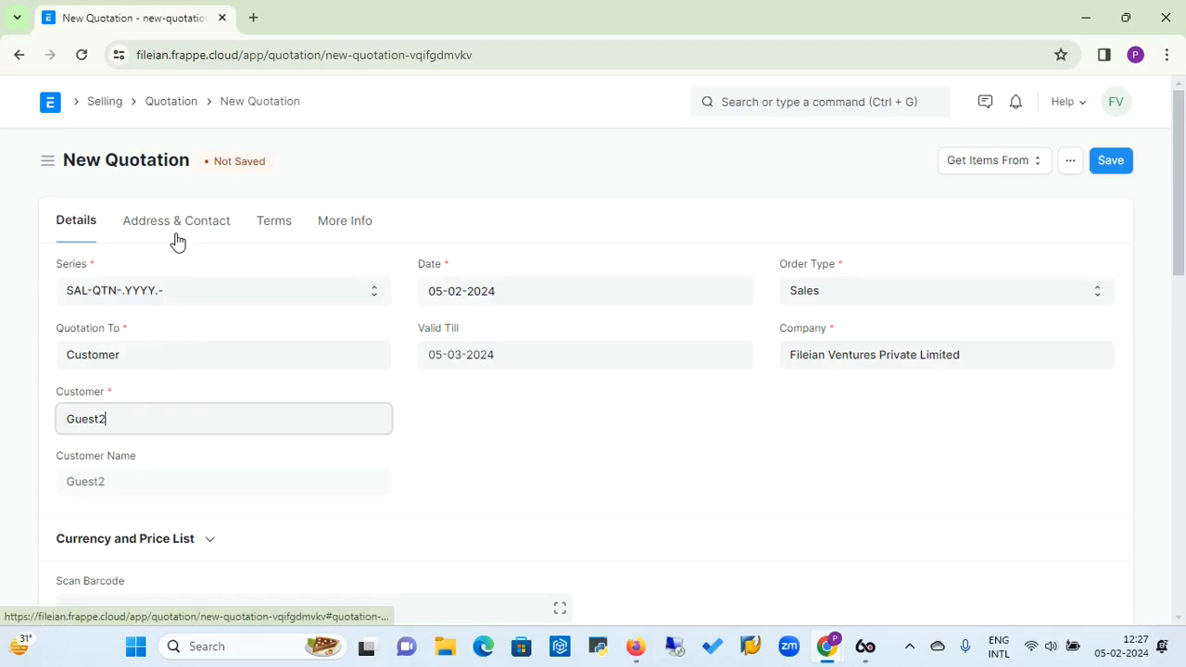
Leave the unsaved quotation and open the customer list from the Selling workspace
{"action": "left_click", "coordinate": [102, 113]}
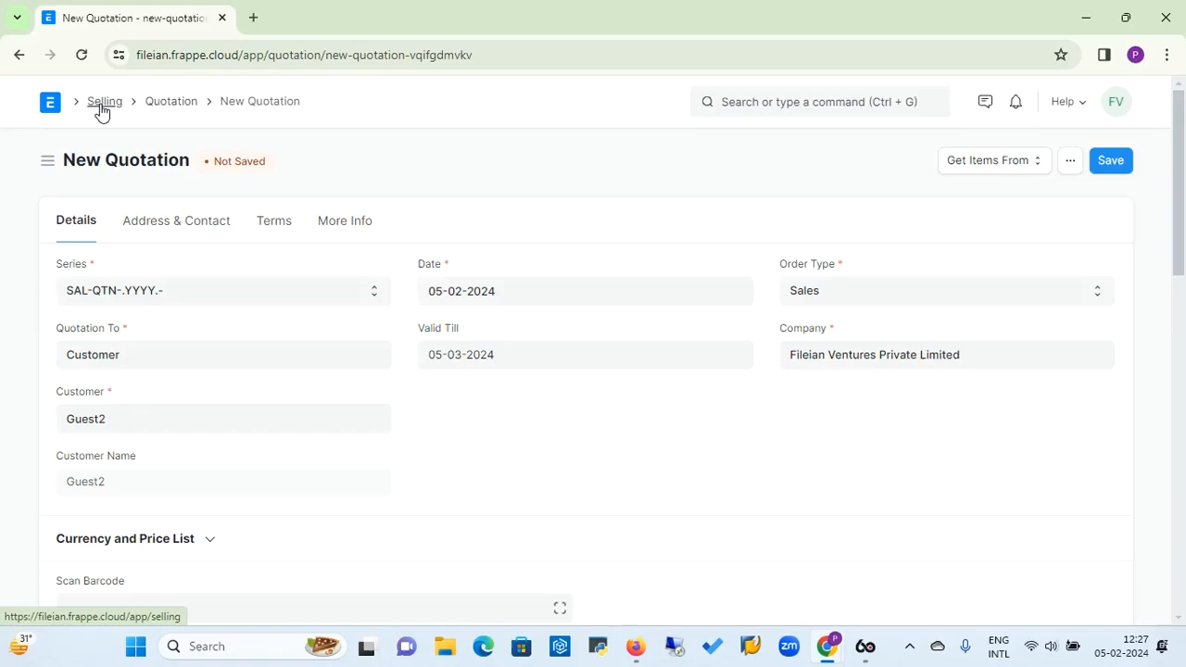
{"action": "left_click", "coordinate": [102, 113]}
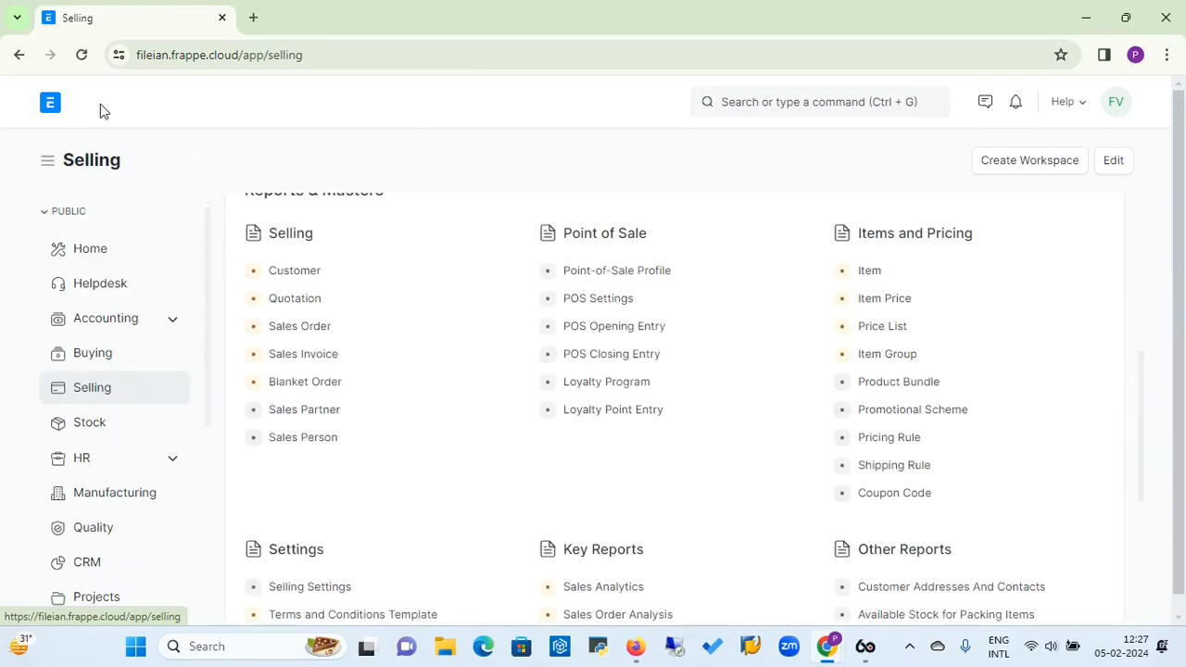
{"action": "left_click", "coordinate": [299, 279]}
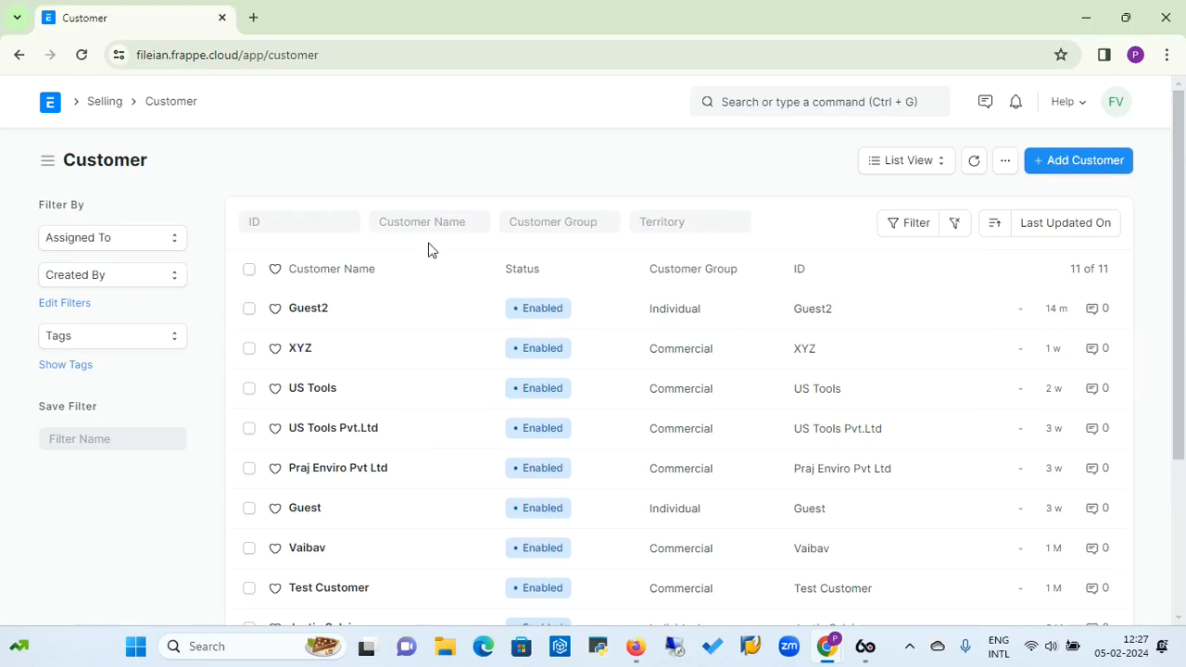
Start a new address for customer Guest2 in the full form and title it Billing Address
{"action": "left_click", "coordinate": [313, 313]}
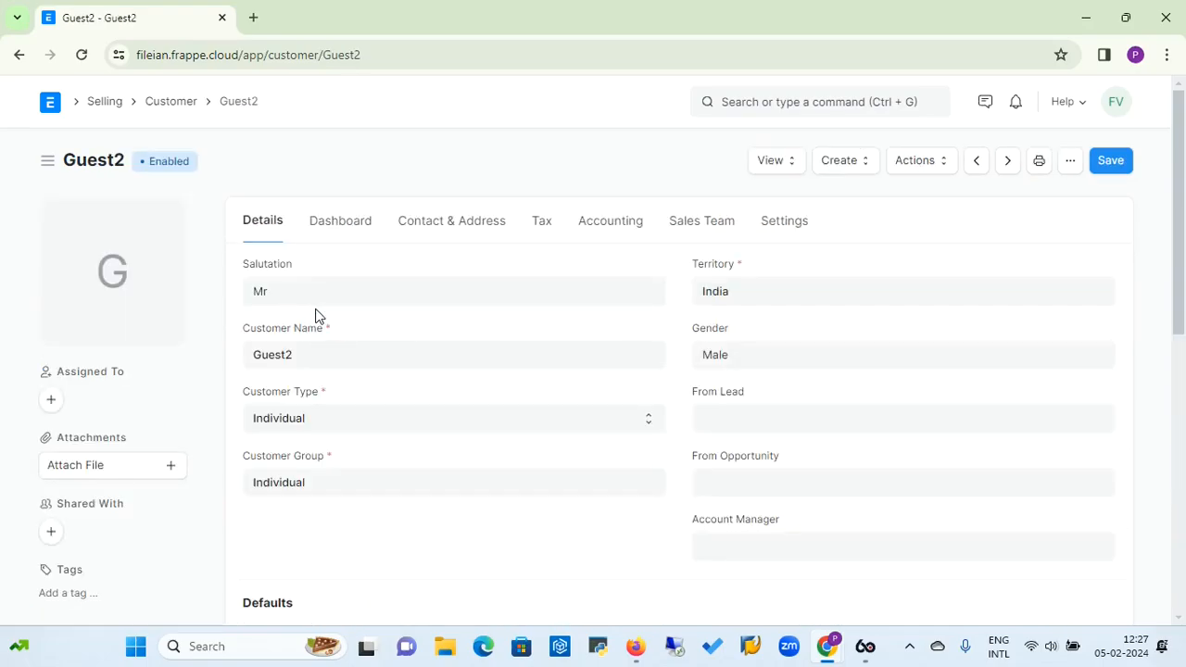
{"action": "left_click", "coordinate": [461, 228]}
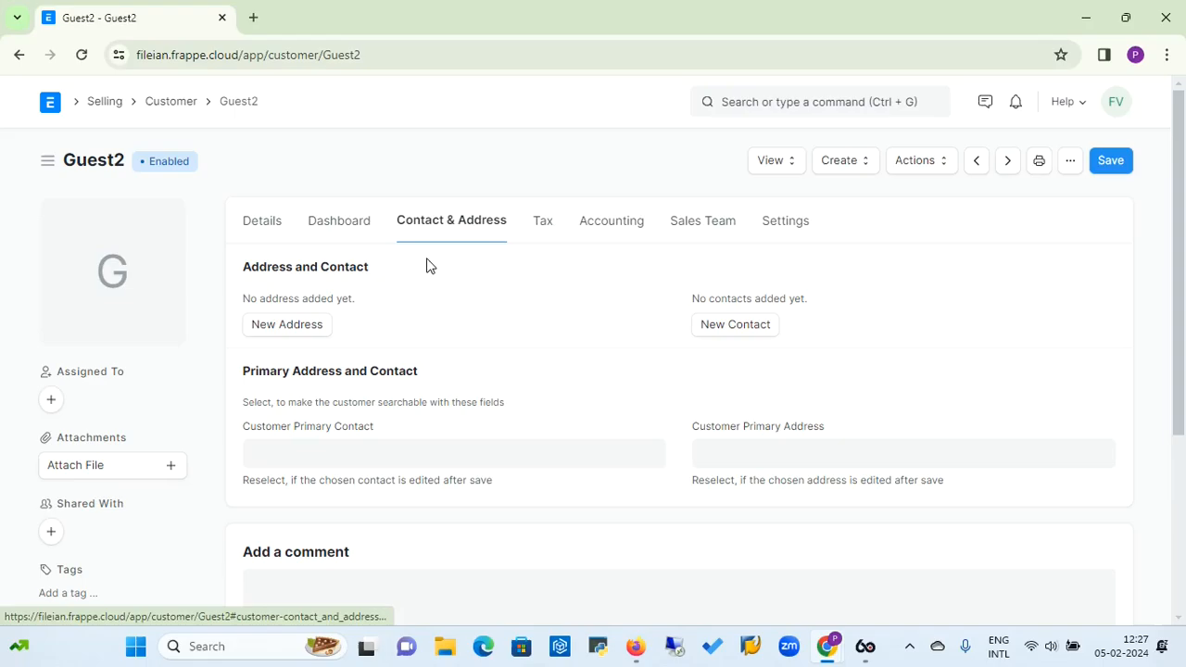
{"action": "left_click", "coordinate": [289, 332]}
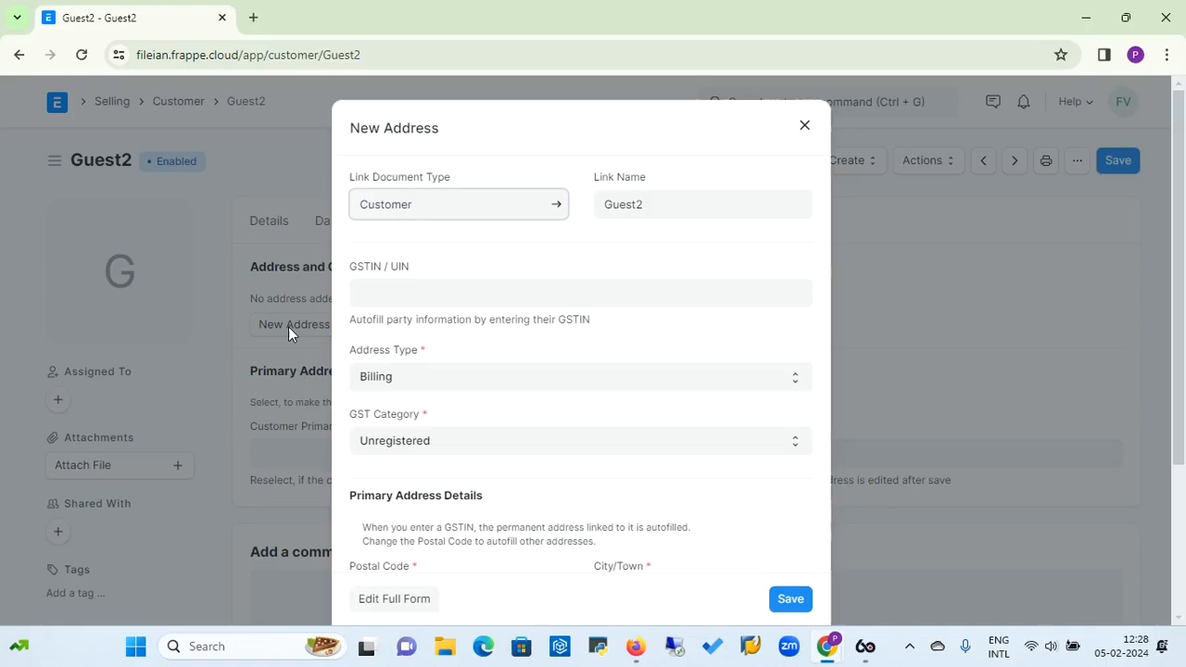
{"action": "left_click", "coordinate": [383, 600]}
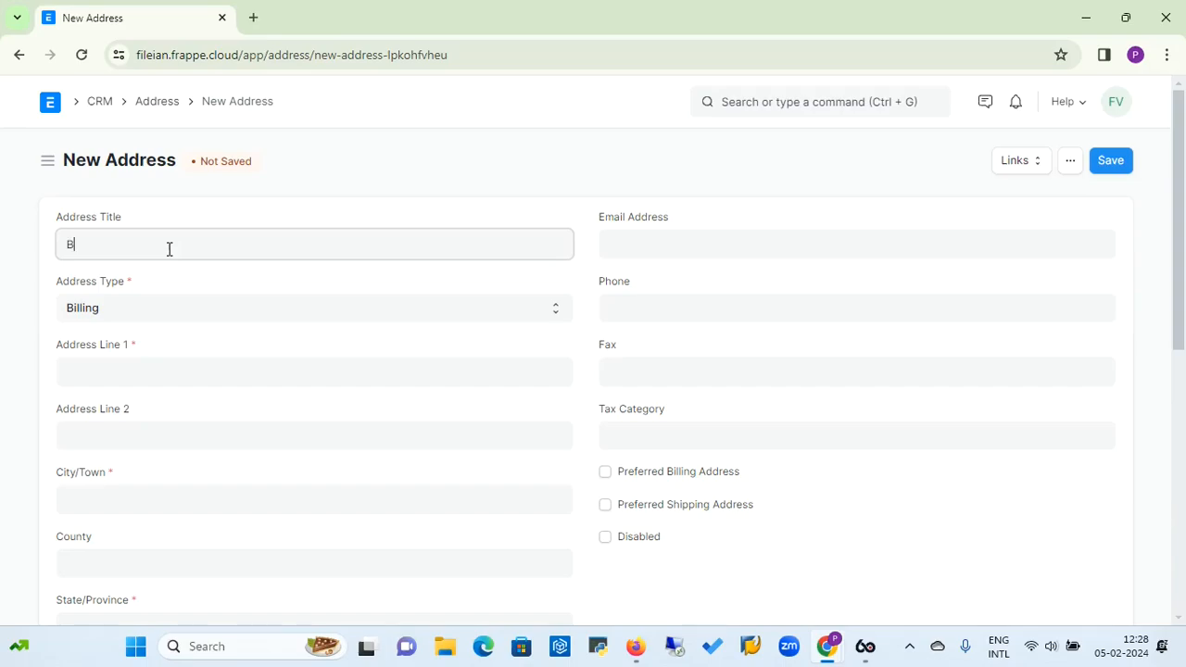
{"action": "type", "text": "Billing Address"}
Fill in the billing address's first address line, city and county, leaving the second address line empty
{"action": "left_click", "coordinate": [130, 375]}
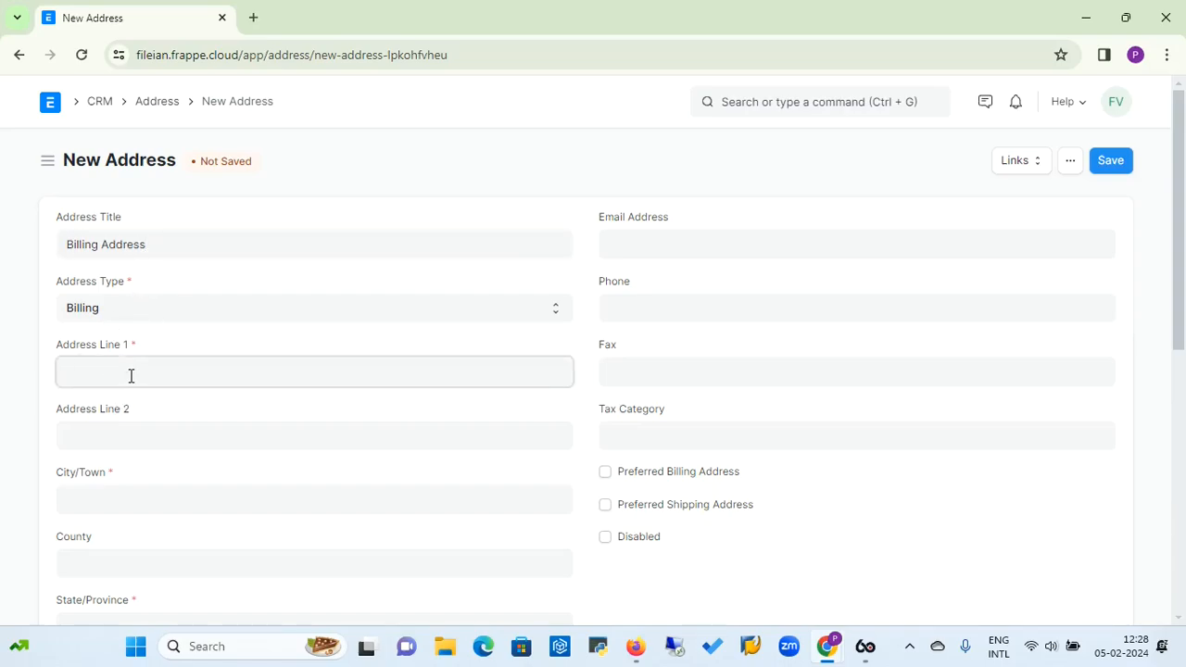
{"action": "type", "text": "Pune"}
{"action": "left_click", "coordinate": [106, 441]}
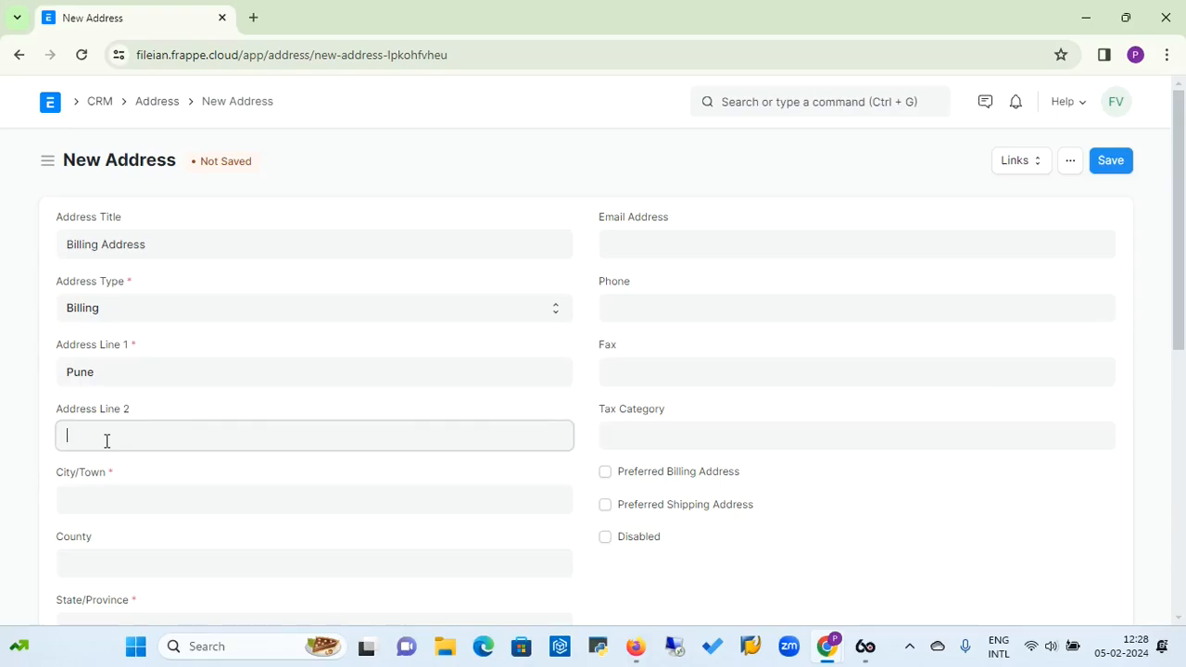
{"action": "left_click", "coordinate": [98, 504]}
{"action": "type", "text": "Pune"}
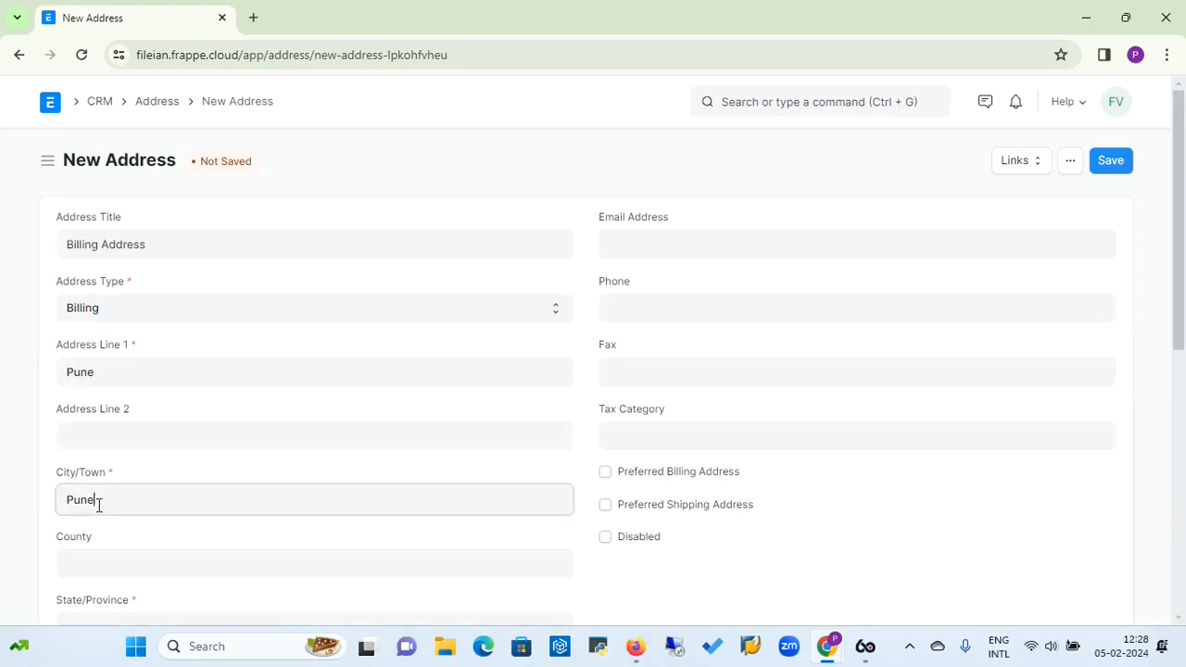
{"action": "left_click", "coordinate": [119, 562]}
{"action": "type", "text": "Indoia"}
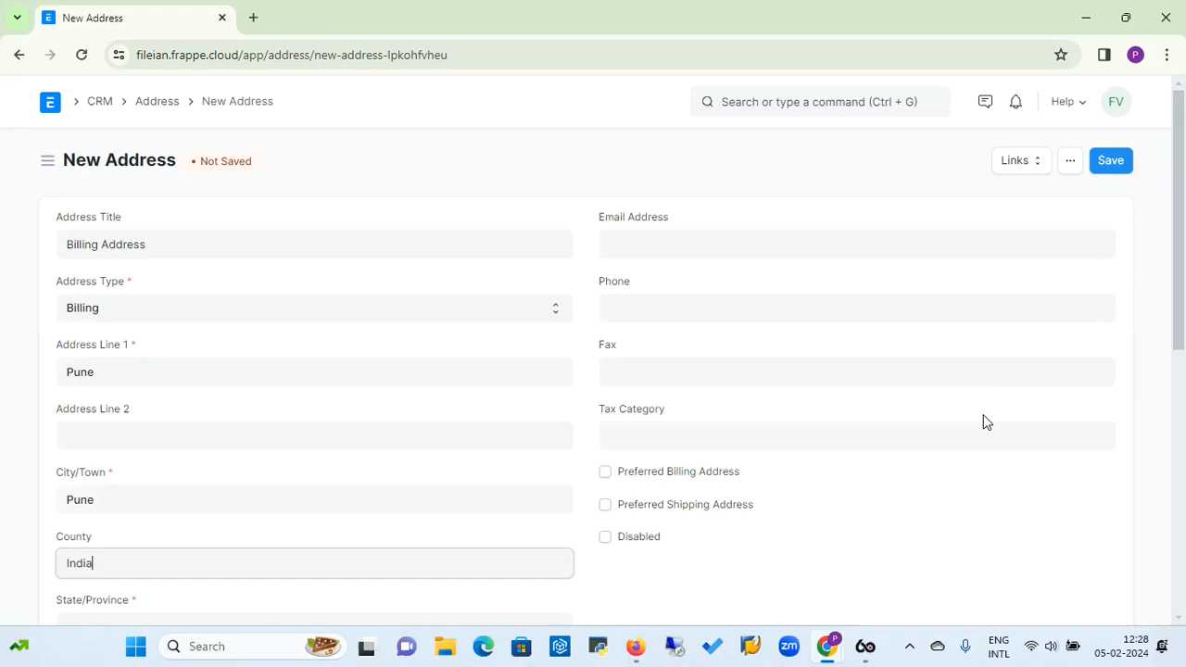
Choose the billing address's state and enter its postal code
{"action": "scroll", "coordinate": [1183, 201], "scroll_direction": "down", "scroll_amount": 1}
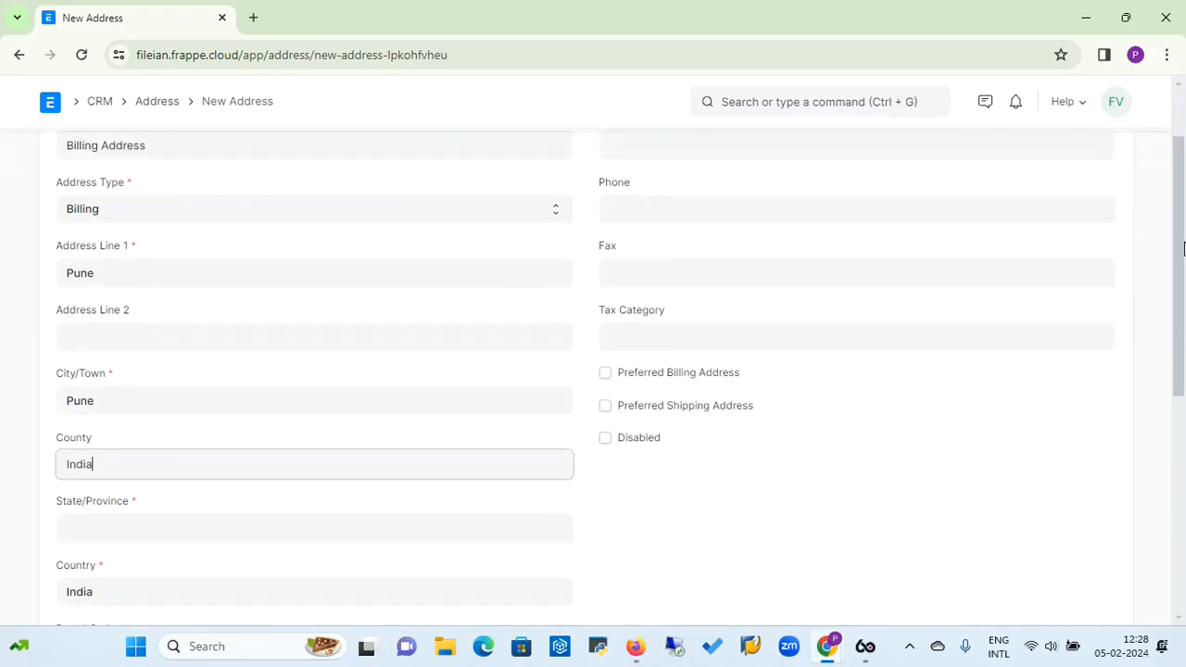
{"action": "left_click", "coordinate": [449, 523]}
{"action": "type", "text": "Maha"}
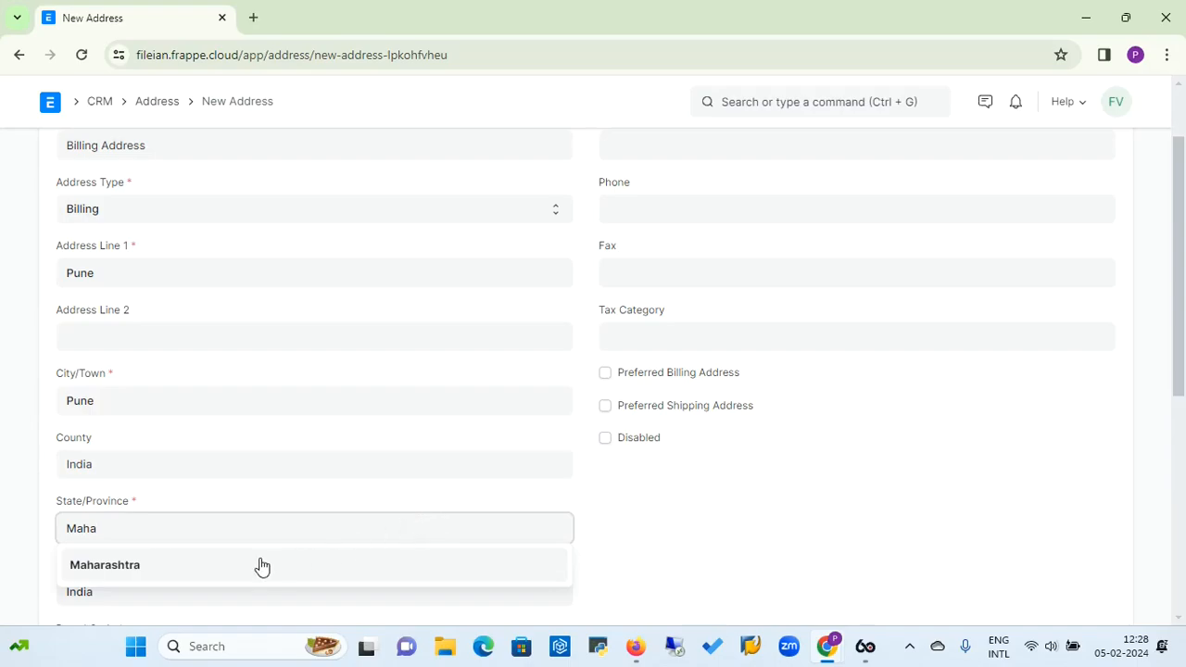
{"action": "left_click", "coordinate": [109, 564]}
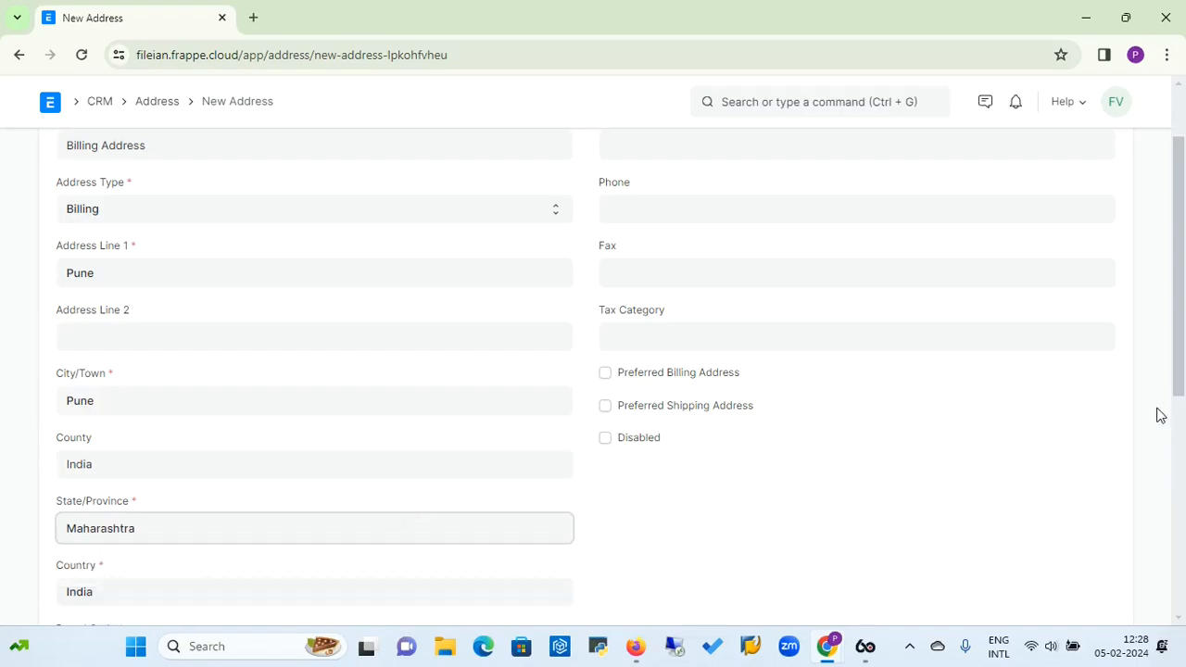
{"action": "left_click_drag", "start_coordinate": [1180, 320], "coordinate": [1182, 454]}
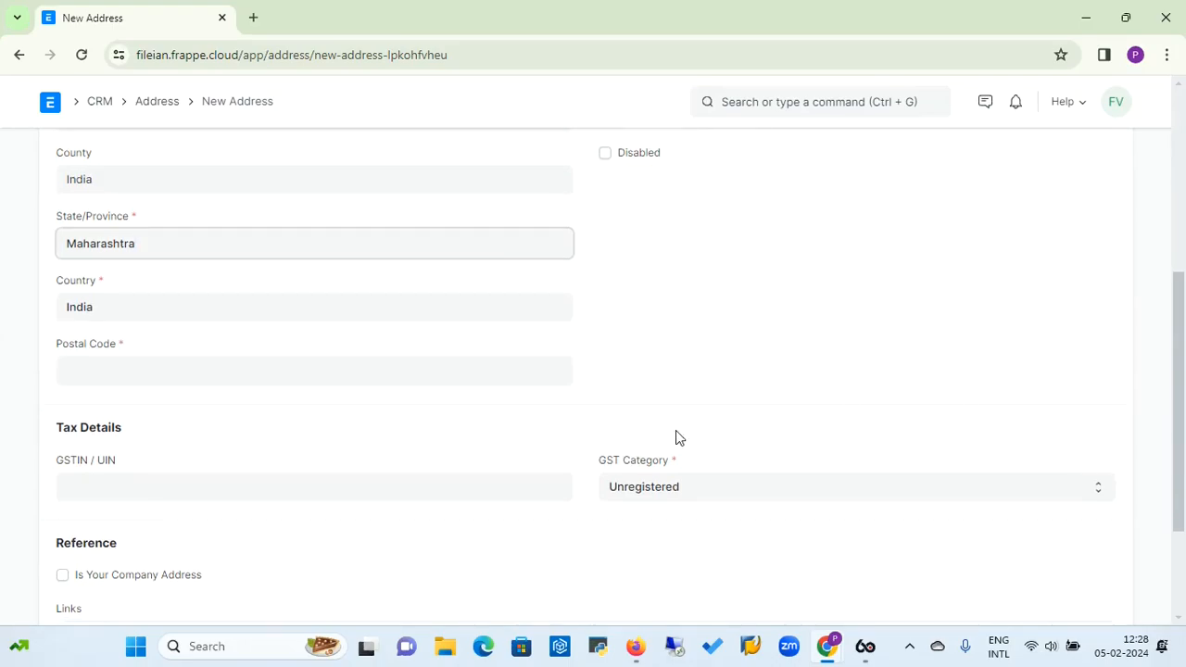
{"action": "left_click", "coordinate": [382, 372]}
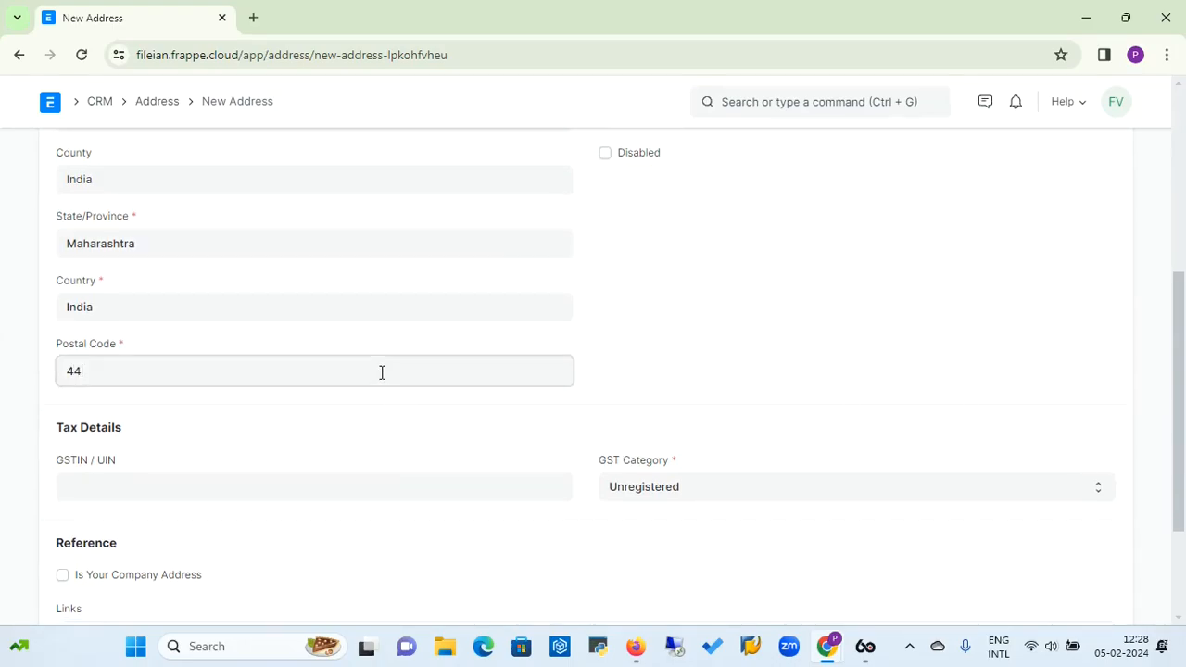
{"action": "type", "text": "4410-"}
Review the tax, reference, email and phone fields of the address, leave them as they are, and save it
{"action": "left_click_drag", "start_coordinate": [1183, 363], "coordinate": [1181, 392]}
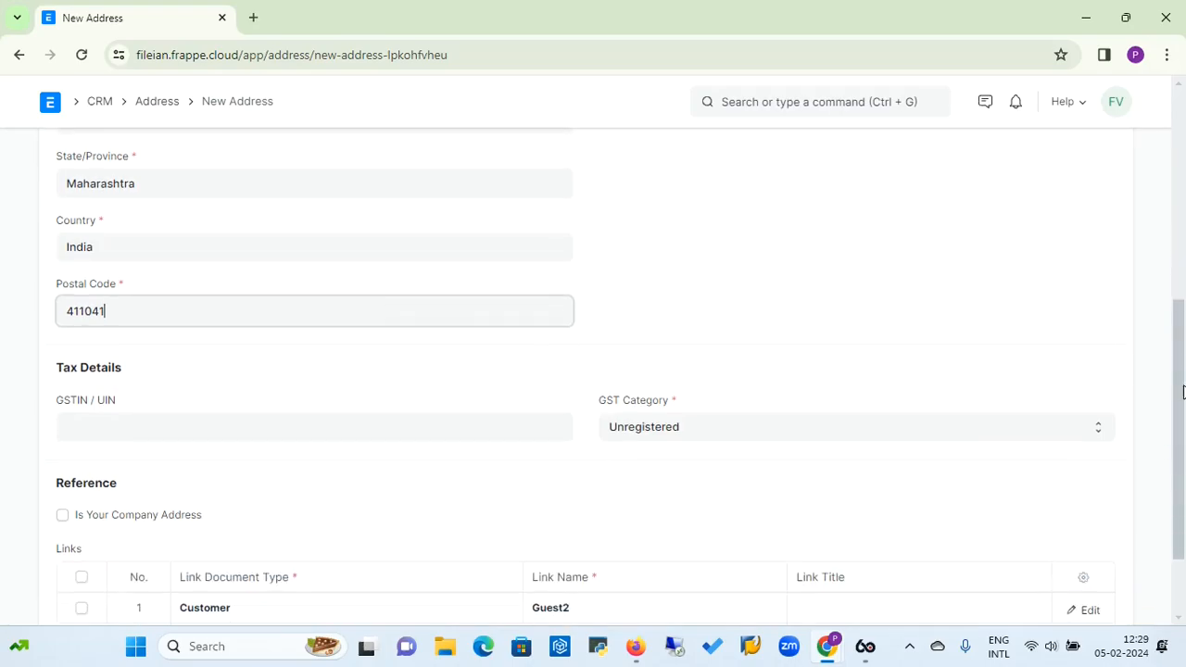
{"action": "left_click_drag", "start_coordinate": [1183, 391], "coordinate": [1182, 111]}
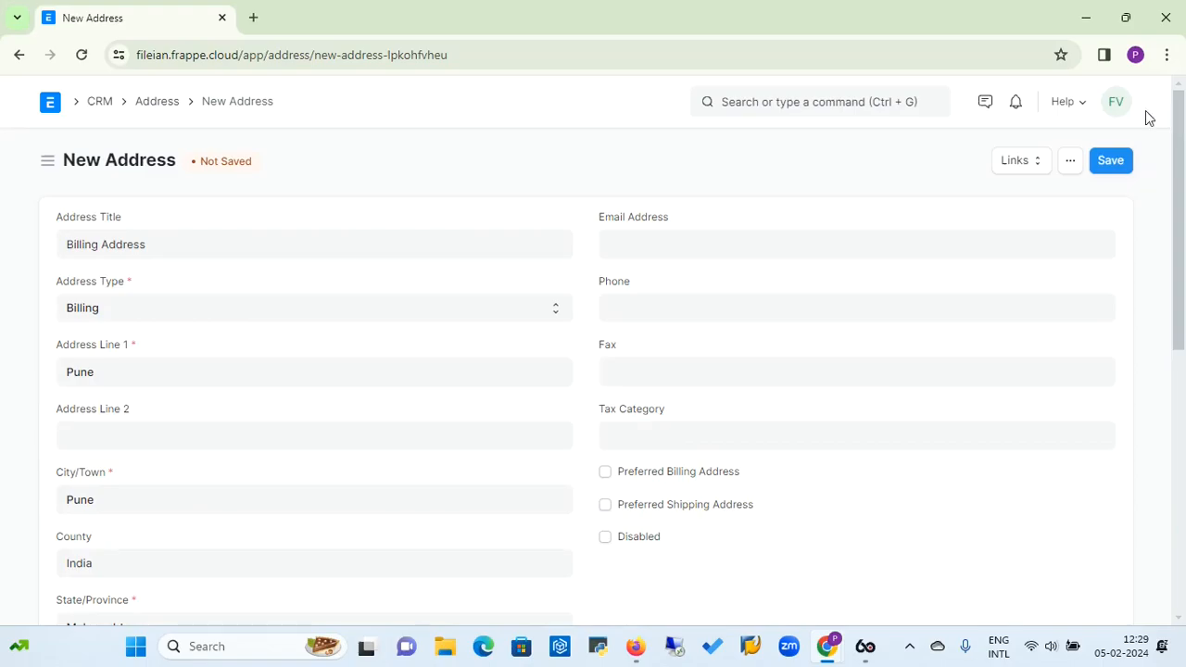
{"action": "left_click", "coordinate": [693, 246]}
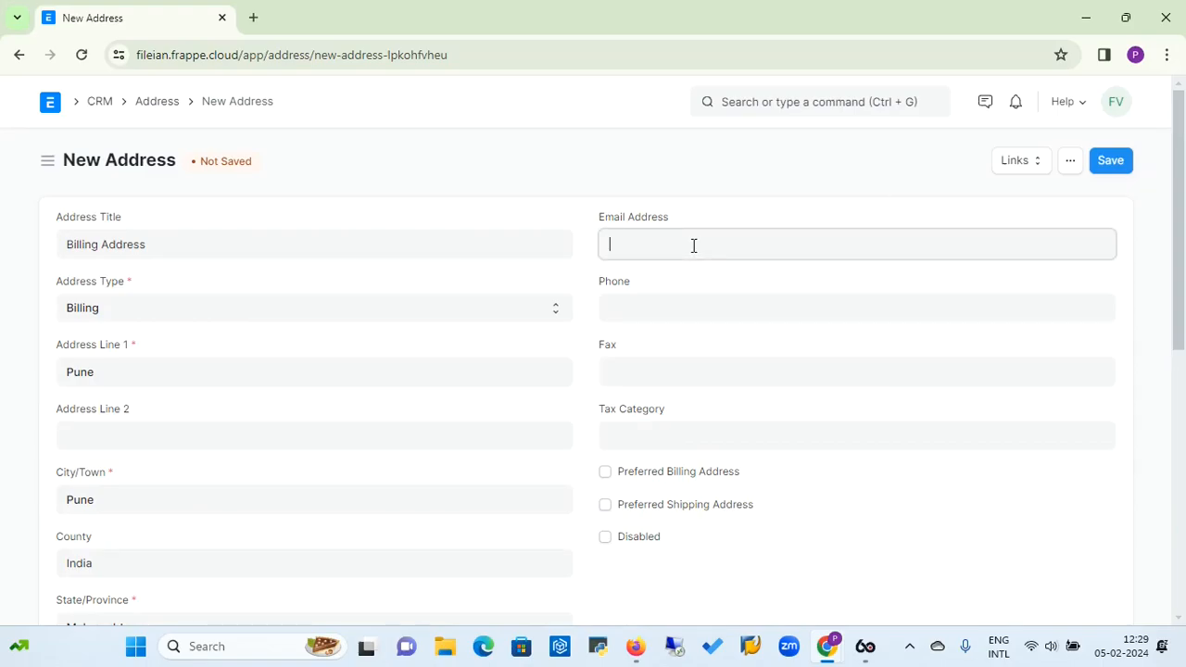
{"action": "left_click", "coordinate": [662, 307]}
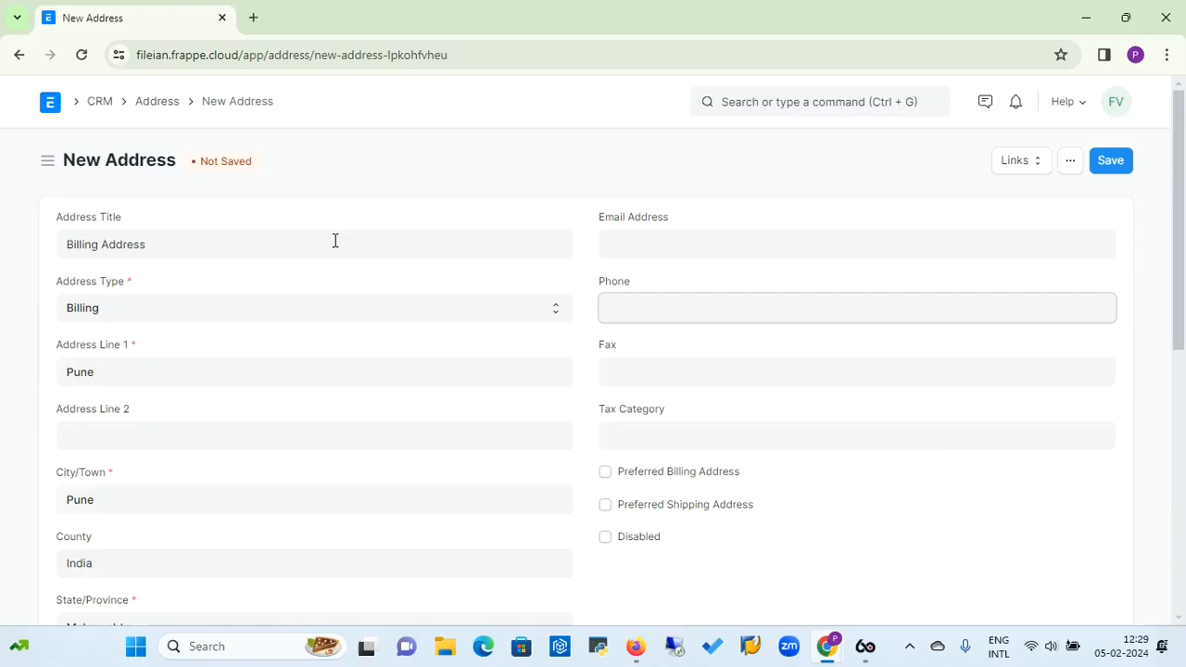
{"action": "left_click", "coordinate": [1111, 160]}
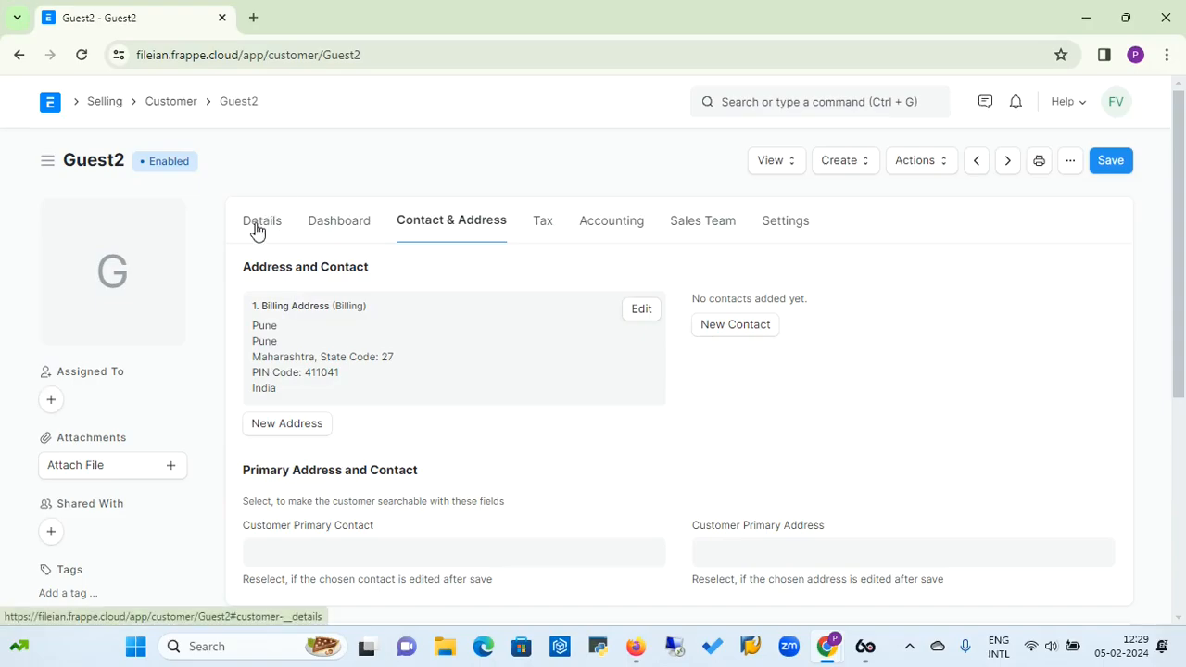
Create a new quotation from the Selling workspace's quotation list and set its customer to Guest2
{"action": "left_click", "coordinate": [104, 102]}
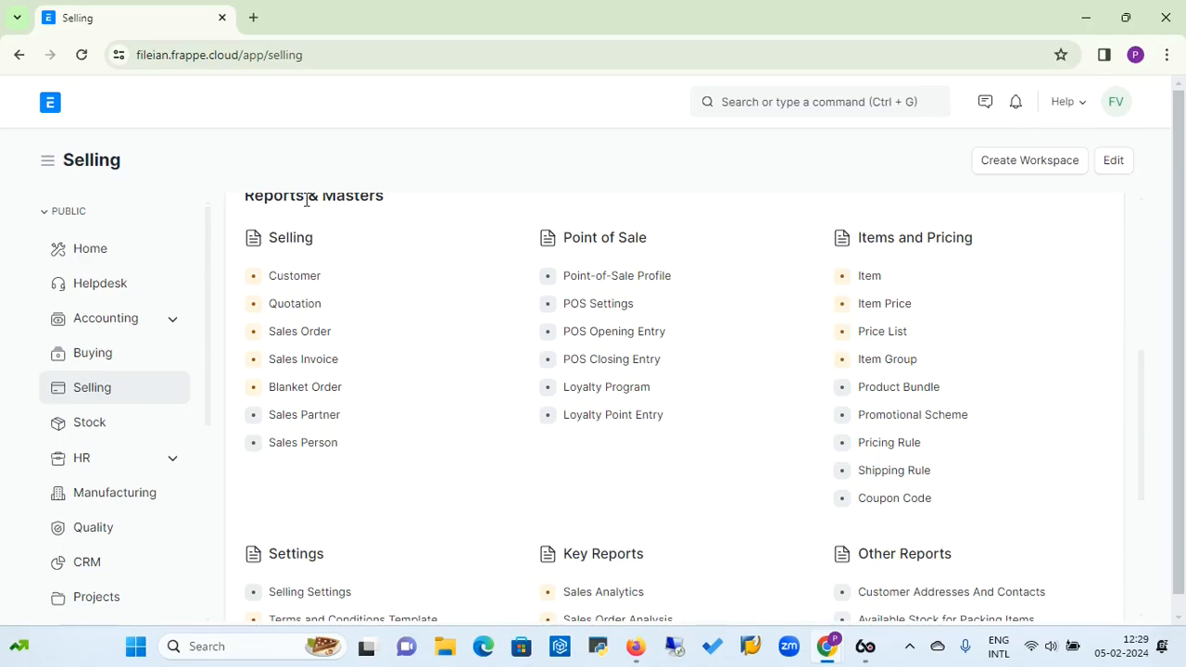
{"action": "left_click", "coordinate": [292, 306]}
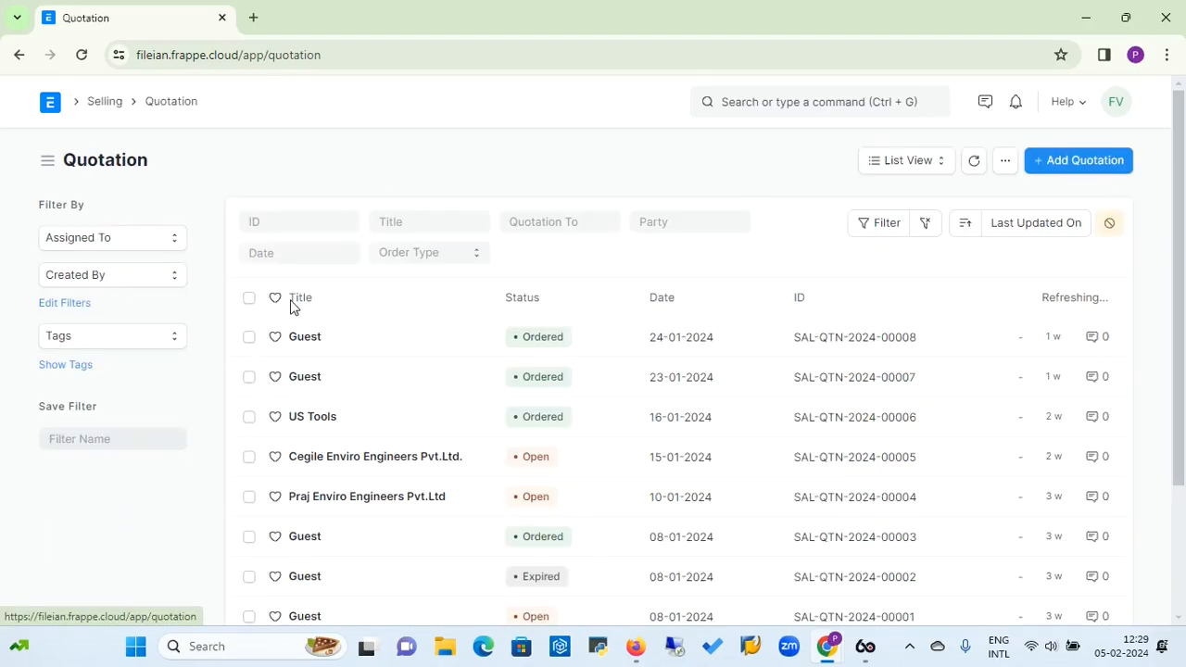
{"action": "left_click", "coordinate": [1086, 168]}
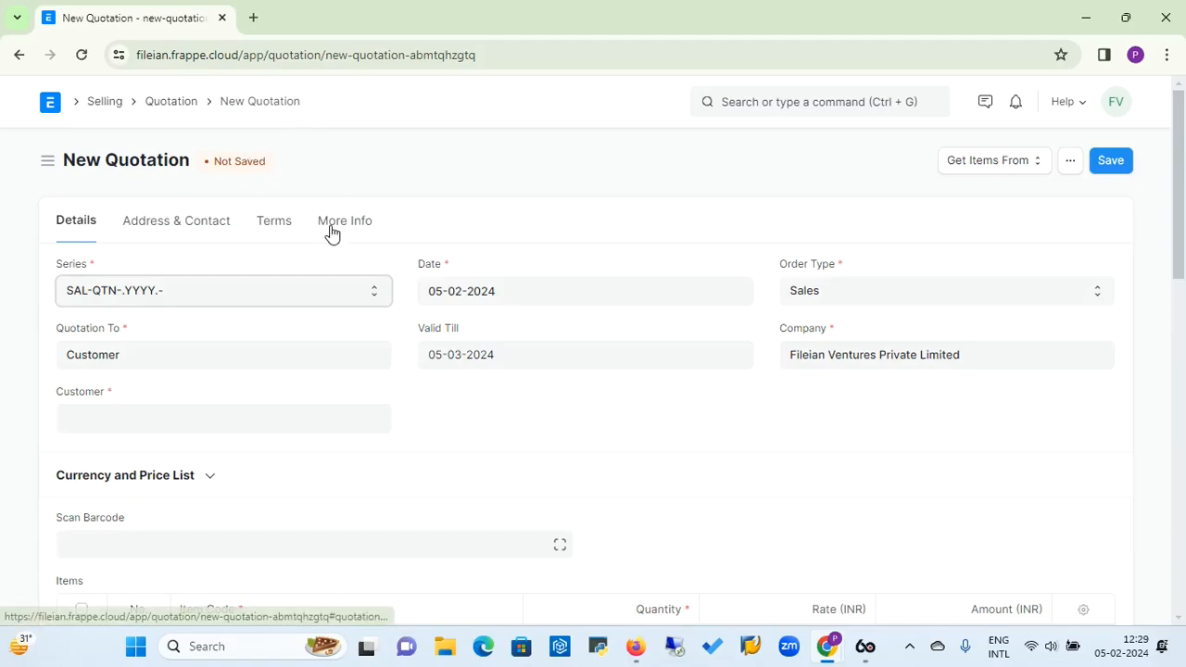
{"action": "left_click", "coordinate": [128, 412]}
{"action": "type", "text": "Gu"}
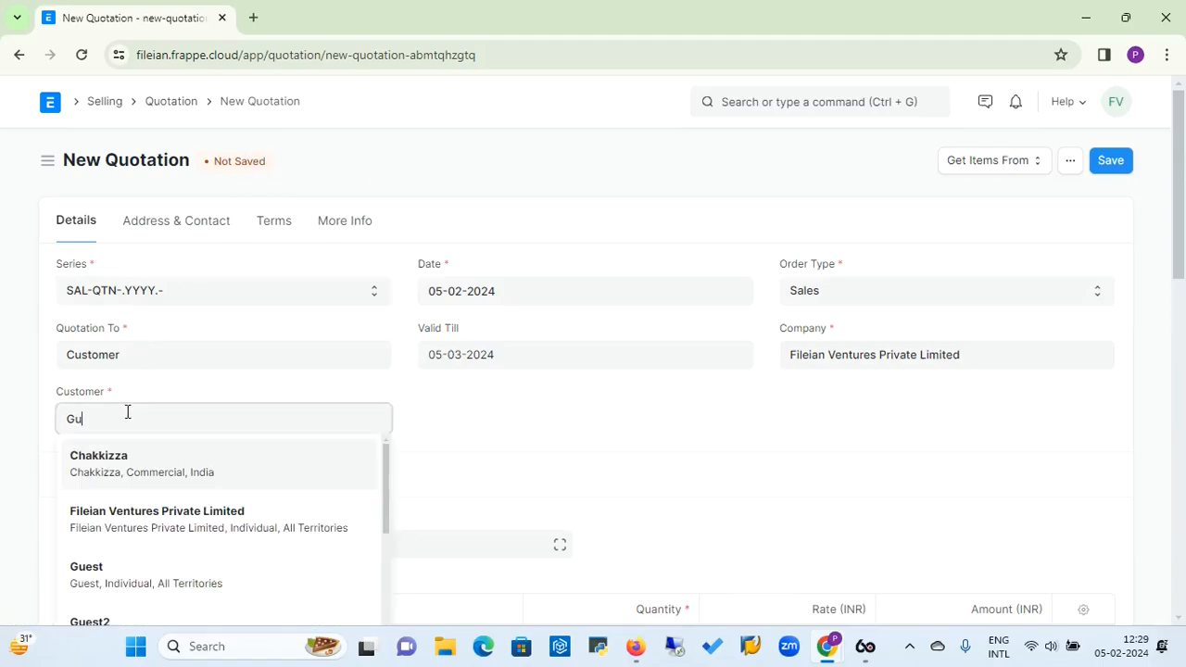
{"action": "left_click", "coordinate": [87, 516]}
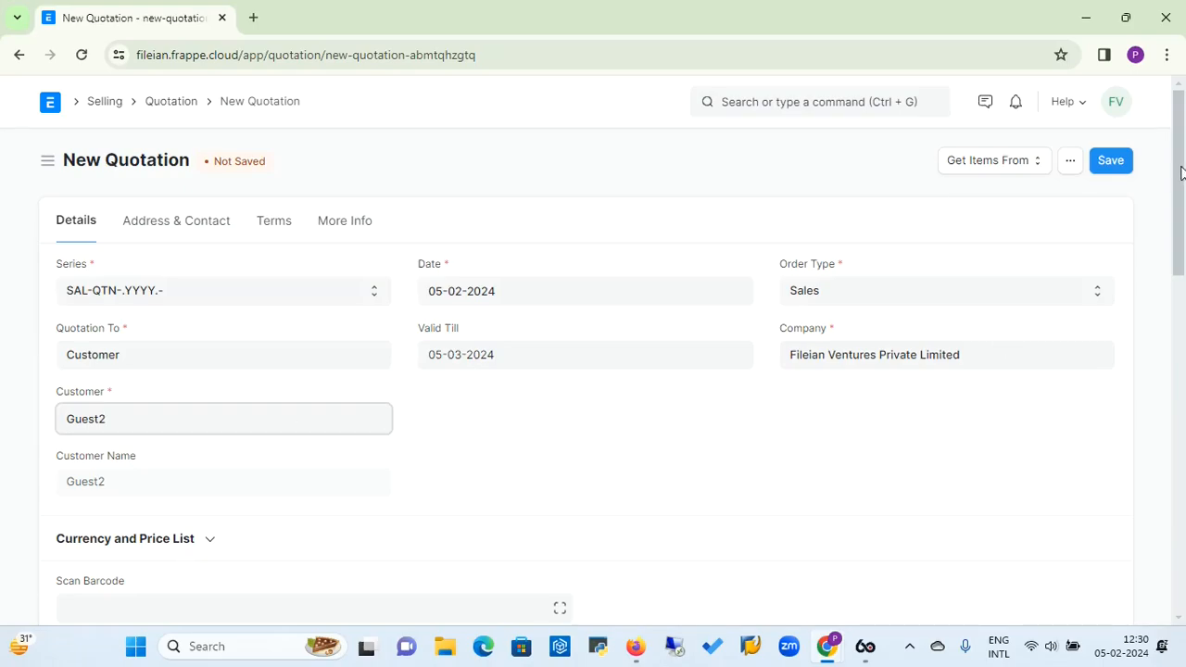
Add item 12345 to the first row of the quotation's items table and check its rate
{"action": "left_click_drag", "start_coordinate": [1182, 174], "coordinate": [1181, 277]}
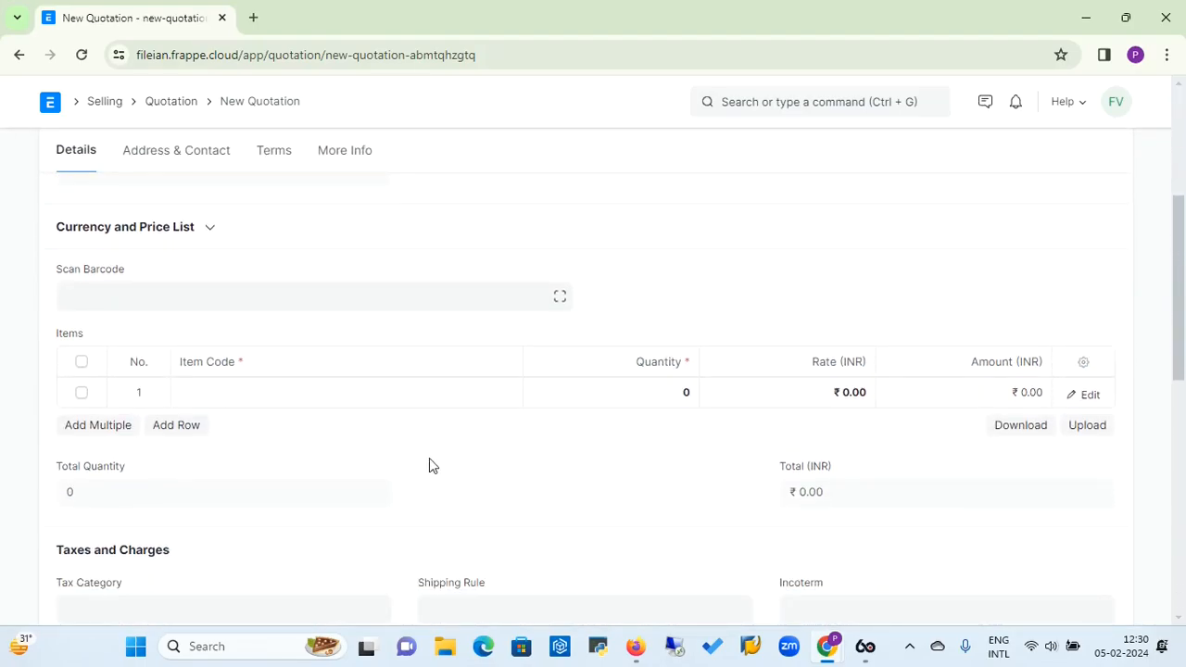
{"action": "left_click", "coordinate": [242, 393]}
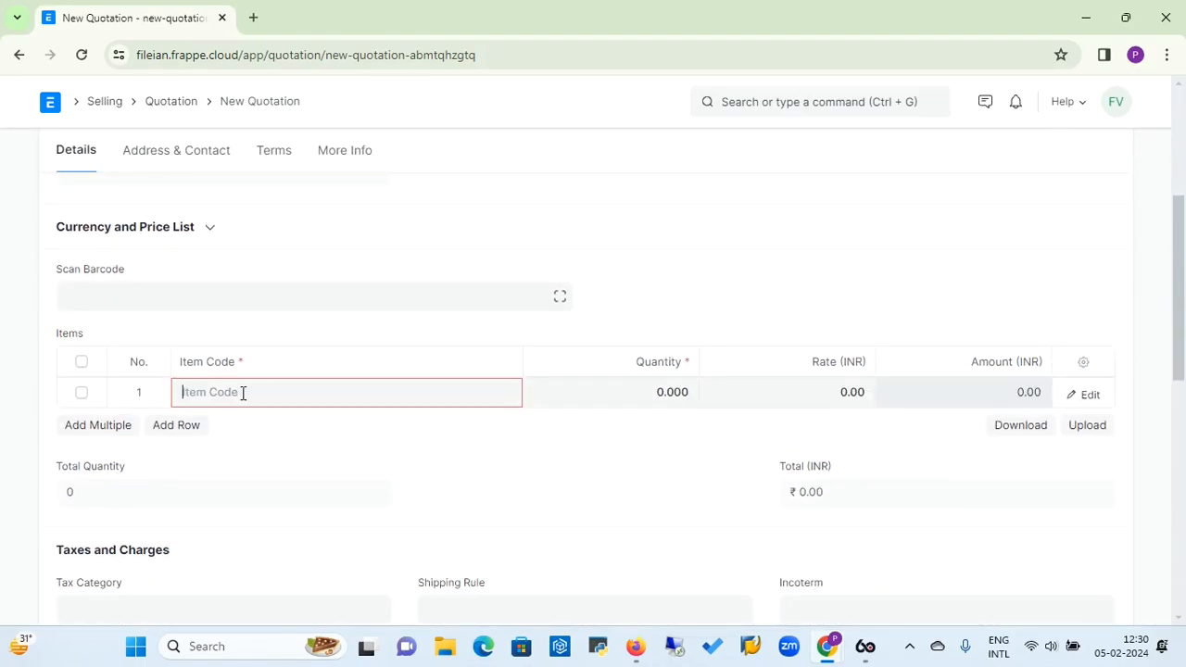
{"action": "type", "text": "12345"}
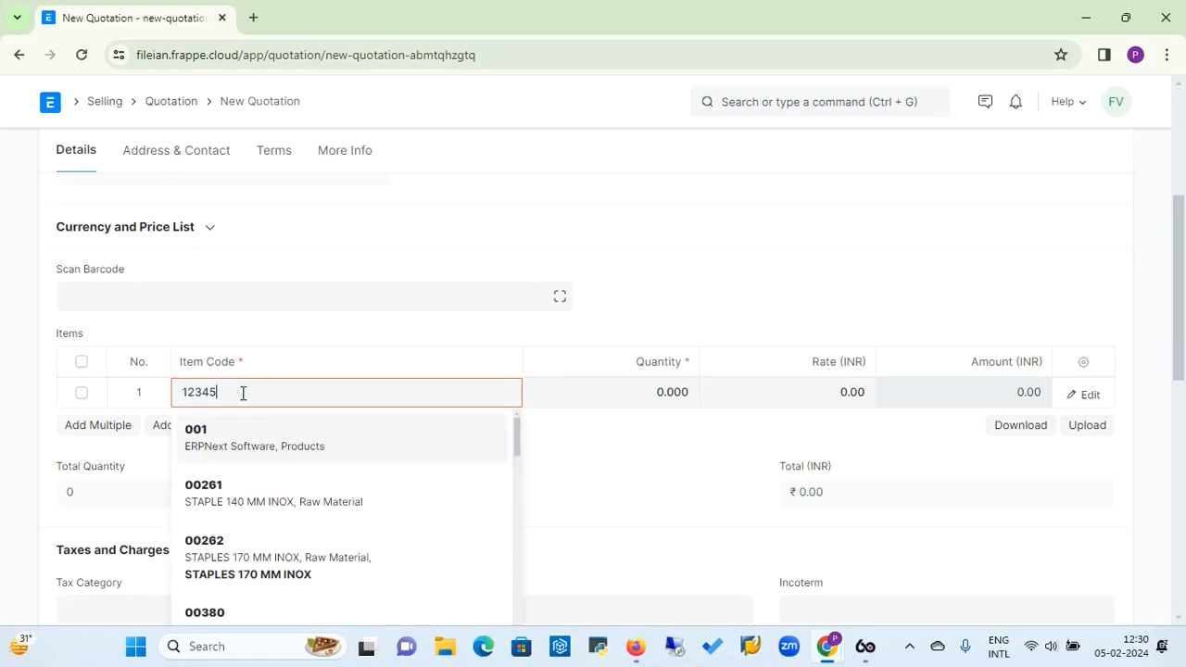
{"action": "left_click", "coordinate": [197, 444]}
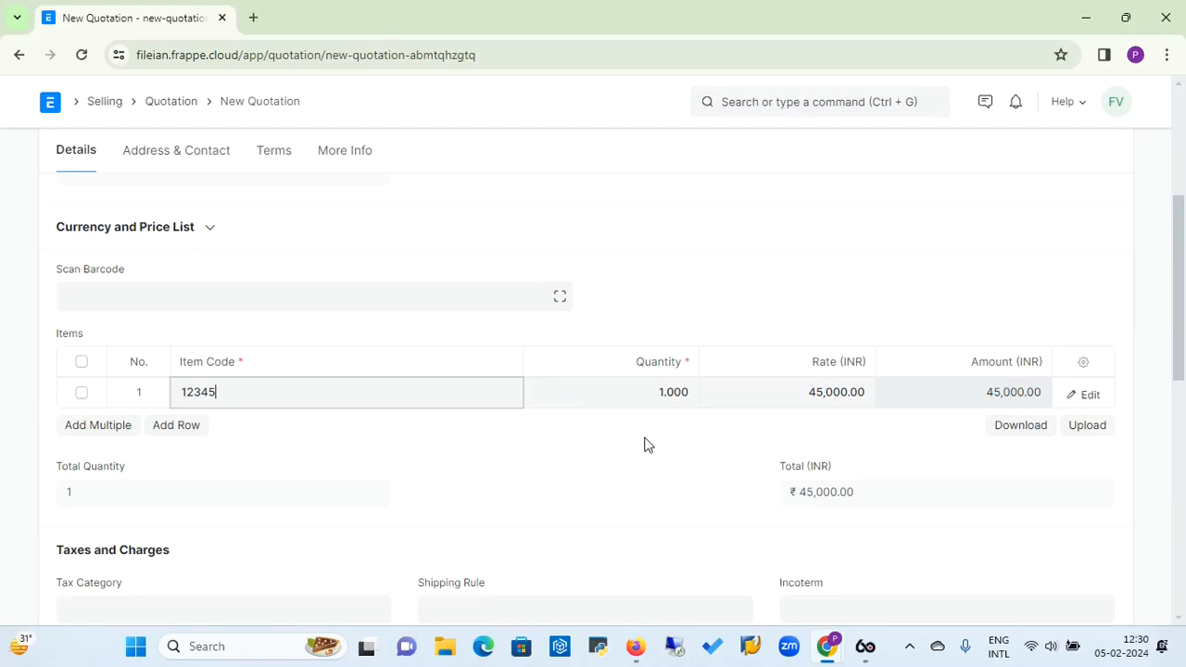
{"action": "left_click", "coordinate": [803, 398]}
{"action": "double_click", "coordinate": [803, 399]}
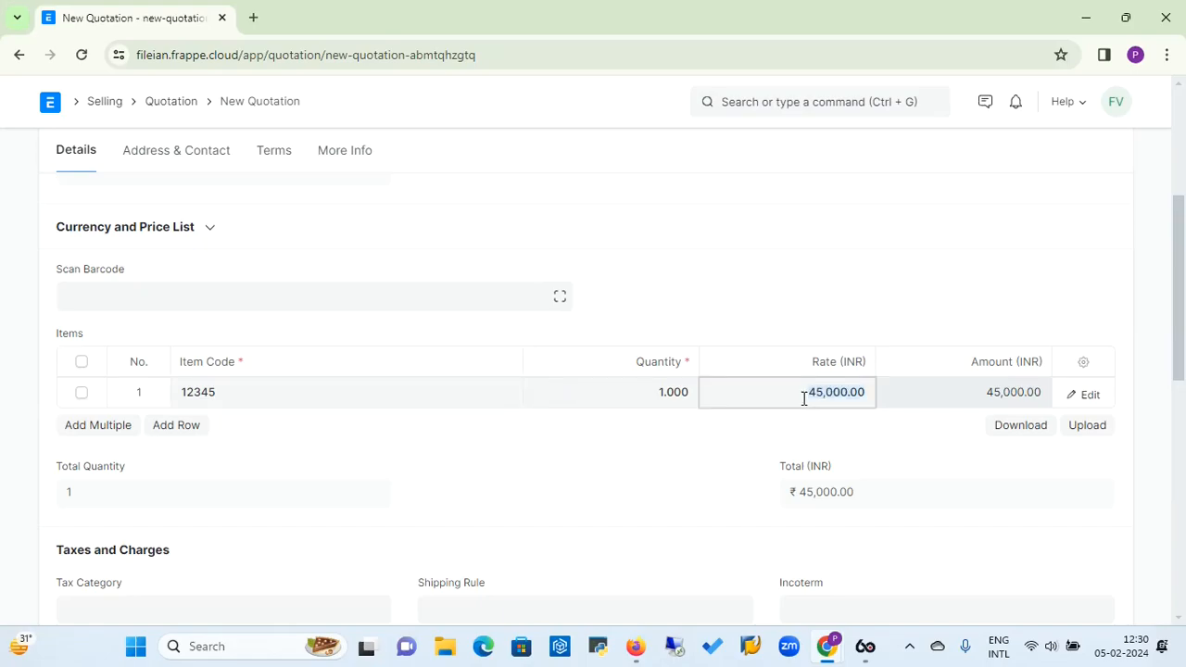
{"action": "left_click", "coordinate": [862, 396]}
{"action": "left_click", "coordinate": [451, 444]}
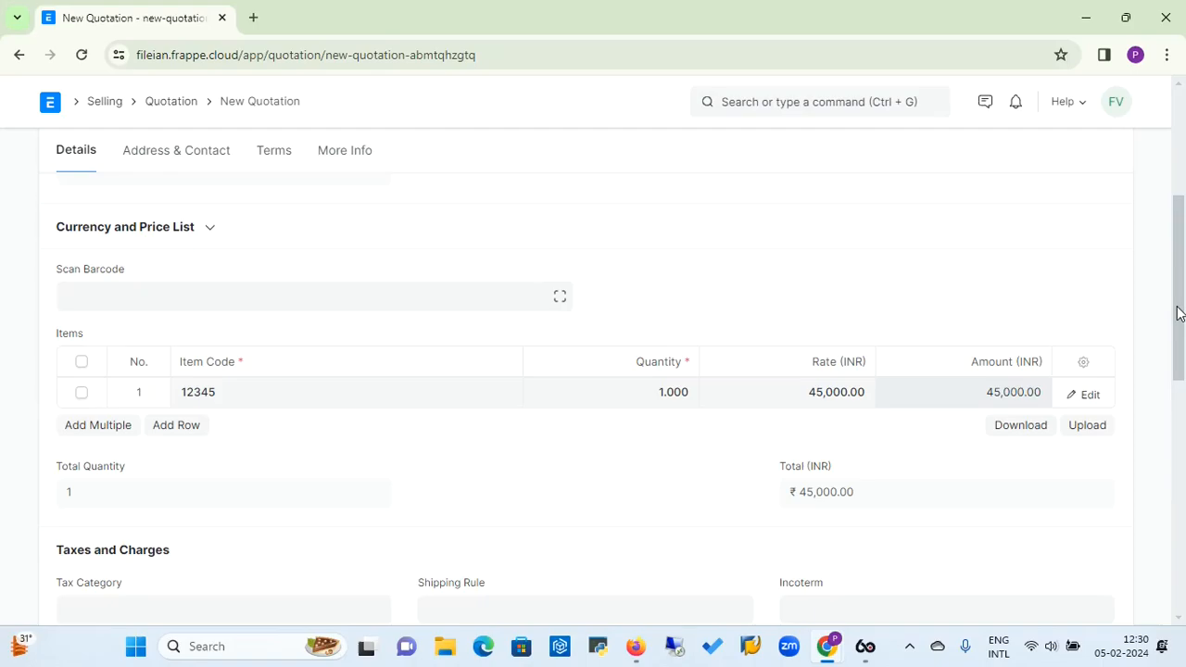
Examine the quotation's payment terms template and payment schedule, and return to its item details
{"action": "left_click_drag", "start_coordinate": [1176, 313], "coordinate": [1183, 222]}
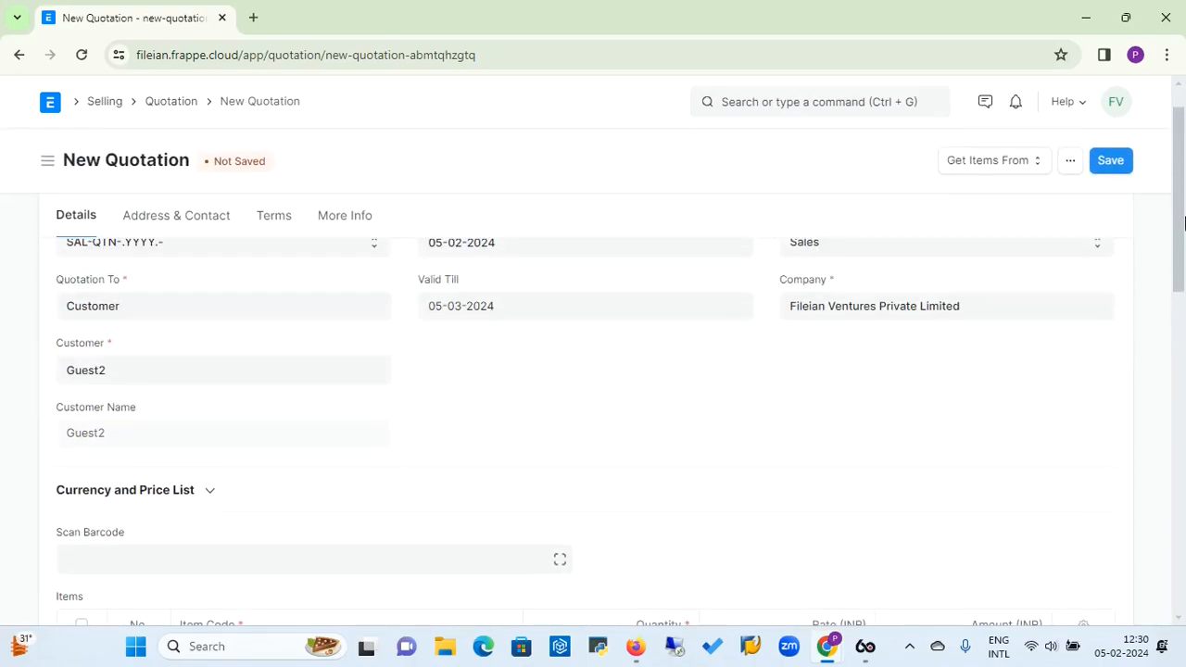
{"action": "left_click", "coordinate": [282, 226]}
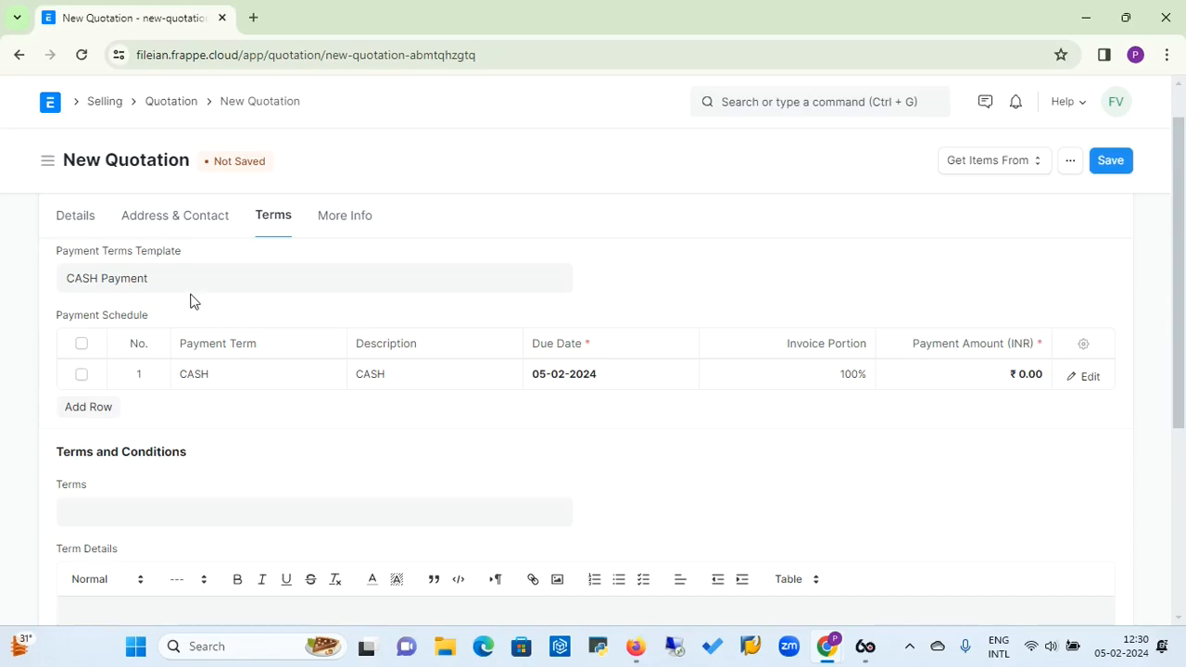
{"action": "left_click", "coordinate": [82, 375]}
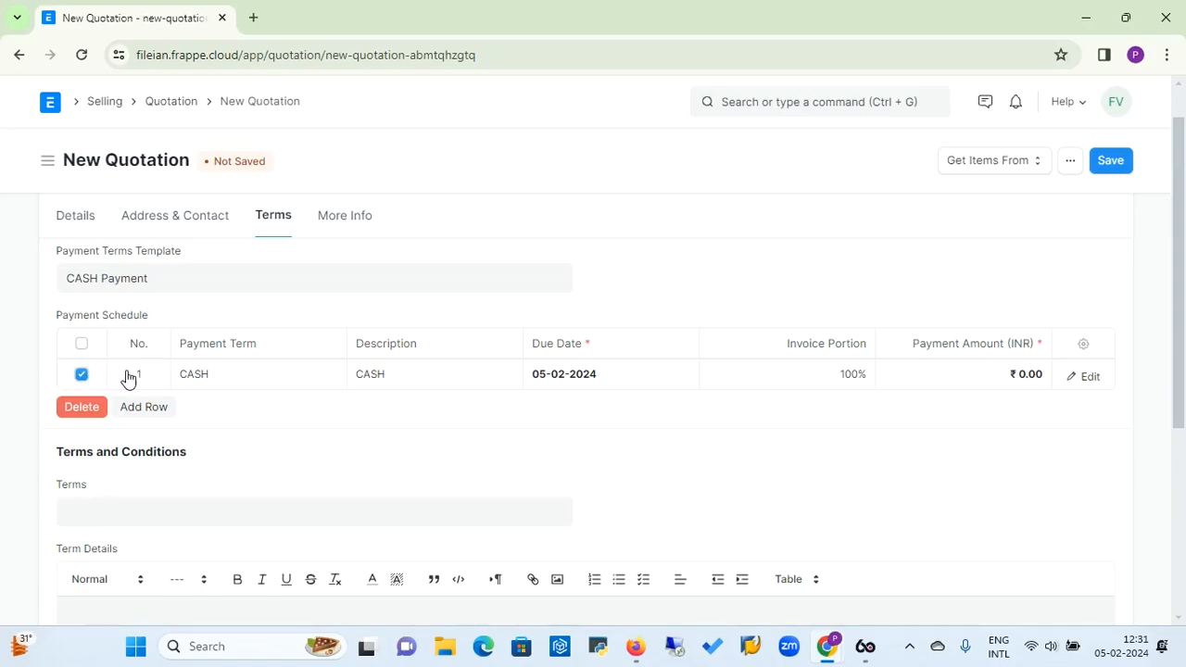
{"action": "left_click", "coordinate": [82, 376]}
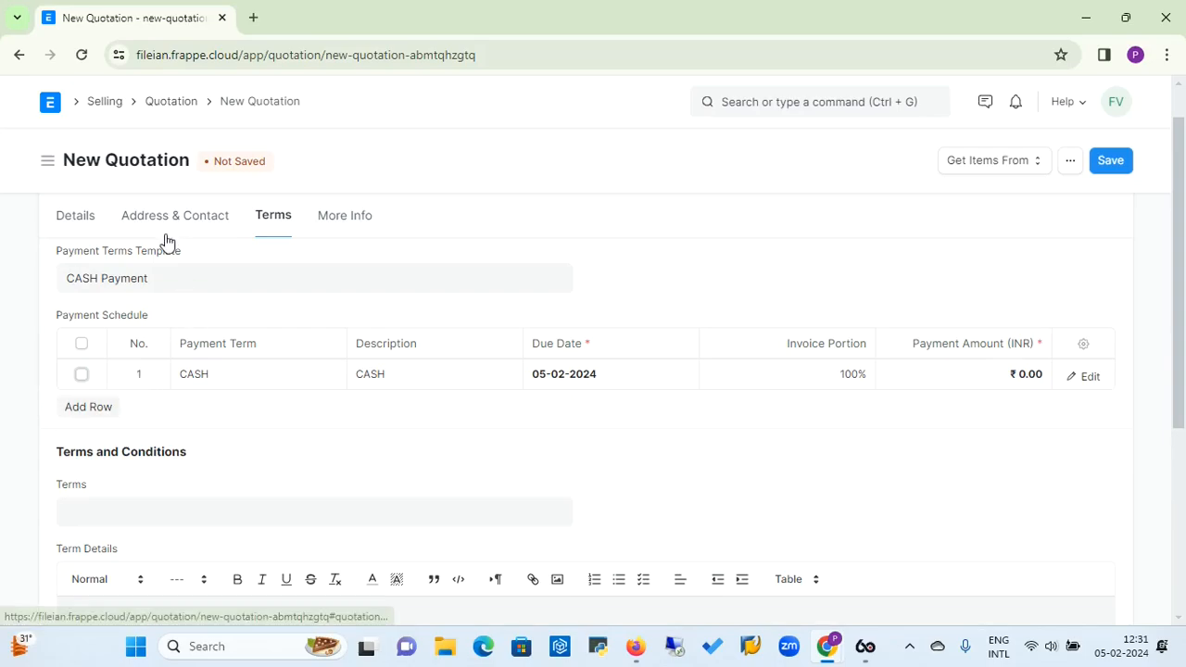
{"action": "left_click", "coordinate": [77, 219]}
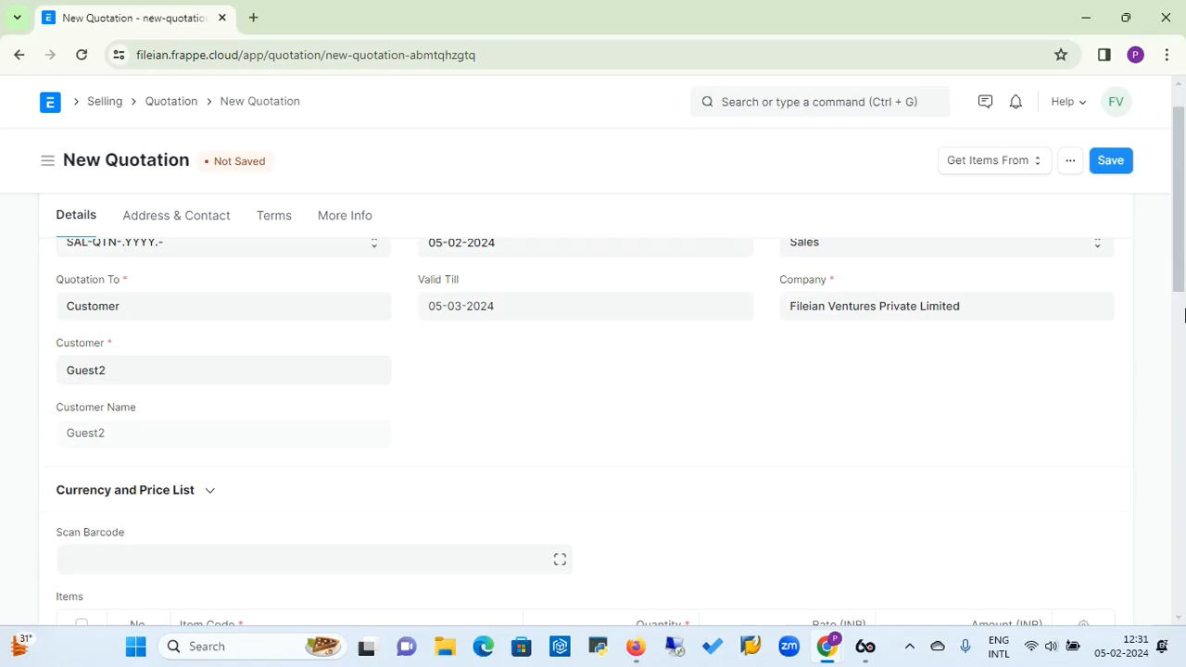
{"action": "scroll", "coordinate": [1178, 271], "scroll_direction": "down", "scroll_amount": 3}
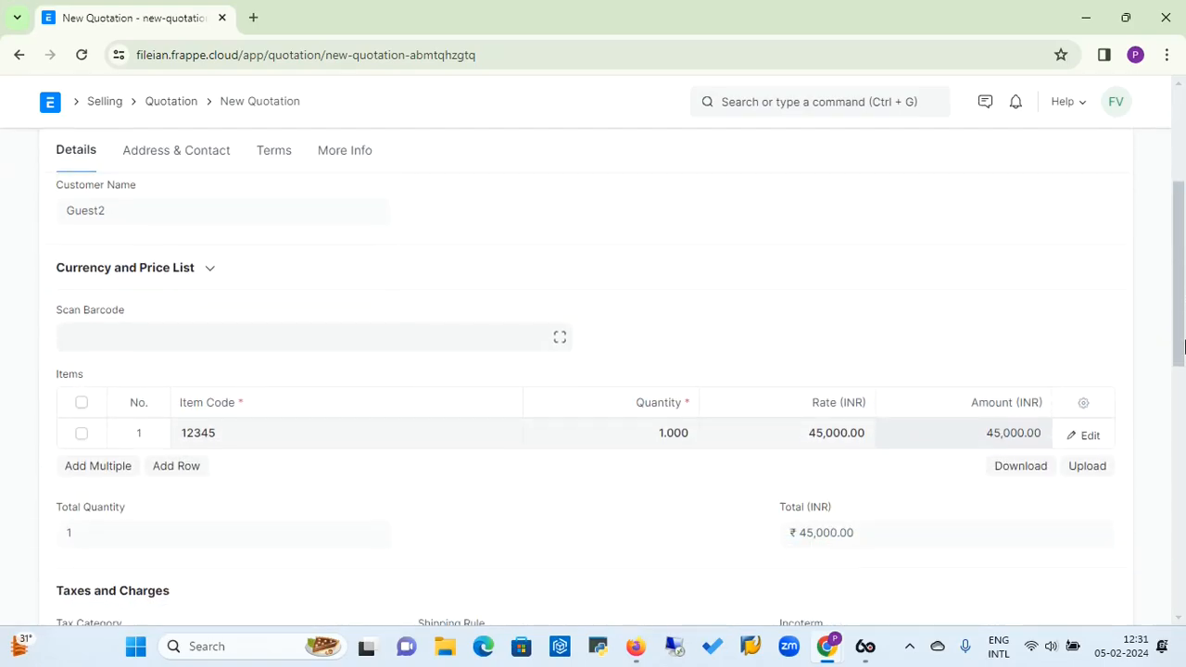
Save the Guest2 quotation and submit it permanently
{"action": "left_click_drag", "start_coordinate": [1182, 321], "coordinate": [1182, 194]}
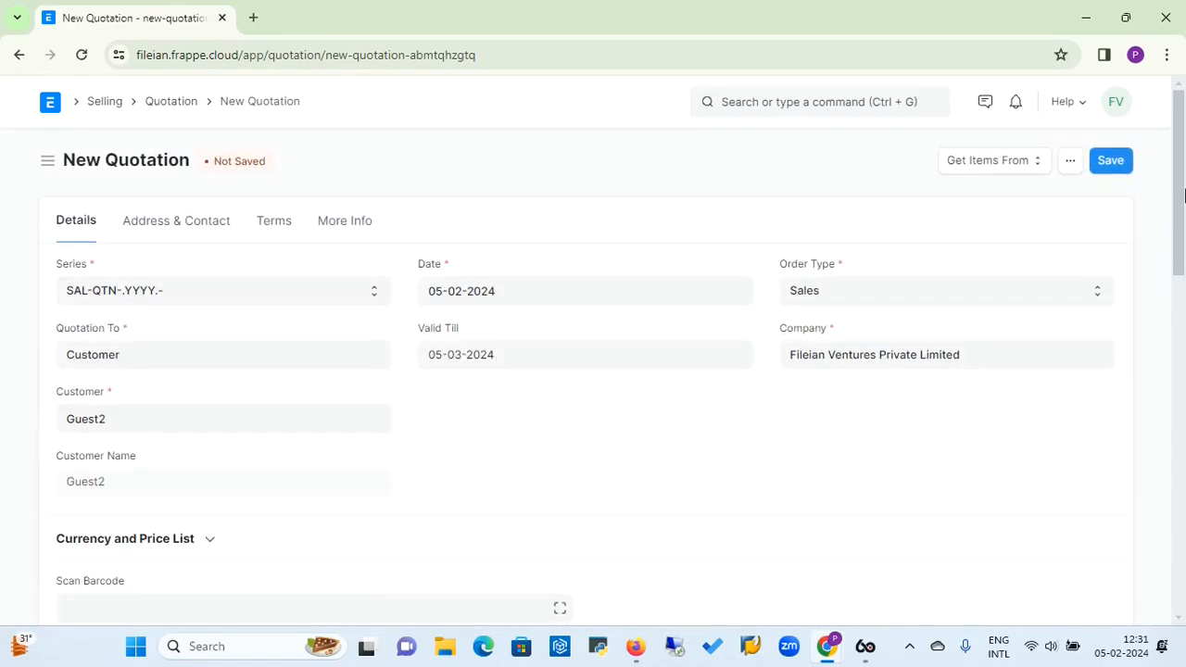
{"action": "left_click", "coordinate": [1111, 161]}
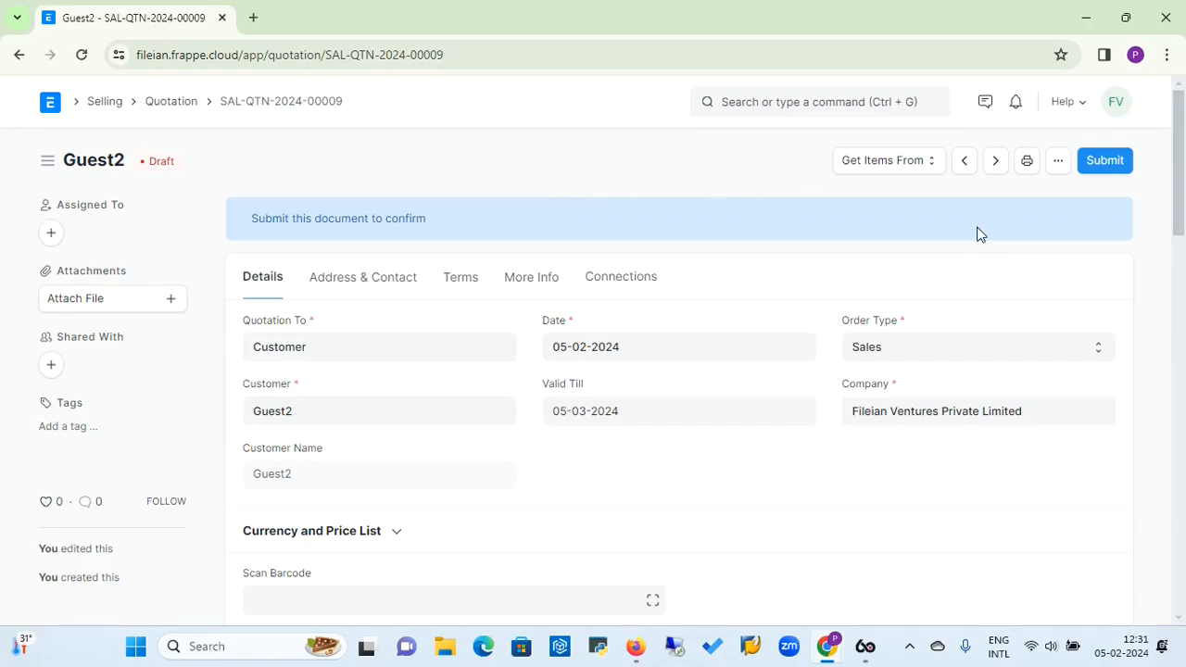
{"action": "left_click", "coordinate": [1110, 165]}
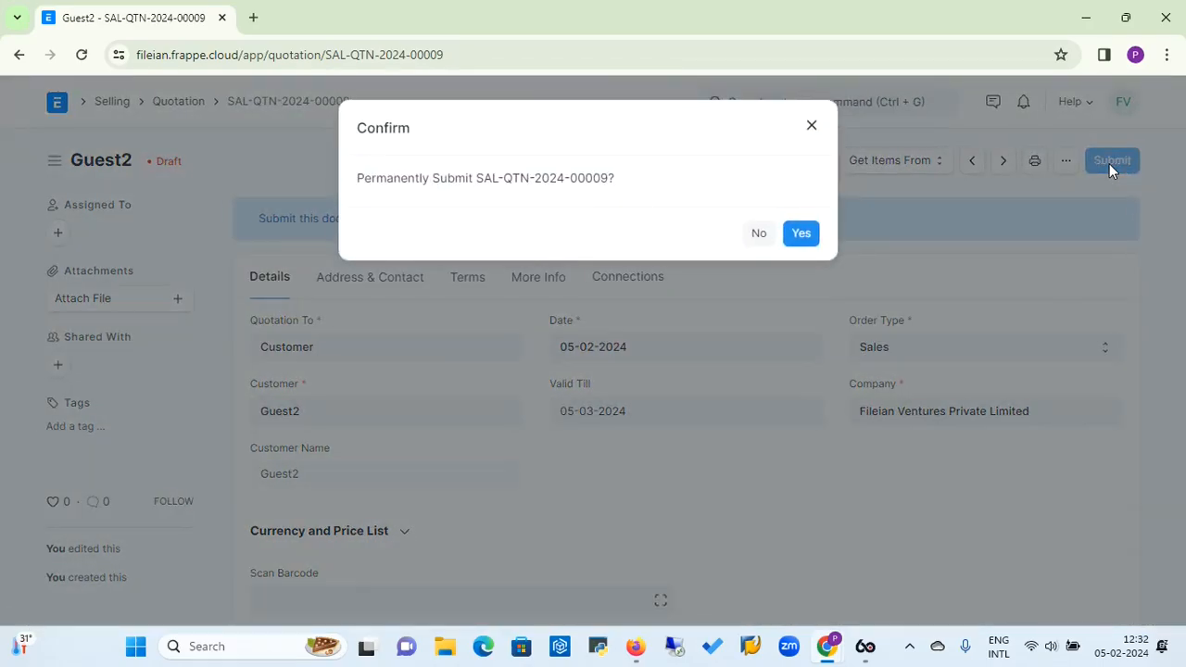
{"action": "left_click", "coordinate": [797, 237]}
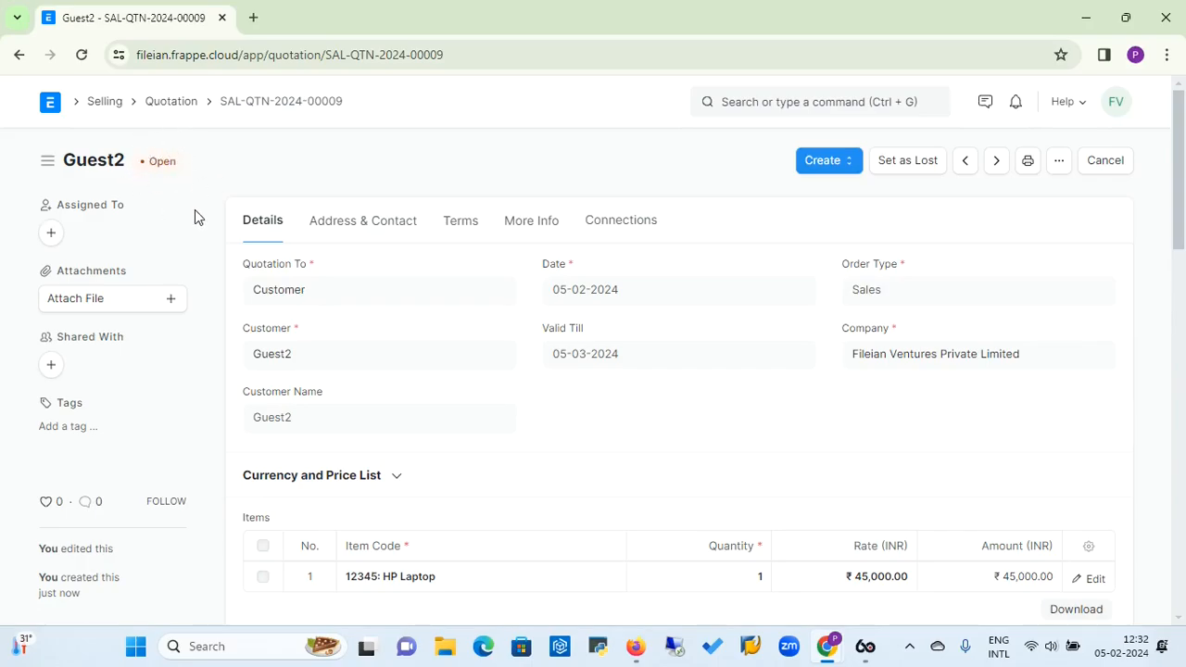
Review the quotation's creation options, print preview and print options, and reopen the Guest2 quotation from the quotation list
{"action": "left_click", "coordinate": [827, 160]}
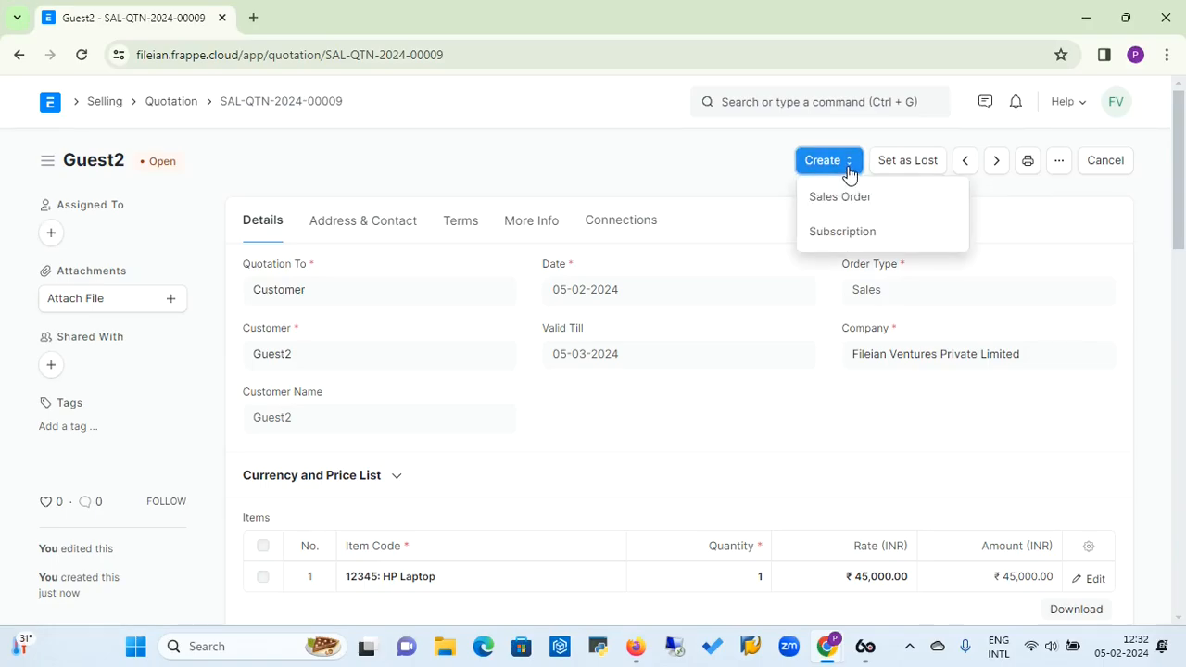
{"action": "left_click", "coordinate": [739, 188]}
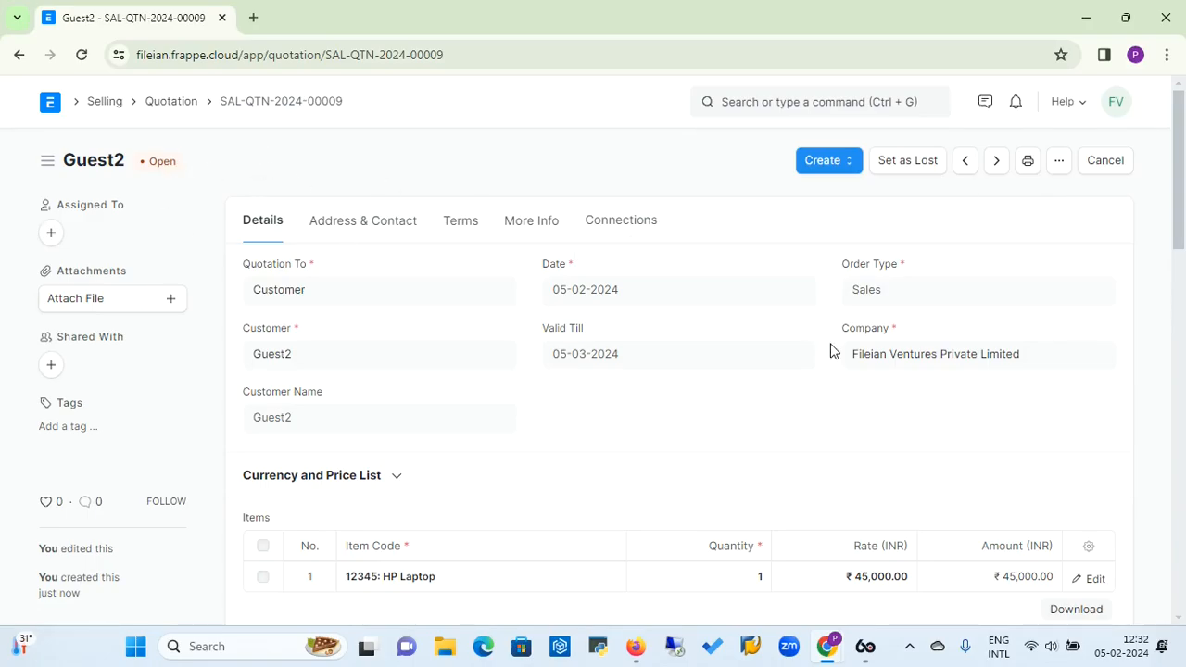
{"action": "left_click", "coordinate": [1028, 162]}
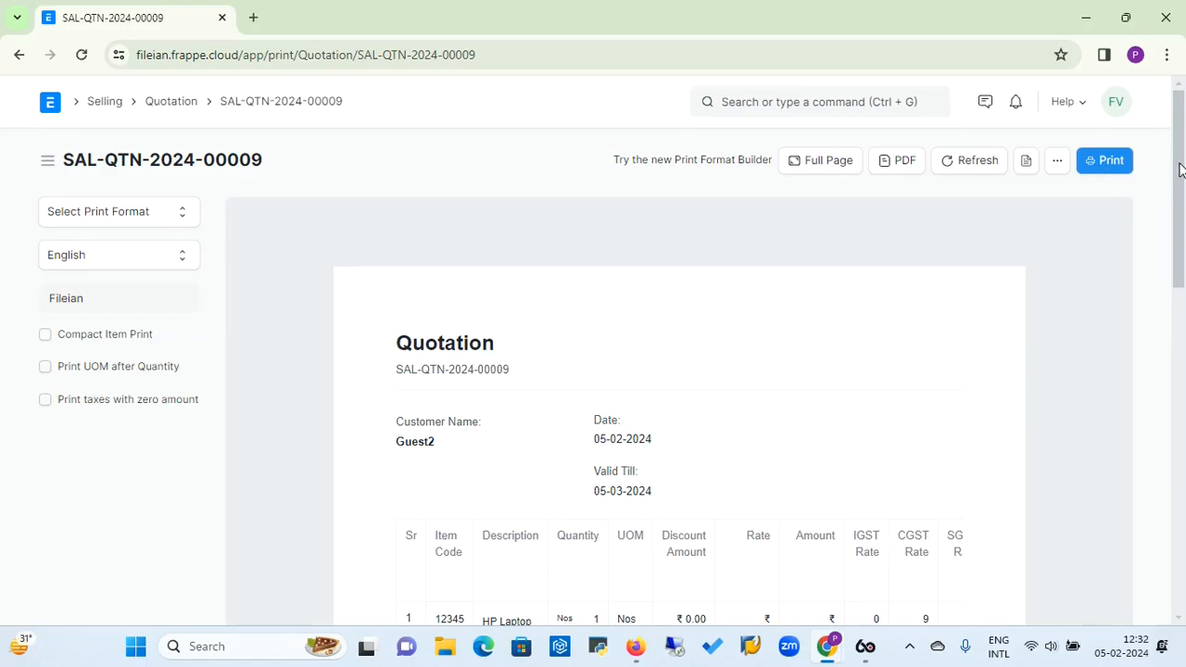
{"action": "left_click", "coordinate": [1057, 164]}
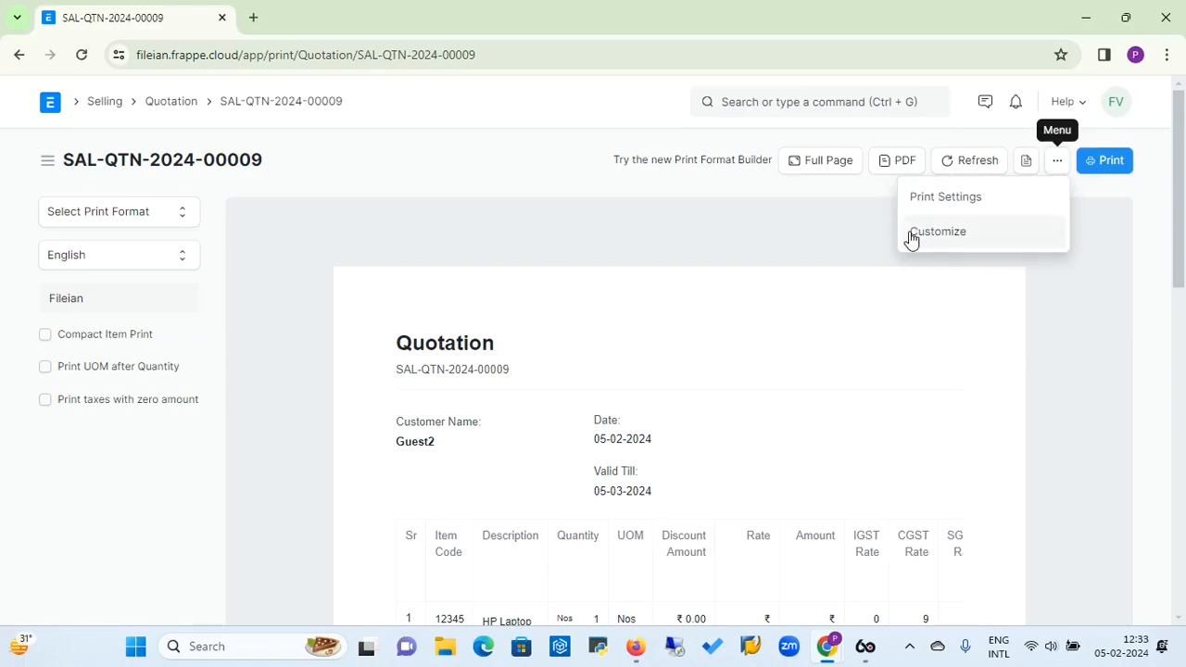
{"action": "left_click", "coordinate": [825, 206]}
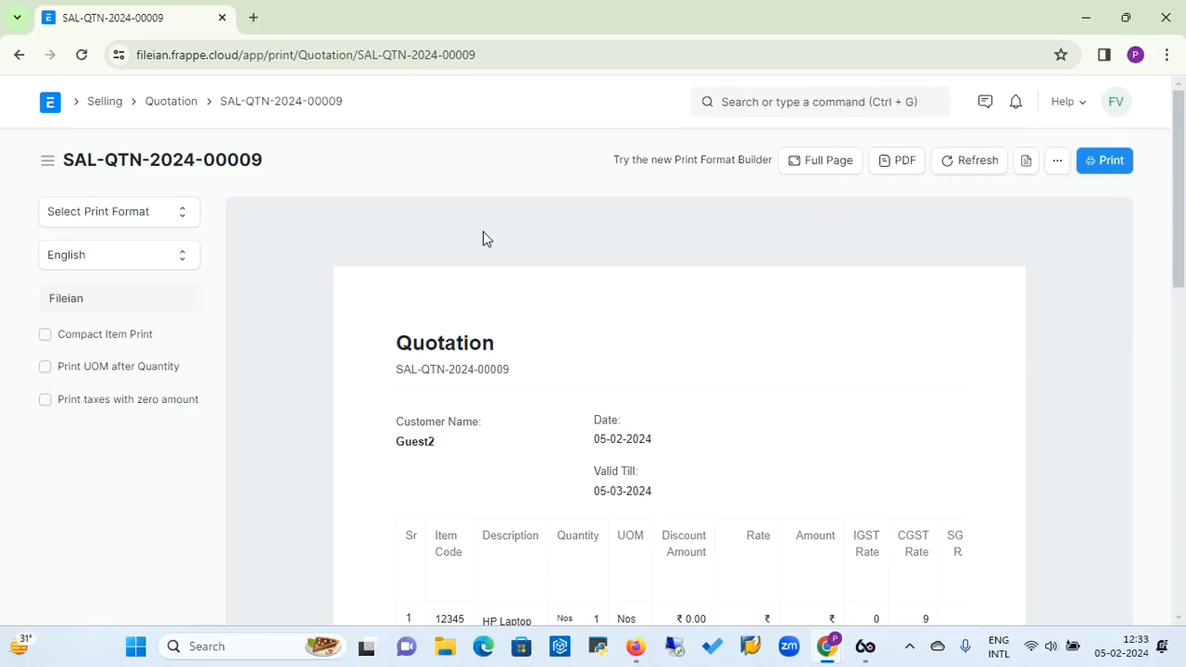
{"action": "left_click", "coordinate": [165, 103]}
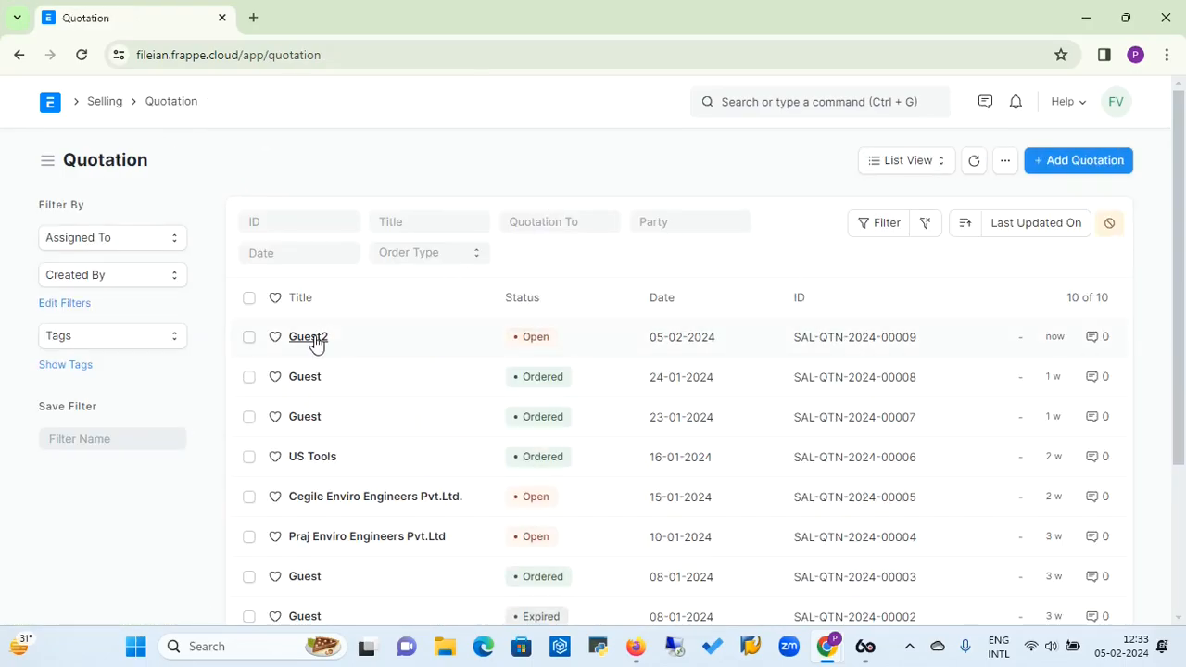
{"action": "left_click", "coordinate": [313, 338]}
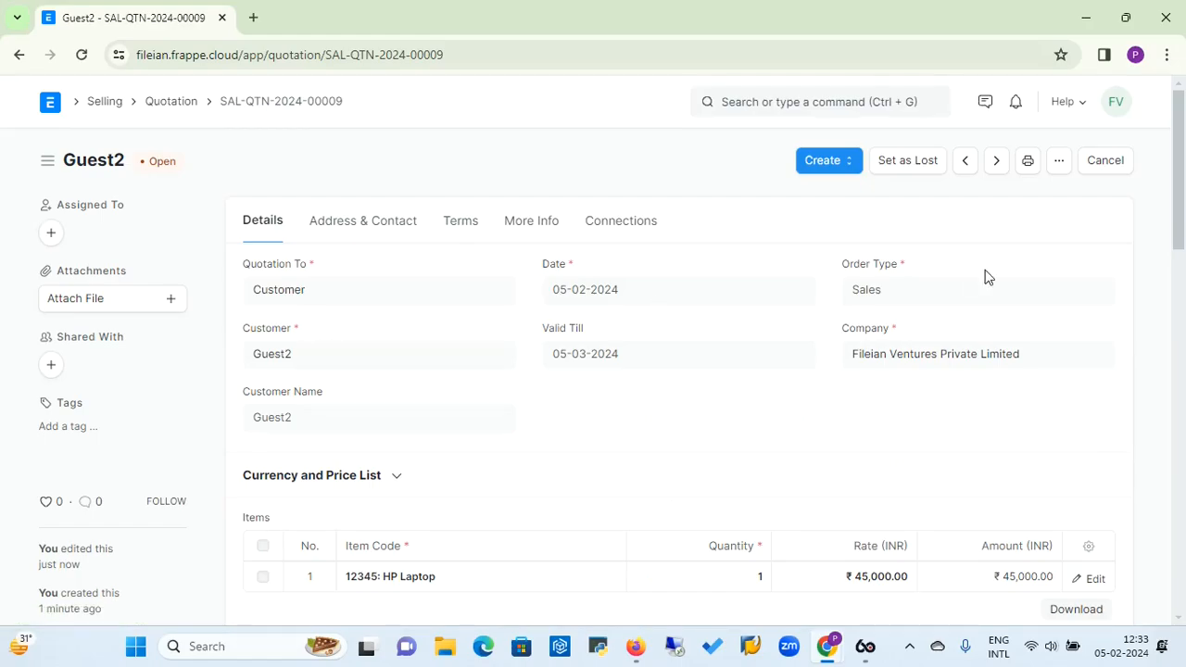
Start an email for the quotation, look up recipients matching "gu", and close the message without sending it
{"action": "left_click", "coordinate": [1061, 165]}
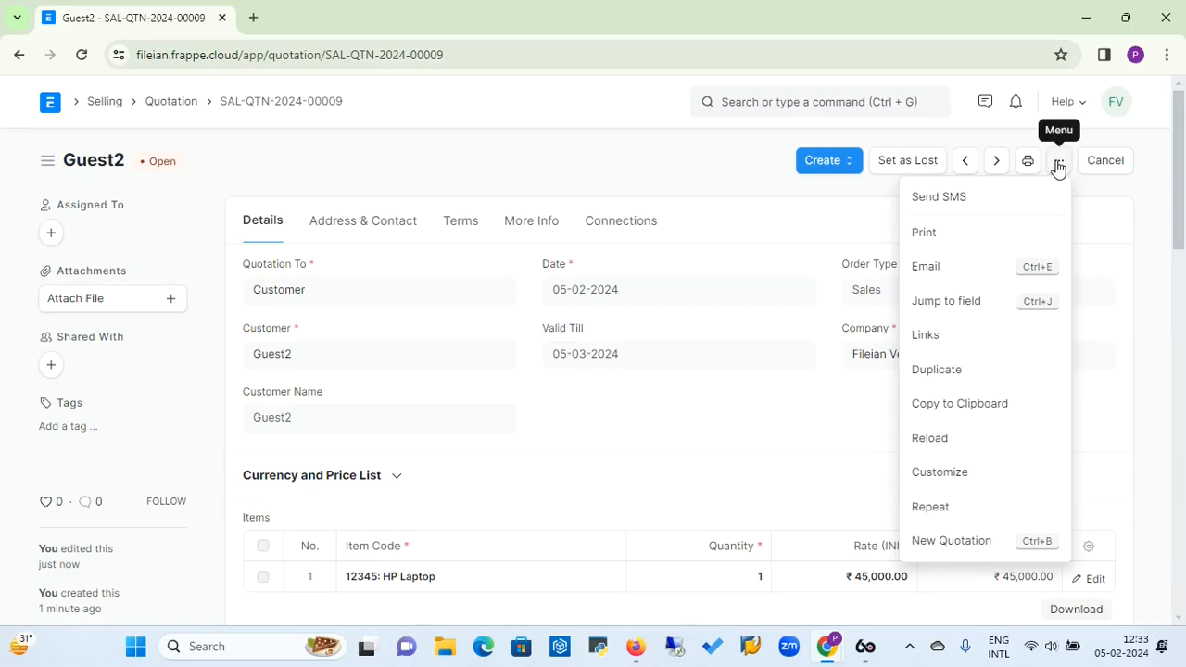
{"action": "left_click", "coordinate": [928, 271]}
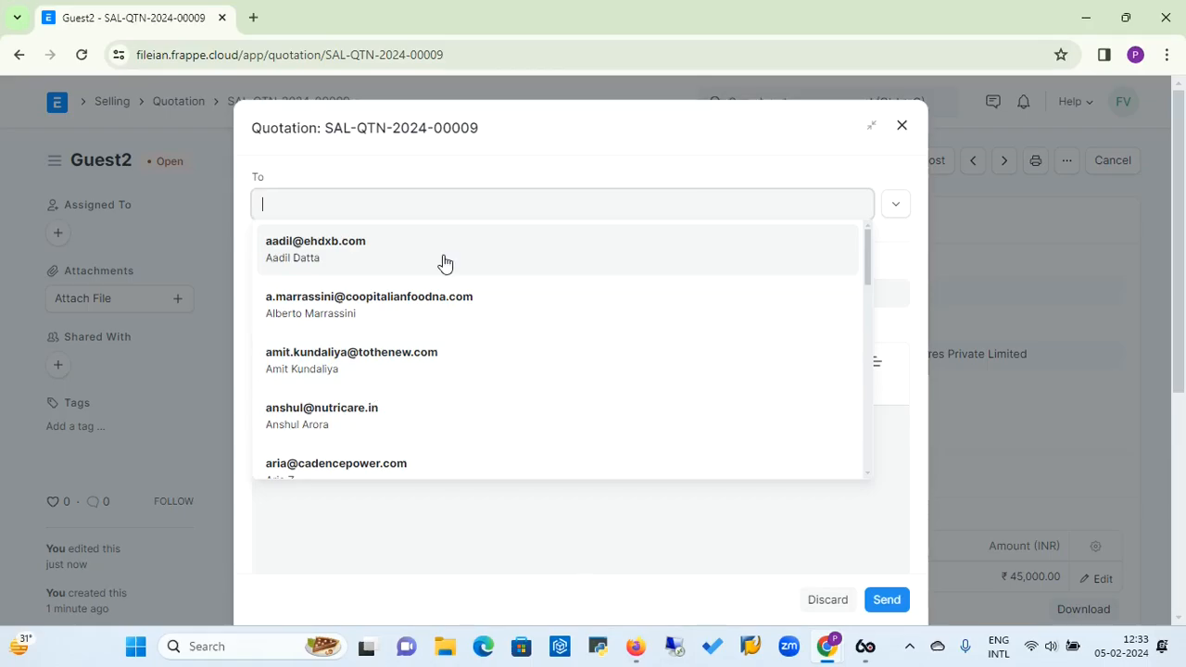
{"action": "type", "text": "gu"}
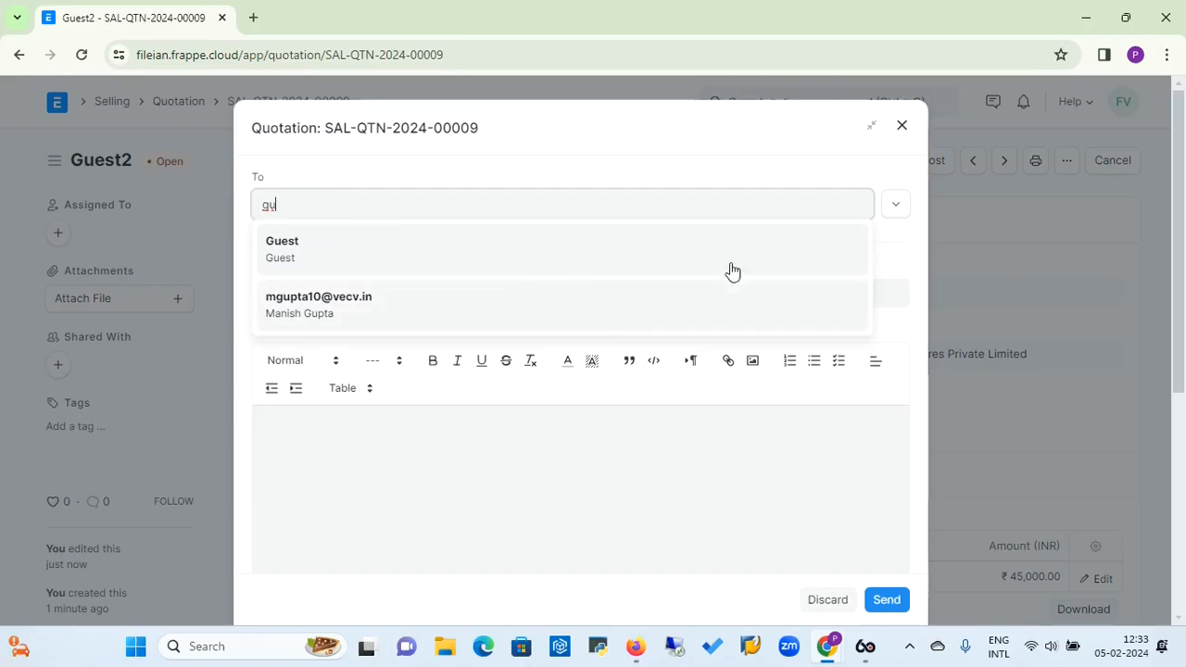
{"action": "left_click", "coordinate": [899, 129]}
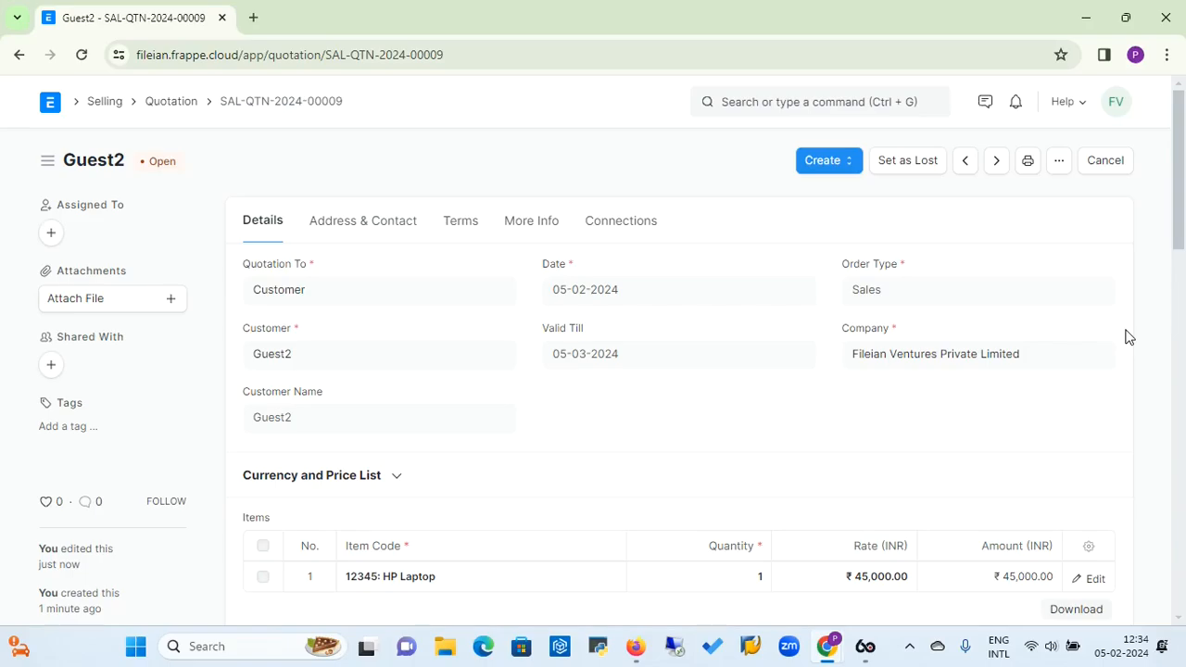
Try out the Set as Lost form with Cost Difference as the reason, check its competitor options, and close it without declaring the quotation lost
{"action": "left_click", "coordinate": [910, 163]}
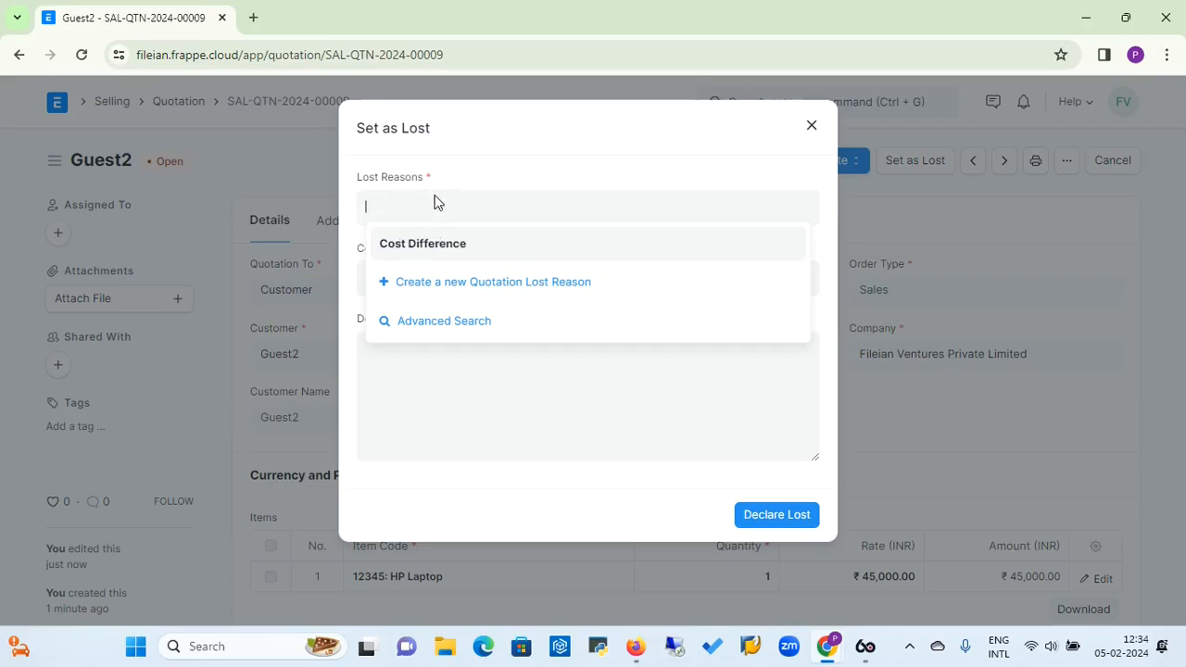
{"action": "left_click", "coordinate": [422, 247]}
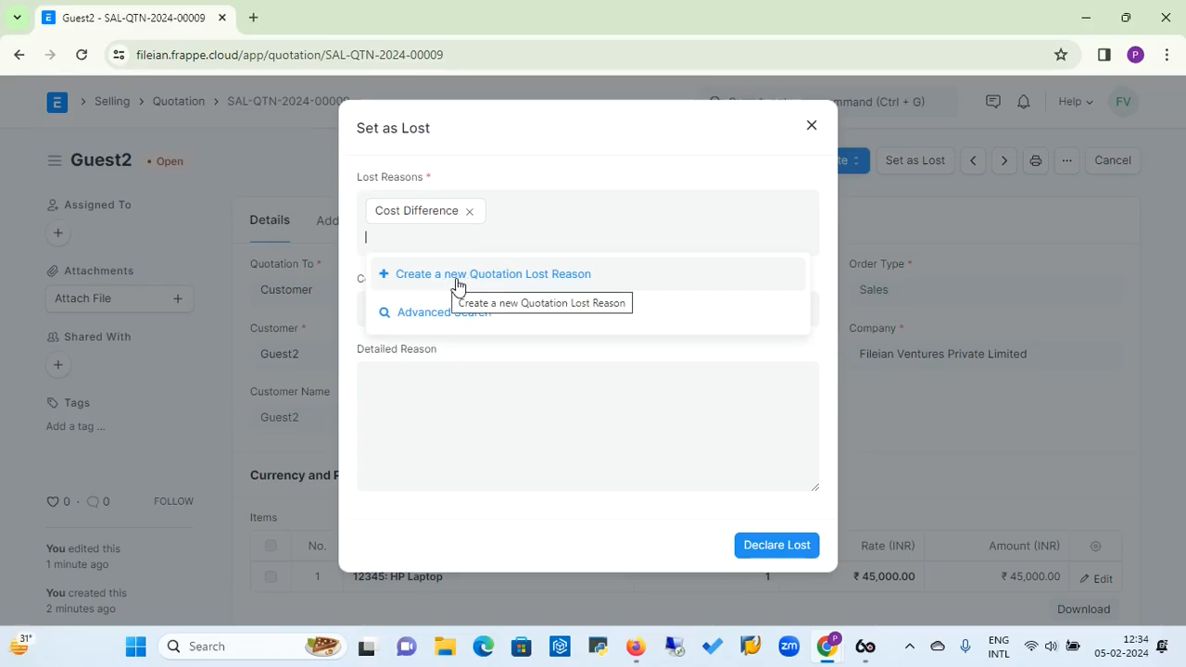
{"action": "left_click", "coordinate": [607, 456]}
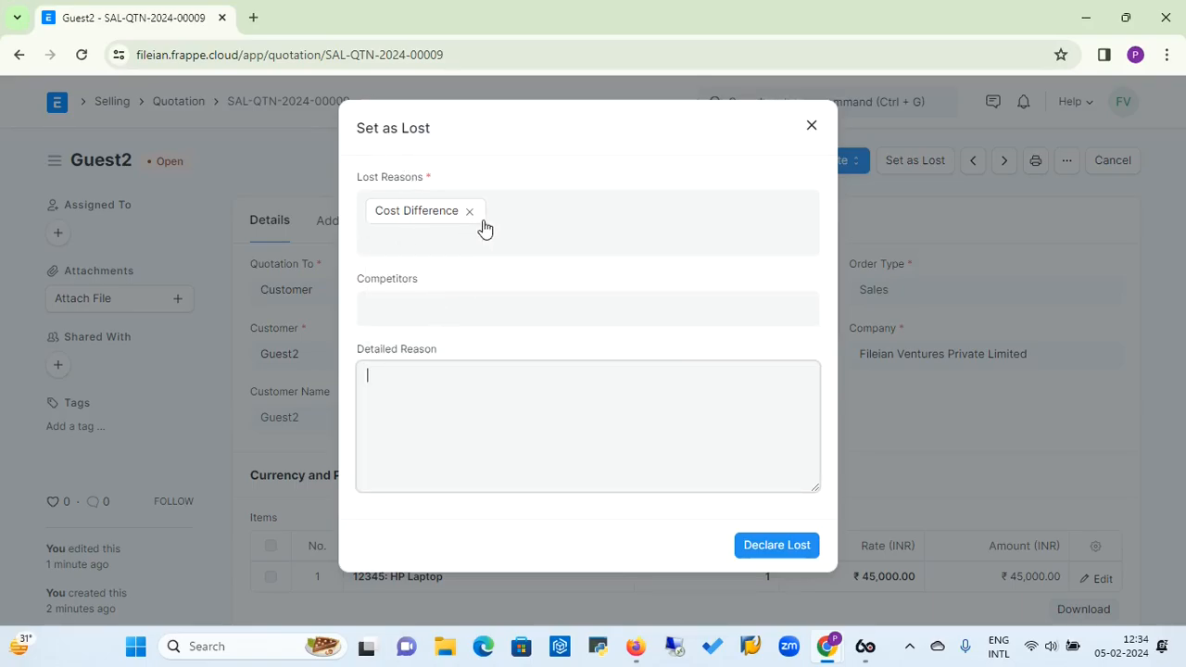
{"action": "left_click", "coordinate": [434, 302]}
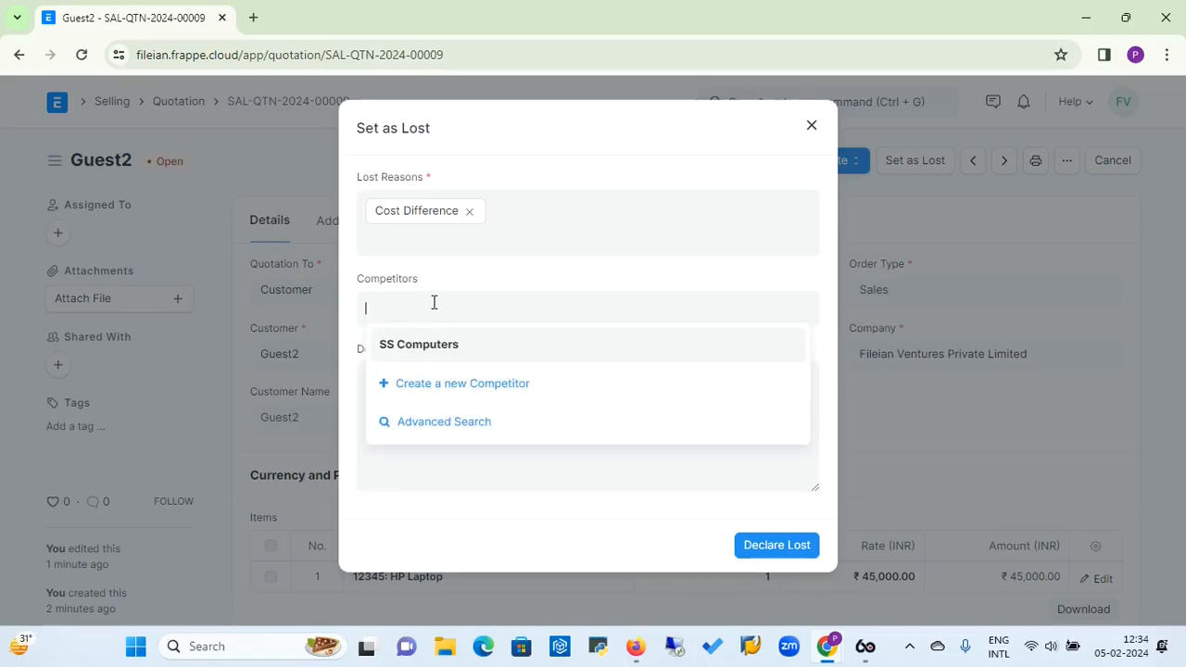
{"action": "left_click", "coordinate": [471, 282]}
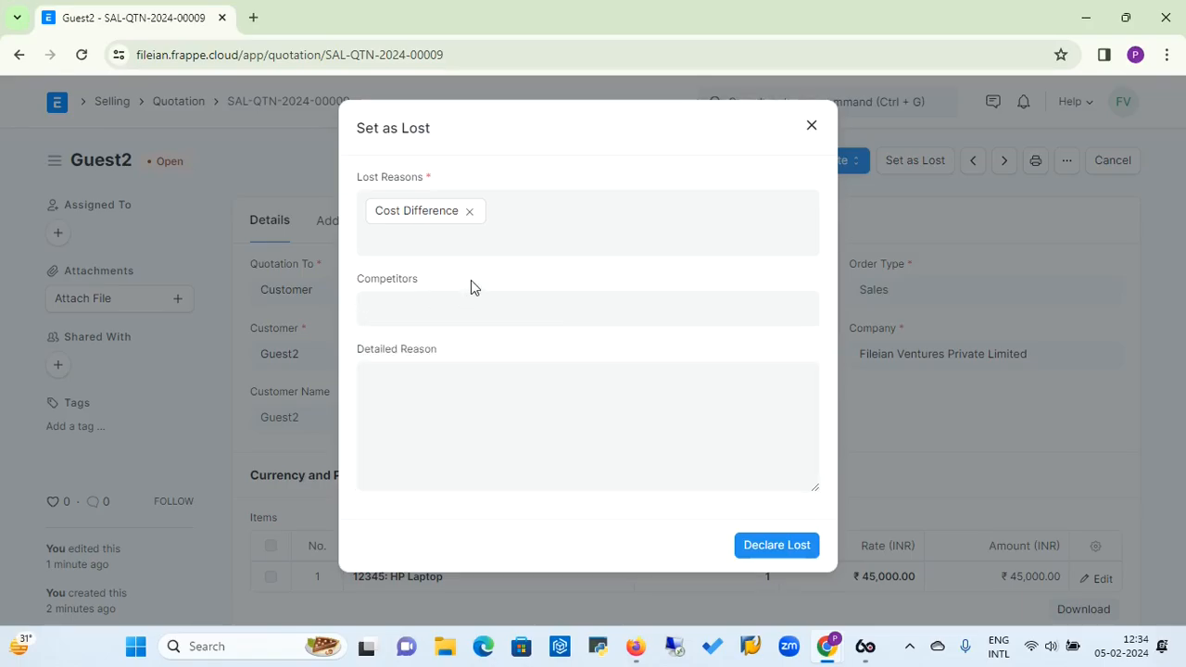
{"action": "left_click", "coordinate": [399, 402]}
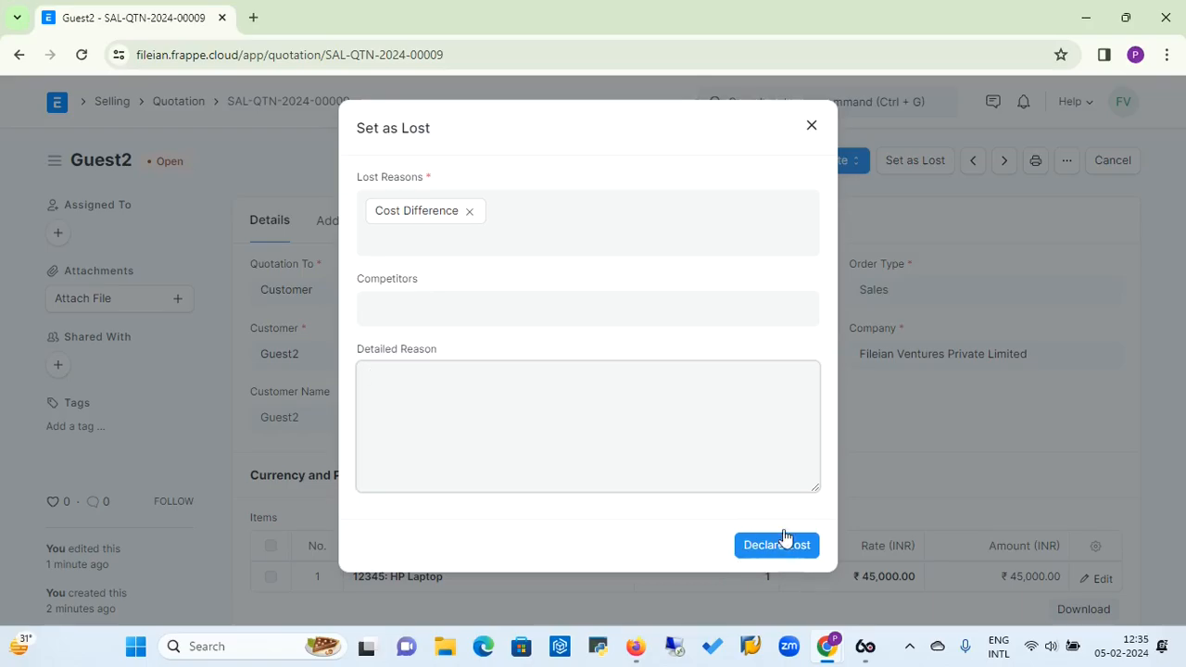
{"action": "left_click", "coordinate": [812, 126]}
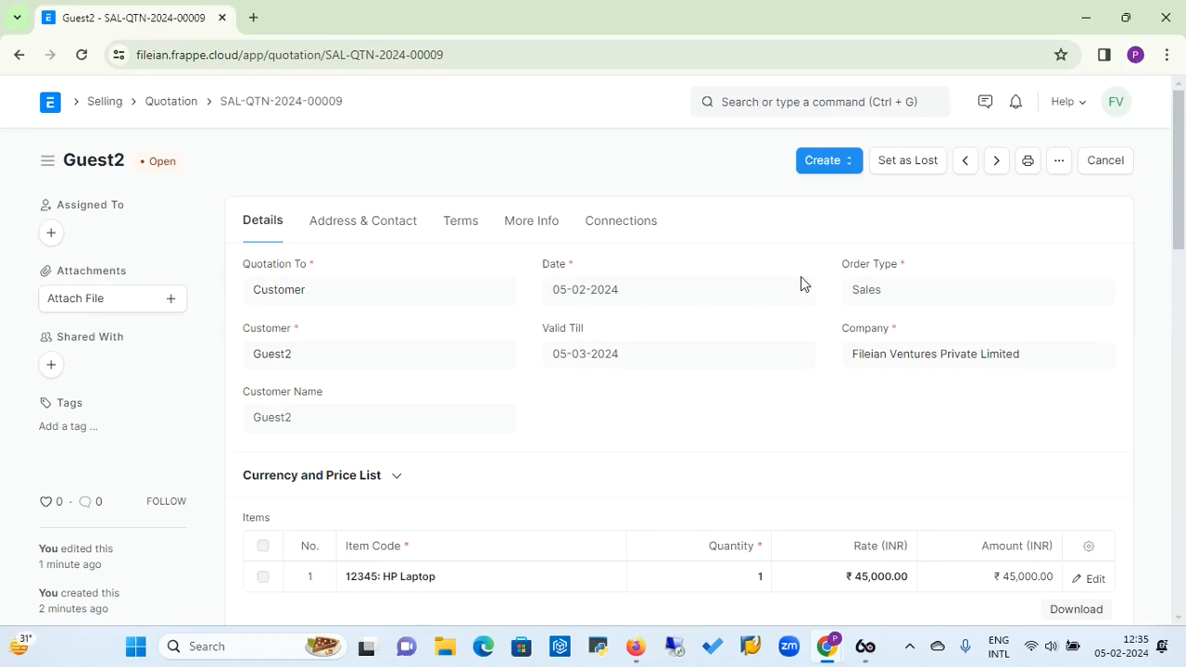
Check which documents can be created from the Guest2 quotation, reopening it from the quotation list to view them again
{"action": "left_click", "coordinate": [849, 171]}
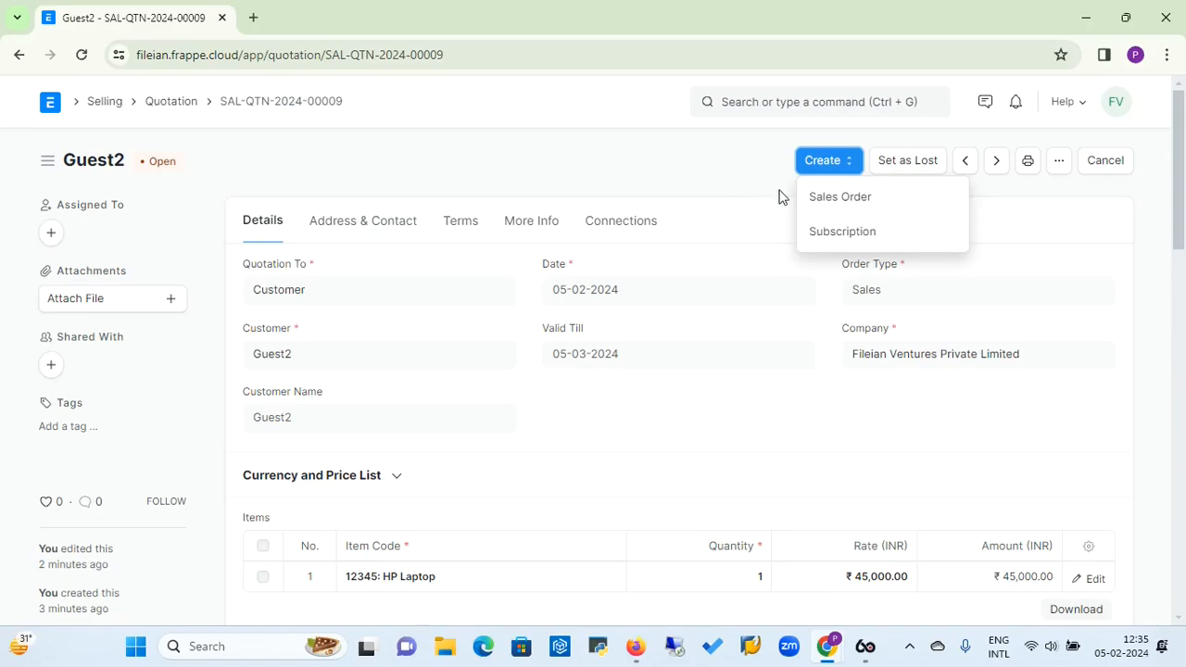
{"action": "left_click", "coordinate": [172, 107]}
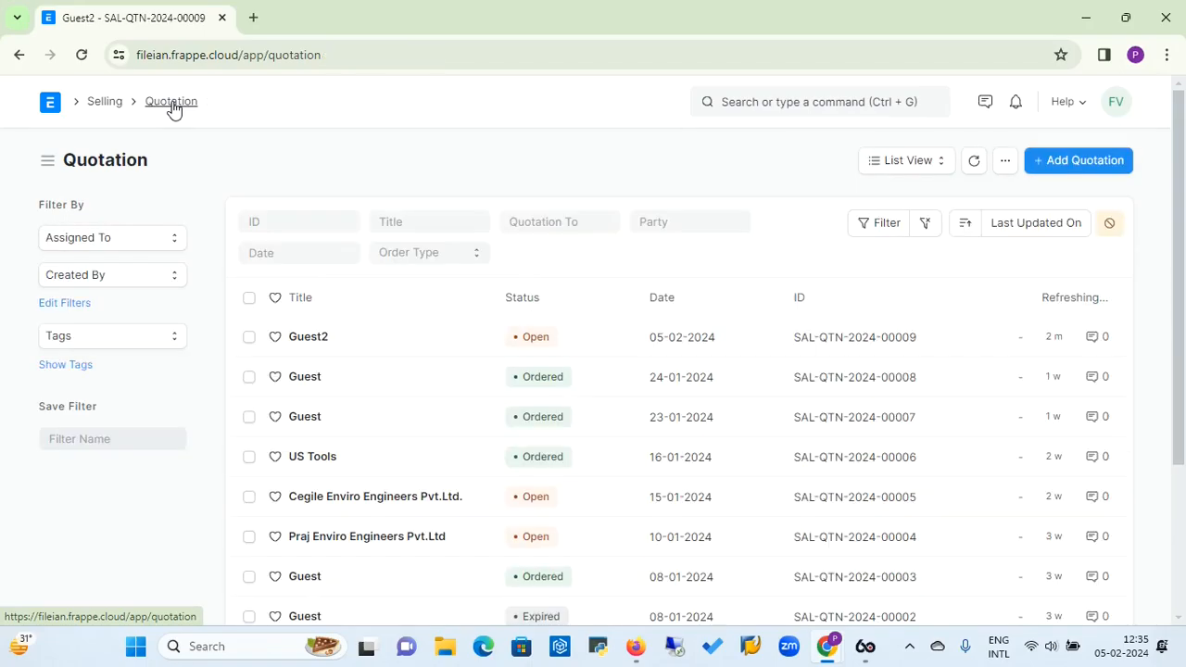
{"action": "left_click", "coordinate": [313, 339]}
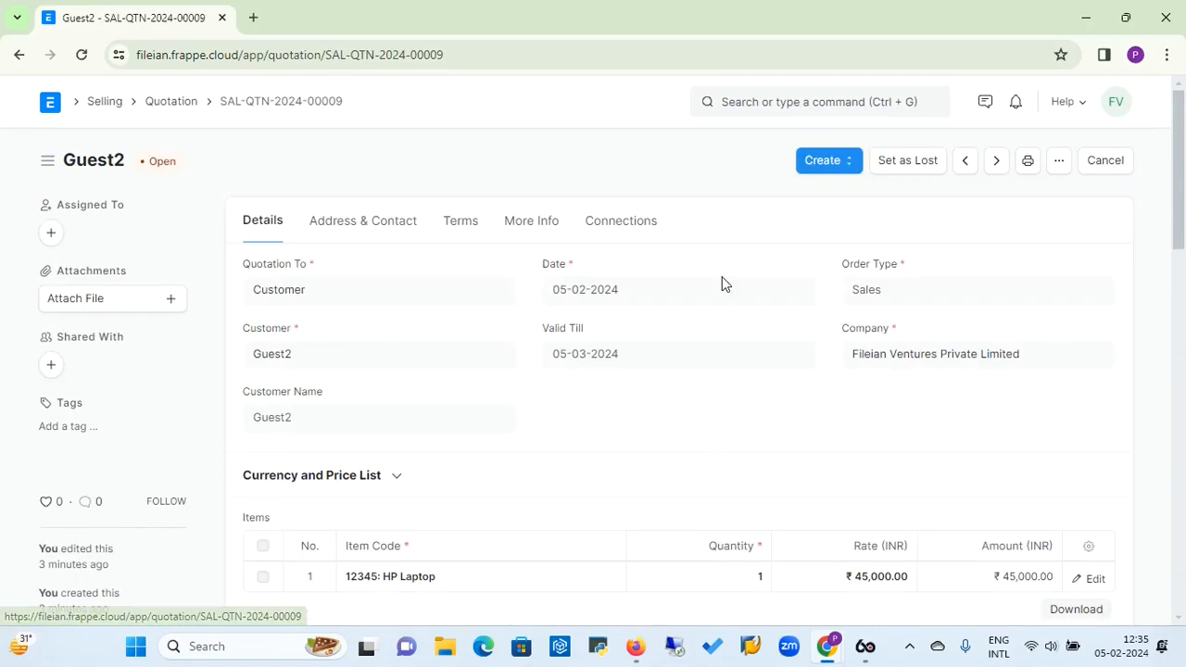
{"action": "left_click", "coordinate": [849, 171]}
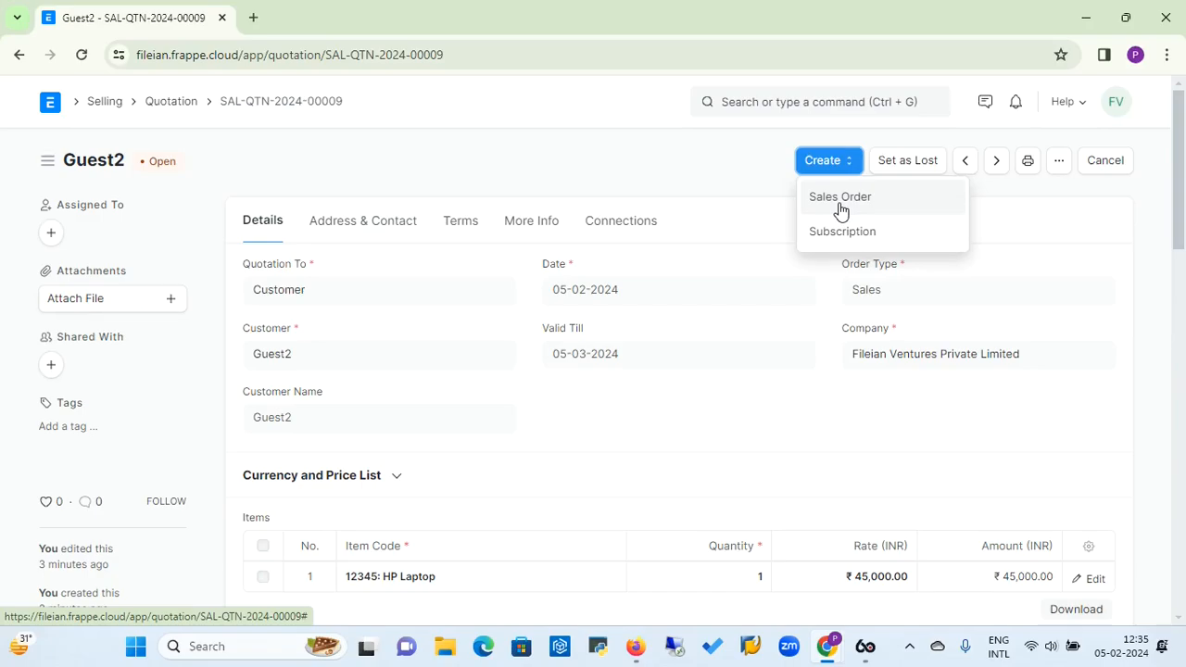
Create a new sales order from the Selling workspace's sales order list and set its customer to Guest2
{"action": "left_click", "coordinate": [110, 102]}
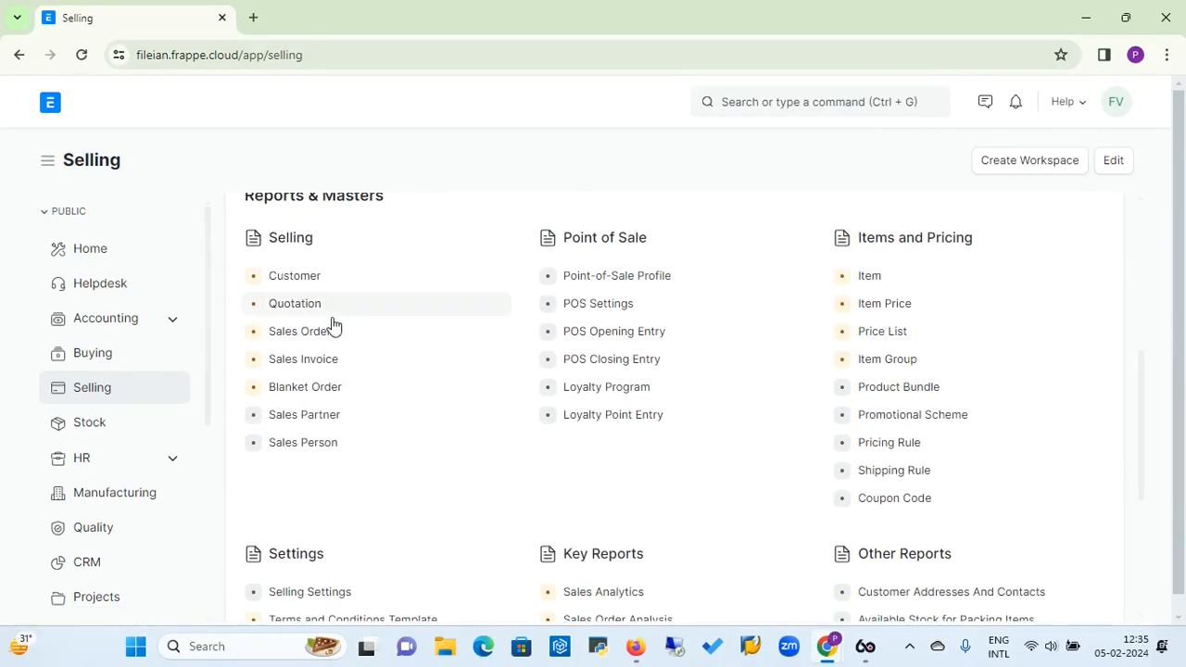
{"action": "left_click", "coordinate": [302, 331]}
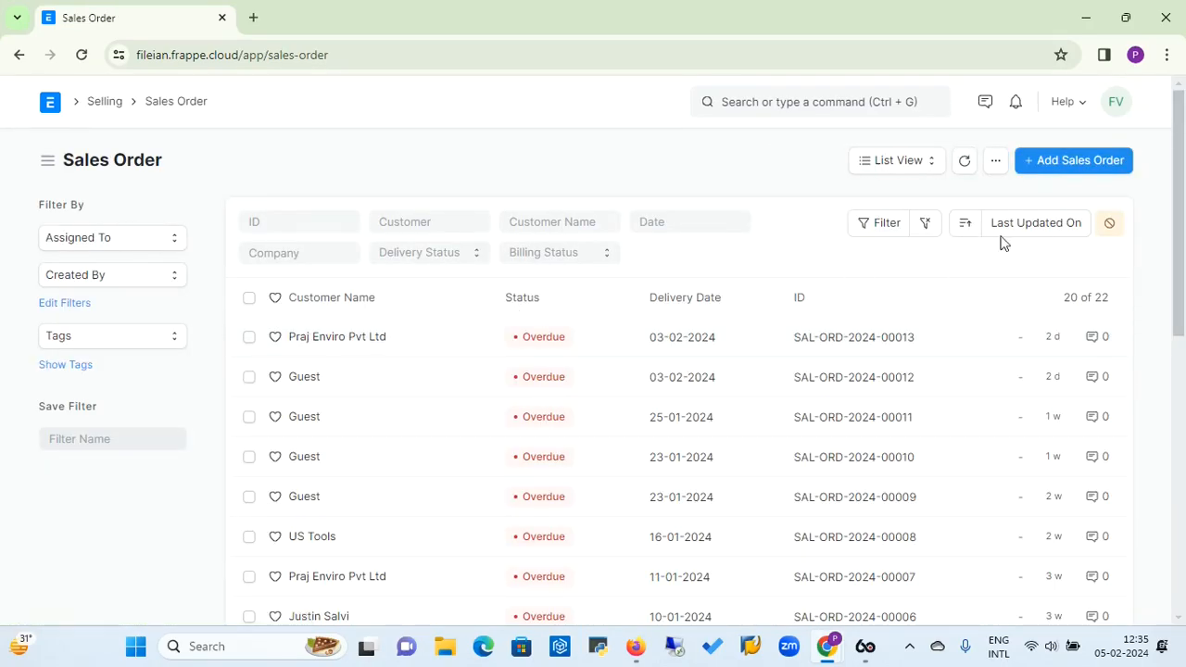
{"action": "left_click", "coordinate": [1073, 165]}
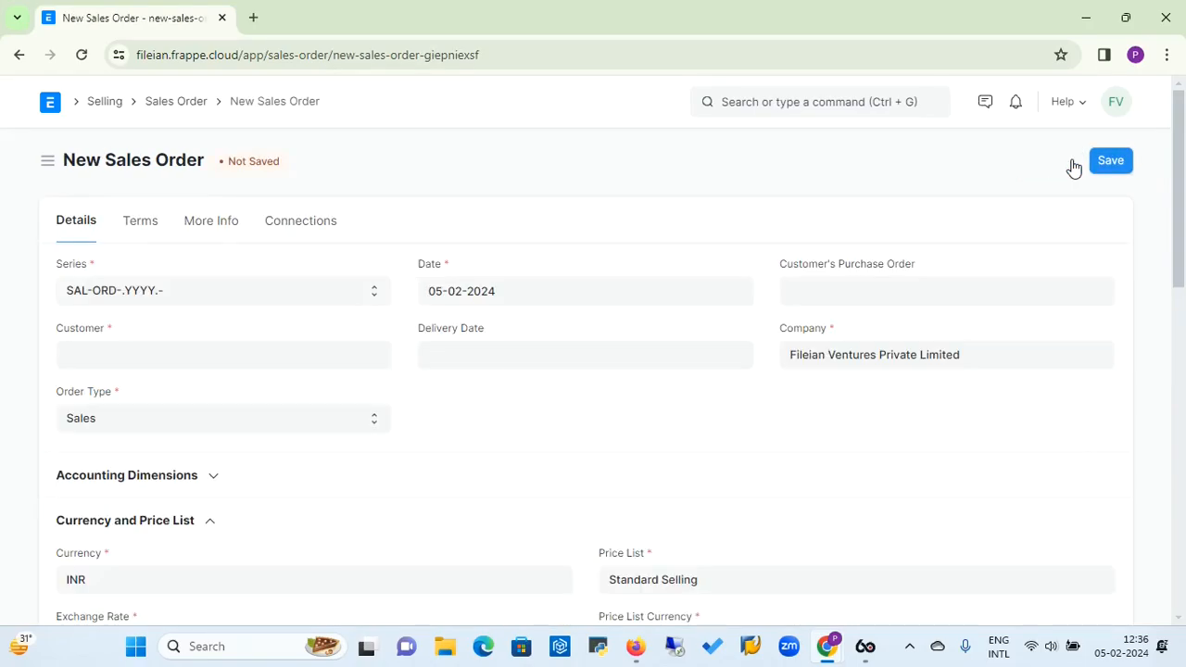
{"action": "left_click", "coordinate": [148, 356]}
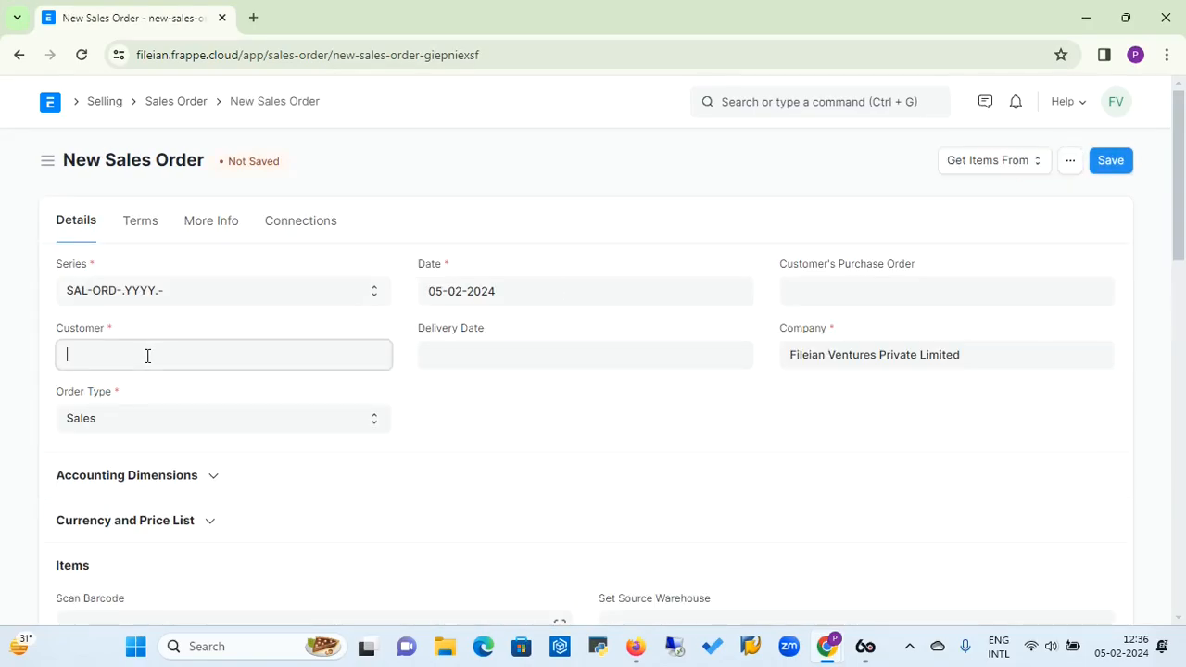
{"action": "type", "text": "guest"}
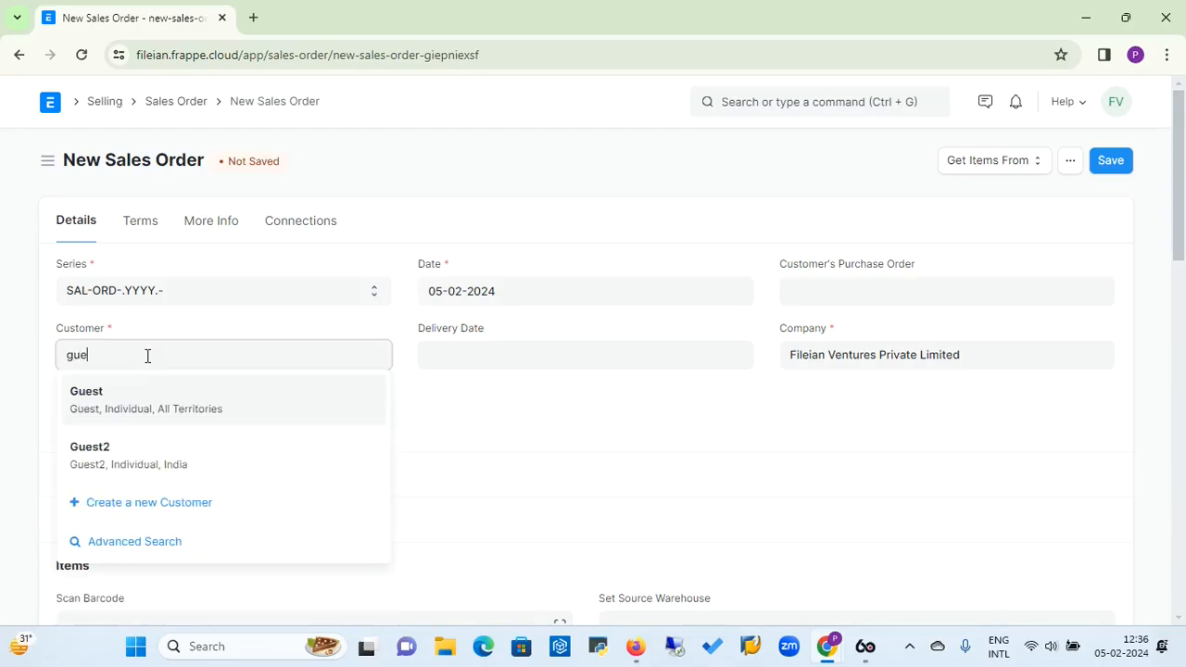
{"action": "left_click", "coordinate": [97, 457]}
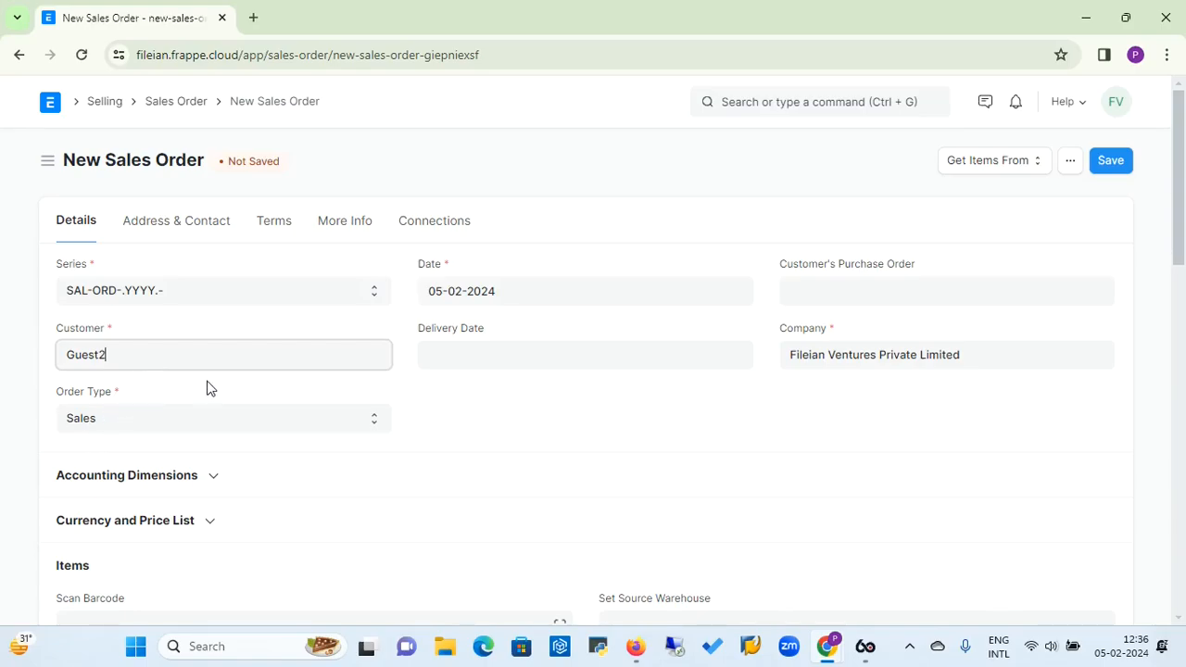
Bring the items from the Guest2 quotation into the new sales order
{"action": "left_click", "coordinate": [1036, 174]}
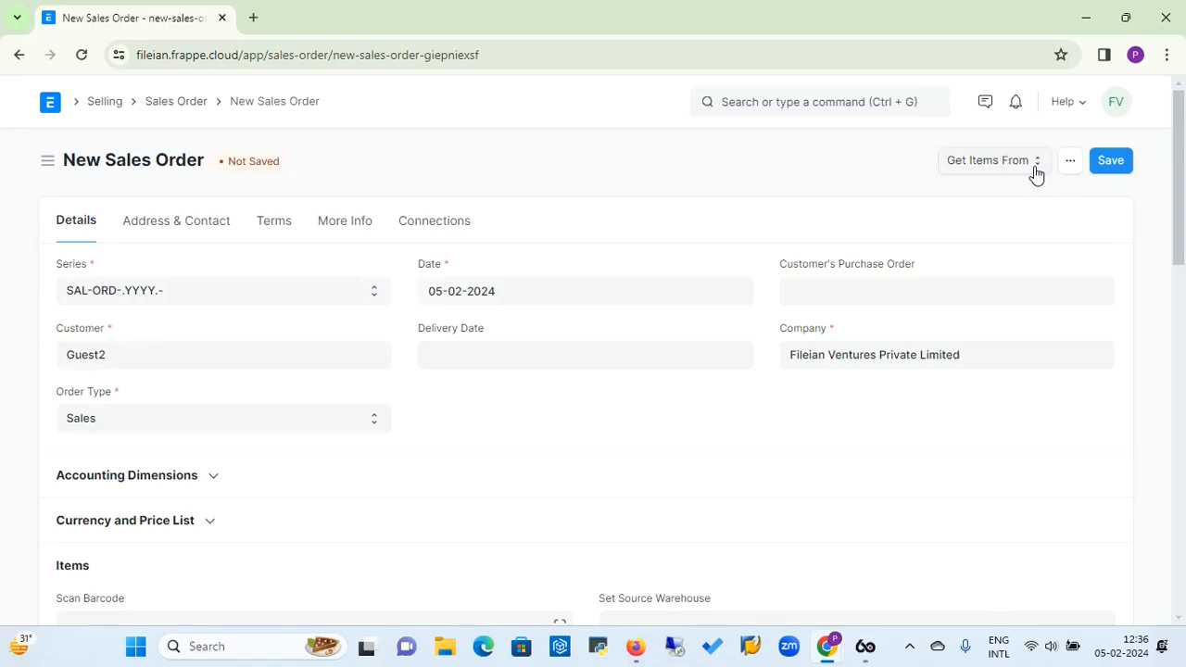
{"action": "left_click", "coordinate": [1035, 175]}
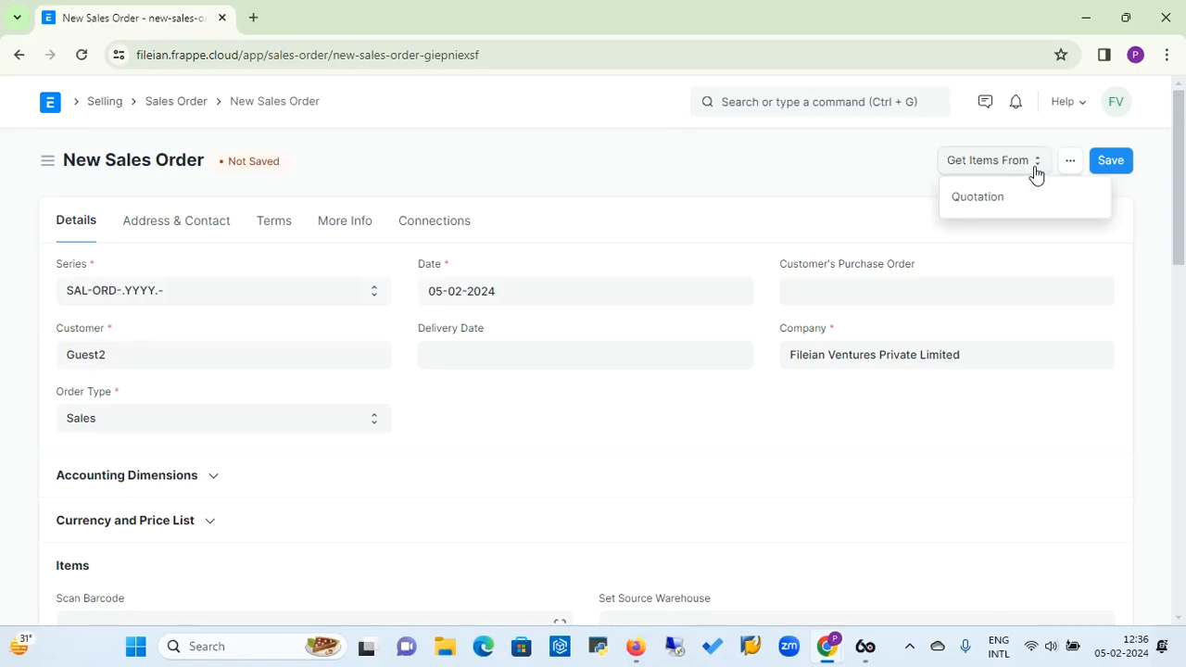
{"action": "left_click", "coordinate": [975, 198]}
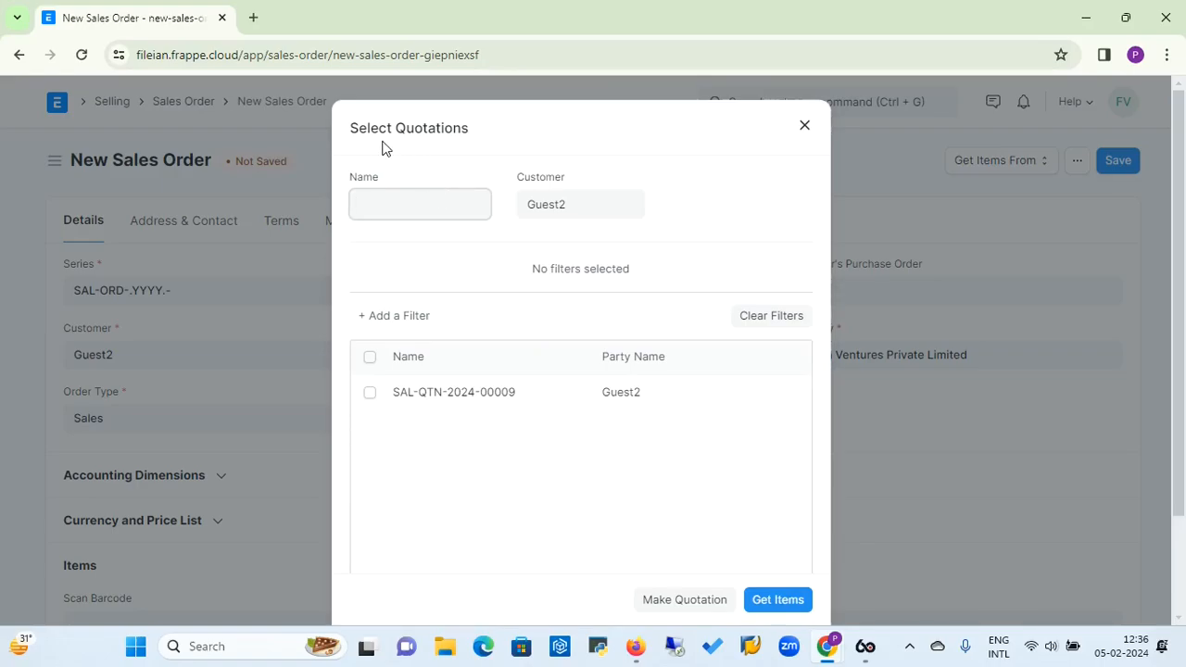
{"action": "left_click", "coordinate": [369, 397]}
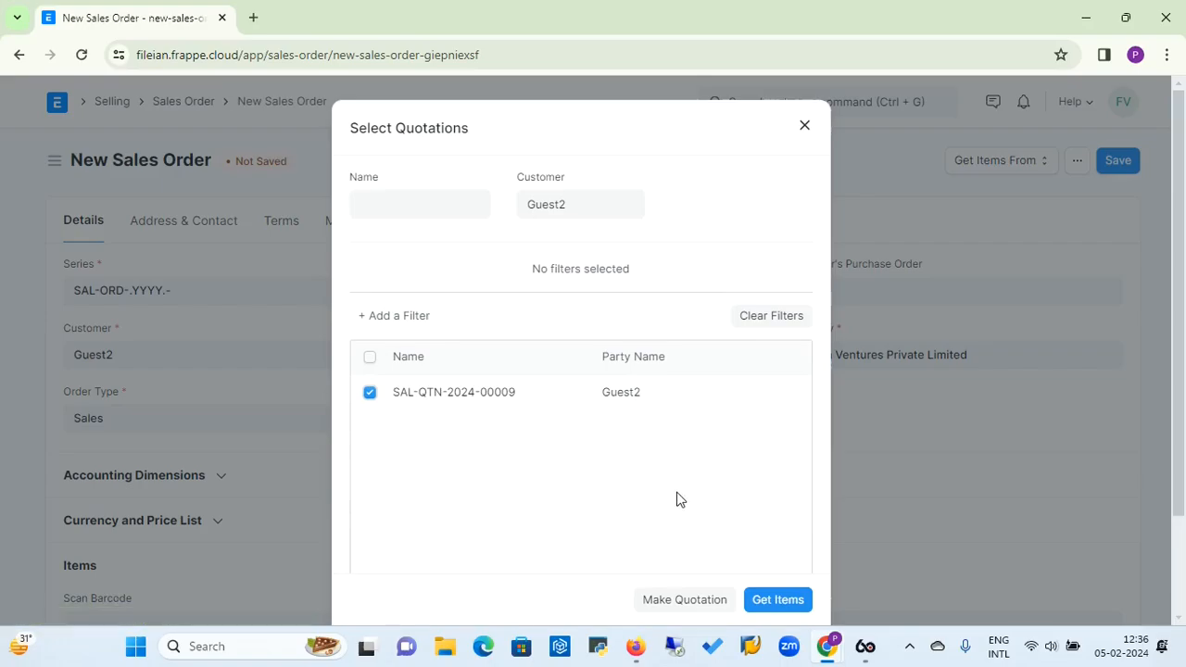
{"action": "left_click", "coordinate": [777, 599]}
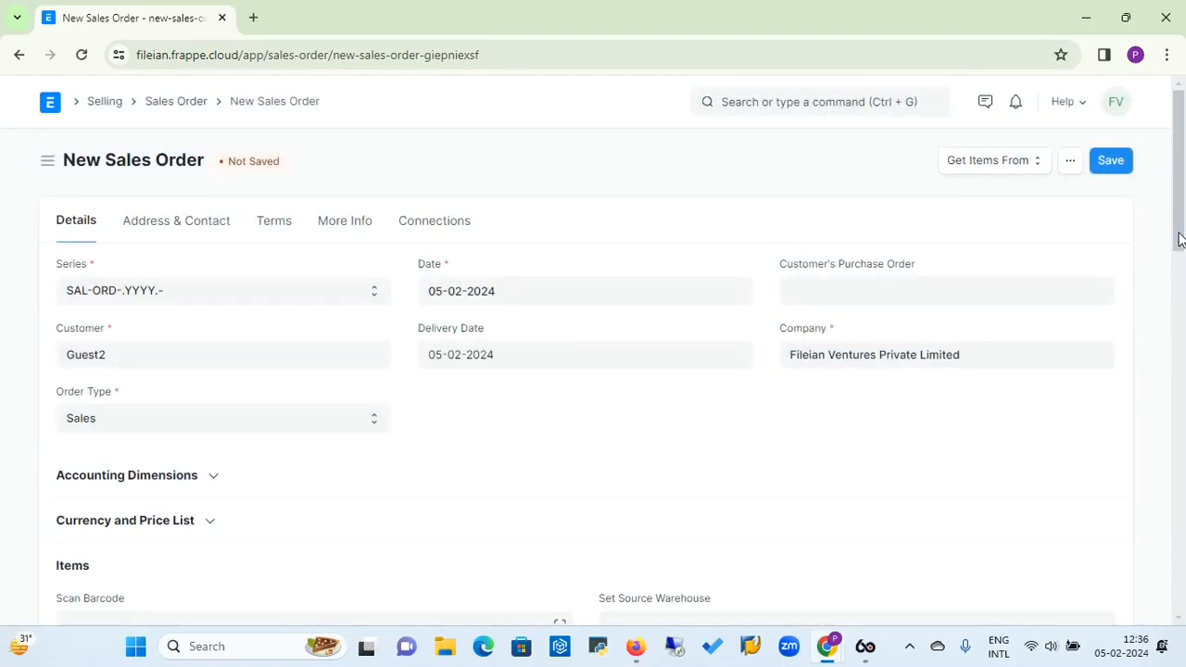
Review the items brought into the sales order, try to save it, and close the message that appears
{"action": "left_click_drag", "start_coordinate": [1178, 239], "coordinate": [1178, 320]}
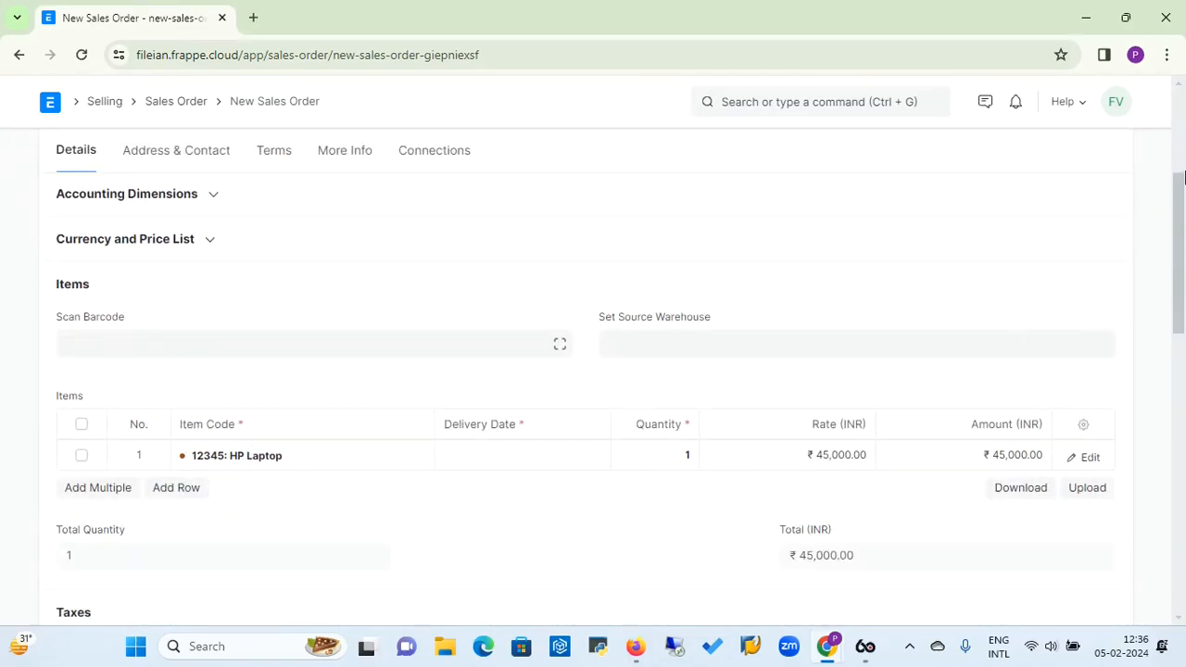
{"action": "scroll", "coordinate": [1179, 151], "scroll_direction": "up", "scroll_amount": 3}
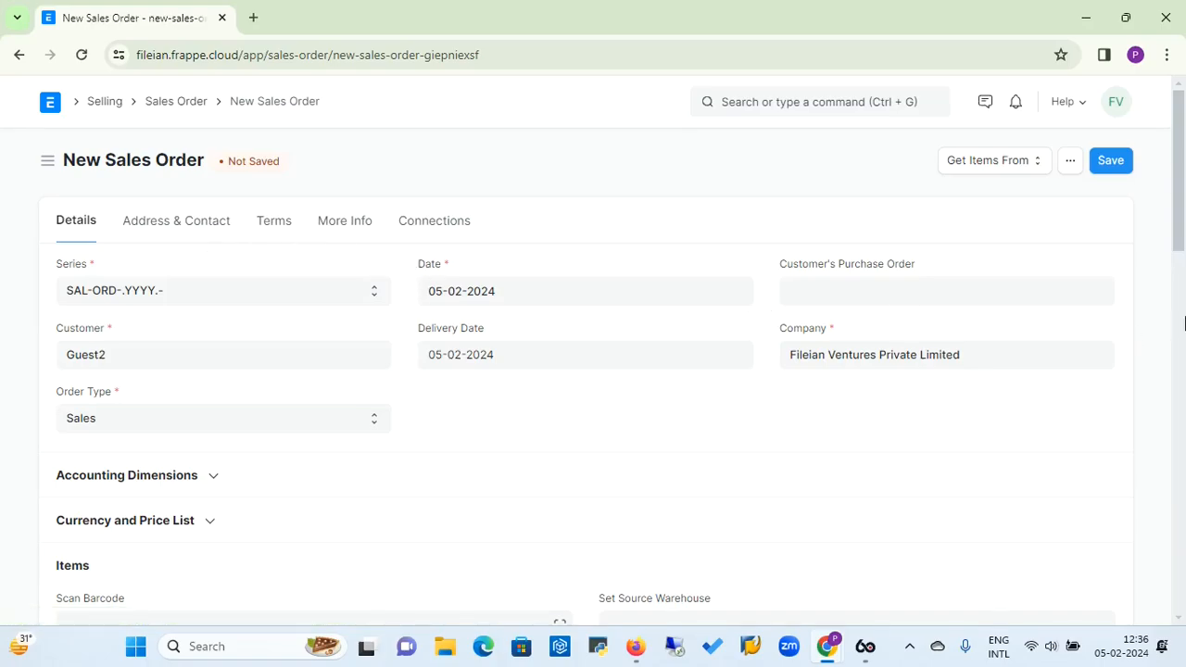
{"action": "left_click_drag", "start_coordinate": [1181, 242], "coordinate": [1182, 263]}
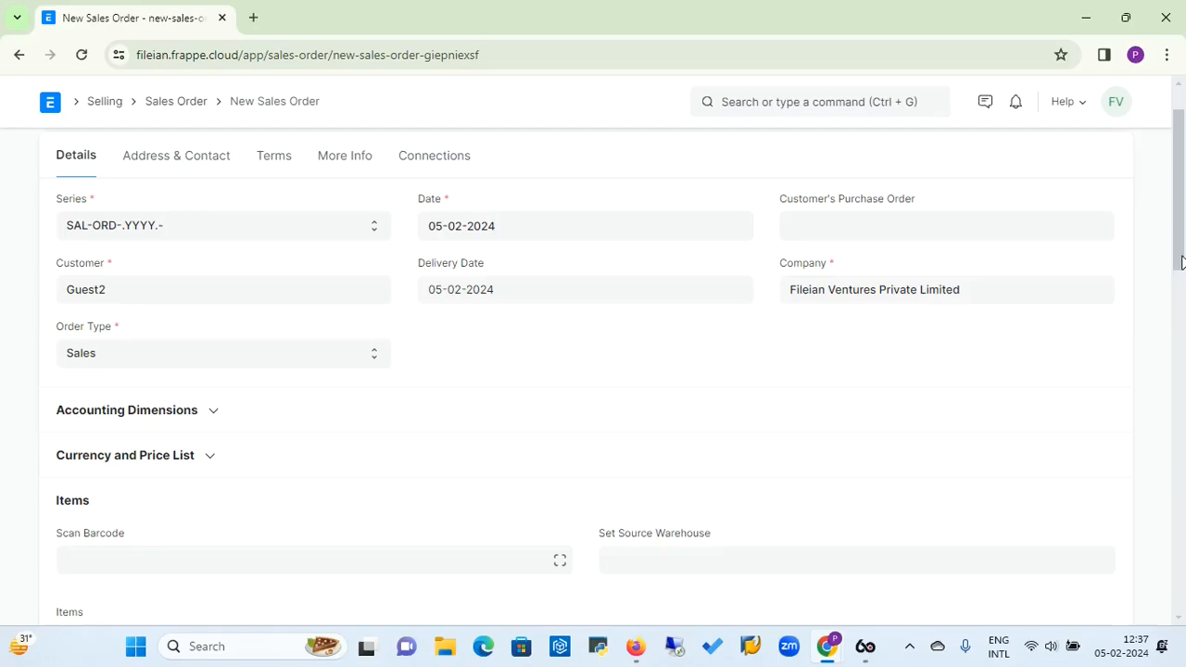
{"action": "left_click_drag", "start_coordinate": [1181, 263], "coordinate": [1158, 329]}
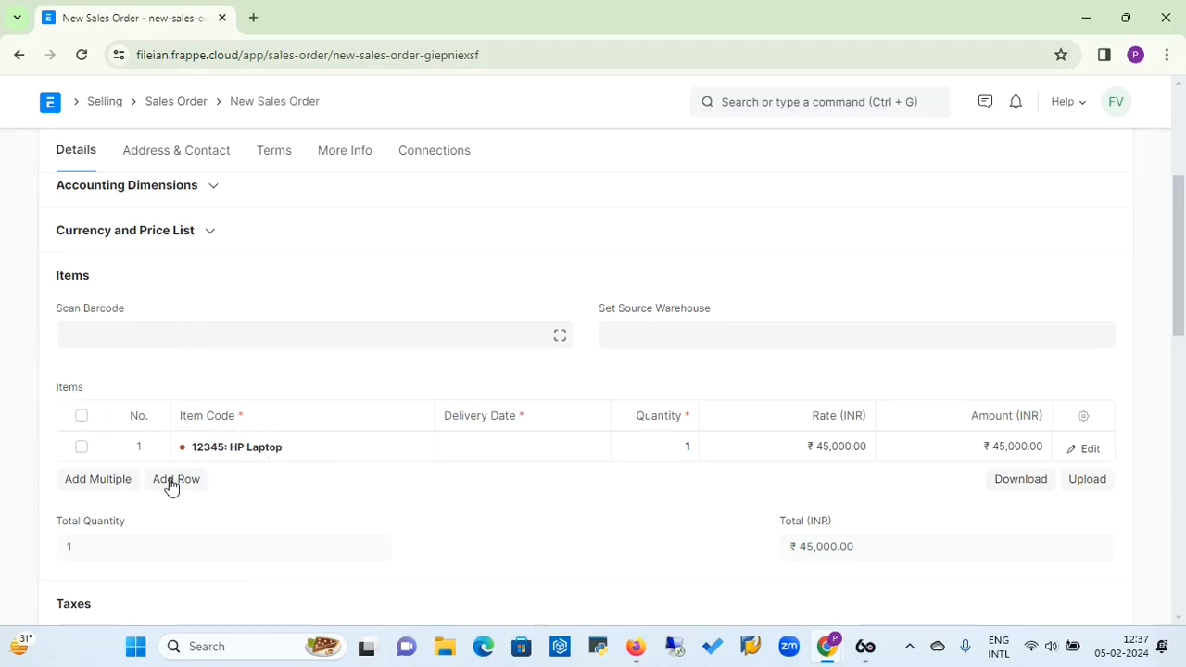
{"action": "left_click", "coordinate": [1181, 141]}
{"action": "left_click", "coordinate": [1112, 163]}
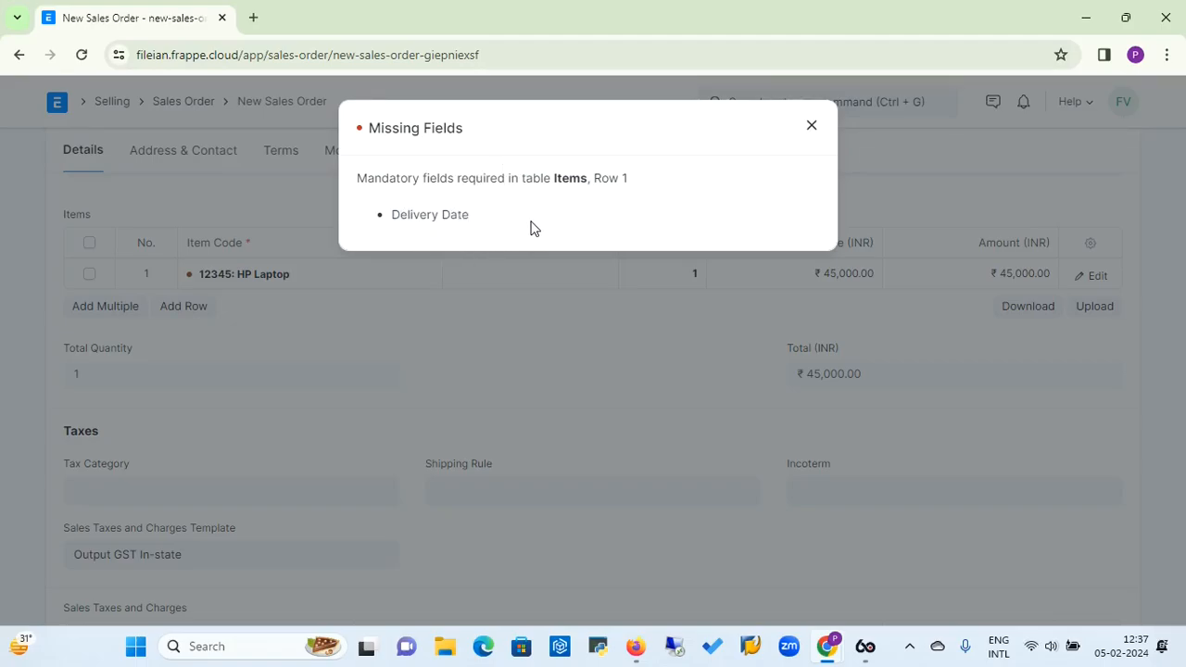
{"action": "left_click", "coordinate": [811, 127]}
{"action": "scroll", "coordinate": [1183, 153], "scroll_direction": "up", "scroll_amount": 5}
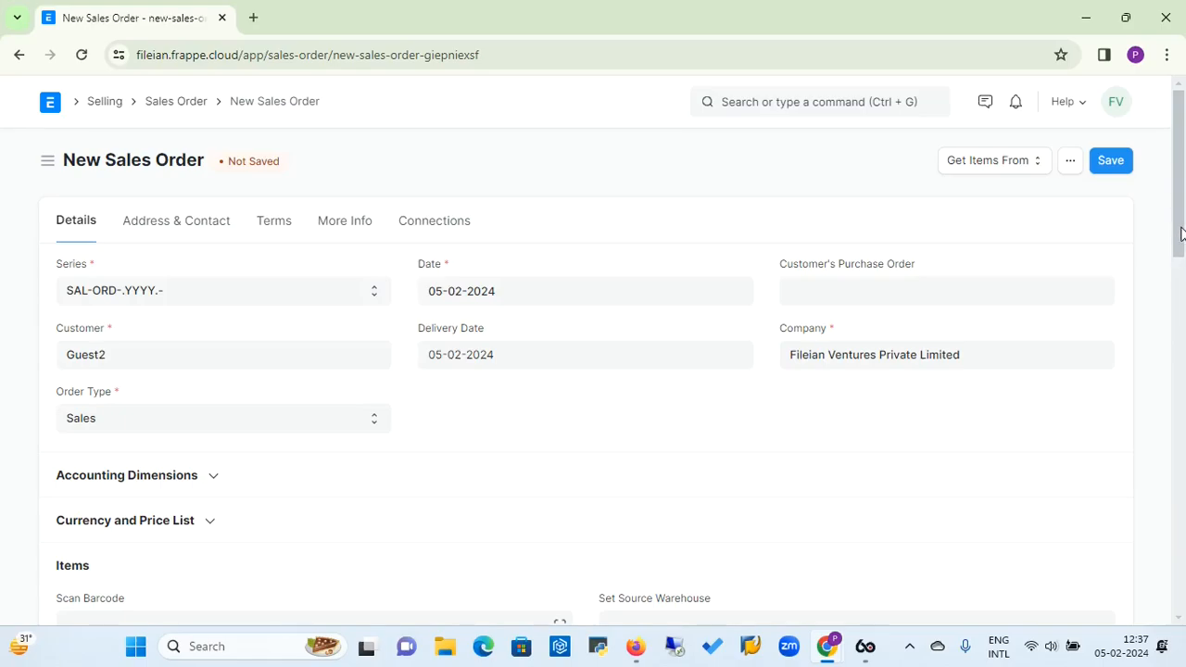
Set the delivery date of the HP Laptop item row to 05-02-2024
{"action": "left_click_drag", "start_coordinate": [1181, 223], "coordinate": [1182, 320]}
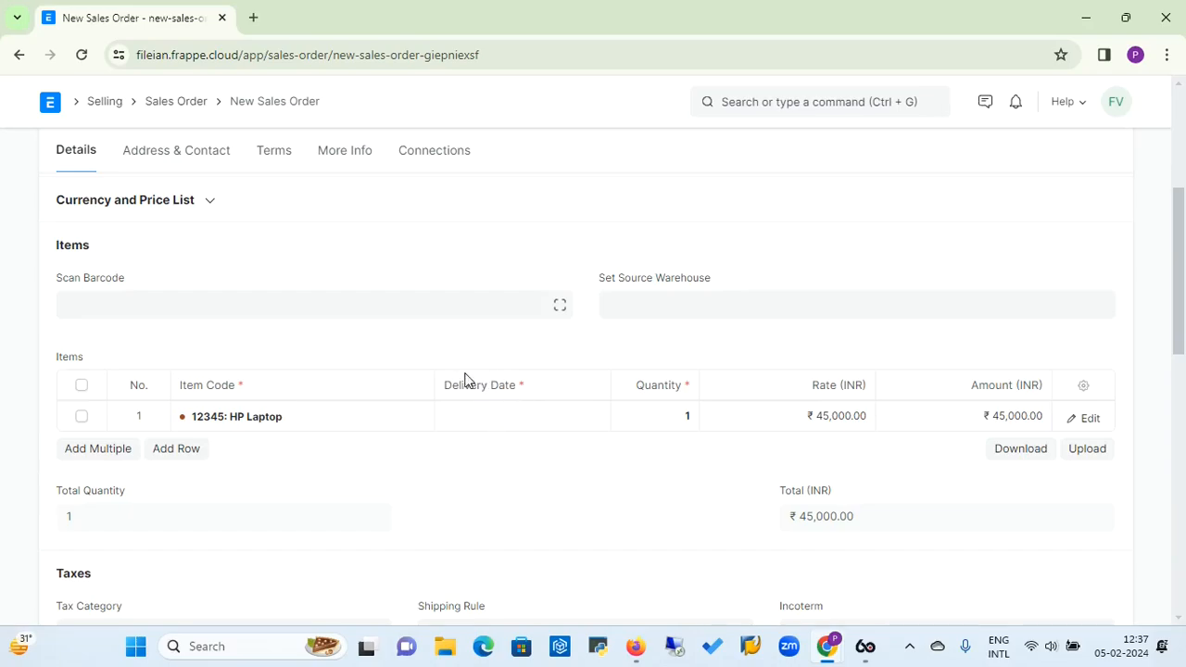
{"action": "left_click", "coordinate": [506, 423]}
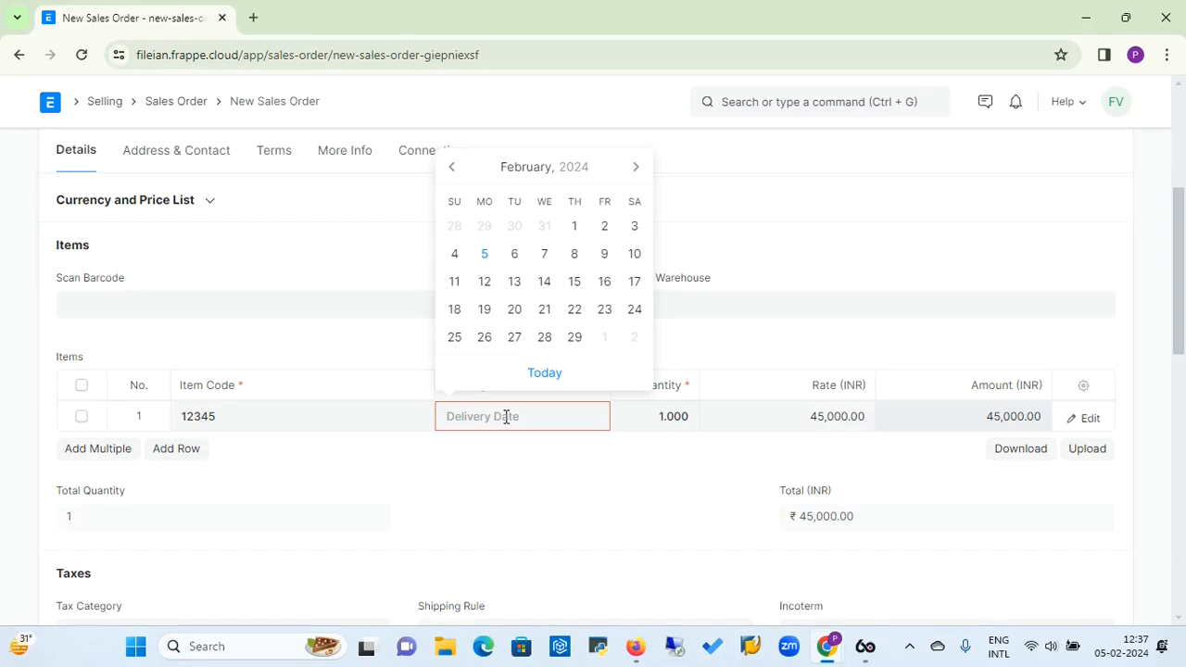
{"action": "left_click", "coordinate": [920, 222]}
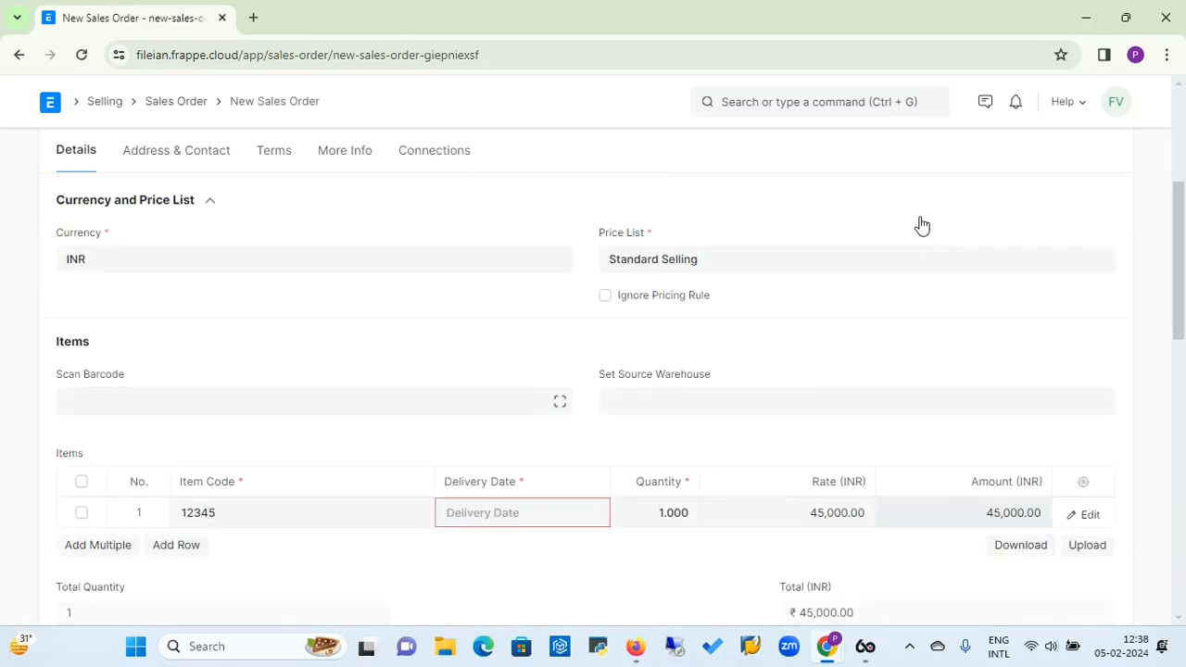
{"action": "mouse_move", "coordinate": [1181, 326]}
{"action": "left_mouse_down"}
{"action": "mouse_move", "coordinate": [1181, 235]}
{"action": "mouse_move", "coordinate": [1177, 344]}
{"action": "left_mouse_up"}
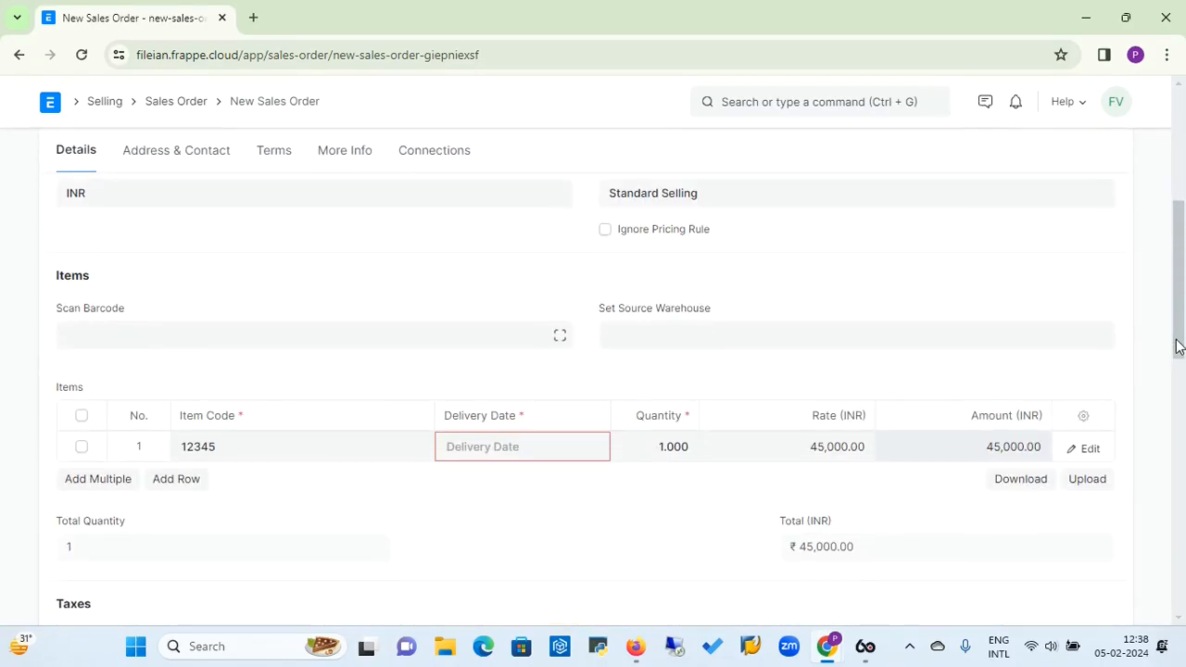
{"action": "left_click", "coordinate": [454, 445]}
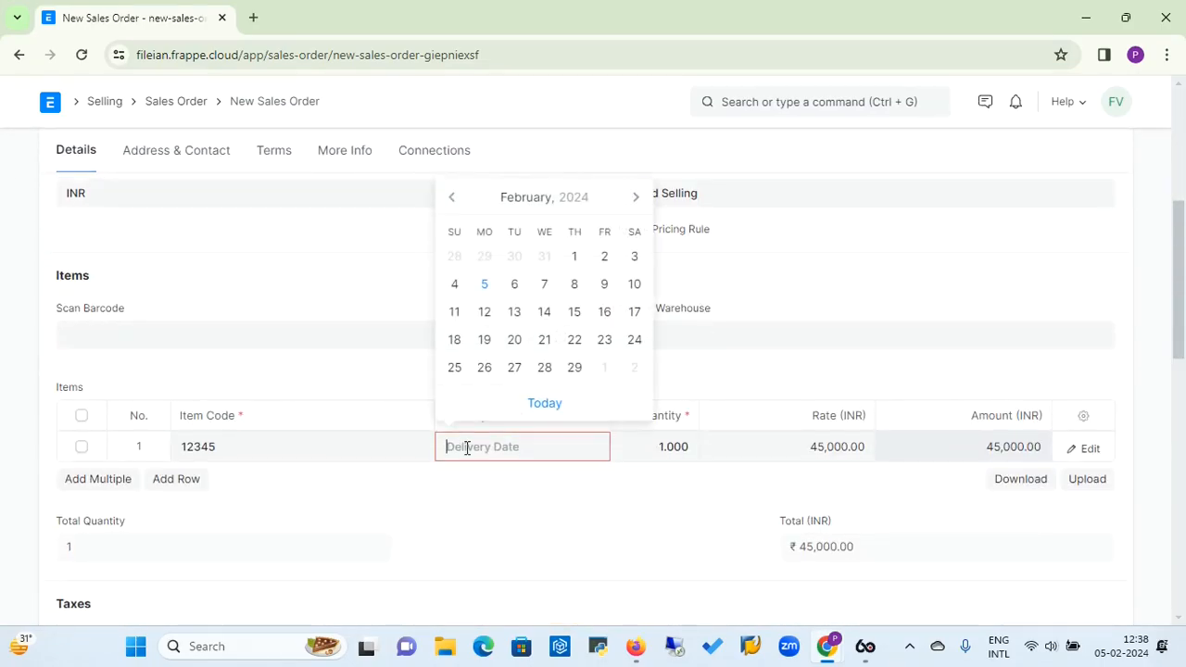
{"action": "left_click", "coordinate": [486, 287]}
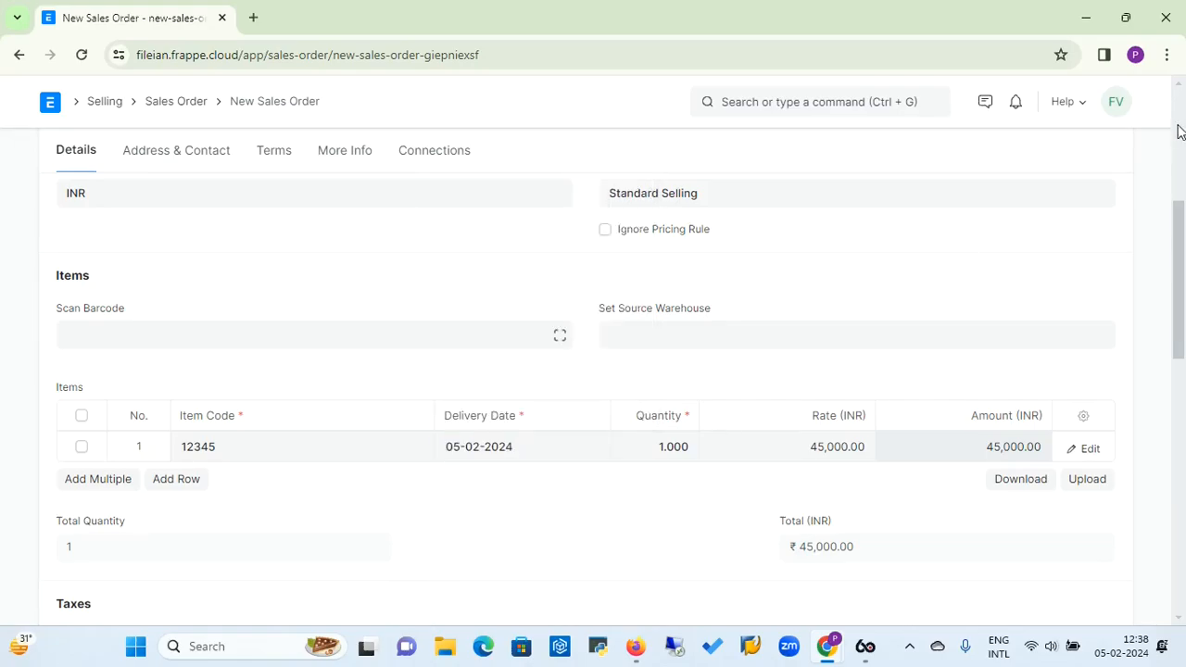
Save the Guest2 sales order and submit it permanently
{"action": "scroll", "coordinate": [1178, 132], "scroll_direction": "up", "scroll_amount": 4}
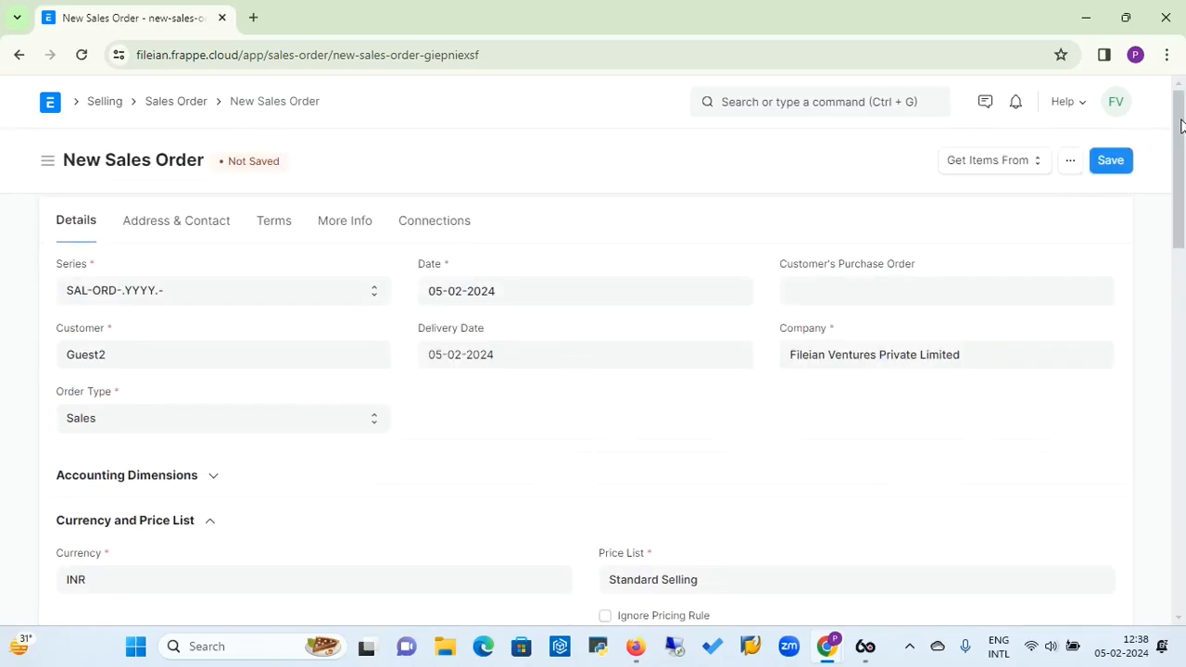
{"action": "left_click", "coordinate": [1112, 160]}
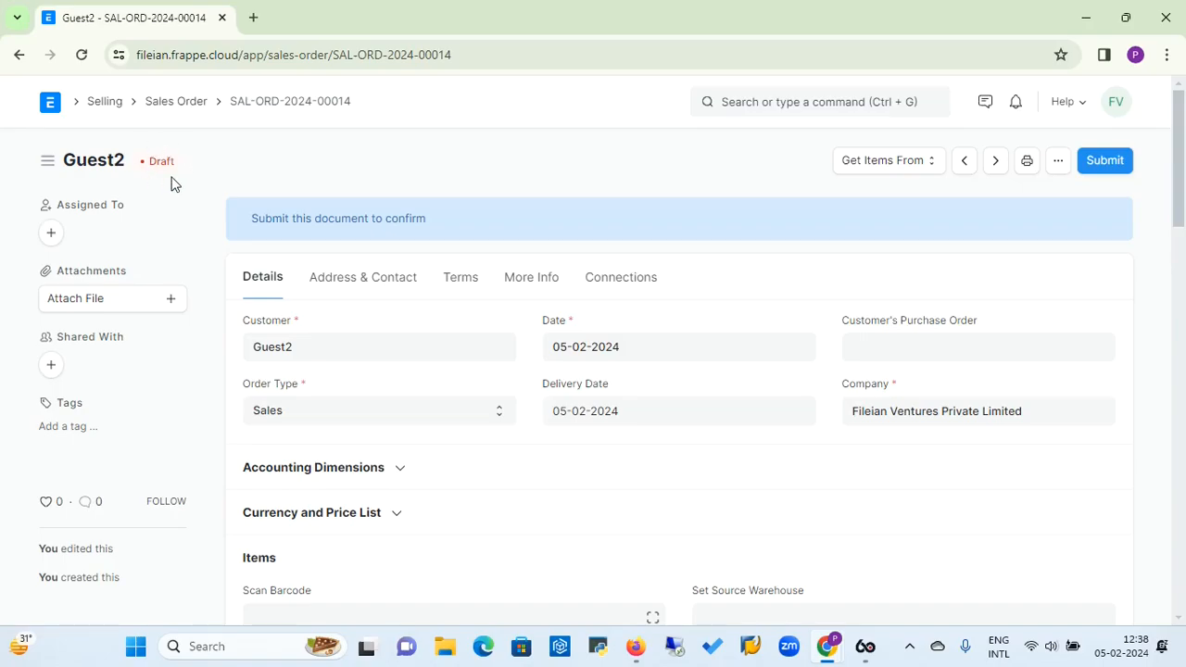
{"action": "left_click", "coordinate": [1106, 162]}
{"action": "left_click", "coordinate": [802, 235]}
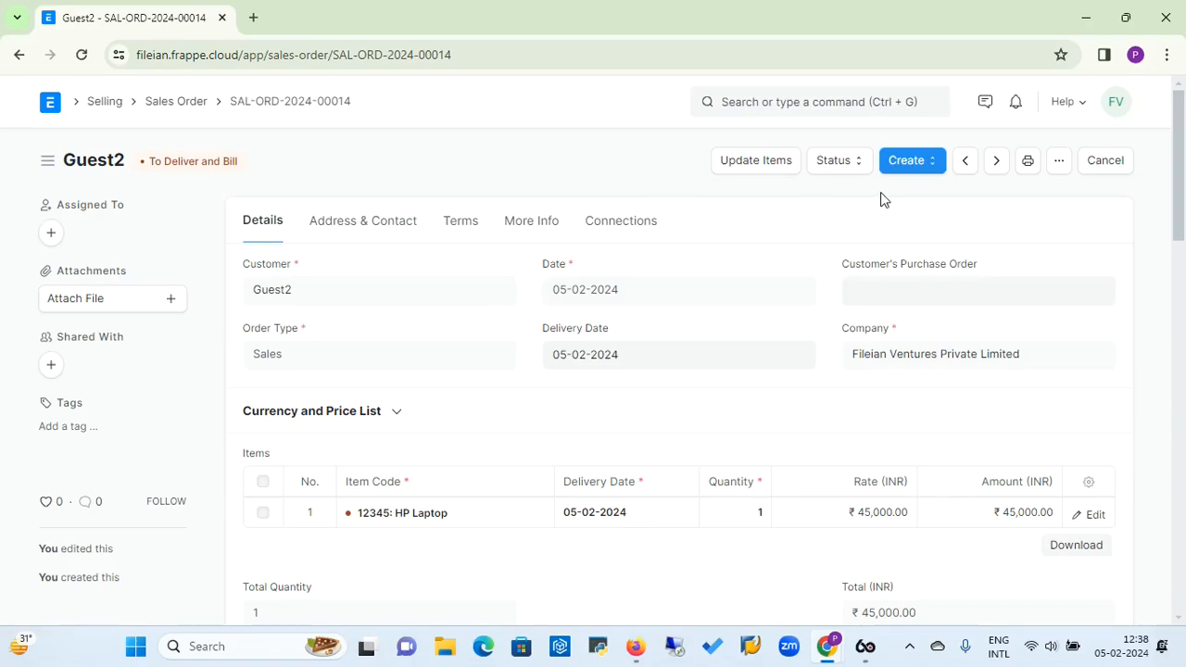
Create a sales invoice from the Guest2 sales order and check its item row
{"action": "left_click", "coordinate": [935, 174]}
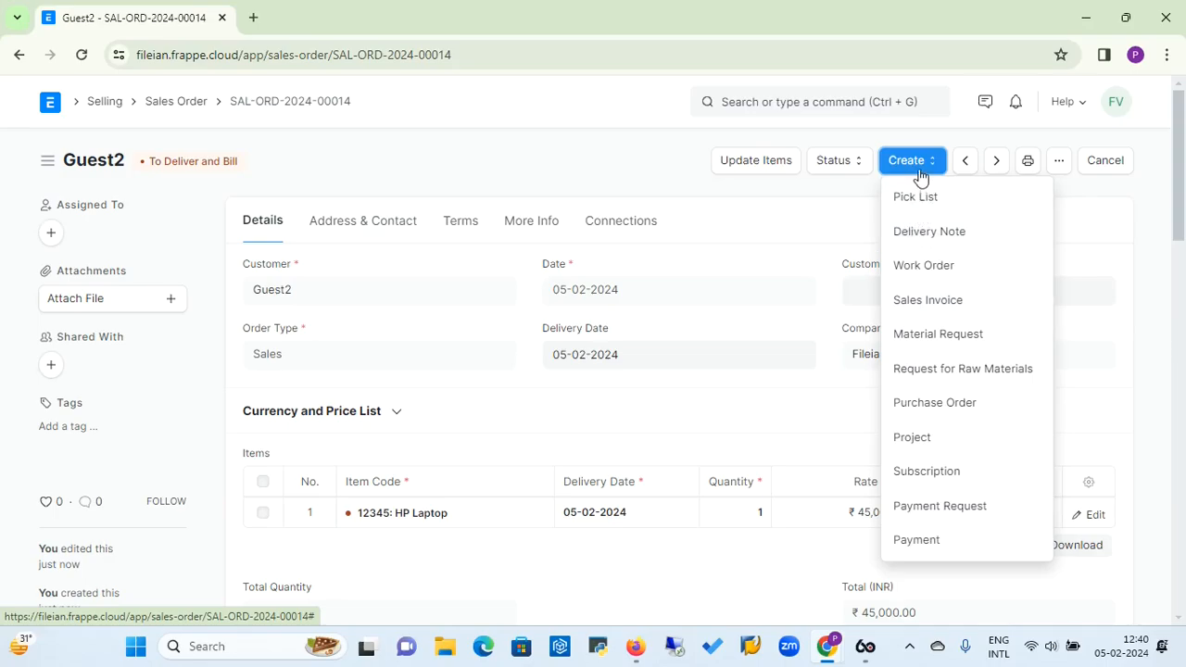
{"action": "left_click", "coordinate": [923, 302]}
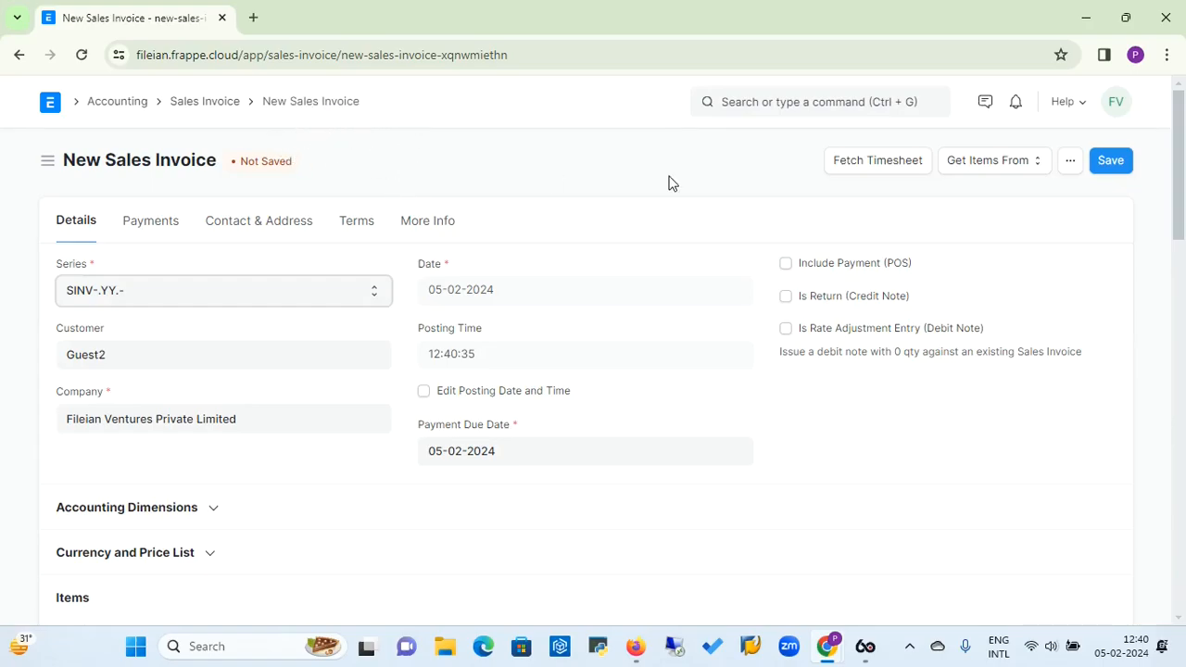
{"action": "left_click_drag", "start_coordinate": [1181, 159], "coordinate": [1180, 261]}
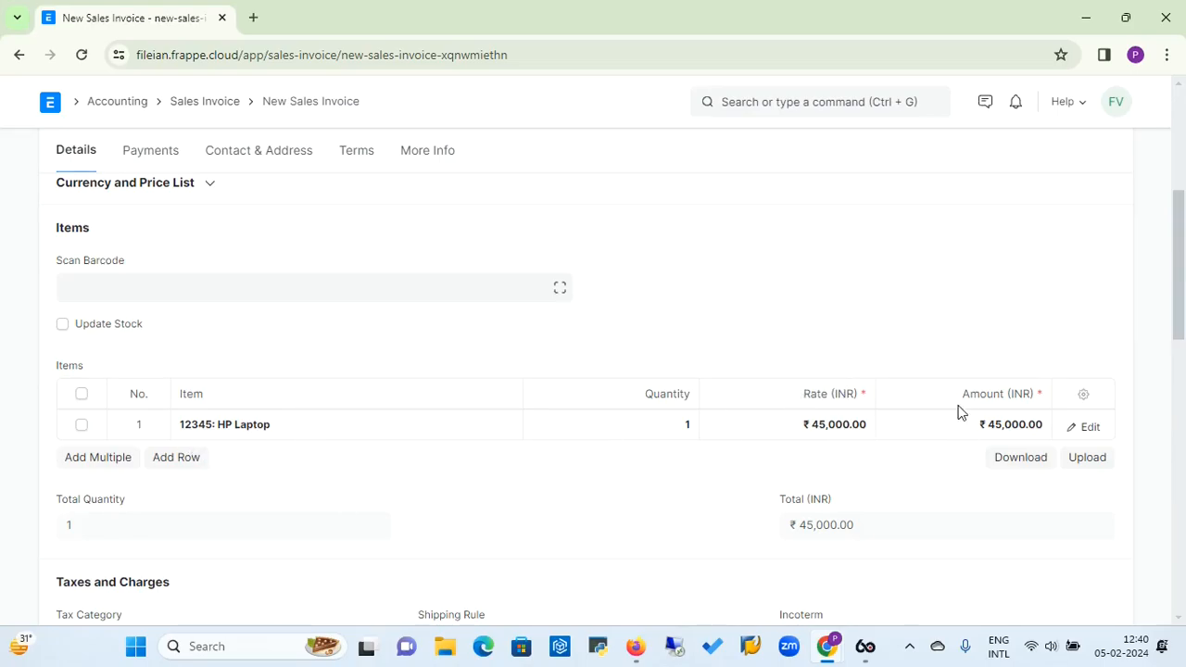
{"action": "left_click_drag", "start_coordinate": [1178, 313], "coordinate": [1183, 189]}
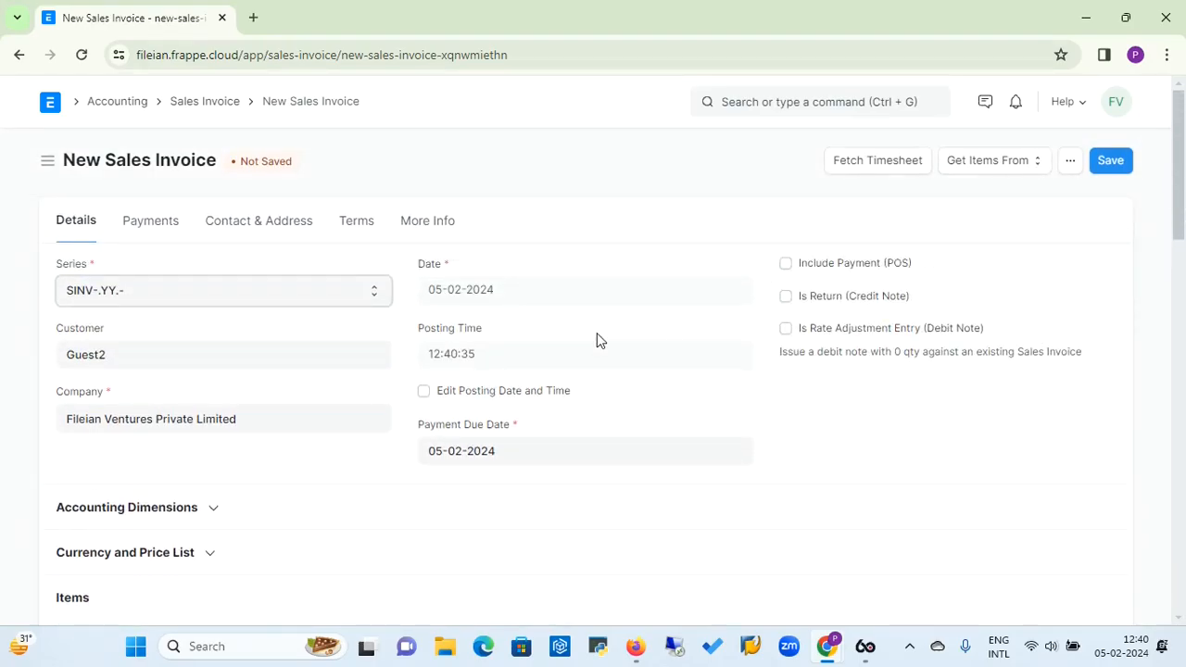
Examine the new invoice's payments, contact and address, terms and additional information, including the advance payments section
{"action": "left_click", "coordinate": [158, 231]}
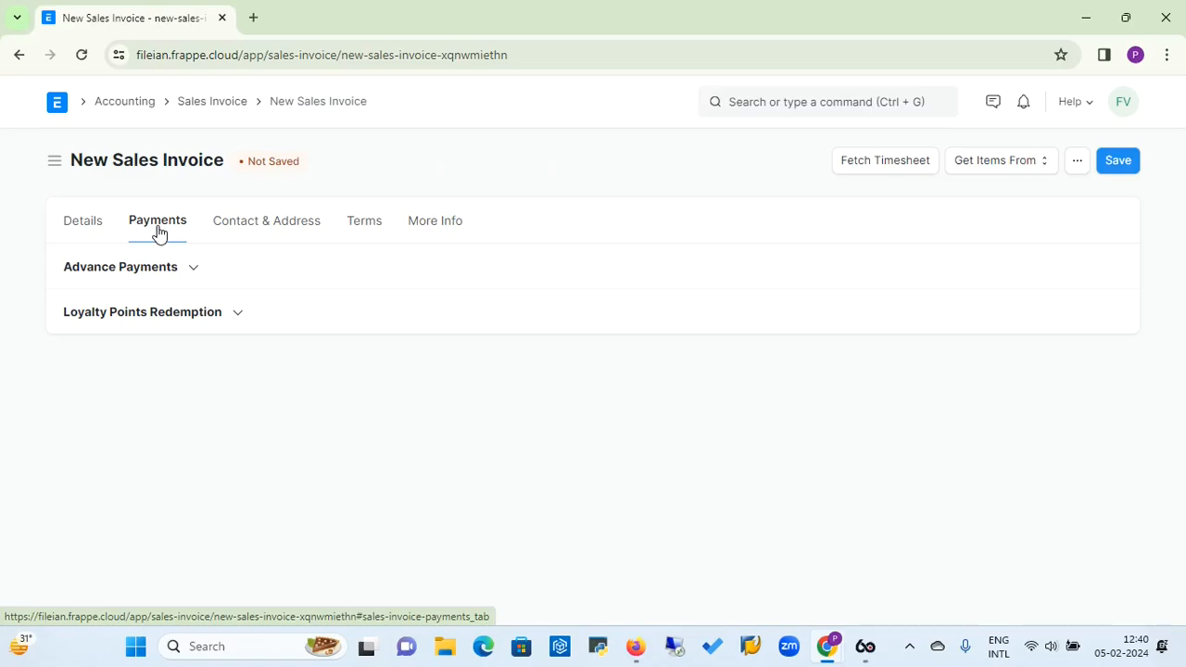
{"action": "left_click", "coordinate": [285, 228]}
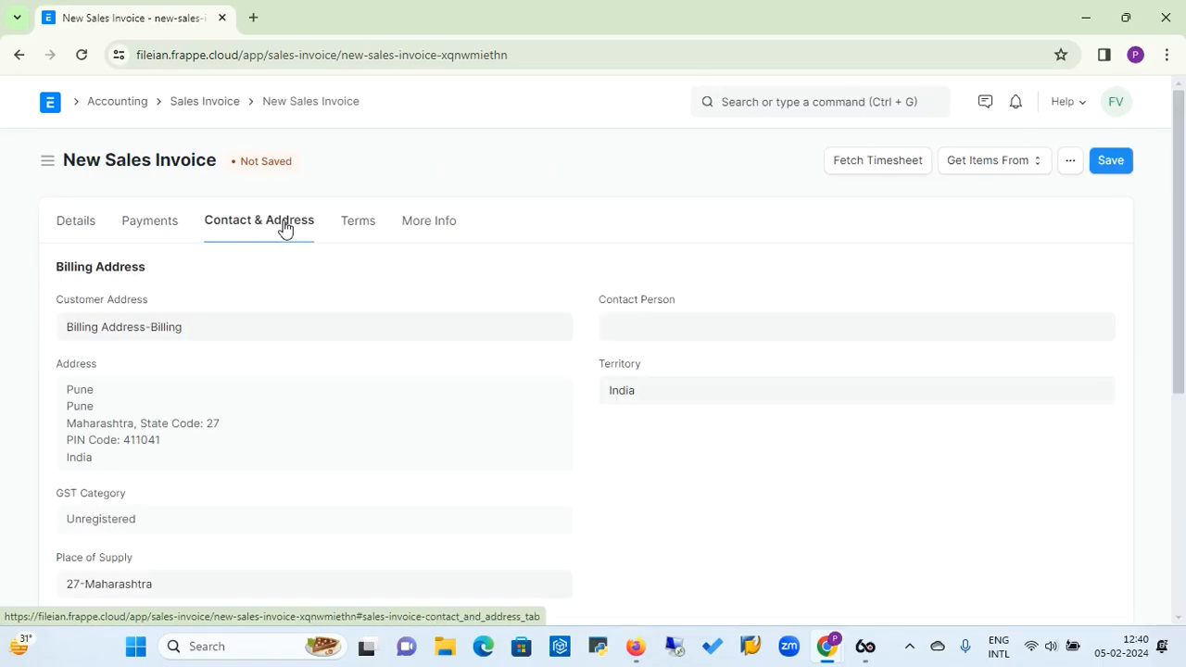
{"action": "left_click", "coordinate": [372, 224]}
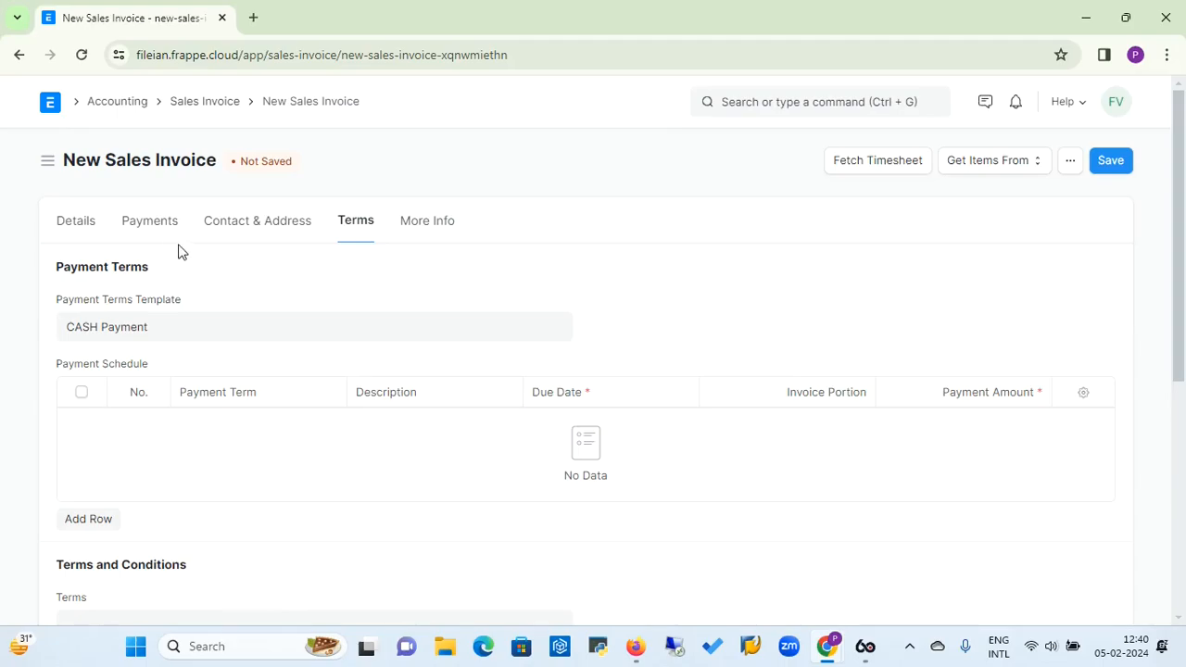
{"action": "left_click", "coordinate": [434, 231]}
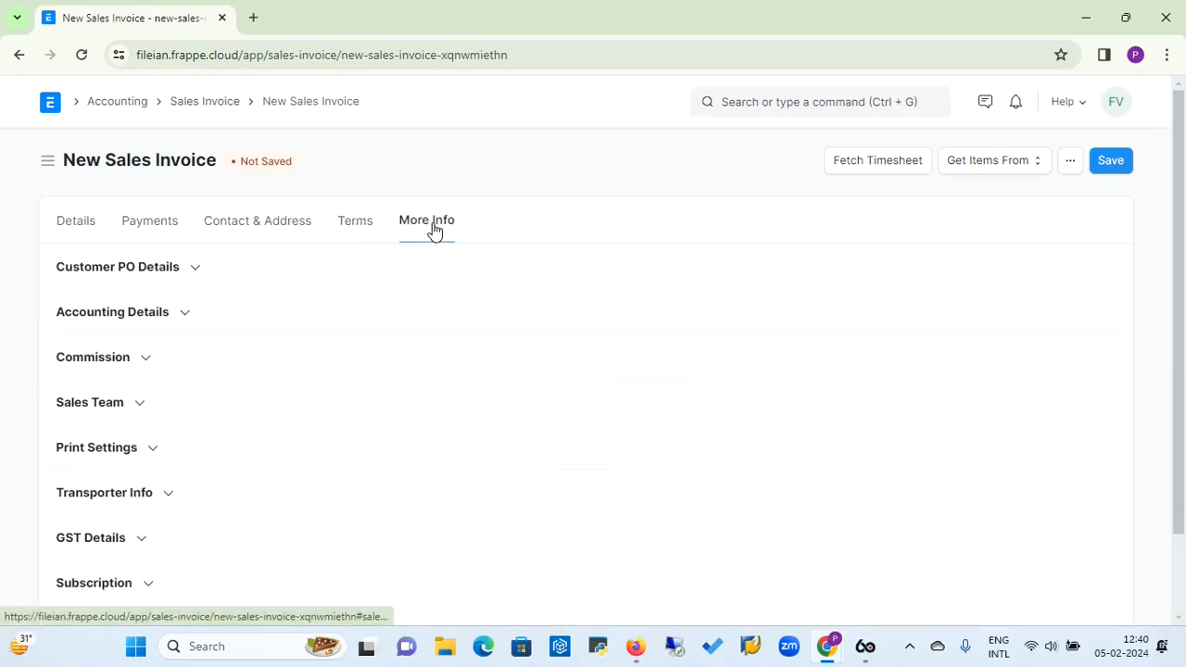
{"action": "left_click", "coordinate": [164, 232]}
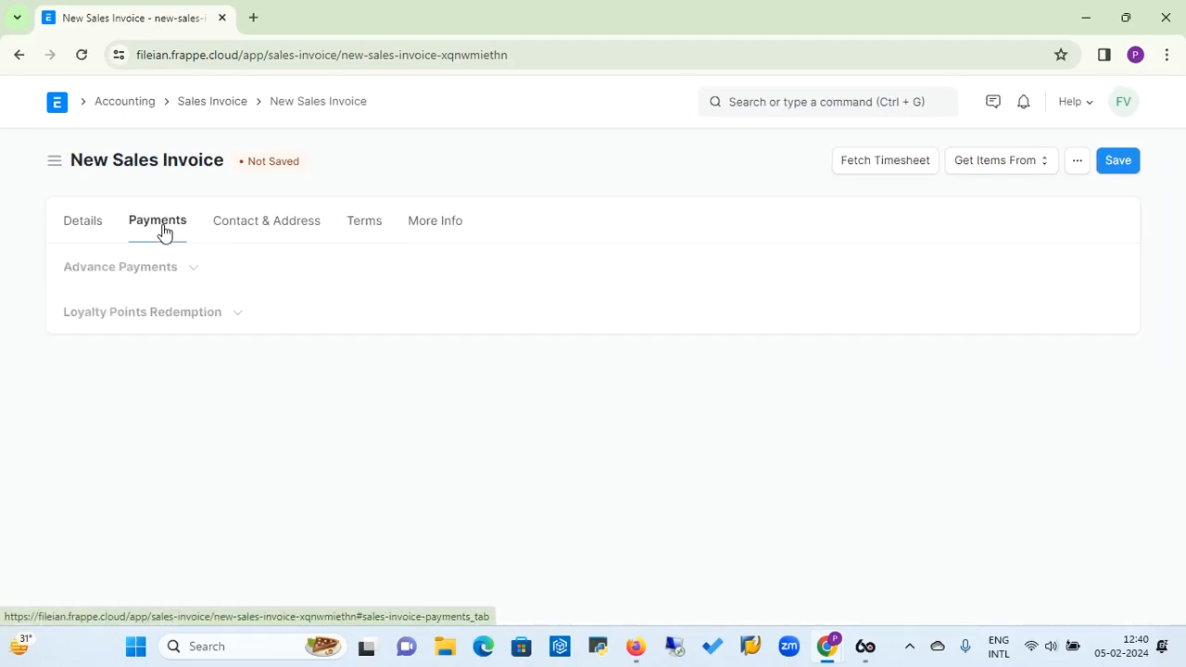
{"action": "left_click", "coordinate": [197, 274]}
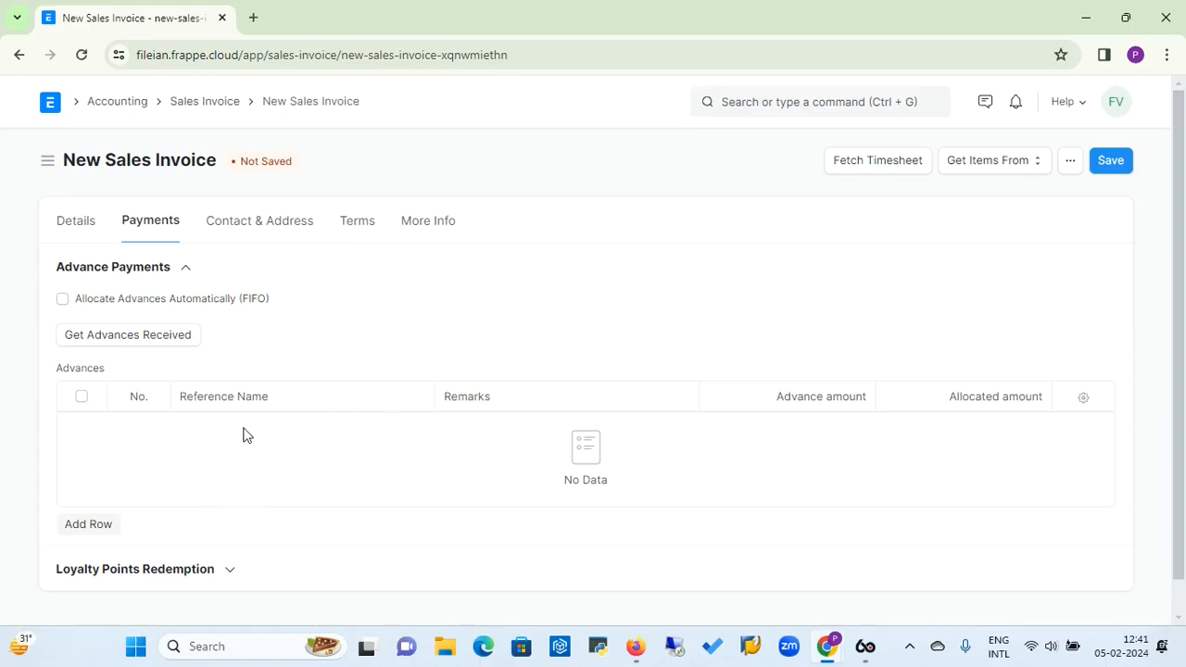
Return to the invoice details, save the Guest2 sales invoice and submit it permanently
{"action": "left_click", "coordinate": [77, 223]}
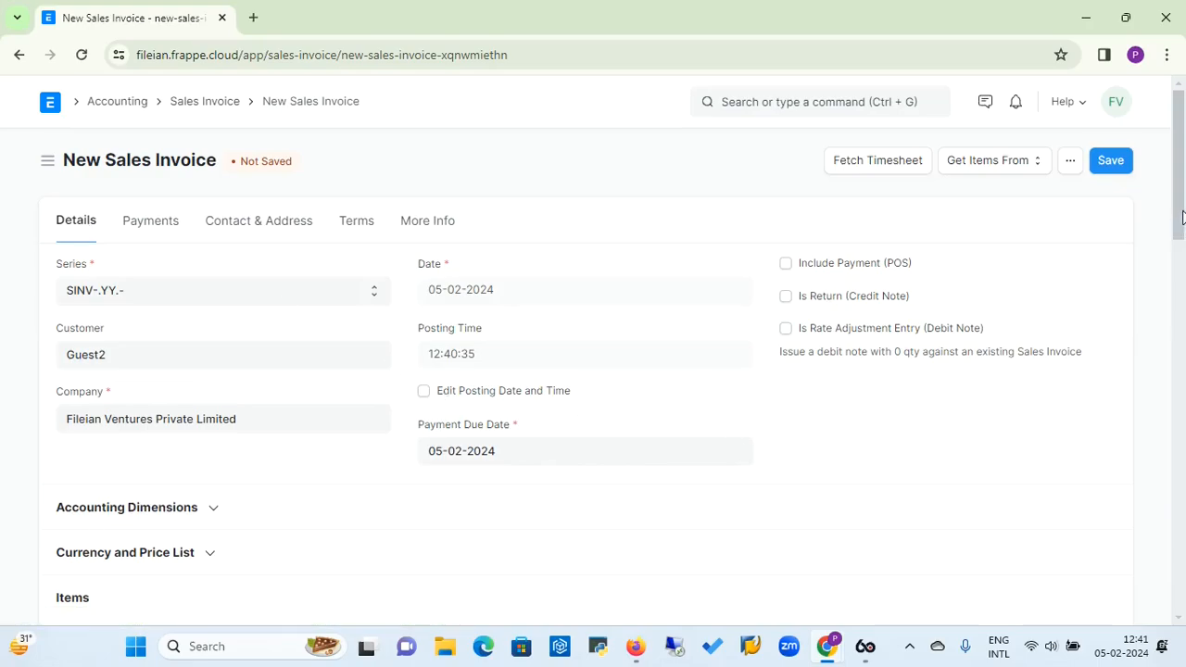
{"action": "scroll", "coordinate": [1178, 195], "scroll_direction": "down", "scroll_amount": 1}
{"action": "scroll", "coordinate": [1178, 195], "scroll_direction": "up", "scroll_amount": 1}
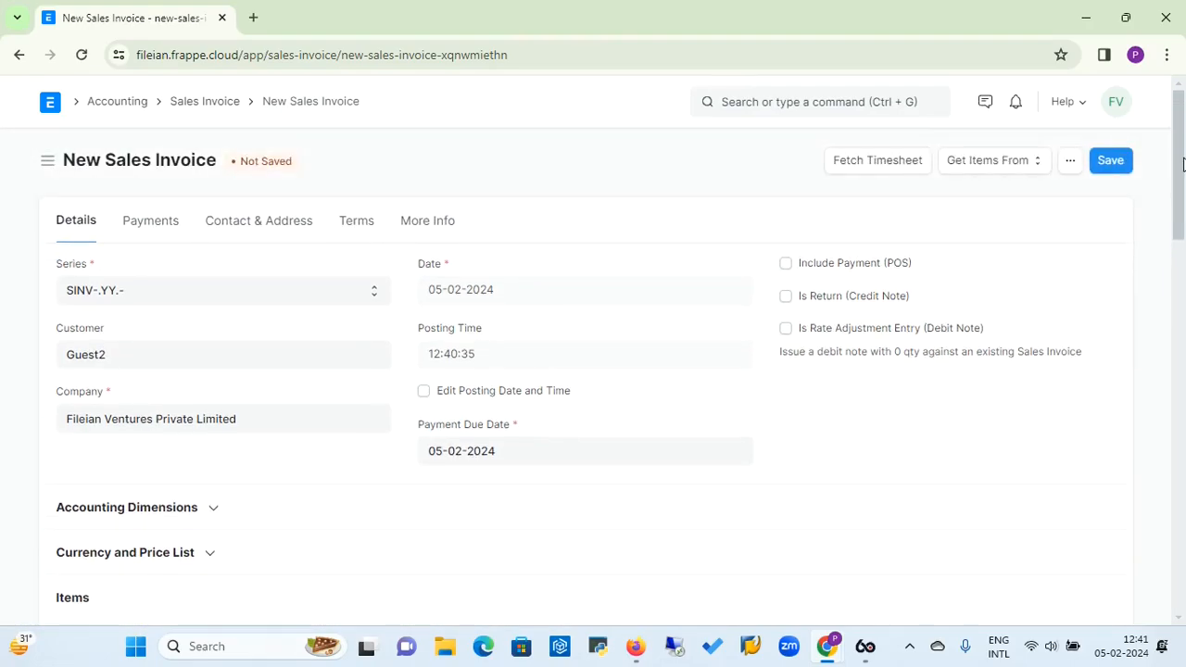
{"action": "left_click", "coordinate": [1109, 164]}
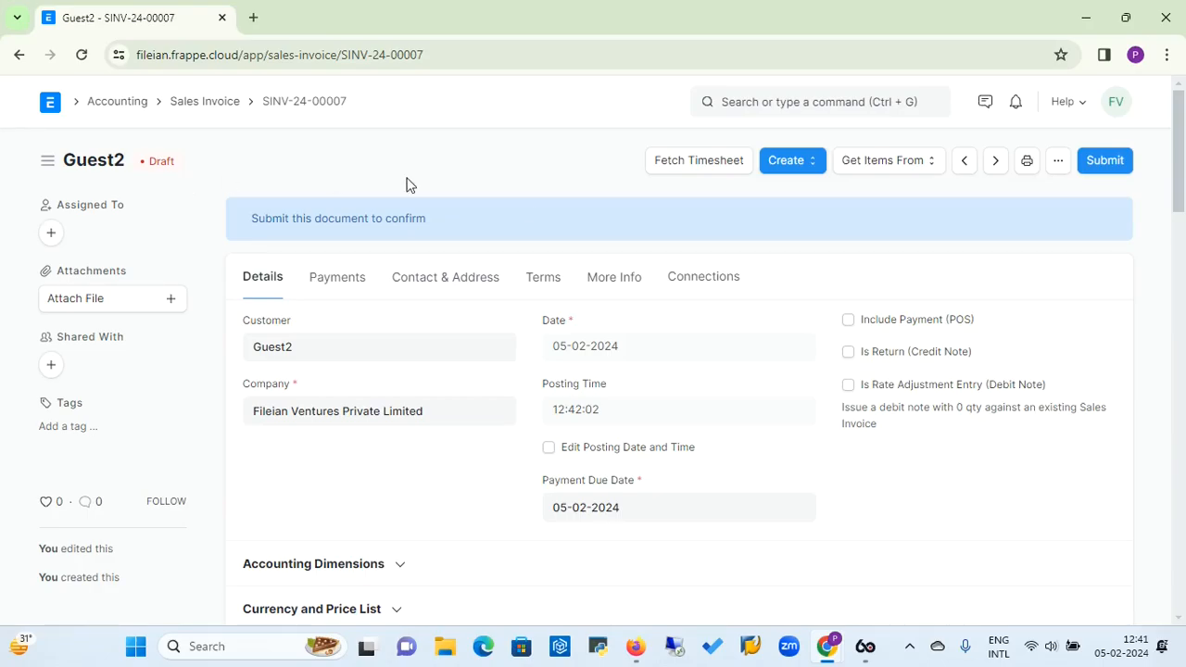
{"action": "left_click", "coordinate": [1109, 162]}
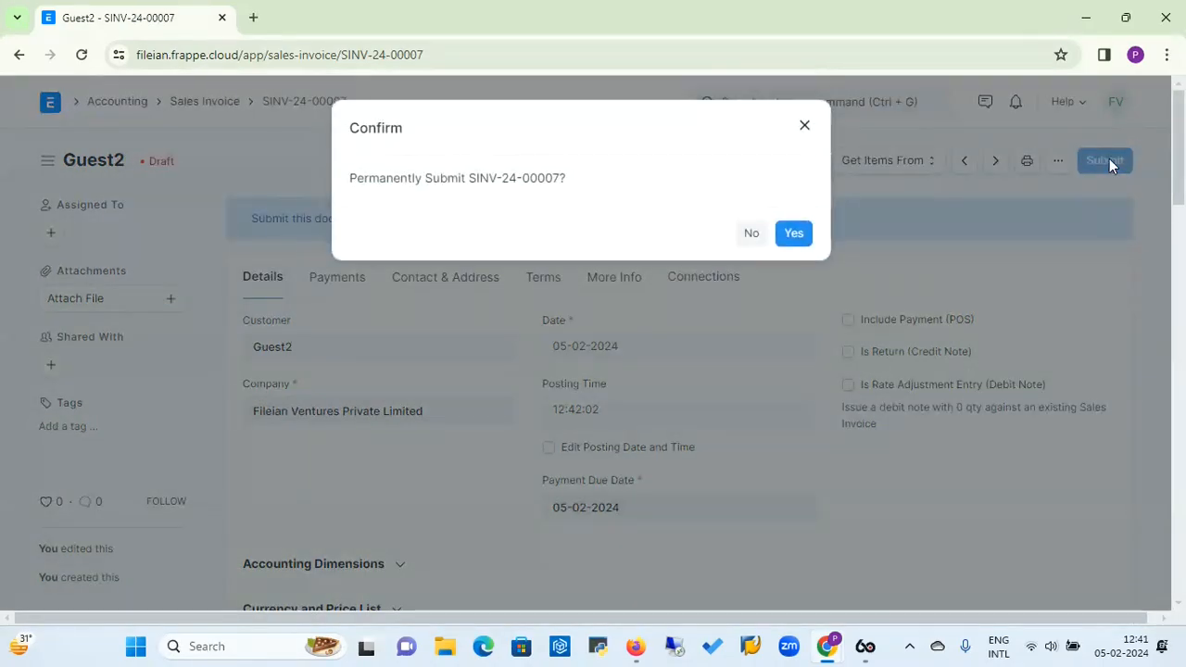
{"action": "left_click", "coordinate": [805, 237]}
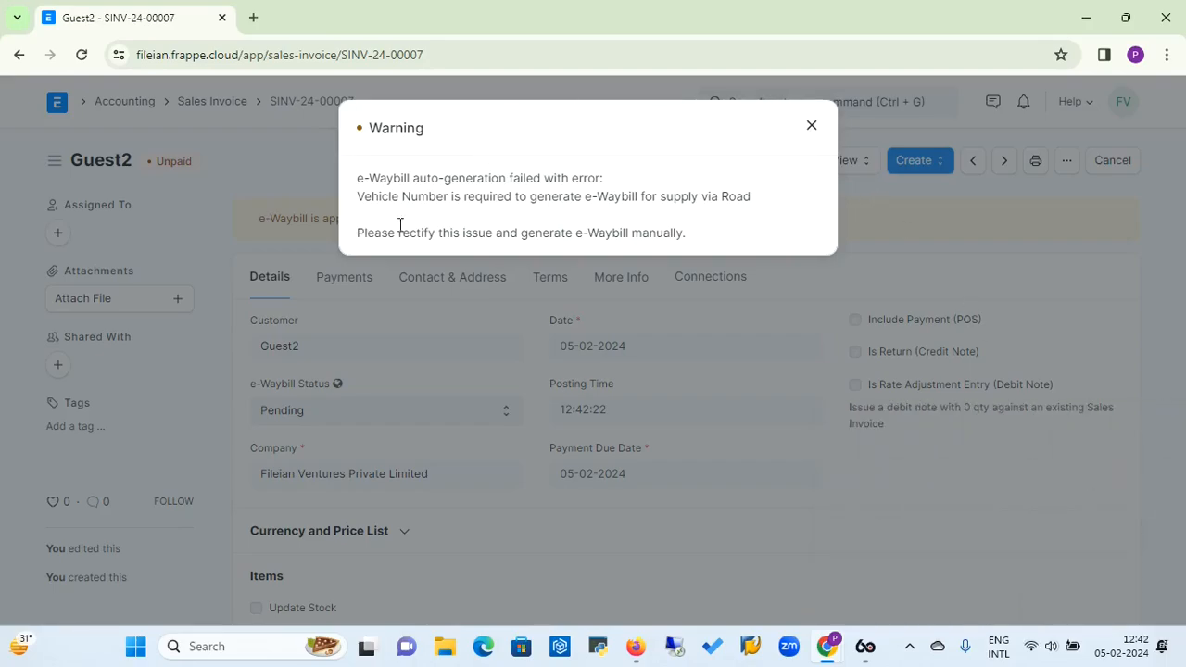
Dismiss the e-Waybill warning and review the additional actions available for the submitted Guest2 invoice
{"action": "left_click", "coordinate": [810, 131]}
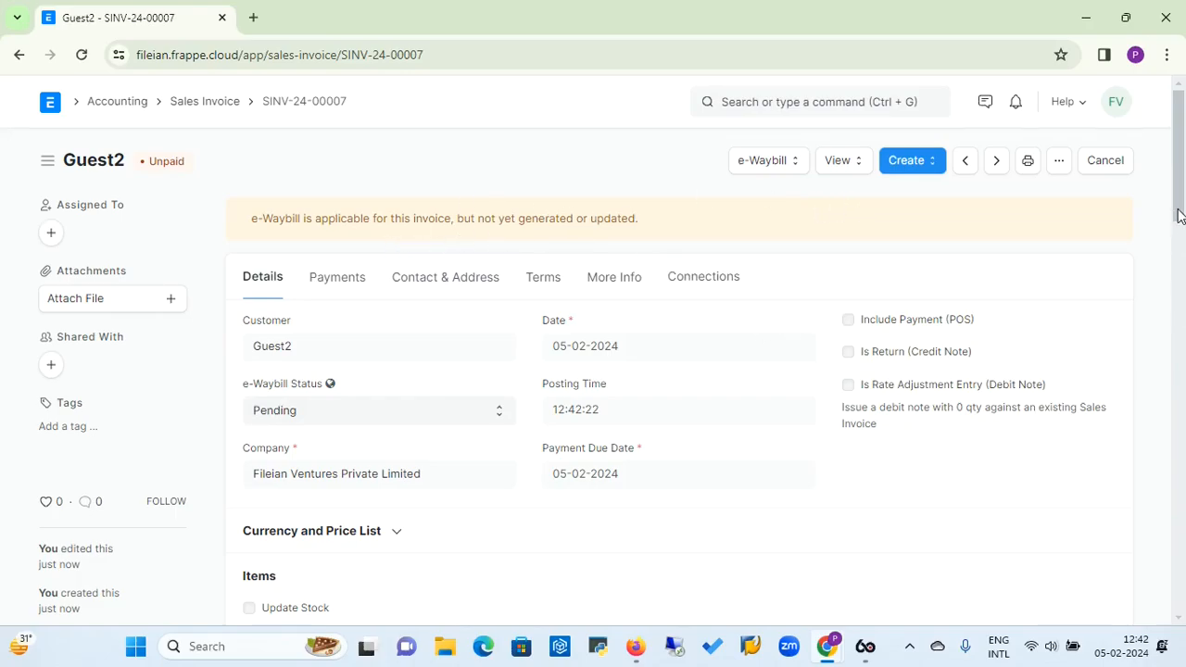
{"action": "left_click_drag", "start_coordinate": [1178, 213], "coordinate": [1178, 162]}
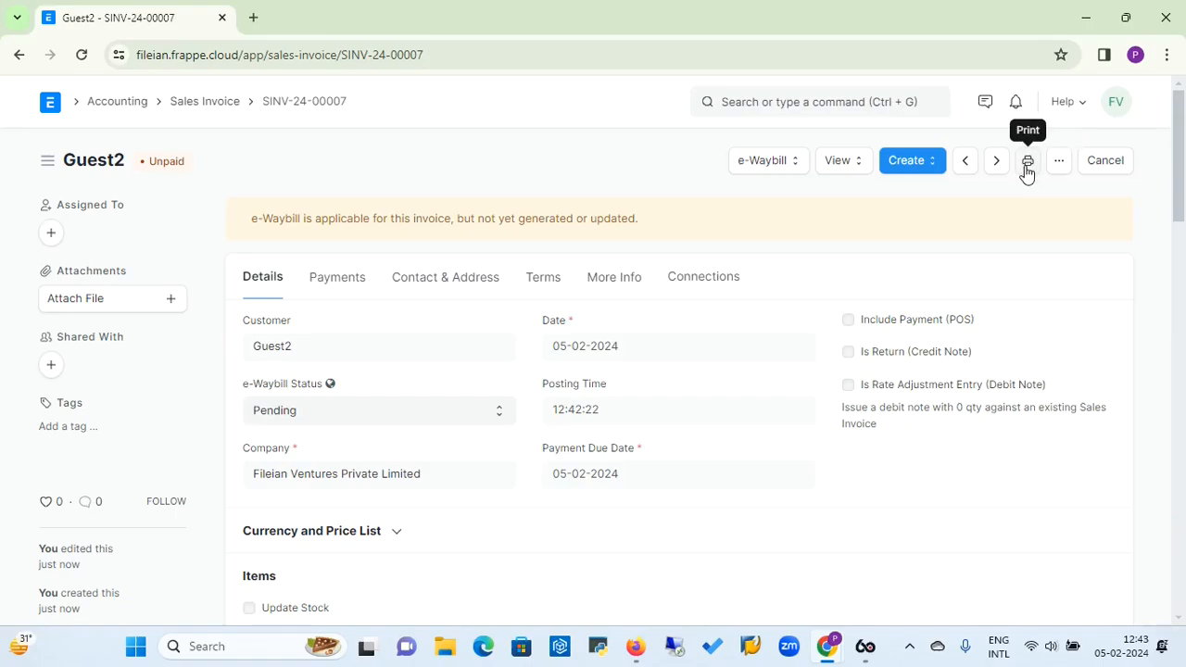
{"action": "left_click", "coordinate": [1062, 169]}
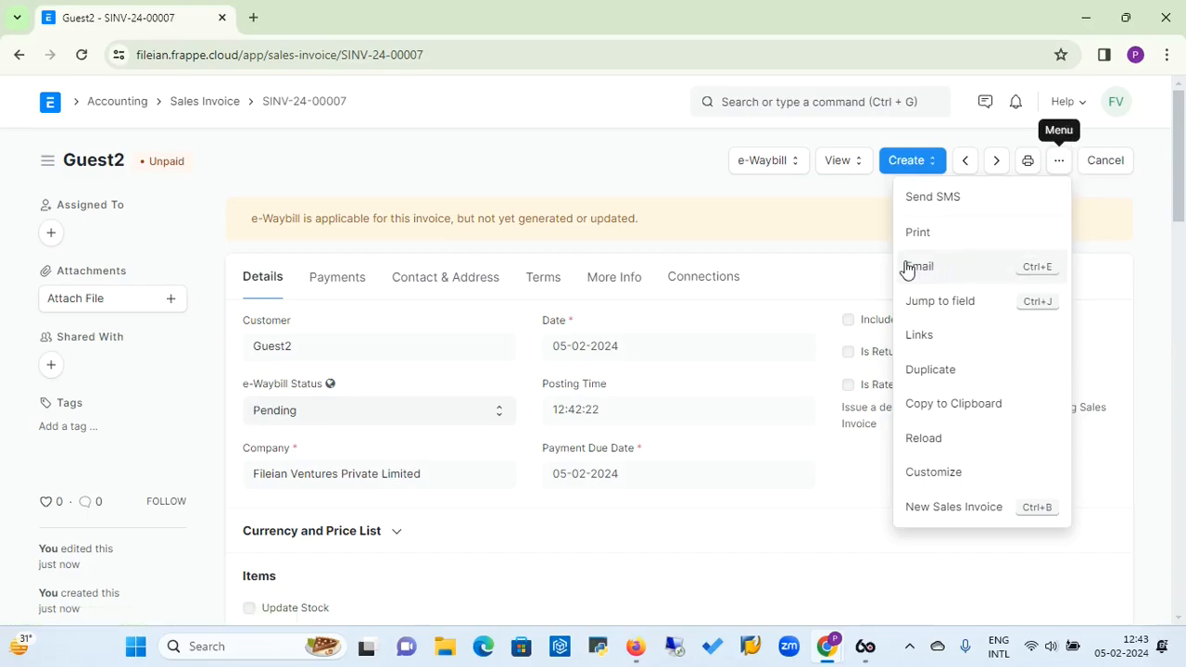
{"action": "left_click", "coordinate": [654, 190]}
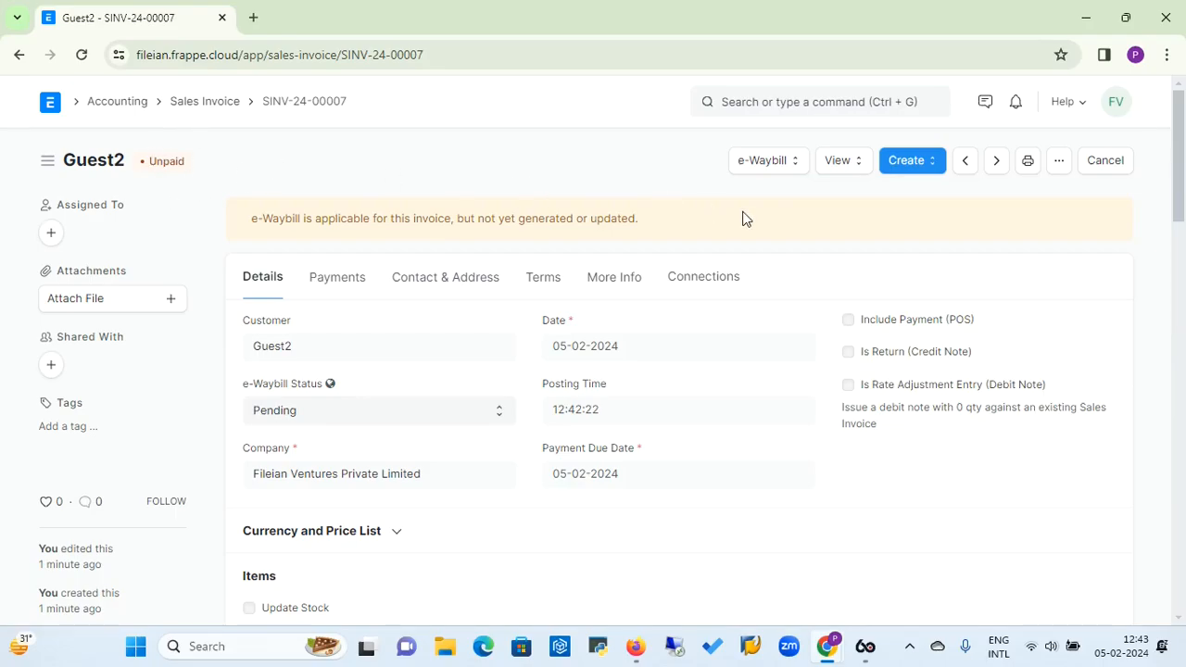
View the accounting ledger of the Guest2 sales invoice and examine its debit and credit entries
{"action": "left_click", "coordinate": [853, 171]}
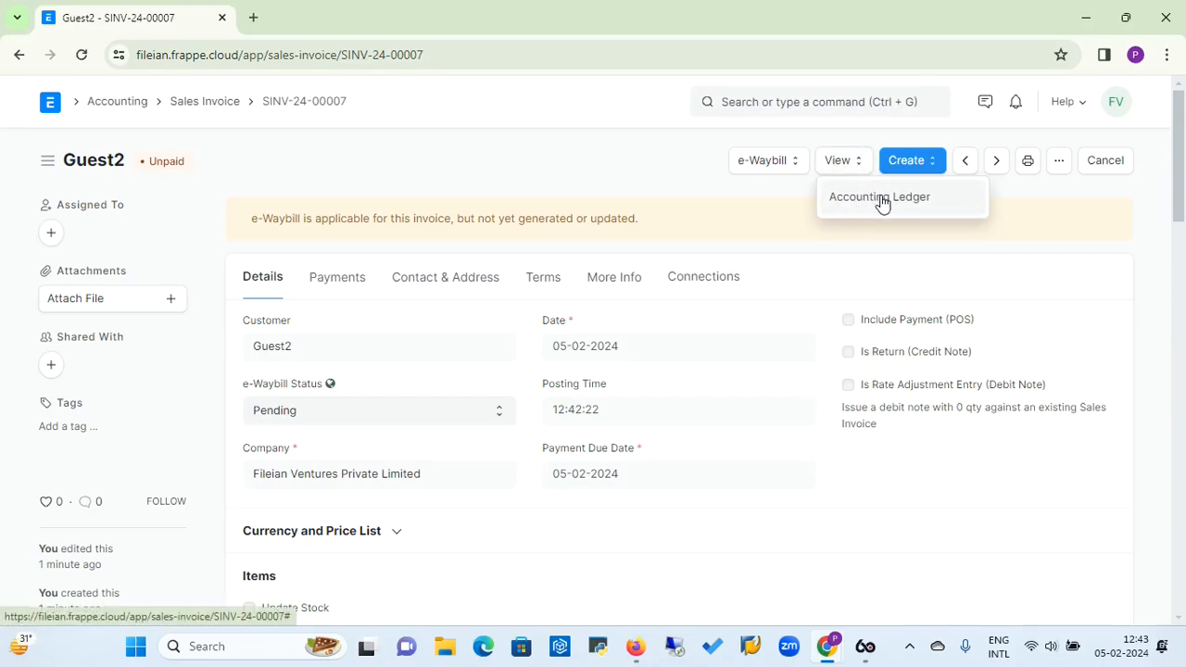
{"action": "left_click", "coordinate": [868, 198]}
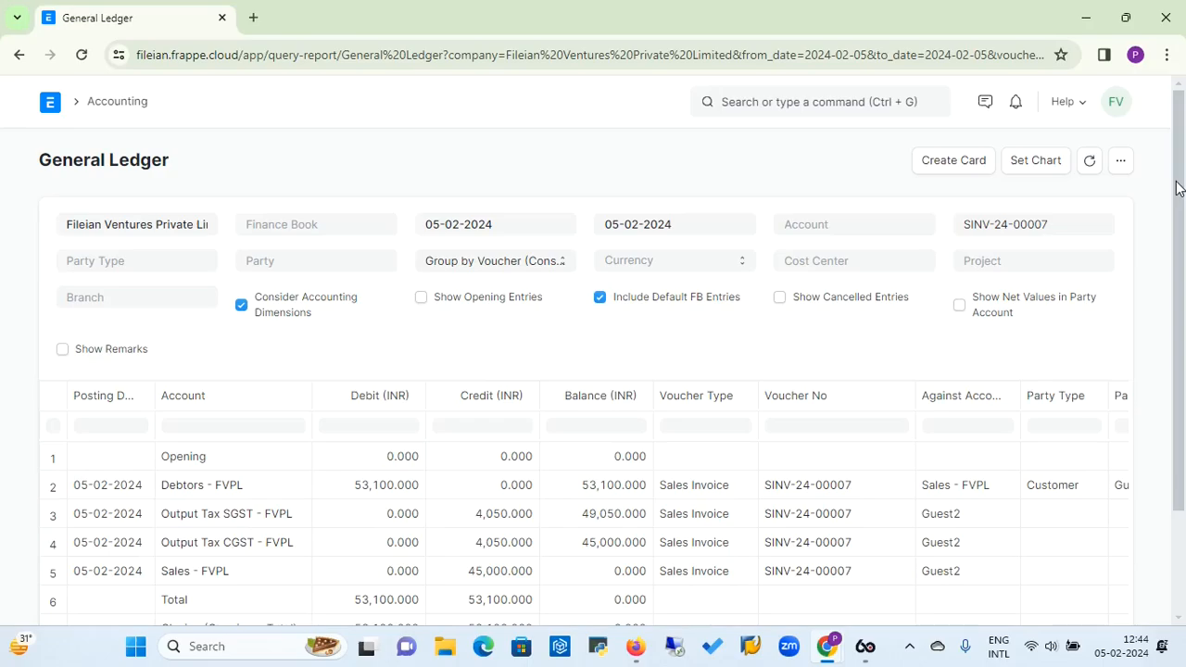
{"action": "left_click_drag", "start_coordinate": [1179, 188], "coordinate": [1181, 236]}
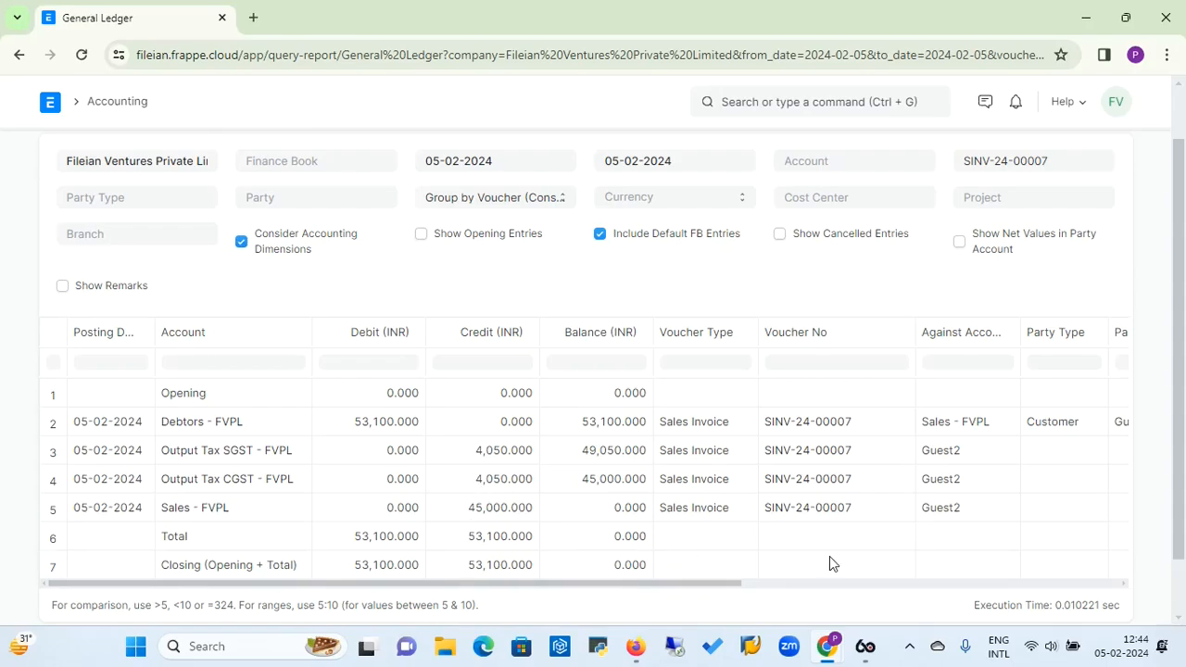
{"action": "left_click_drag", "start_coordinate": [1176, 356], "coordinate": [1183, 322]}
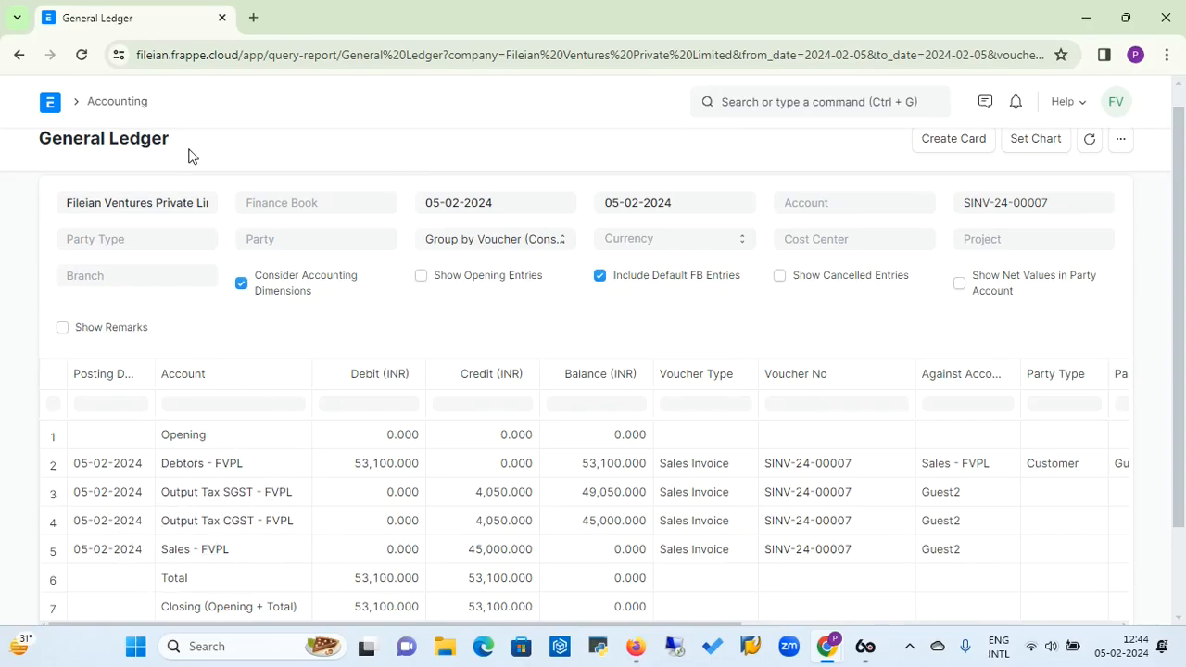
Go back to the Selling module's sales invoice list and open the Guest2 invoice
{"action": "left_click", "coordinate": [51, 108]}
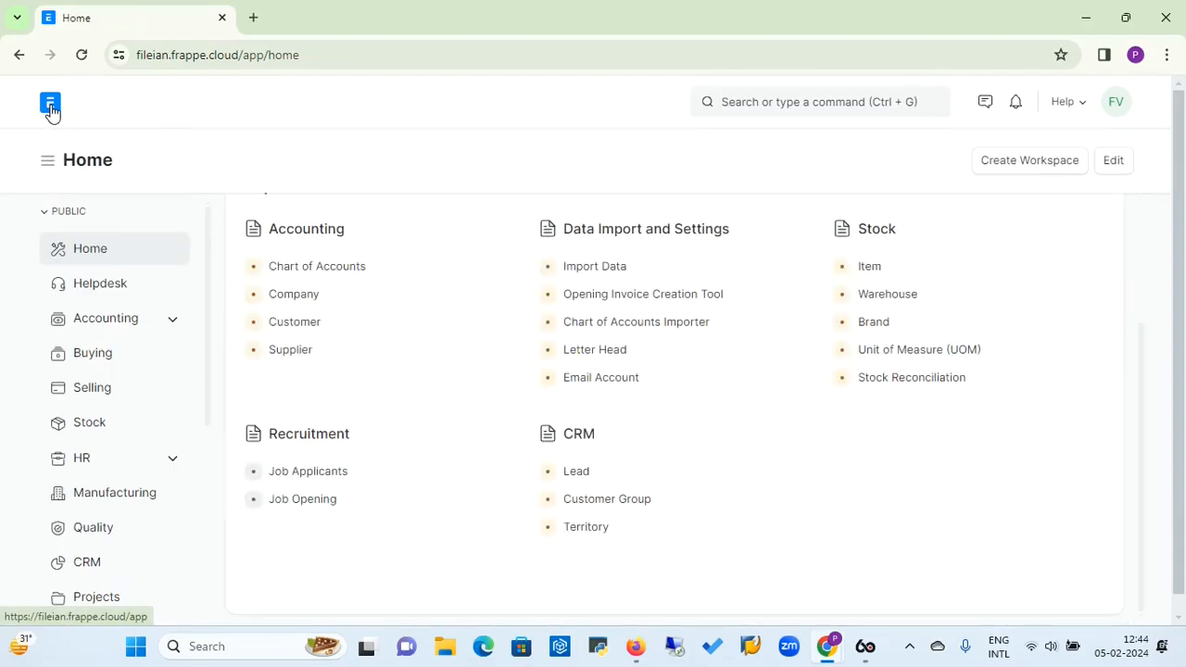
{"action": "left_click", "coordinate": [98, 392]}
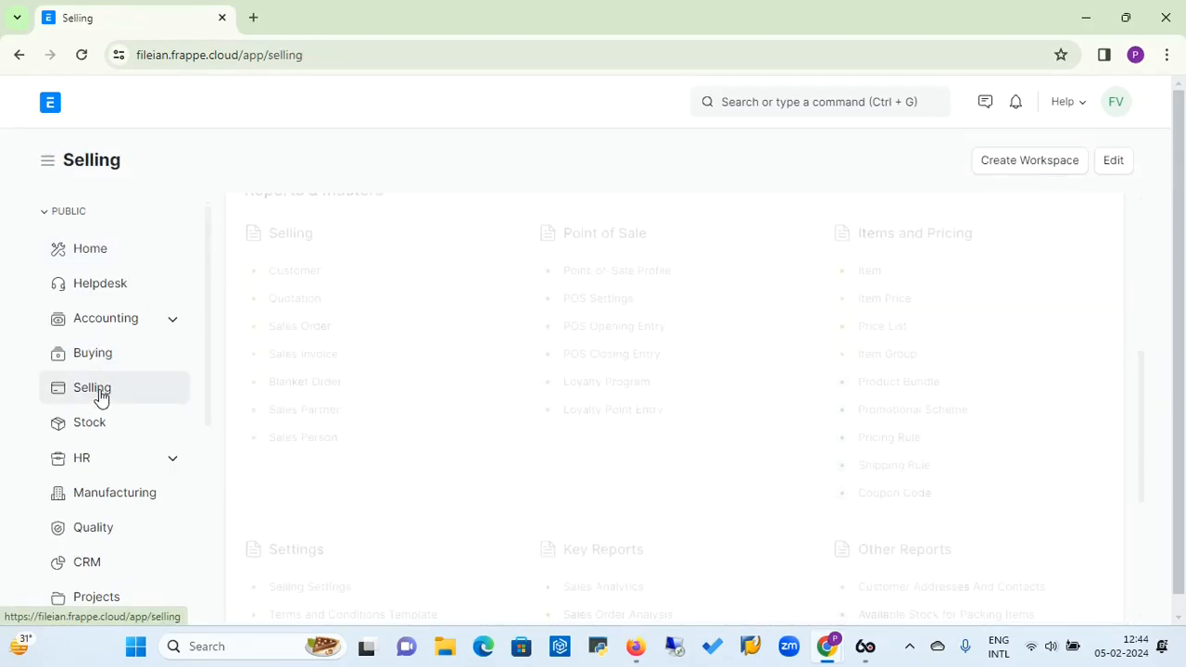
{"action": "left_click", "coordinate": [306, 362]}
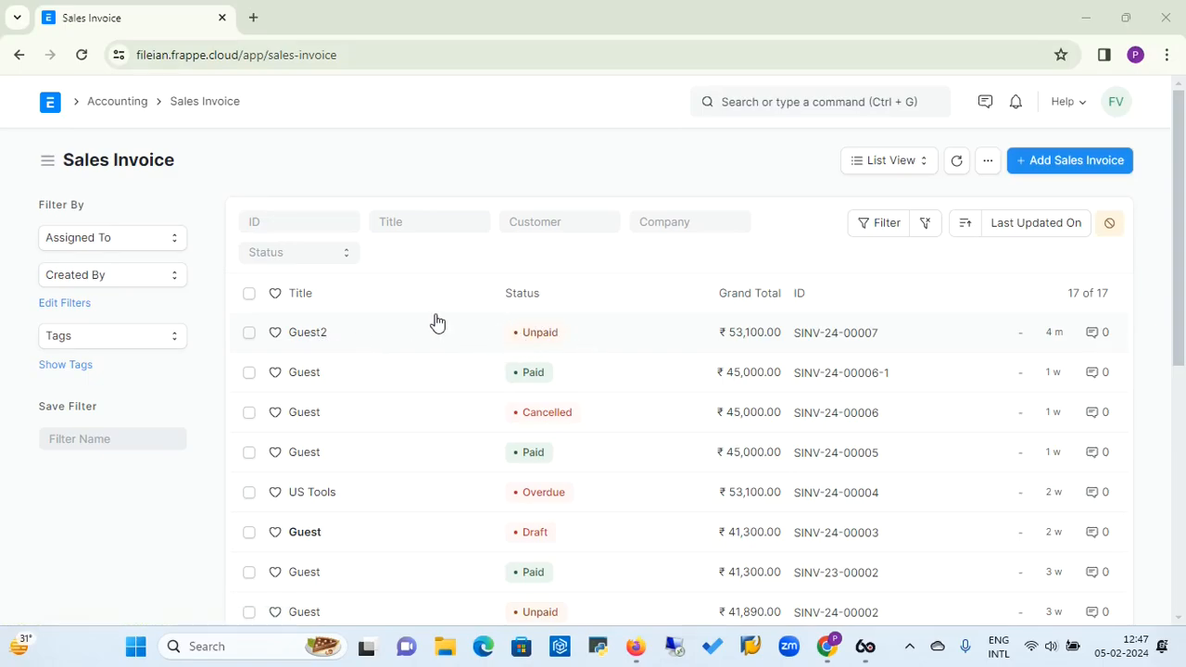
{"action": "left_click", "coordinate": [311, 335]}
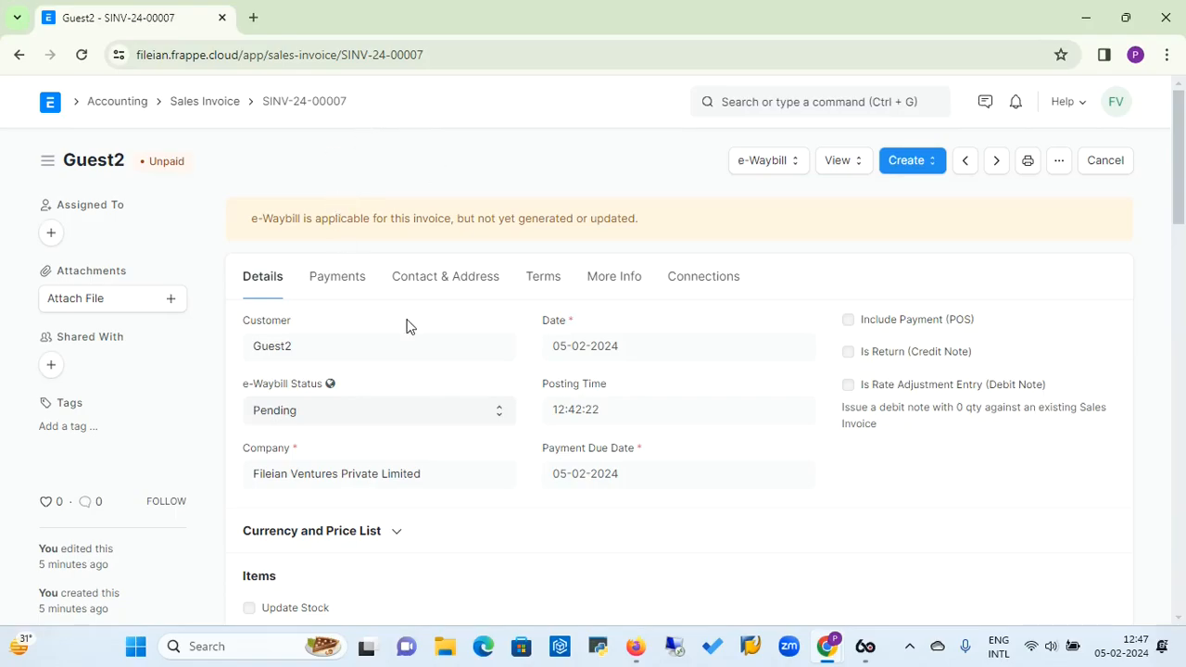
Create a payment entry from the Guest2 invoice and set its mode of payment to Cheque
{"action": "left_click", "coordinate": [931, 170]}
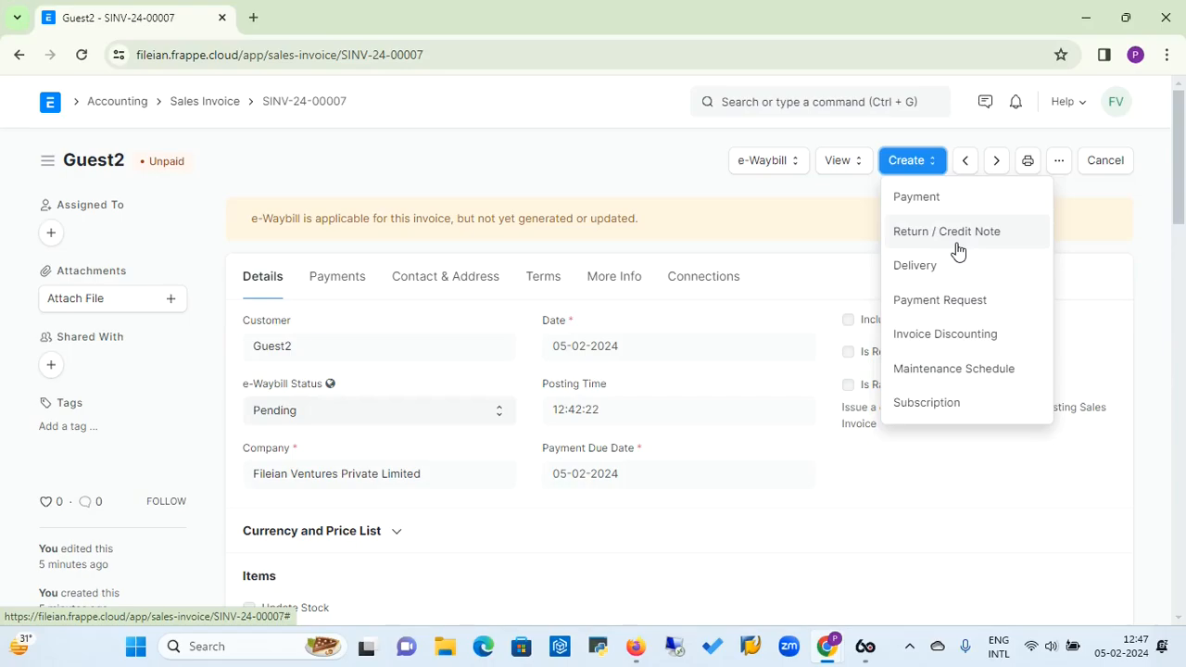
{"action": "left_click", "coordinate": [916, 198]}
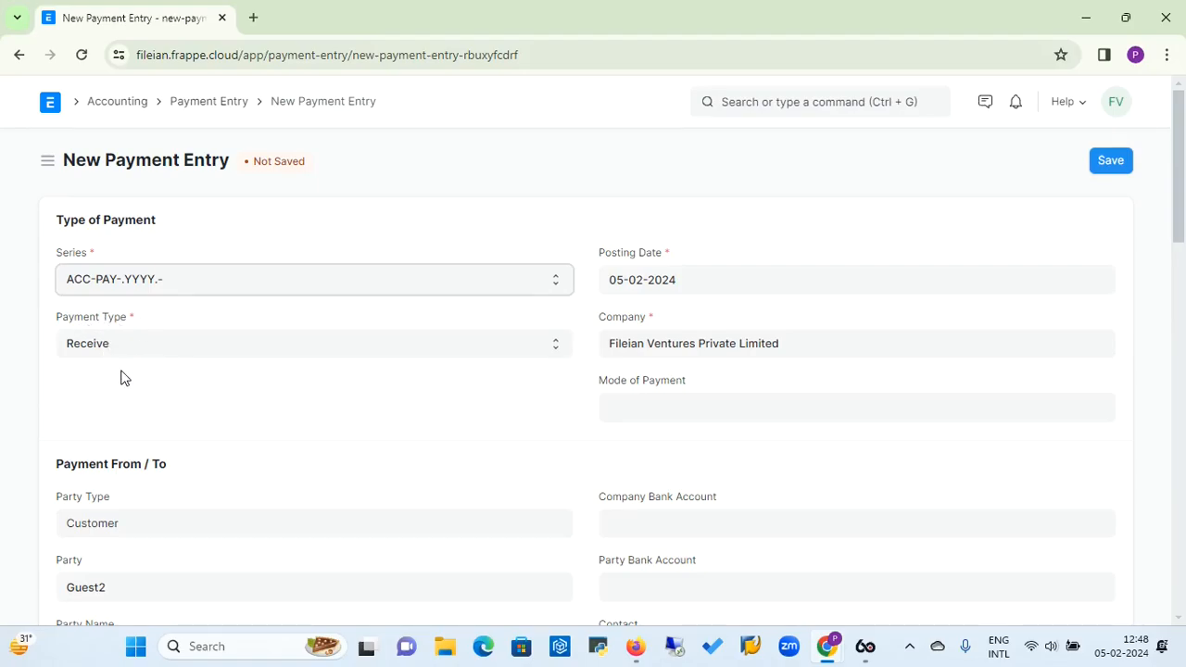
{"action": "left_click", "coordinate": [641, 409]}
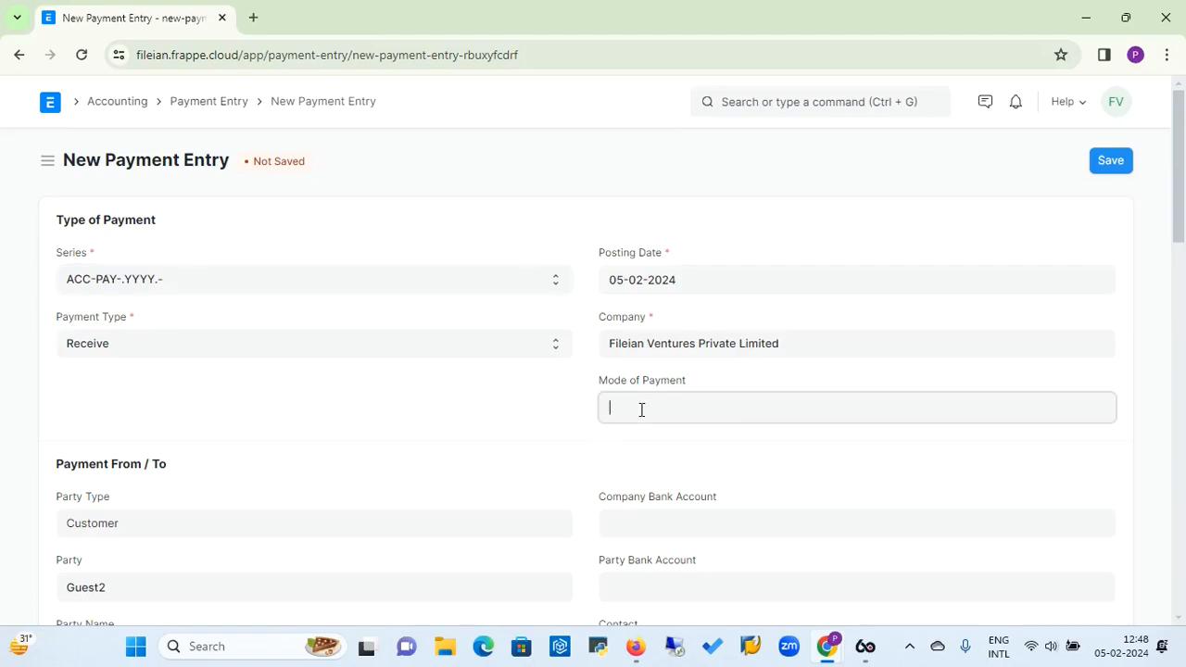
{"action": "type", "text": "c"}
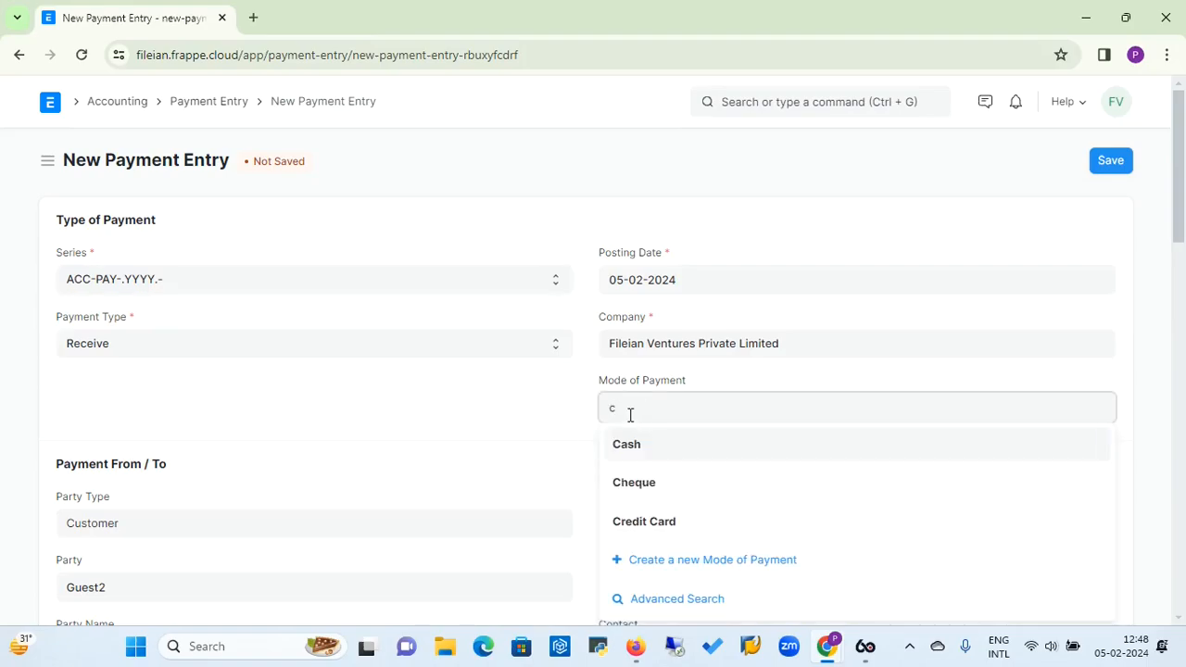
{"action": "left_click", "coordinate": [630, 484]}
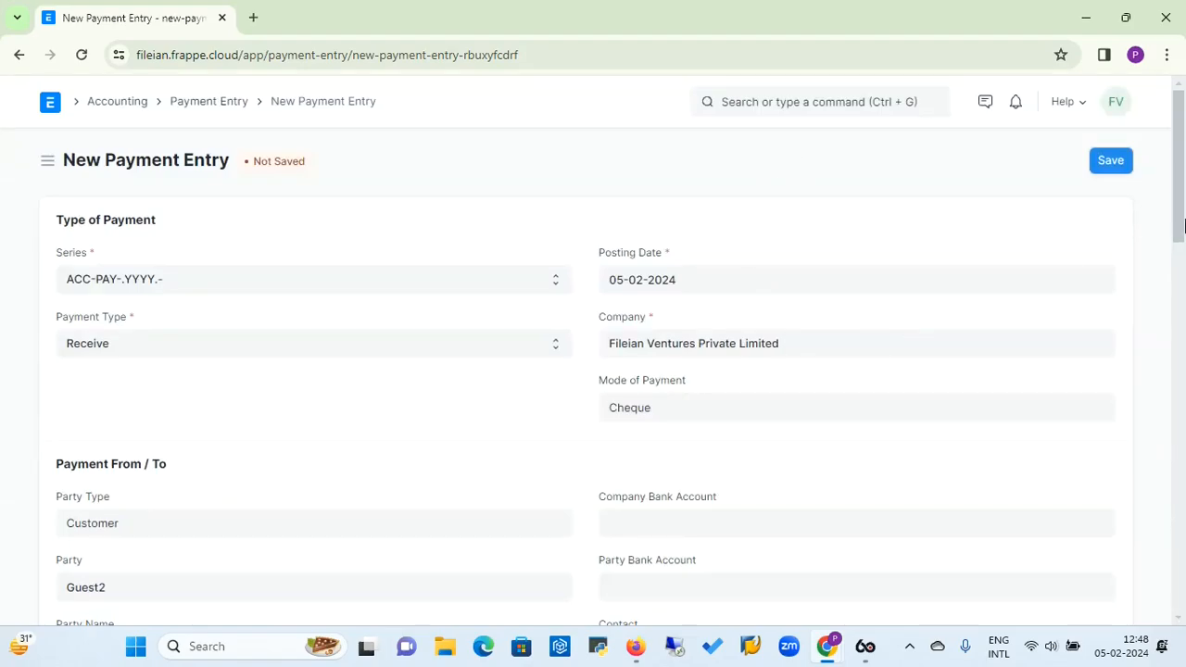
Check the payment's amount and invoice reference, and enter 34567 as the cheque reference number
{"action": "left_click_drag", "start_coordinate": [1179, 217], "coordinate": [1180, 373]}
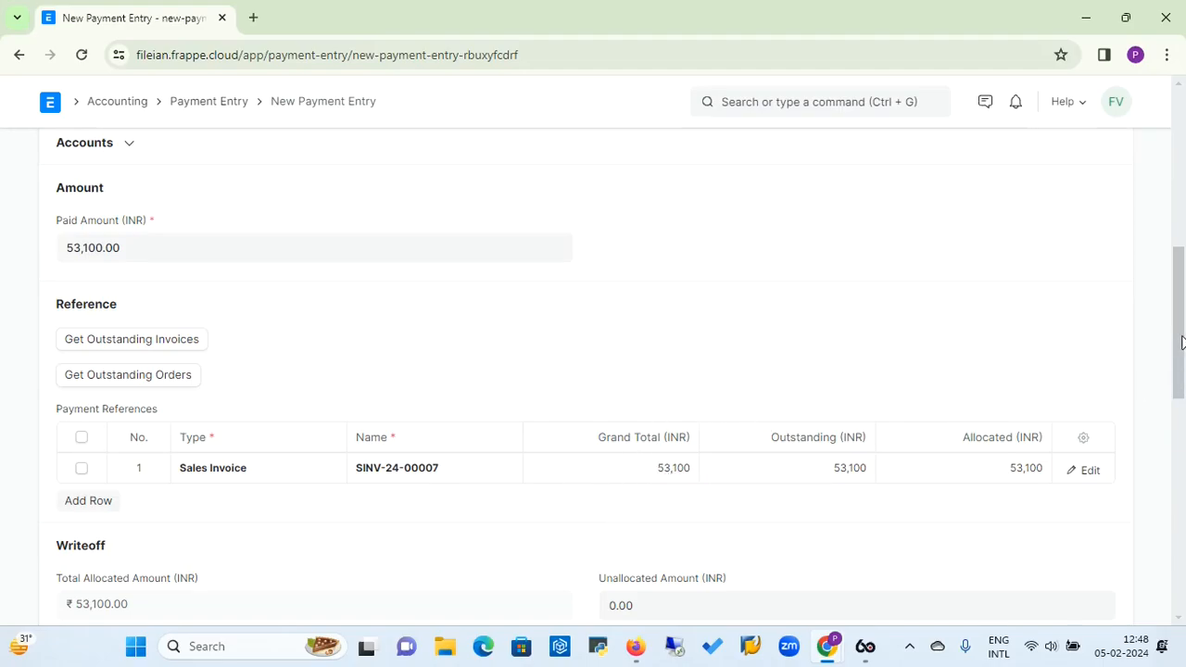
{"action": "left_click_drag", "start_coordinate": [1181, 343], "coordinate": [1183, 540]}
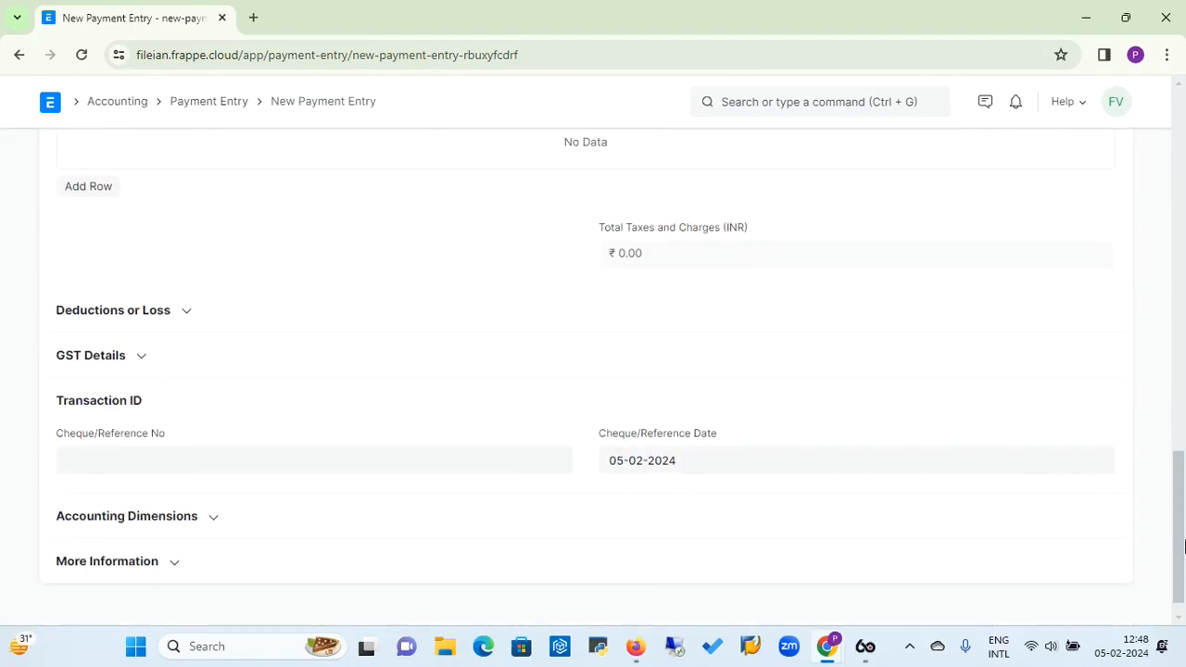
{"action": "left_click", "coordinate": [341, 465]}
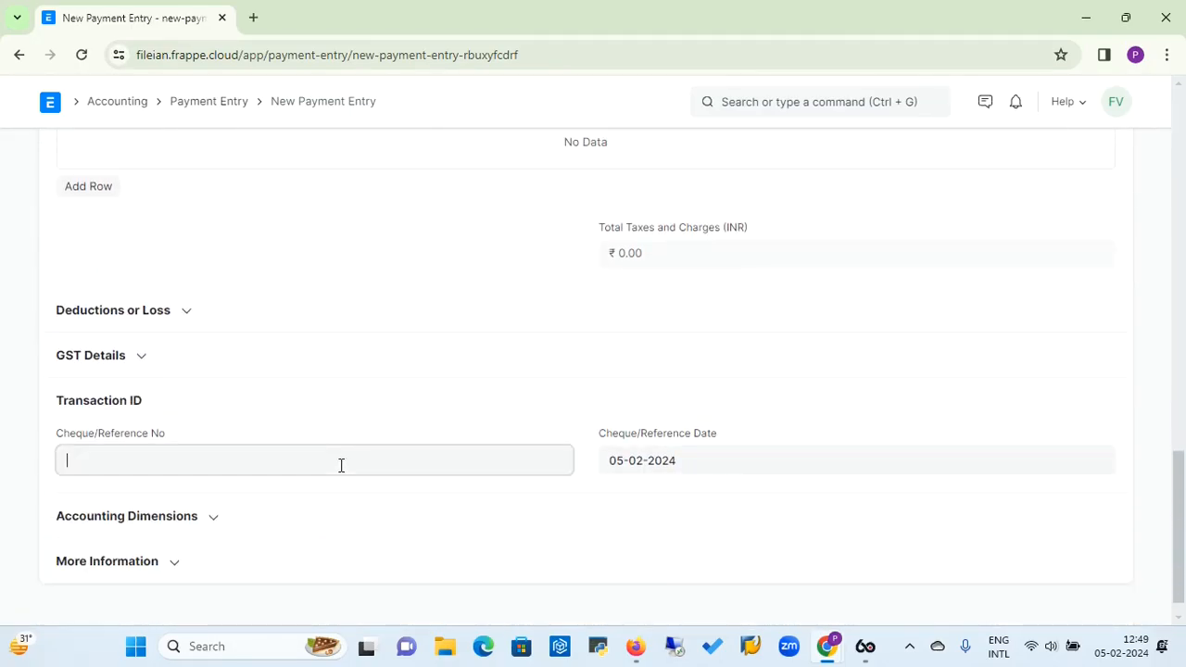
{"action": "type", "text": "34567"}
Save the Guest2 payment entry and submit it permanently
{"action": "left_click_drag", "start_coordinate": [1178, 473], "coordinate": [1178, 102]}
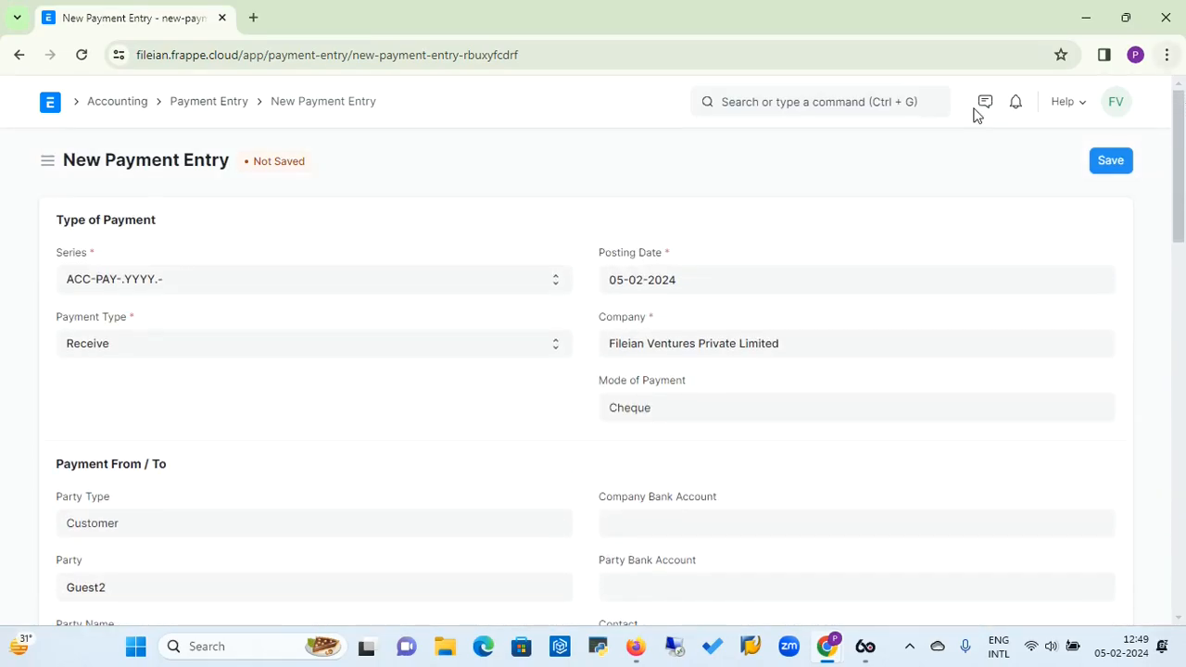
{"action": "left_click", "coordinate": [1118, 164]}
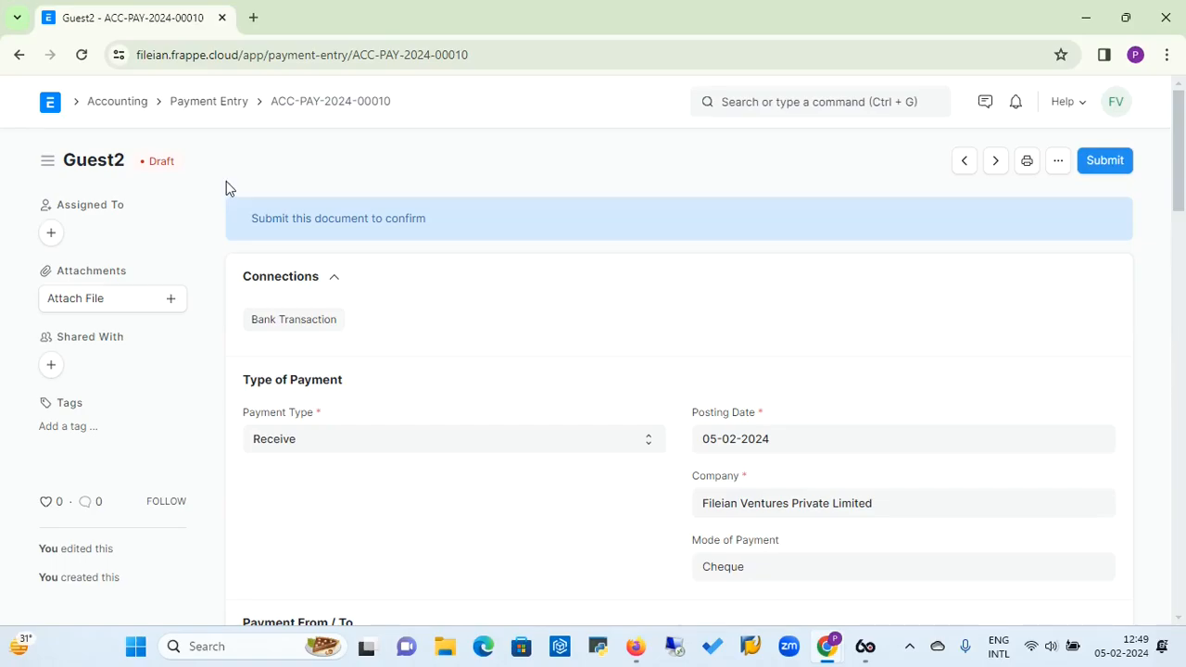
{"action": "left_click", "coordinate": [1104, 161]}
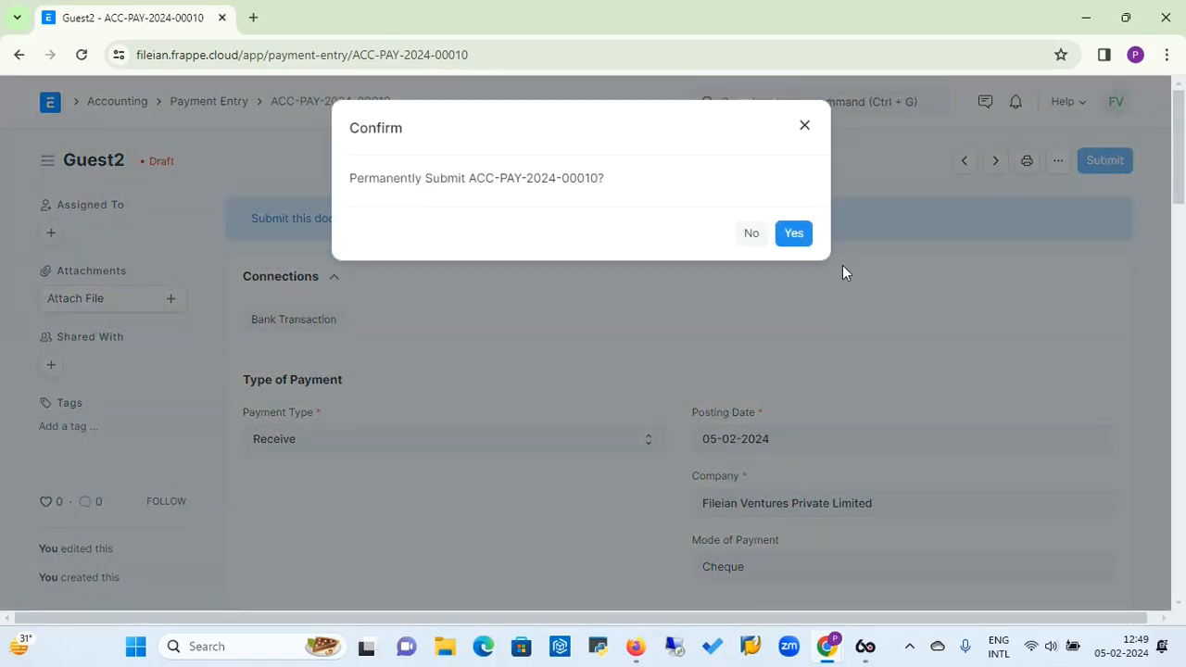
{"action": "left_click", "coordinate": [793, 234]}
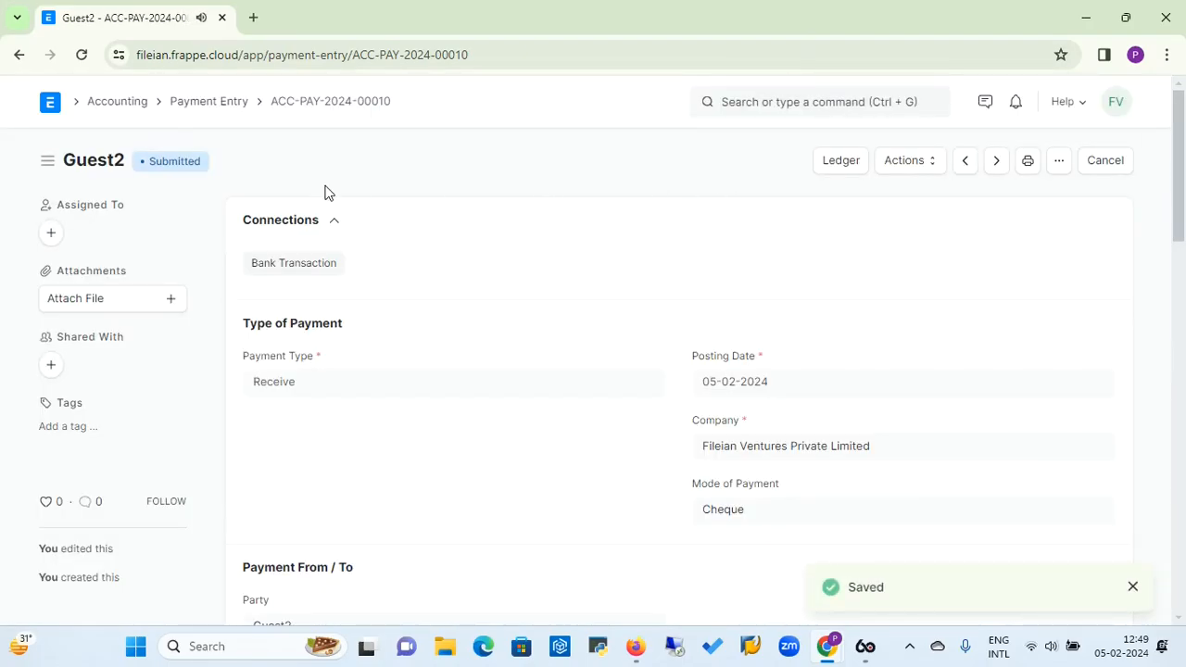
View the general ledger of the submitted payment entry and examine its debtor and bank postings
{"action": "left_click", "coordinate": [845, 166]}
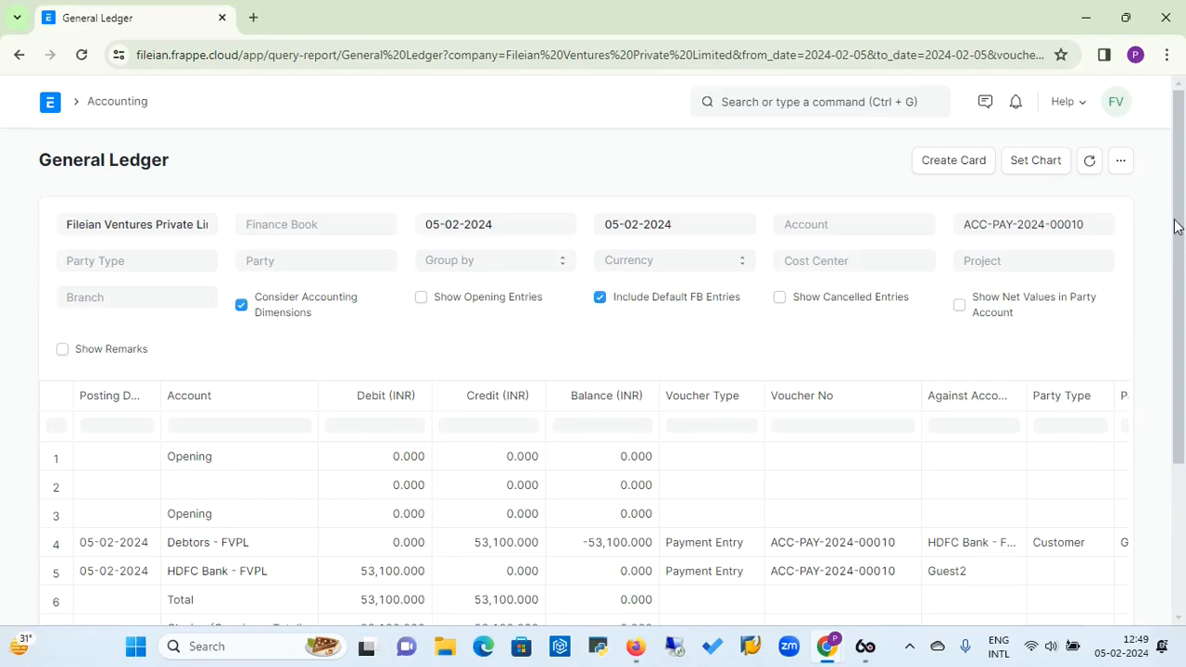
{"action": "left_click_drag", "start_coordinate": [1178, 227], "coordinate": [1182, 353]}
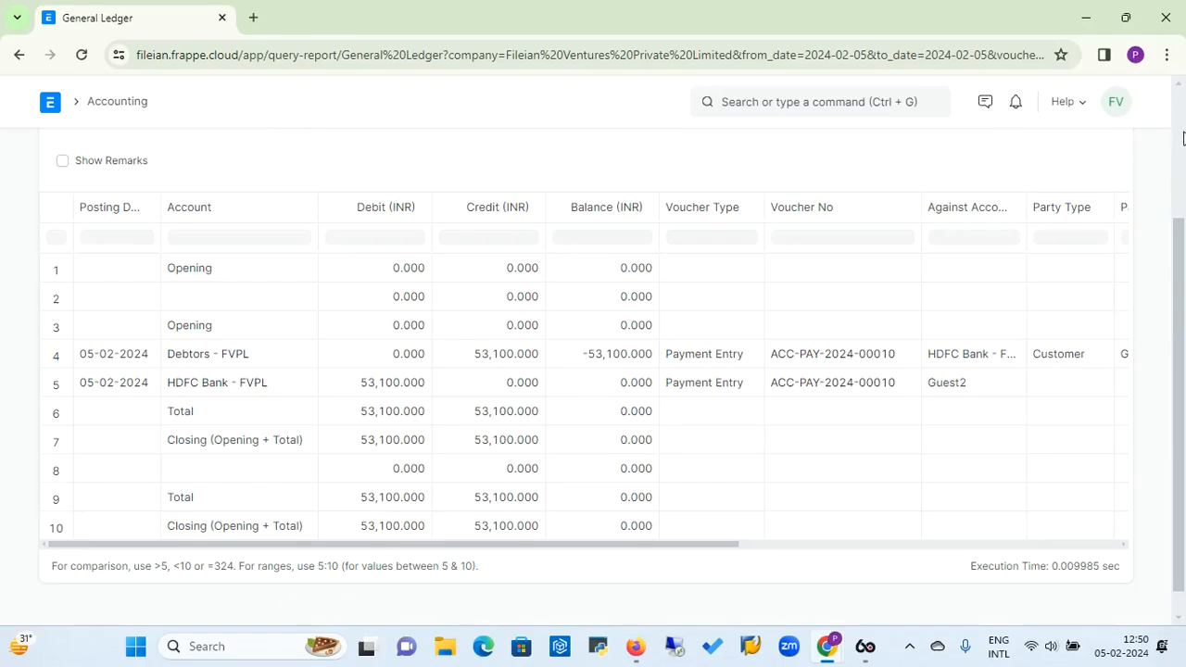
{"action": "scroll", "coordinate": [1182, 137], "scroll_direction": "up", "scroll_amount": 2}
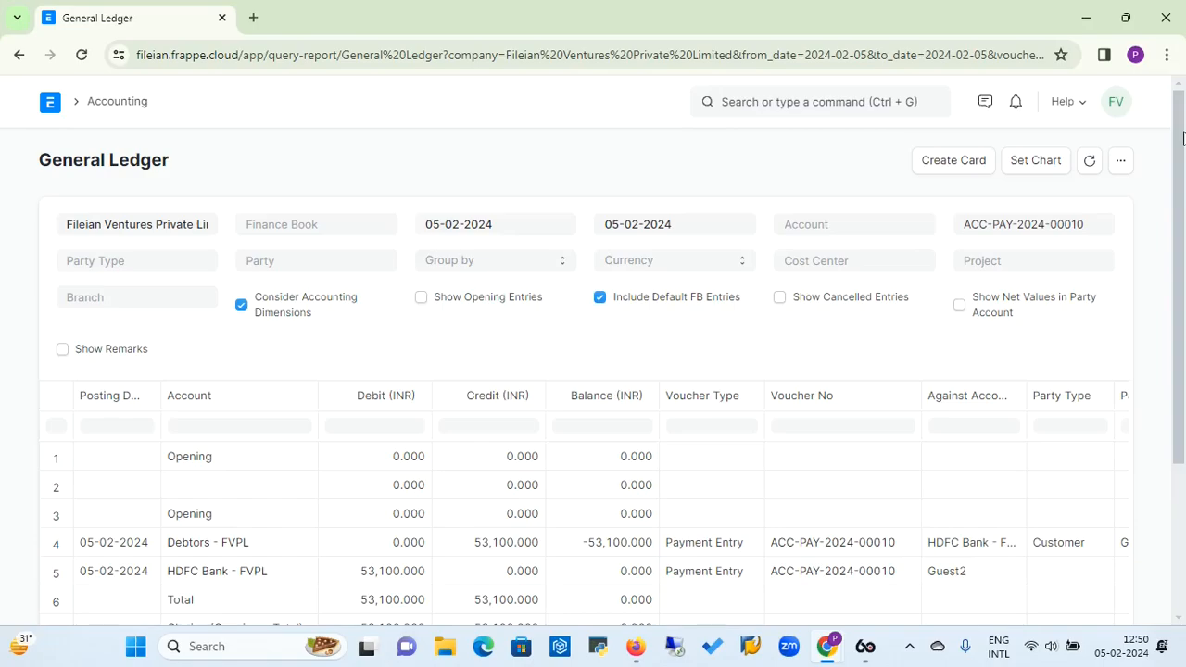